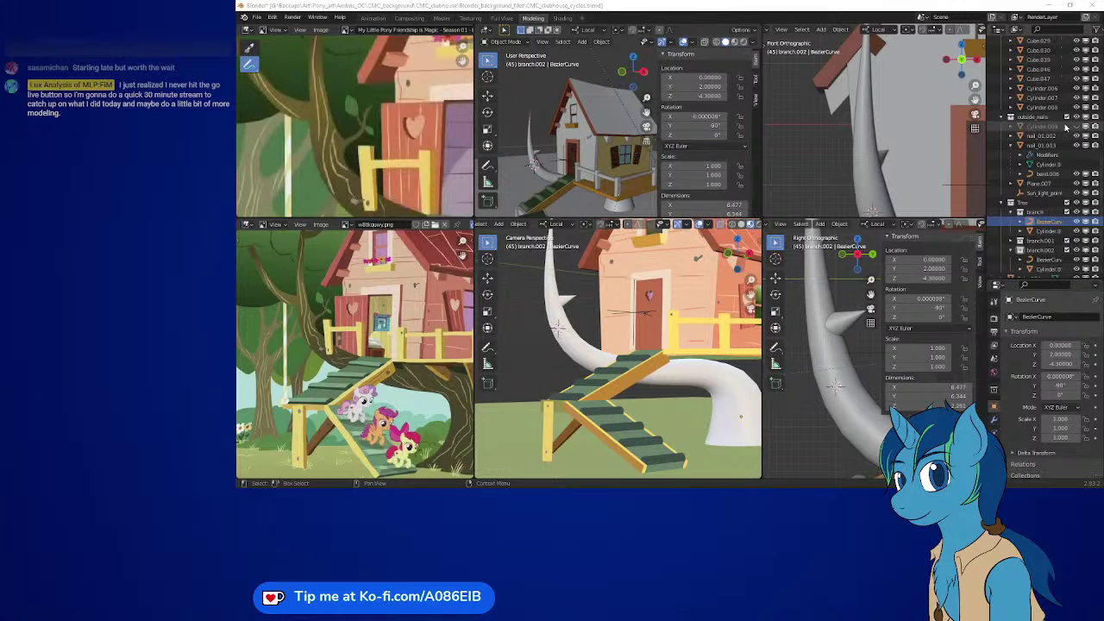
- Hide the Tree collection, show Cylinder.009 and examine that old trunk's mesh in Edit Mode
{"action": "left_click", "coordinate": [1066, 202]}
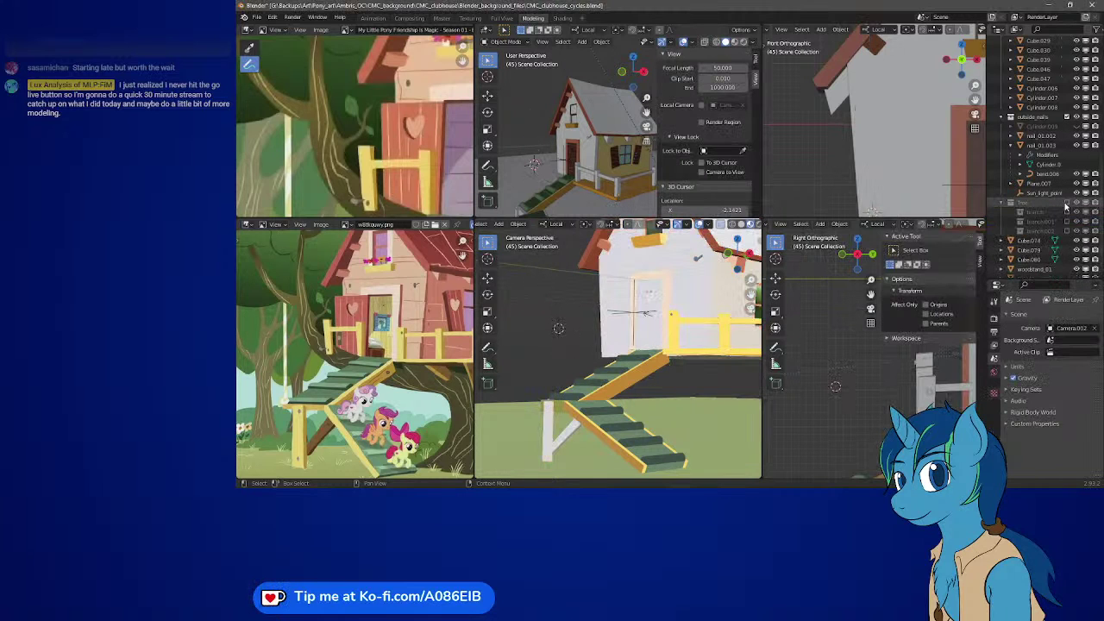
{"action": "left_click", "coordinate": [1076, 127]}
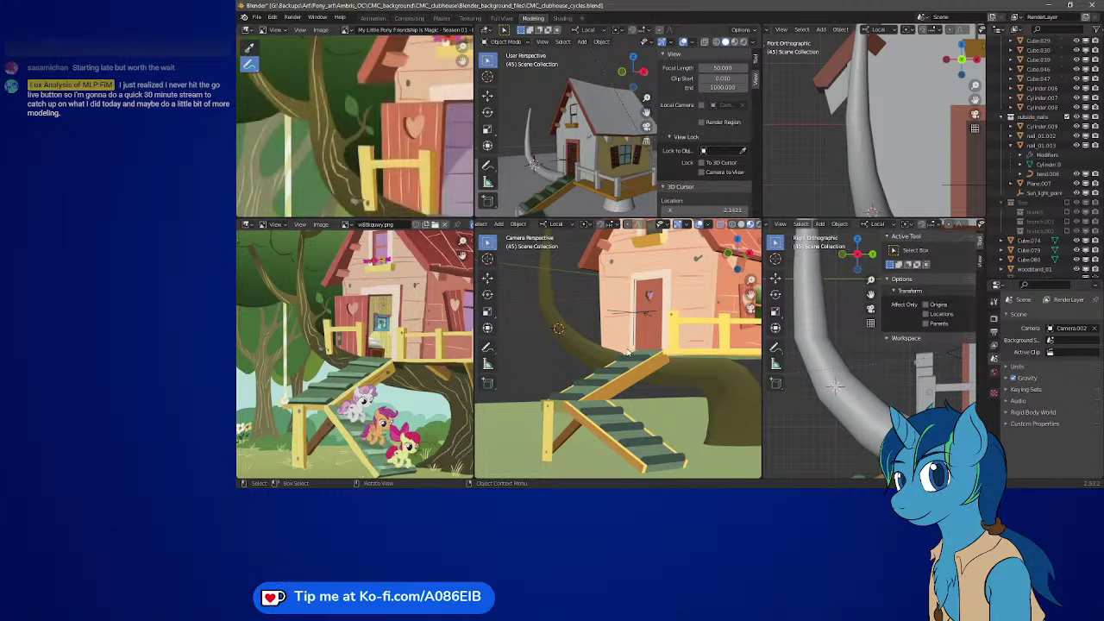
{"action": "scroll", "coordinate": [630, 350], "scroll_direction": "up", "scroll_amount": 4}
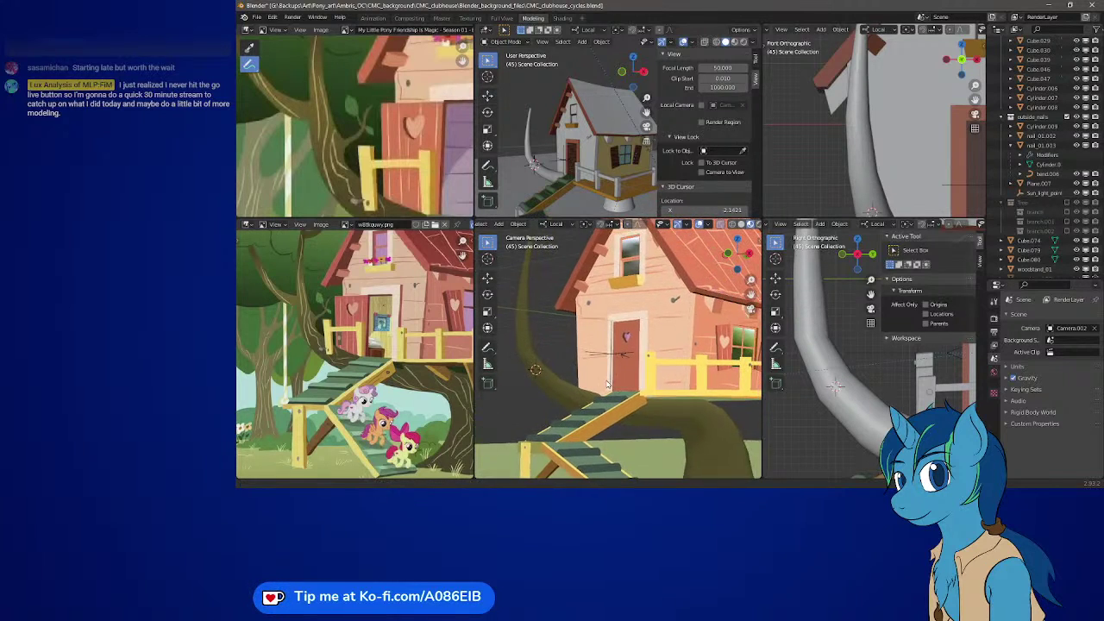
{"action": "scroll", "coordinate": [633, 358], "scroll_direction": "up", "scroll_amount": 2}
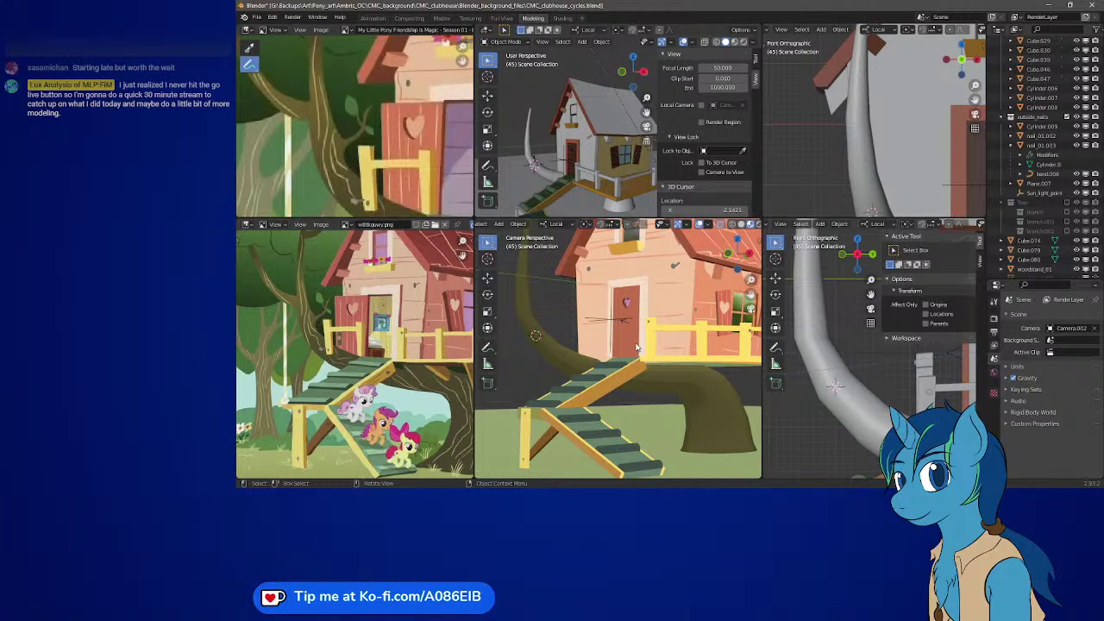
{"action": "left_click", "coordinate": [553, 361]}
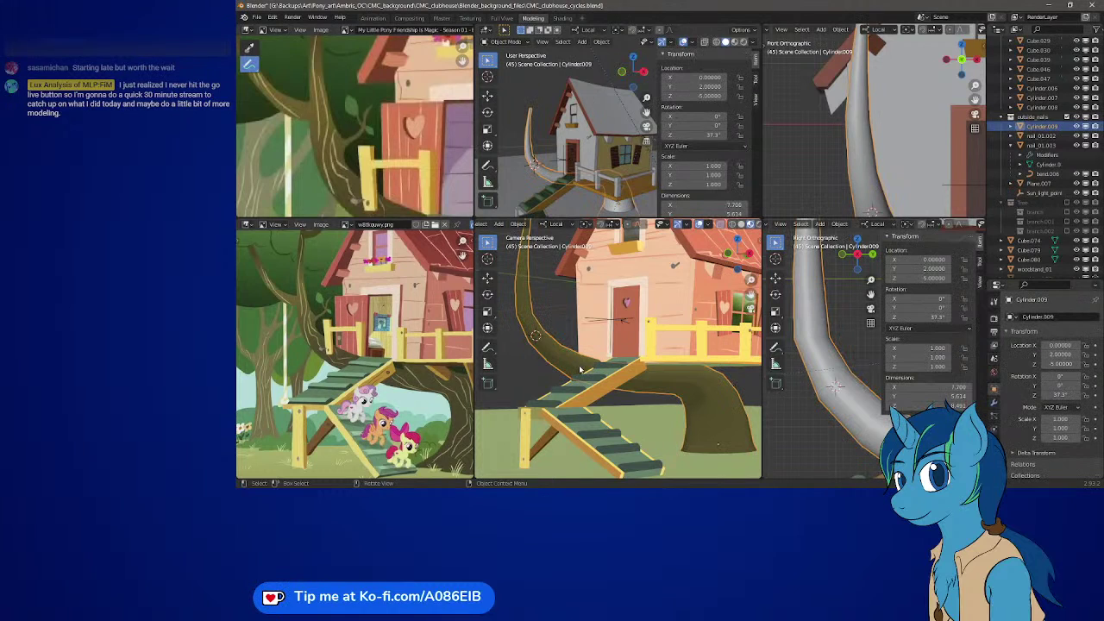
{"action": "key", "text": "Tab"}
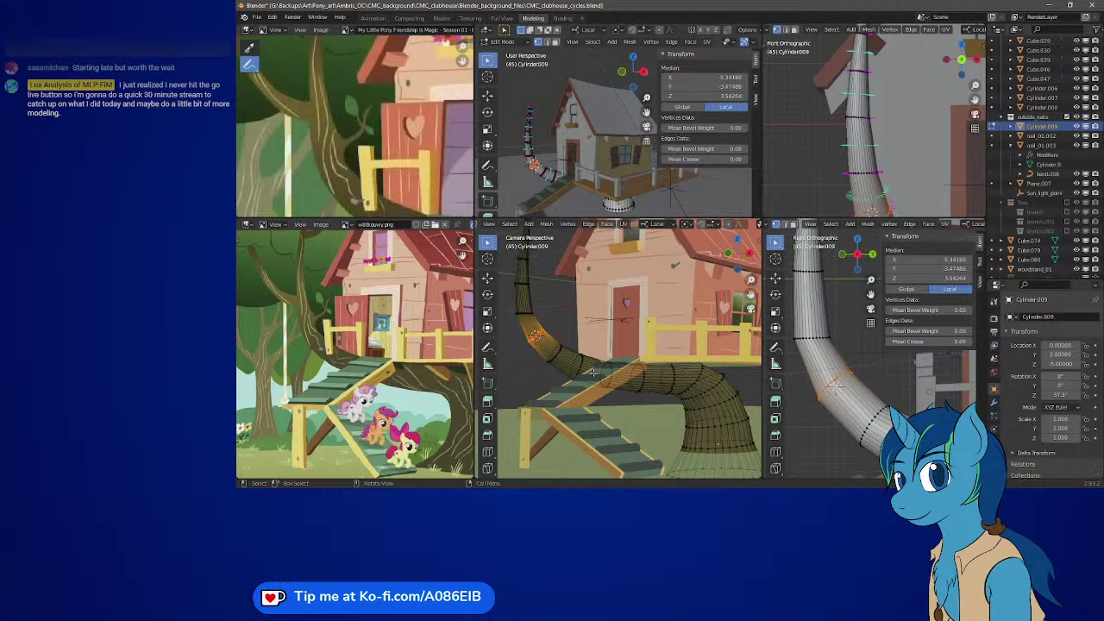
{"action": "key", "text": "Tab"}
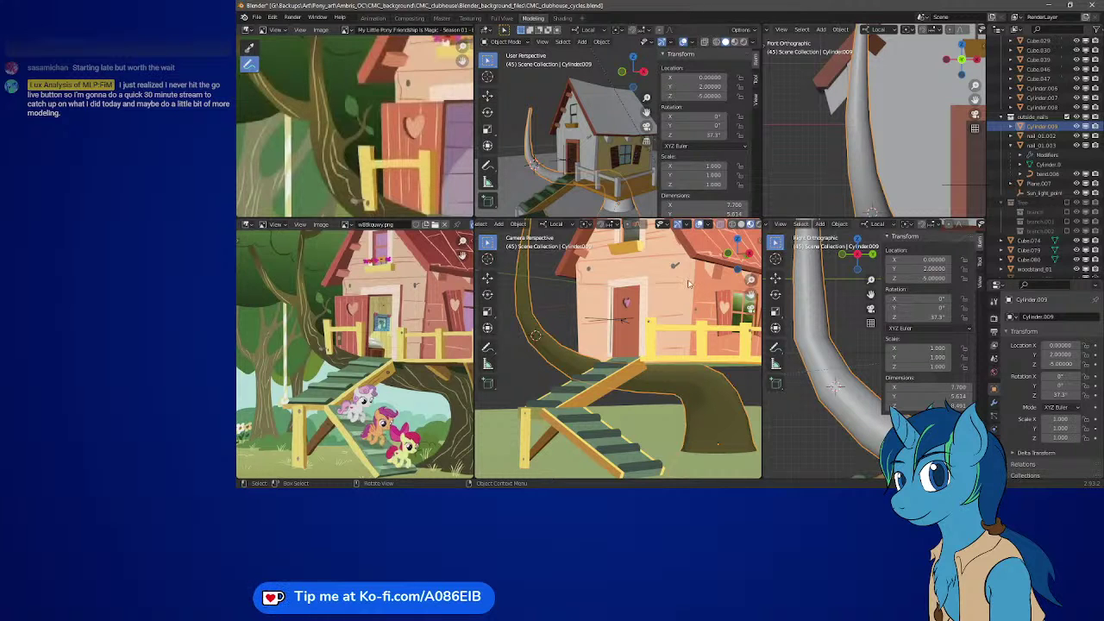
- Try moving a control point of the bend curve that shapes the nail on the clubhouse's front wall
{"action": "scroll", "coordinate": [601, 150], "scroll_direction": "up", "scroll_amount": 6}
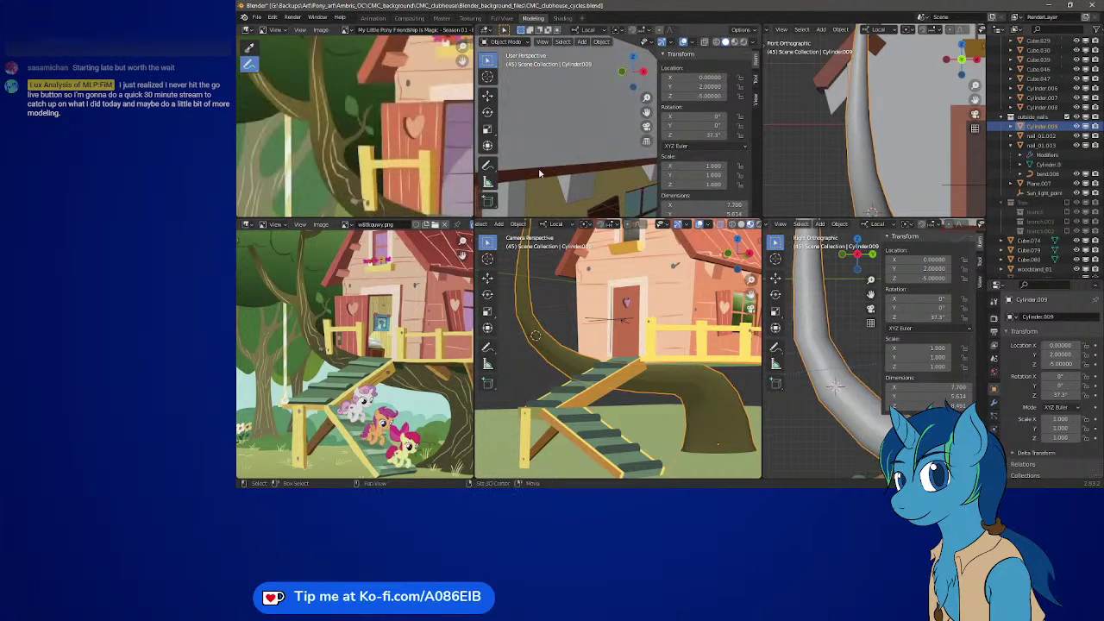
{"action": "left_click", "coordinate": [630, 141]}
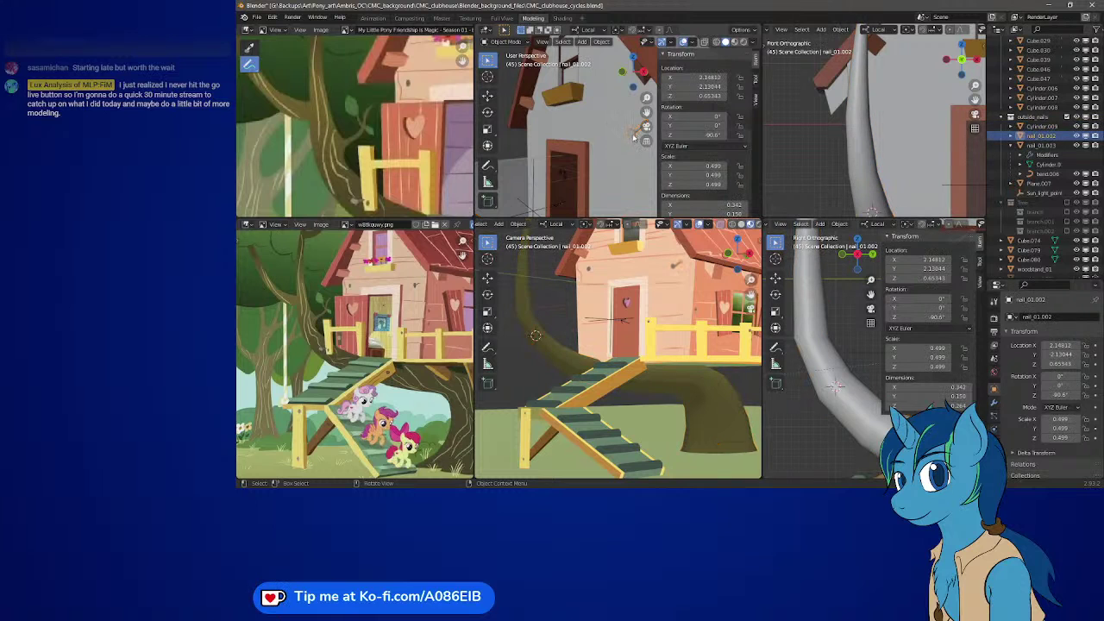
{"action": "middle_click_drag", "start_coordinate": [631, 142], "coordinate": [580, 148]}
{"action": "key", "text": "Tab"}
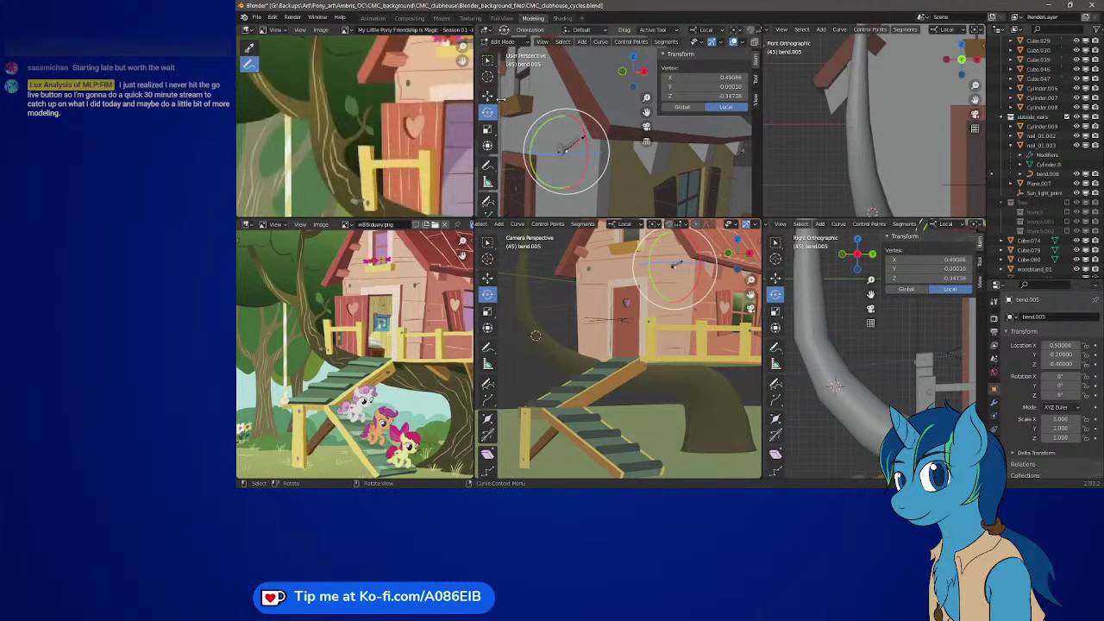
{"action": "left_click", "coordinate": [488, 60]}
{"action": "key", "text": "g"}
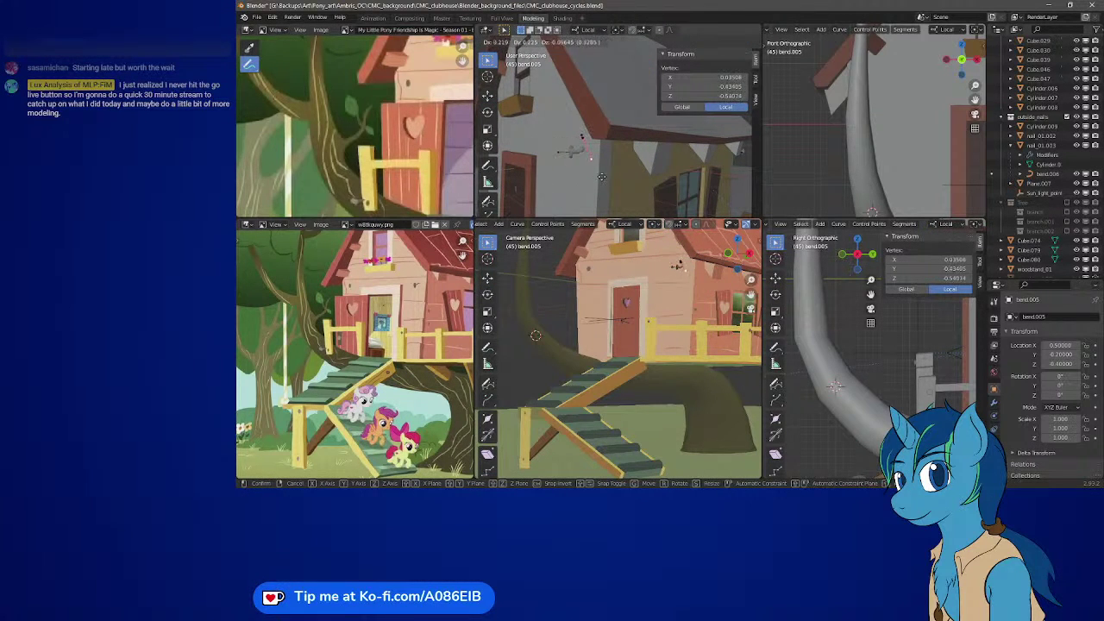
{"action": "left_click", "coordinate": [587, 177]}
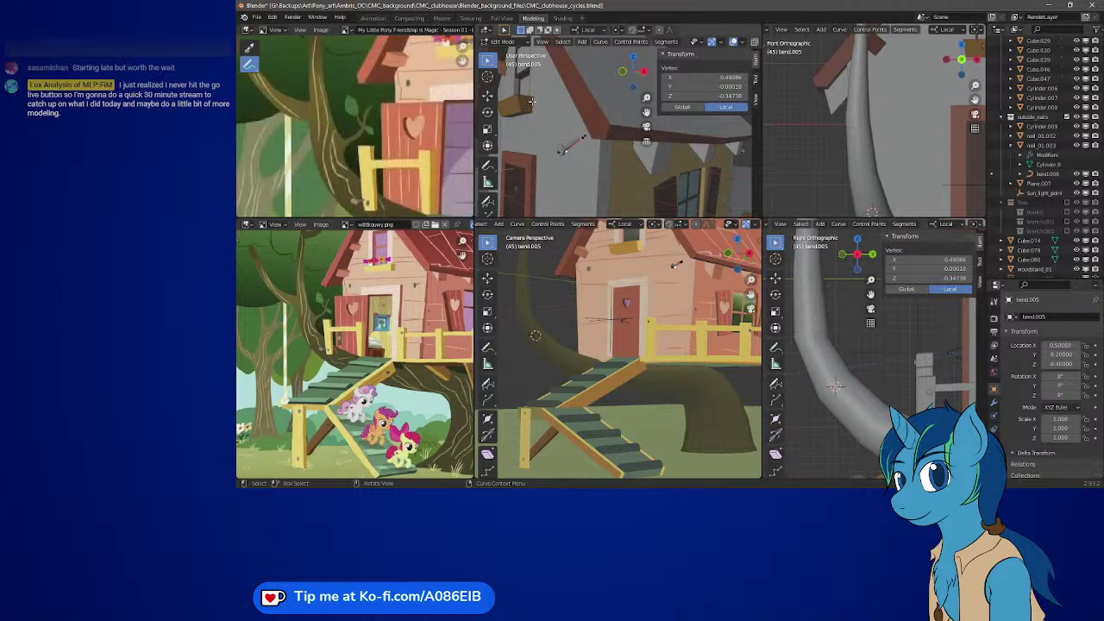
{"action": "key", "text": "Tab"}
{"action": "key", "text": "KP_Decimal"}
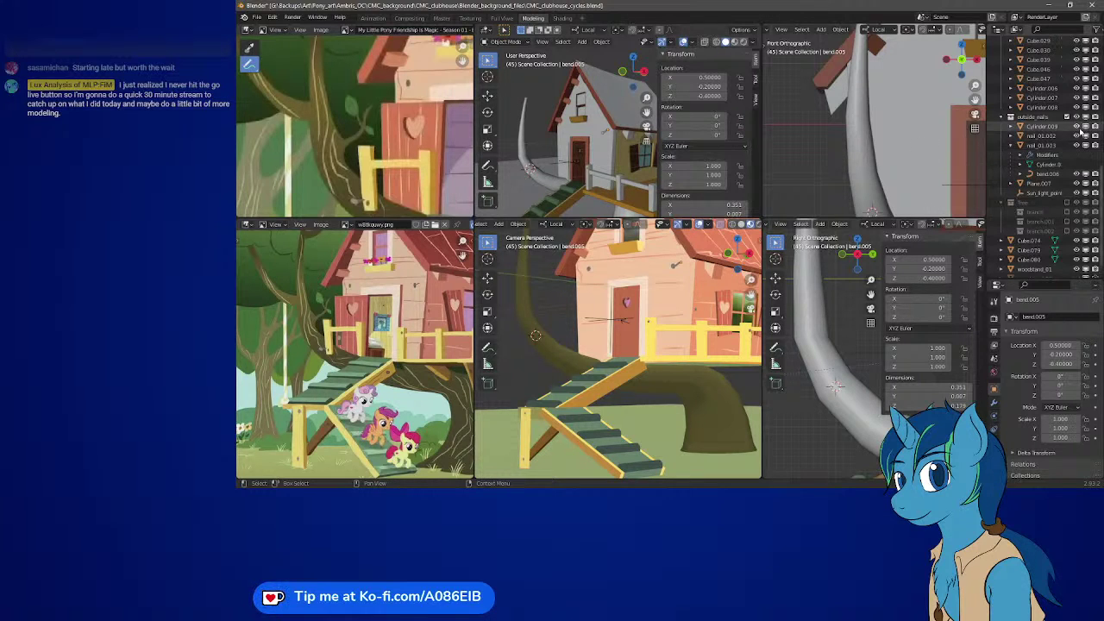
- Hide Cylinder.009, re-enable the Tree collection and select the trunk cylinder in the branch collection
{"action": "left_click", "coordinate": [1076, 128]}
{"action": "left_click", "coordinate": [1067, 202]}
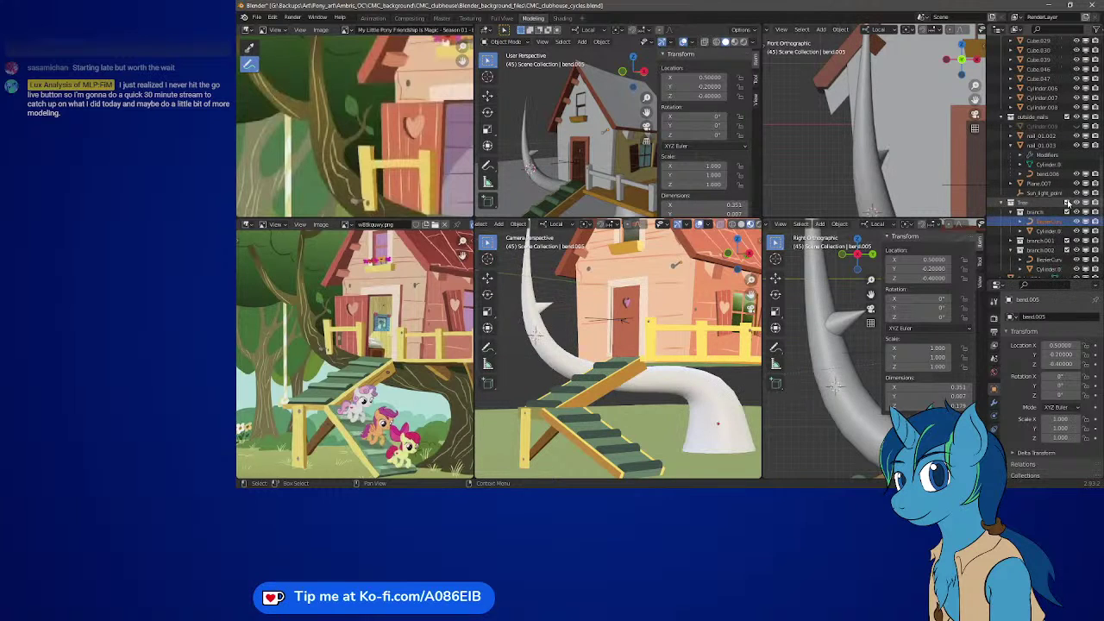
{"action": "scroll", "coordinate": [1049, 223], "scroll_direction": "down", "scroll_amount": 1}
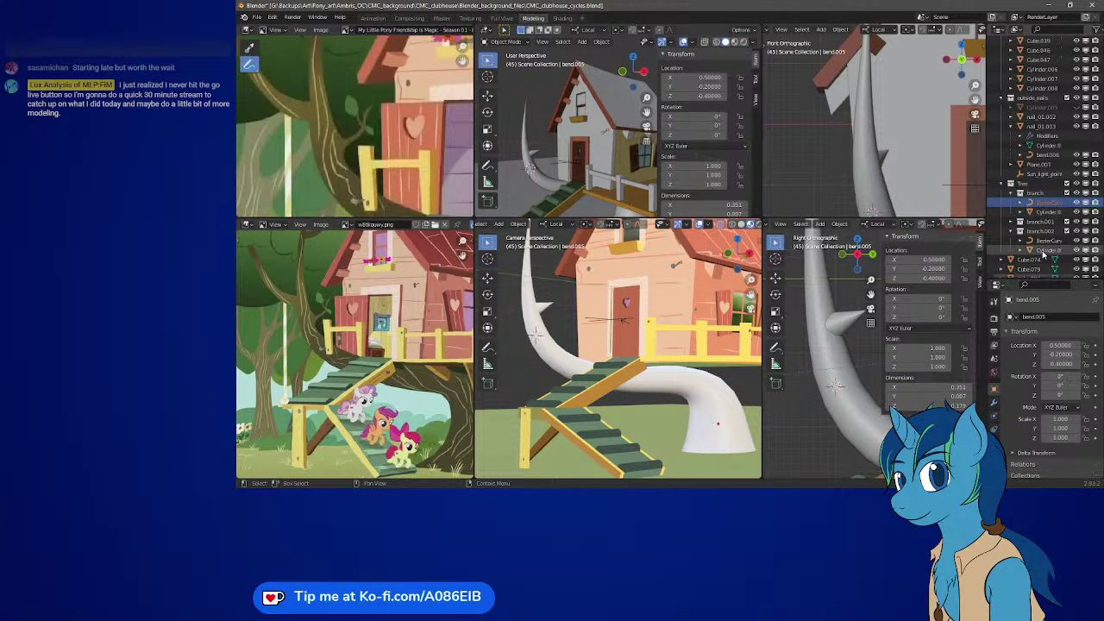
{"action": "left_click", "coordinate": [1044, 250]}
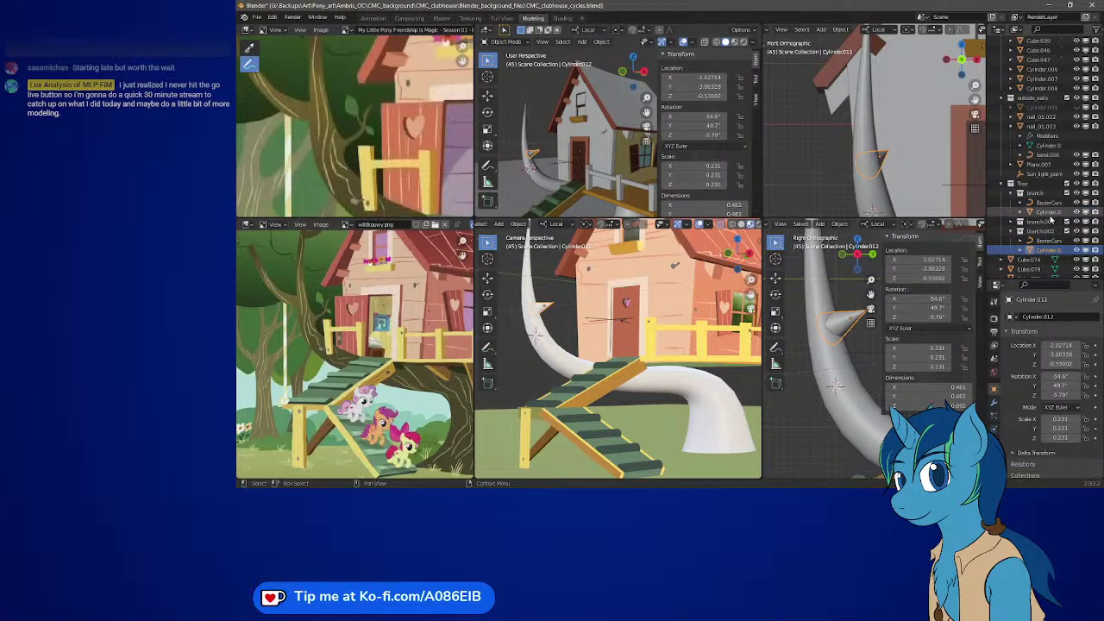
{"action": "left_click", "coordinate": [1049, 213]}
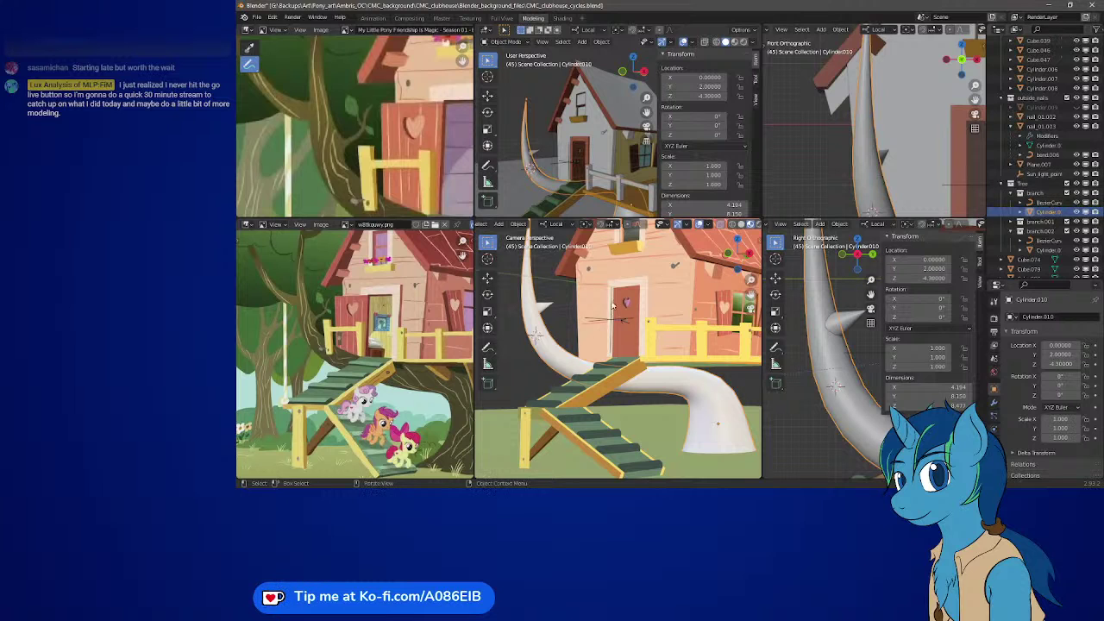
- Open the branch collection's Bezier curve in Edit Mode and try moving its tip control point
{"action": "left_click", "coordinate": [1020, 203]}
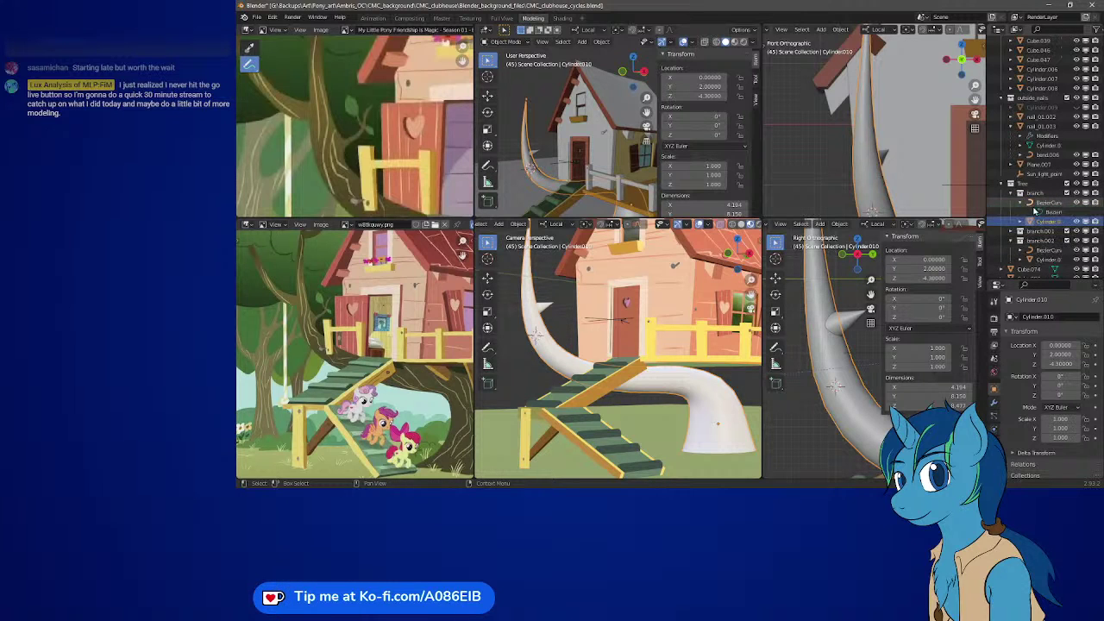
{"action": "left_click", "coordinate": [1043, 213]}
{"action": "left_click", "coordinate": [1021, 203]}
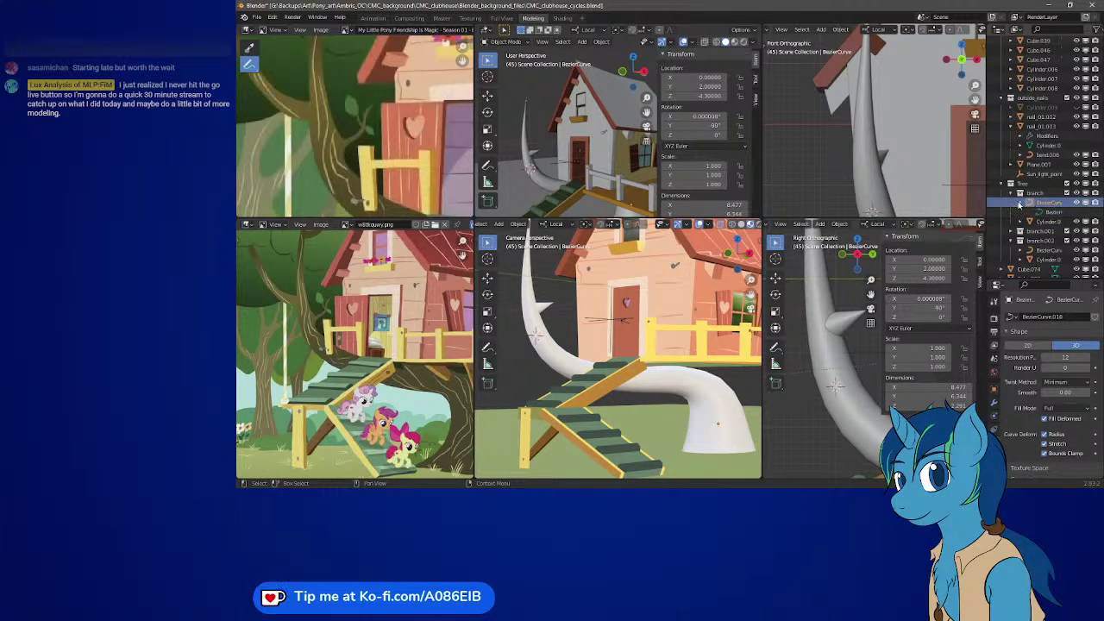
{"action": "key", "text": "Tab"}
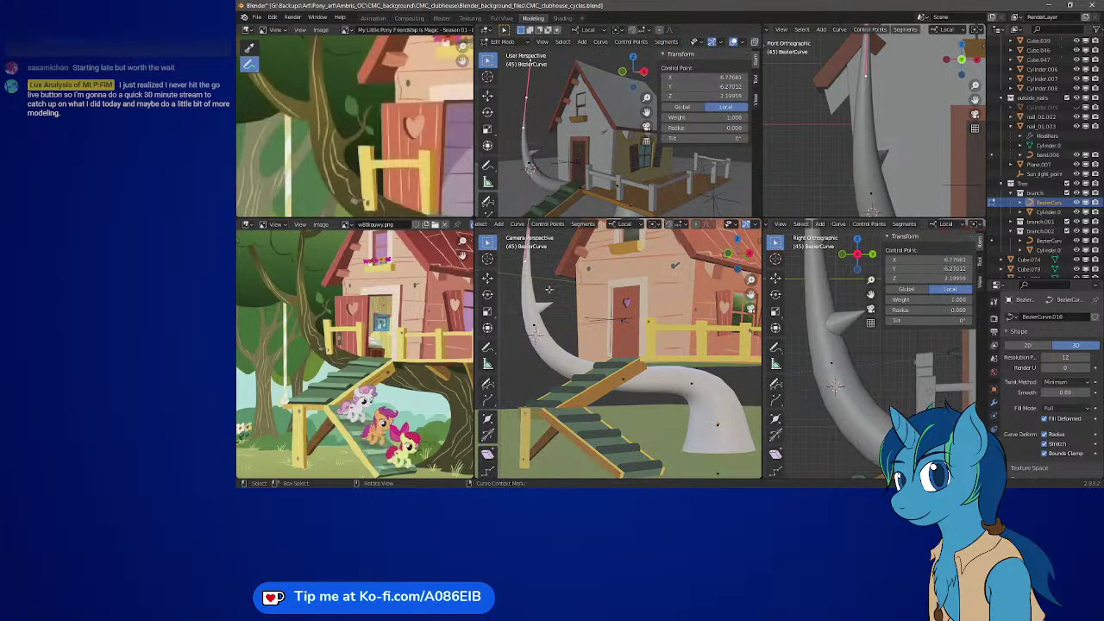
{"action": "middle_click_drag", "start_coordinate": [543, 271], "coordinate": [558, 314], "text": "shift"}
{"action": "middle_click_drag", "start_coordinate": [565, 260], "coordinate": [570, 305], "text": "shift"}
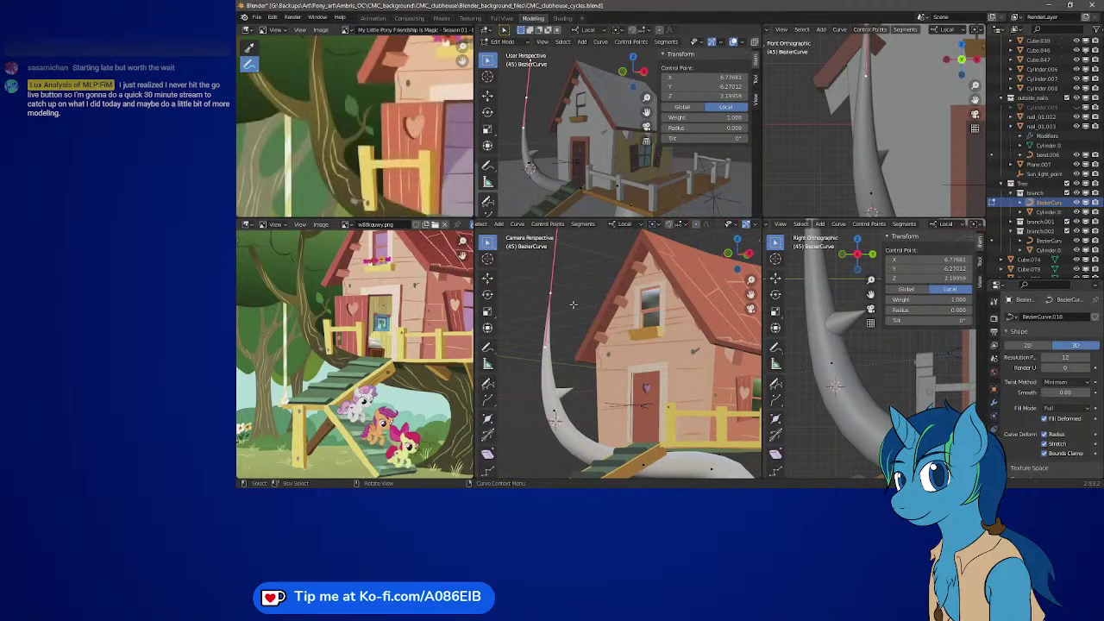
{"action": "key", "text": "g"}
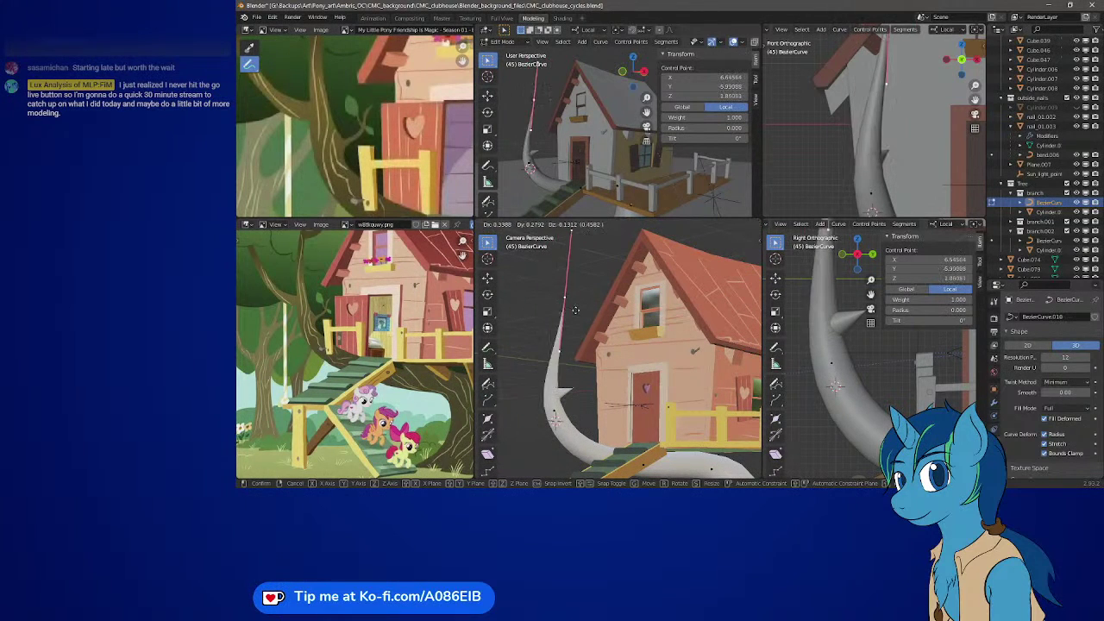
{"action": "left_click", "coordinate": [559, 288]}
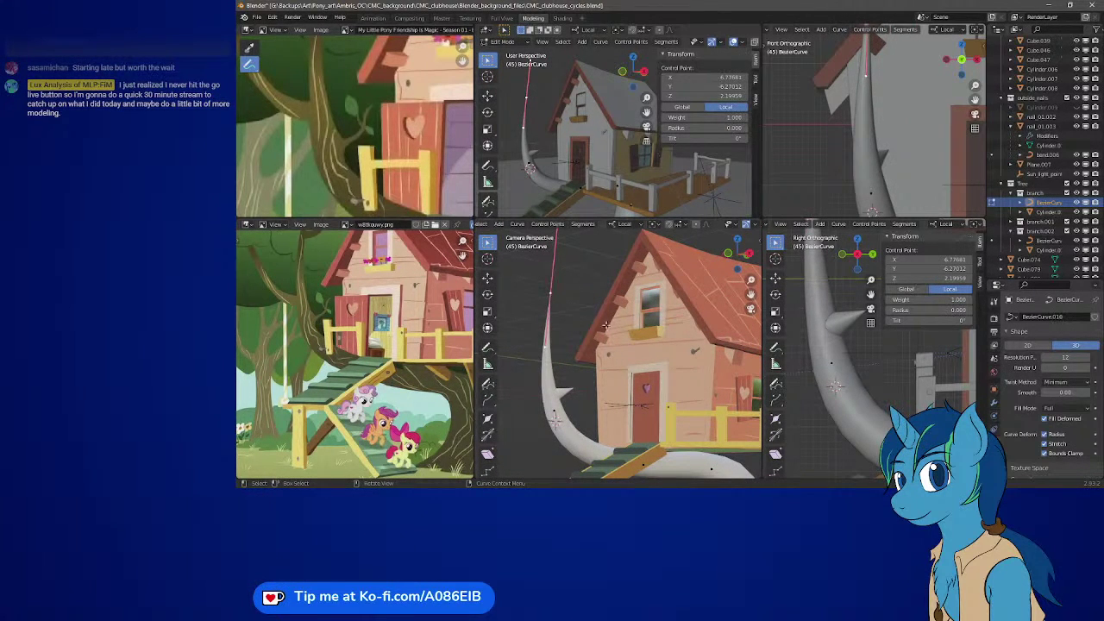
- Activate the Radius tool, then try moving the curve's tip control point and scaling its radius
{"action": "left_click", "coordinate": [488, 419]}
{"action": "key", "text": "g"}
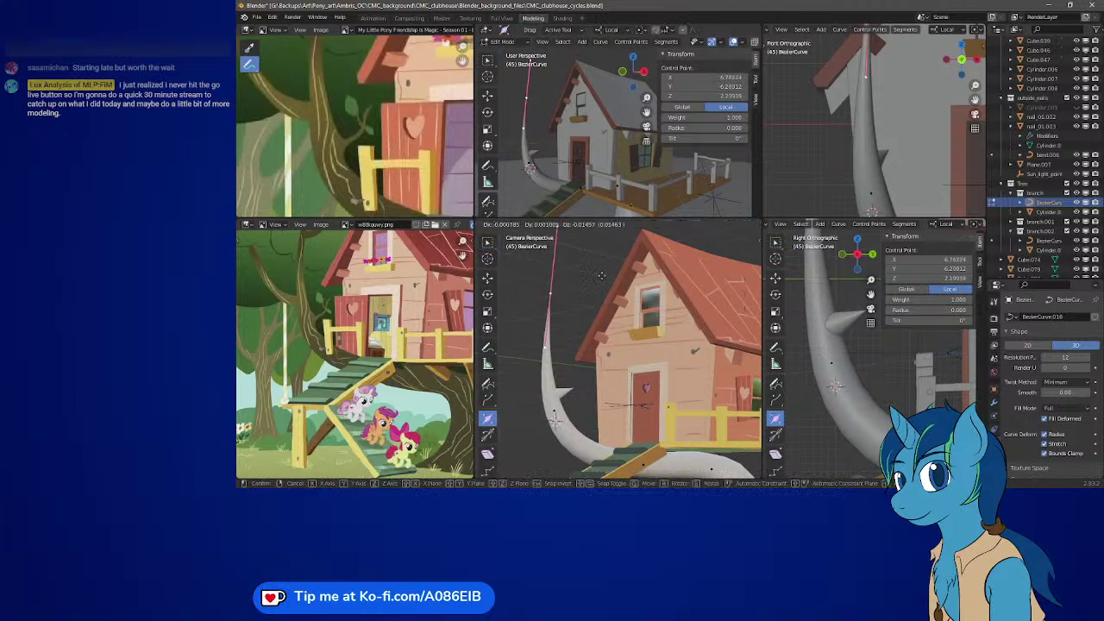
{"action": "left_click", "coordinate": [606, 297]}
{"action": "key", "text": "alt+s"}
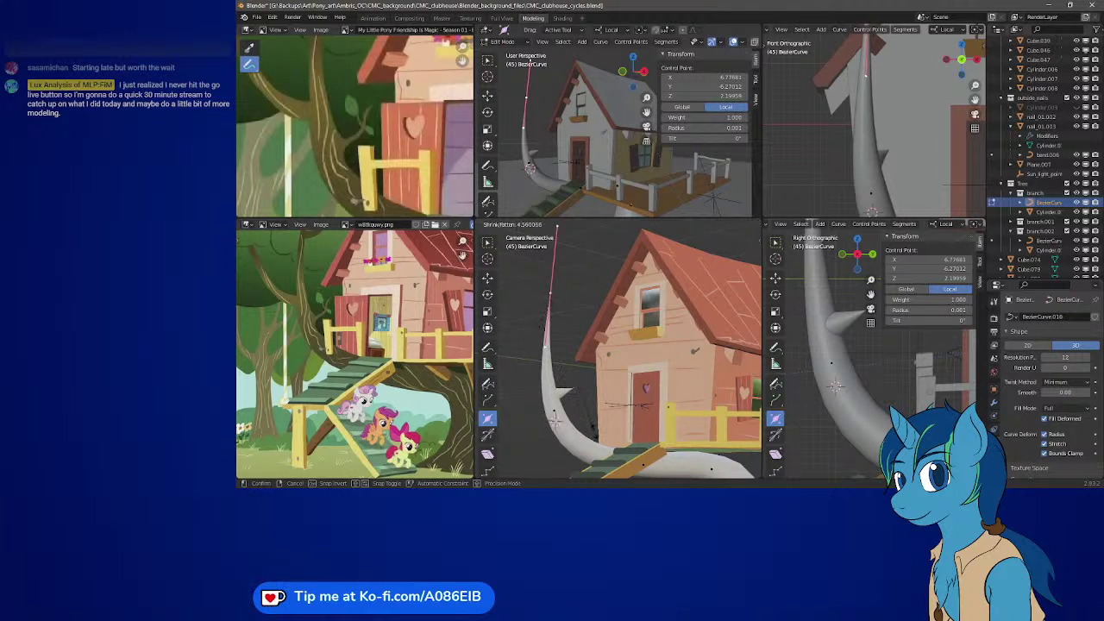
{"action": "left_click", "coordinate": [556, 420]}
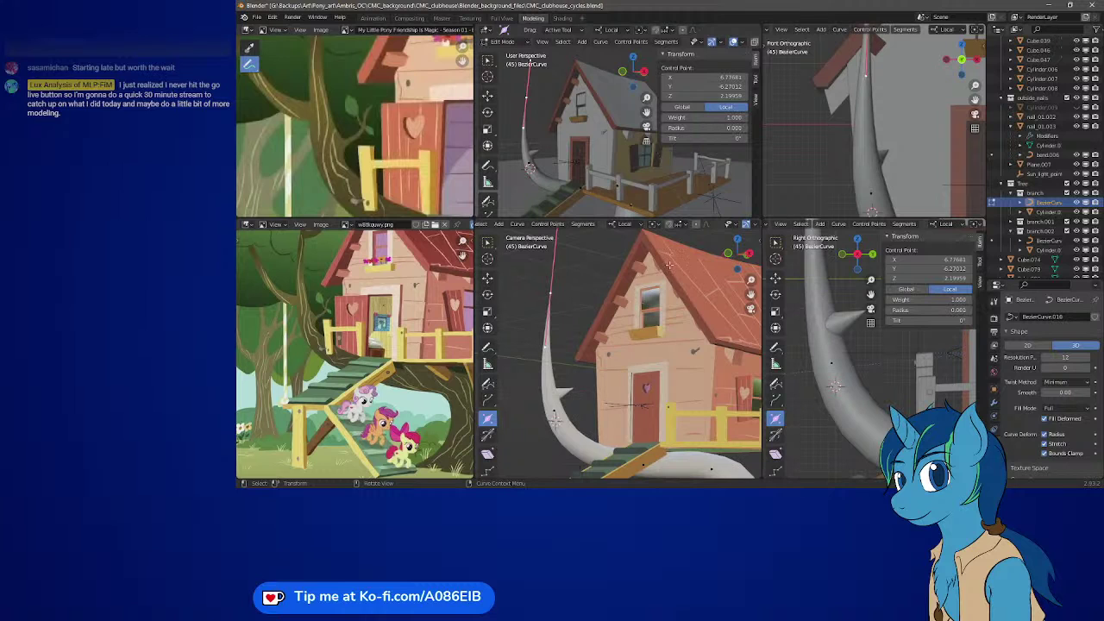
- Try different radius values for the curve's tip control point, then reset the radius
{"action": "key", "text": "n"}
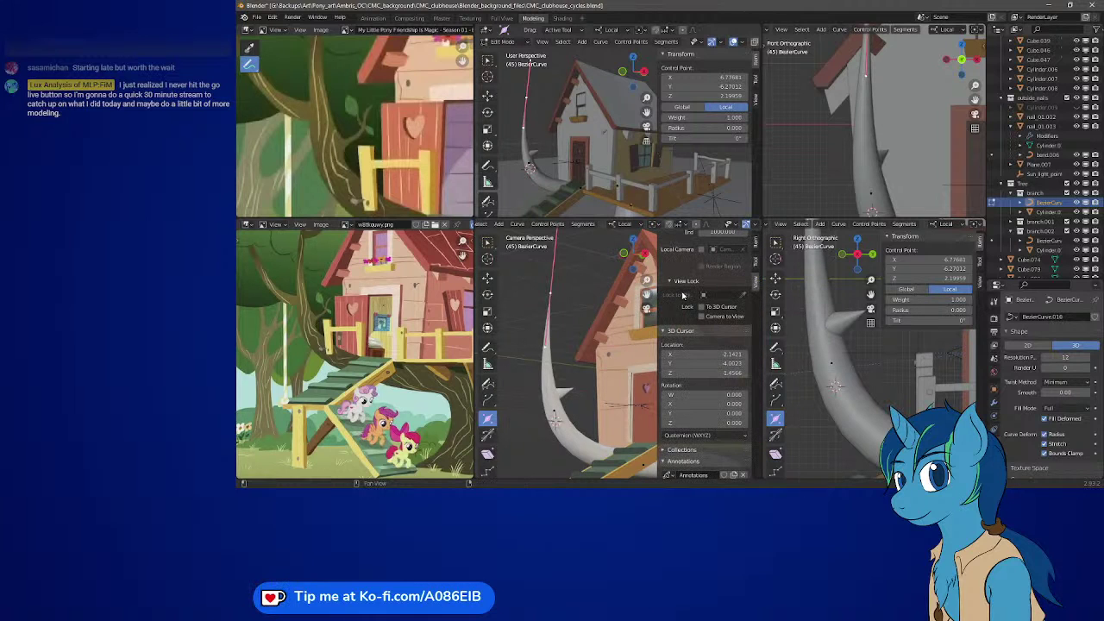
{"action": "left_click", "coordinate": [755, 244]}
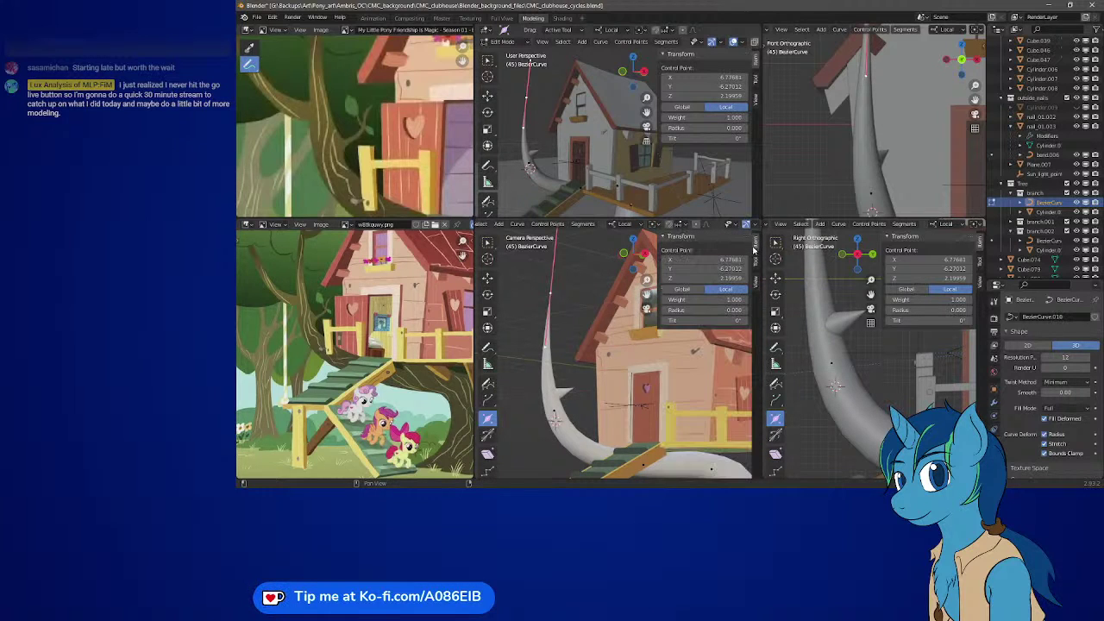
{"action": "left_click_drag", "start_coordinate": [707, 310], "coordinate": [732, 310]}
{"action": "left_click_drag", "start_coordinate": [703, 310], "coordinate": [716, 310]}
{"action": "key", "text": "BackSpace"}
{"action": "key", "text": "n"}
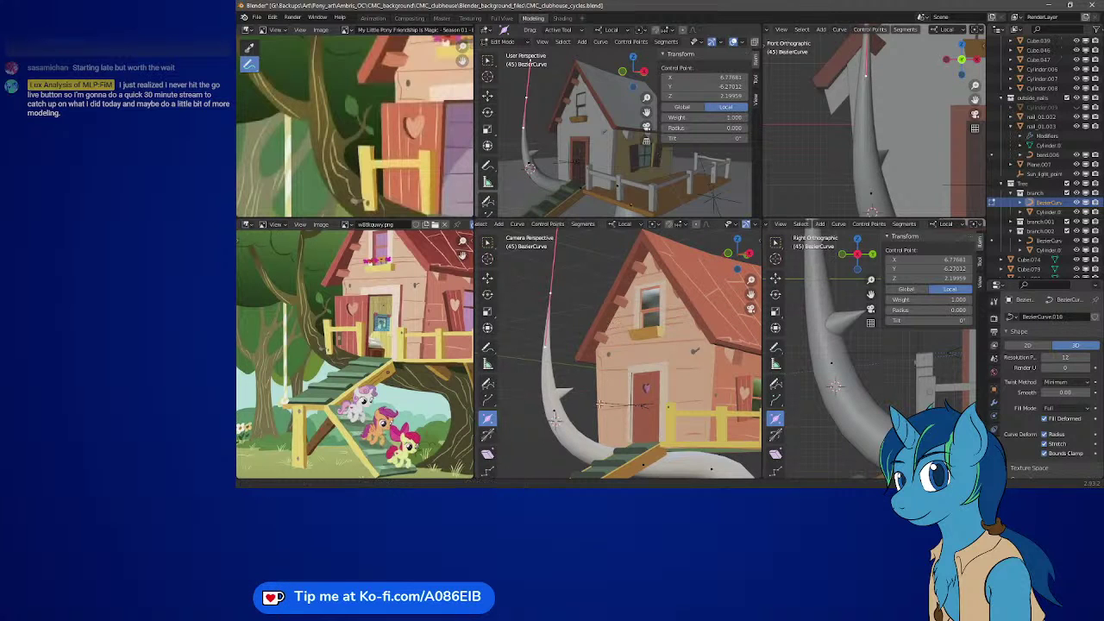
- Examine the trunk cylinder's mesh density in Edit Mode and compare it with its smooth shape in Object Mode
{"action": "middle_click_drag", "start_coordinate": [595, 402], "coordinate": [592, 314], "text": "shift"}
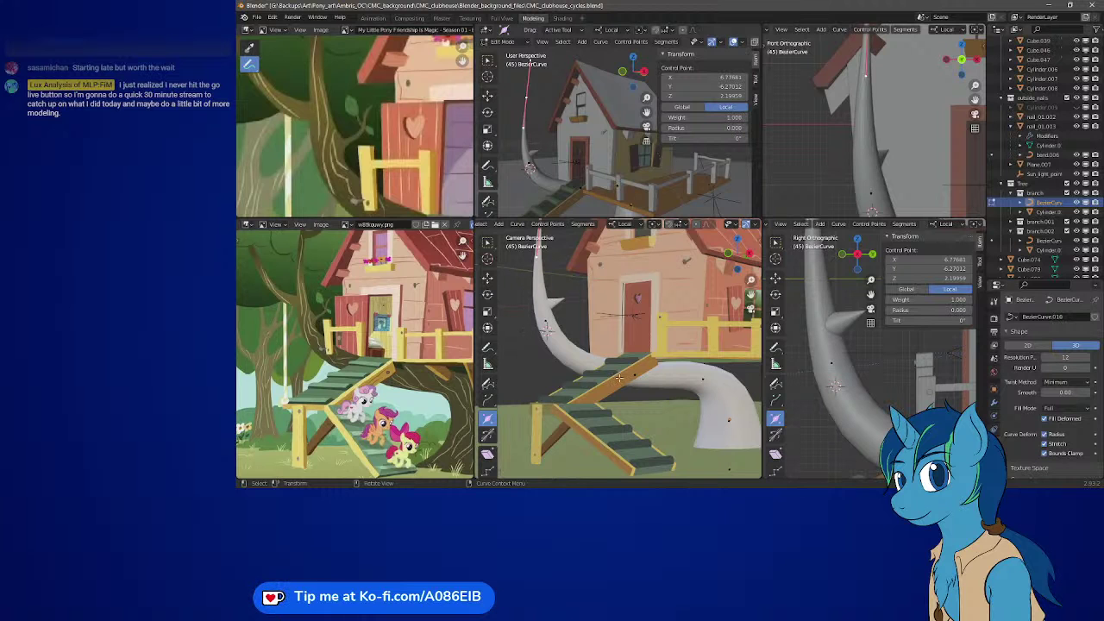
{"action": "key", "text": "Tab"}
{"action": "left_click", "coordinate": [583, 365]}
{"action": "key", "text": "Tab"}
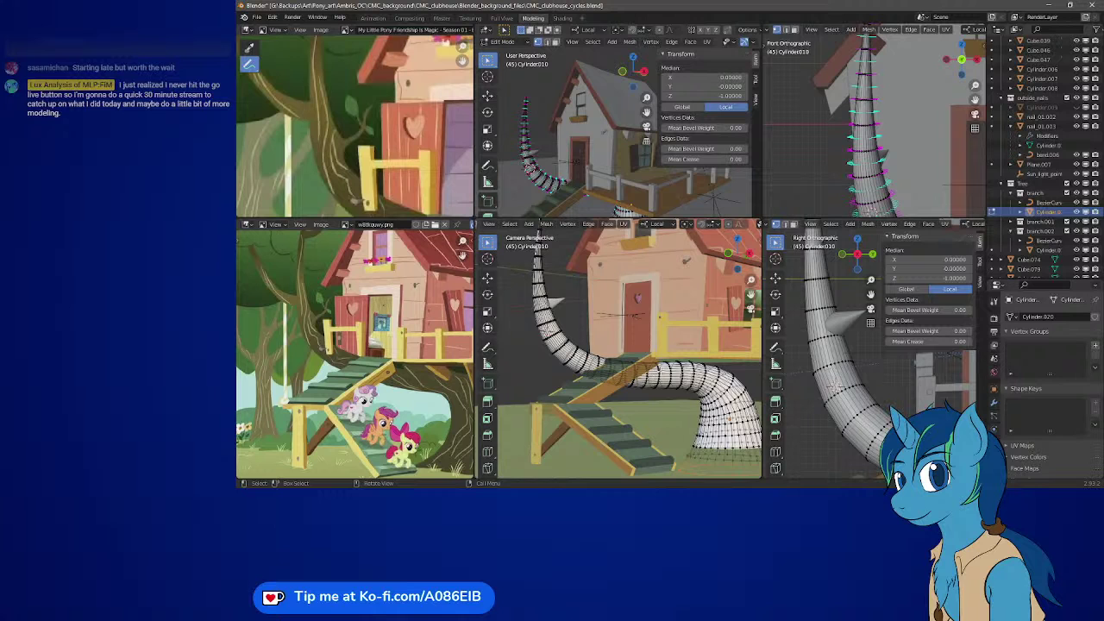
{"action": "key", "text": "Tab"}
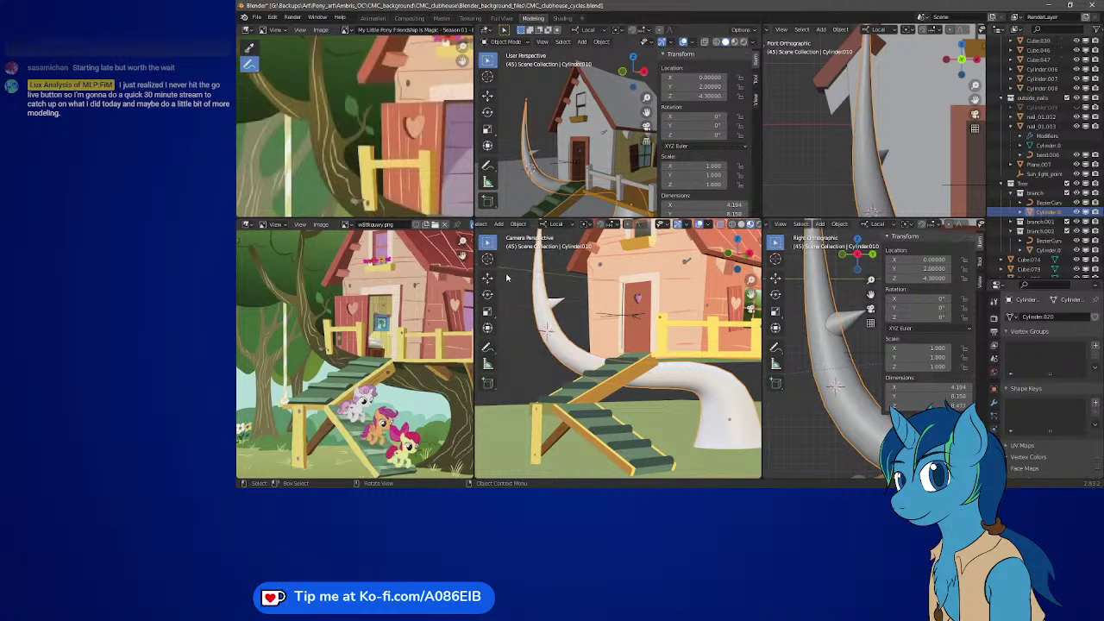
{"action": "key", "text": "Tab"}
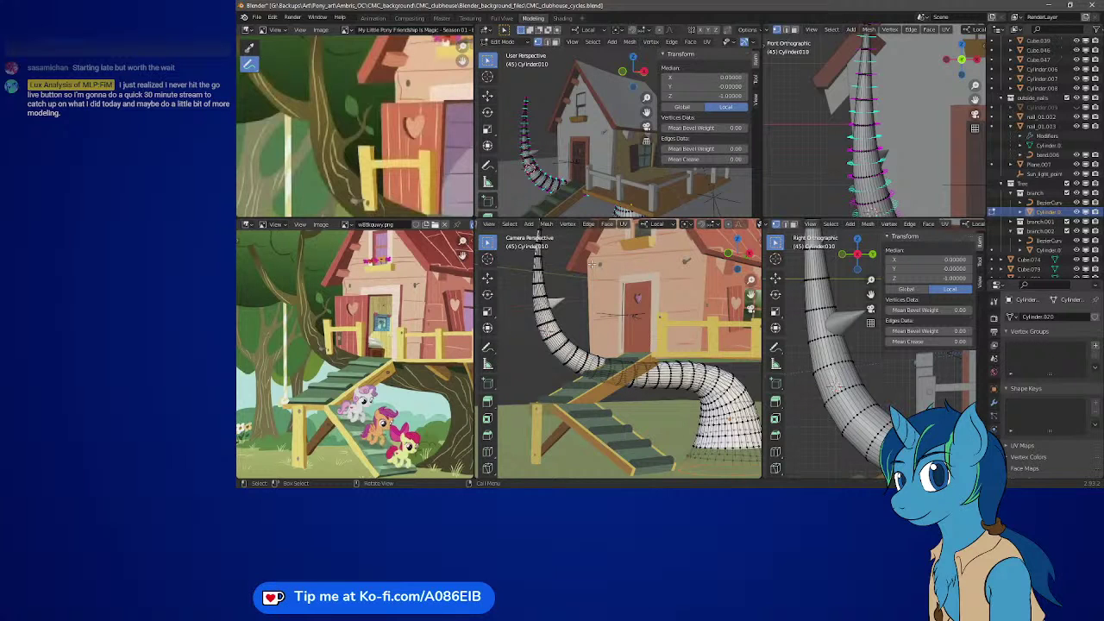
{"action": "key", "text": "Tab"}
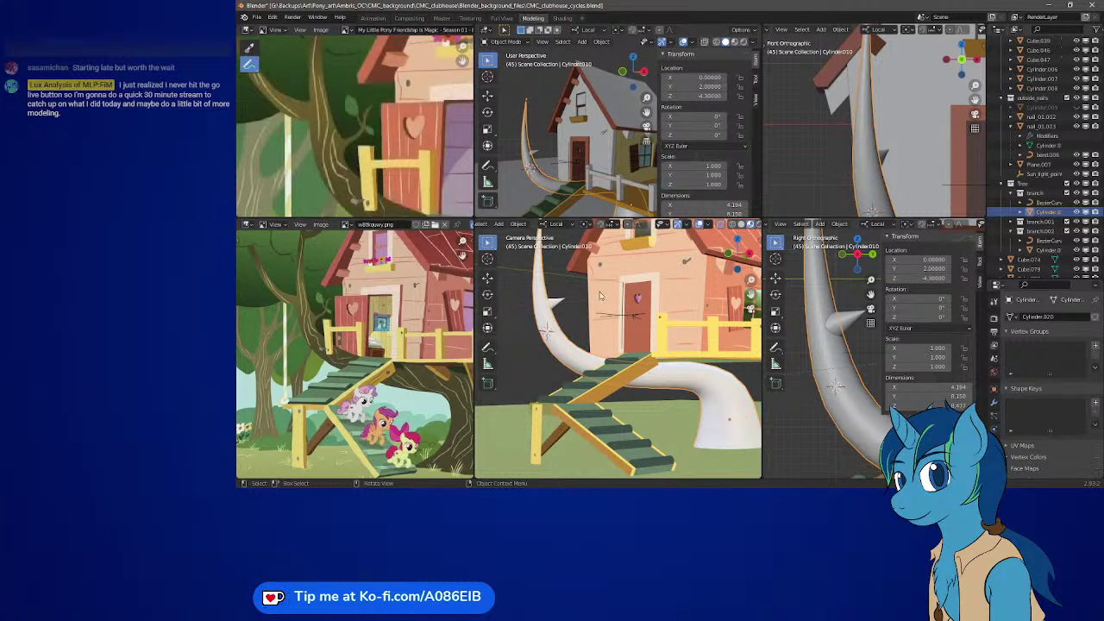
- Open branch.002's Bezier curve in Edit Mode and move its tip control point upward and away from the trunk to lengthen the branch
{"action": "left_click", "coordinate": [1052, 232]}
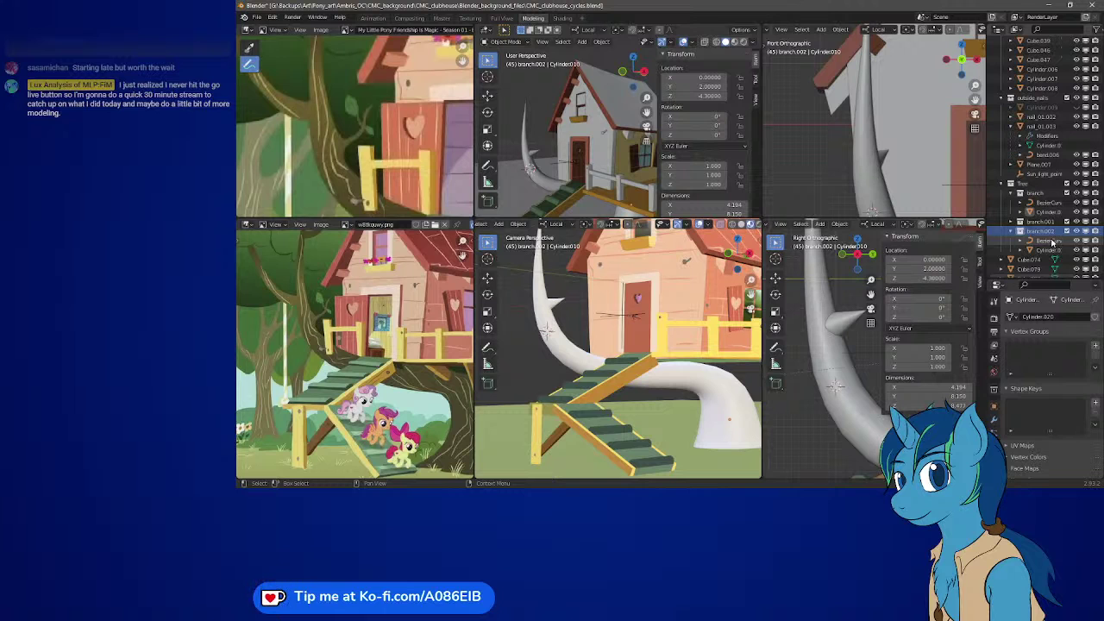
{"action": "left_click", "coordinate": [1052, 242]}
{"action": "scroll", "coordinate": [548, 300], "scroll_direction": "up", "scroll_amount": 3}
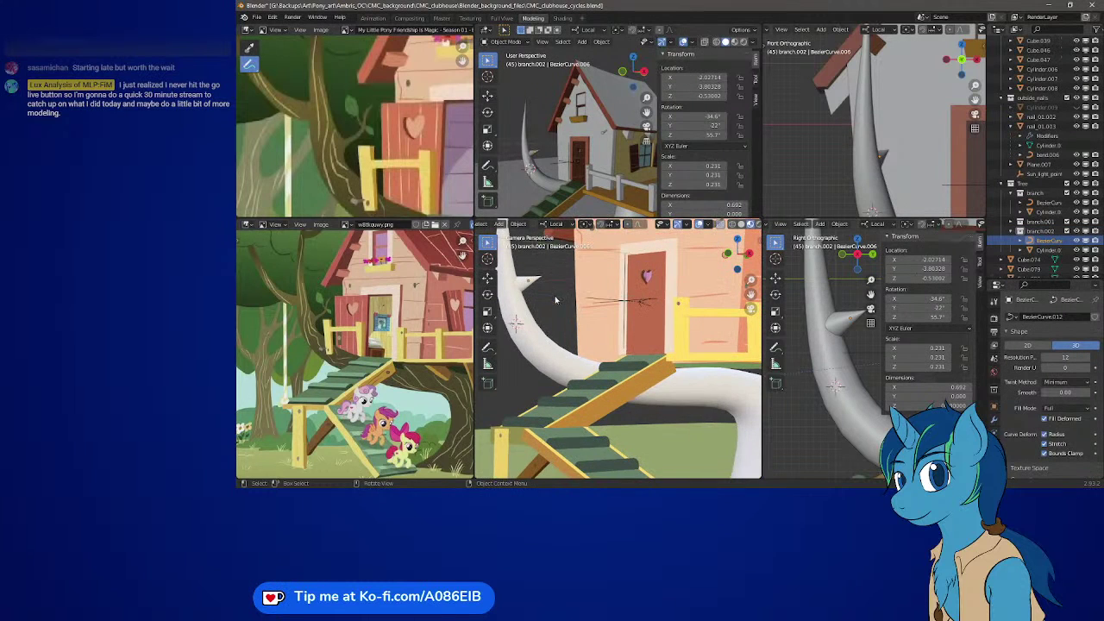
{"action": "middle_click_drag", "start_coordinate": [548, 300], "coordinate": [578, 341], "text": "shift"}
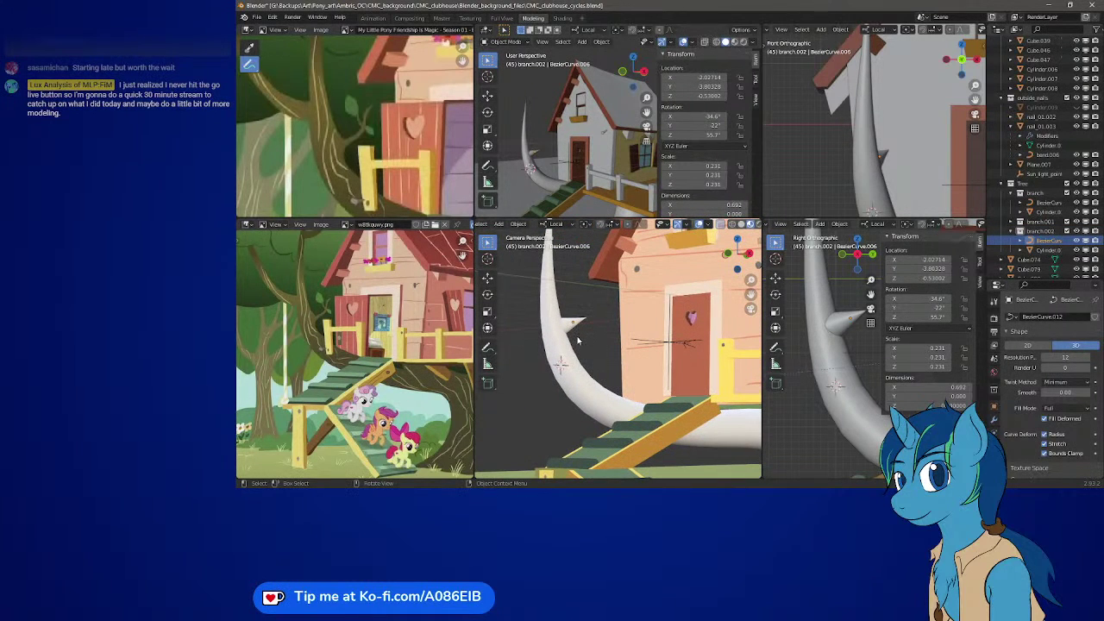
{"action": "scroll", "coordinate": [576, 322], "scroll_direction": "up", "scroll_amount": 5}
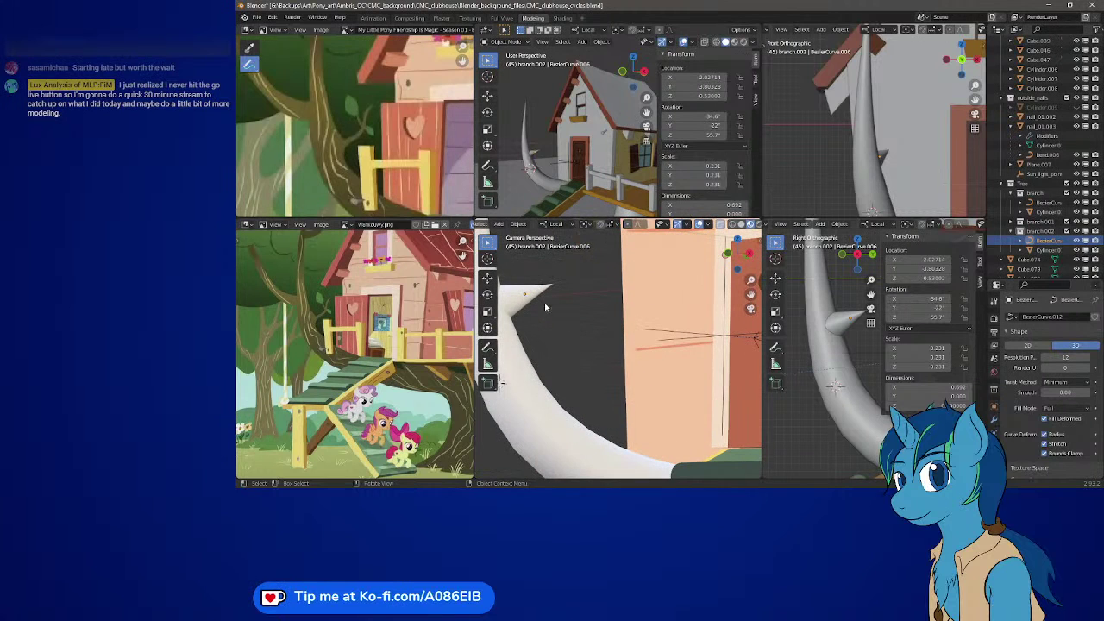
{"action": "key", "text": "Tab"}
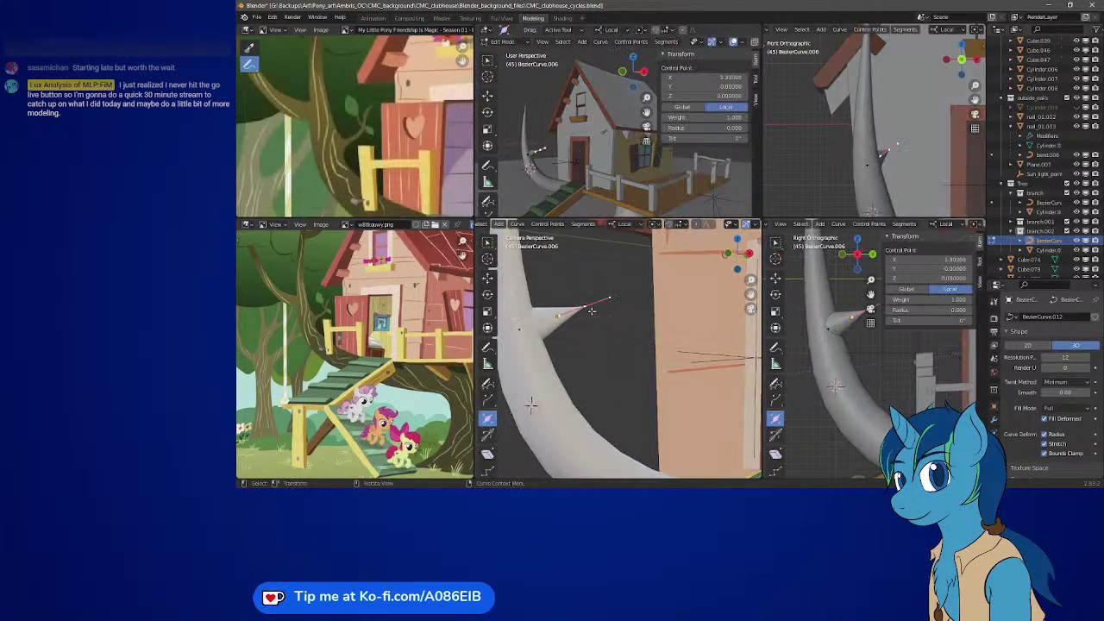
{"action": "key", "text": "e"}
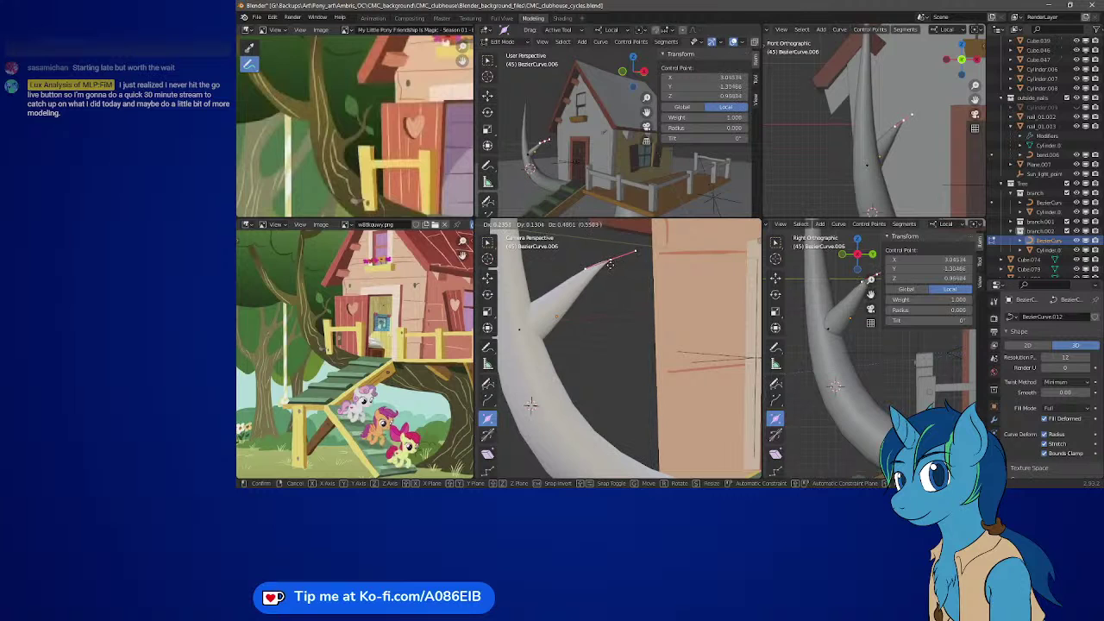
{"action": "left_click", "coordinate": [596, 264]}
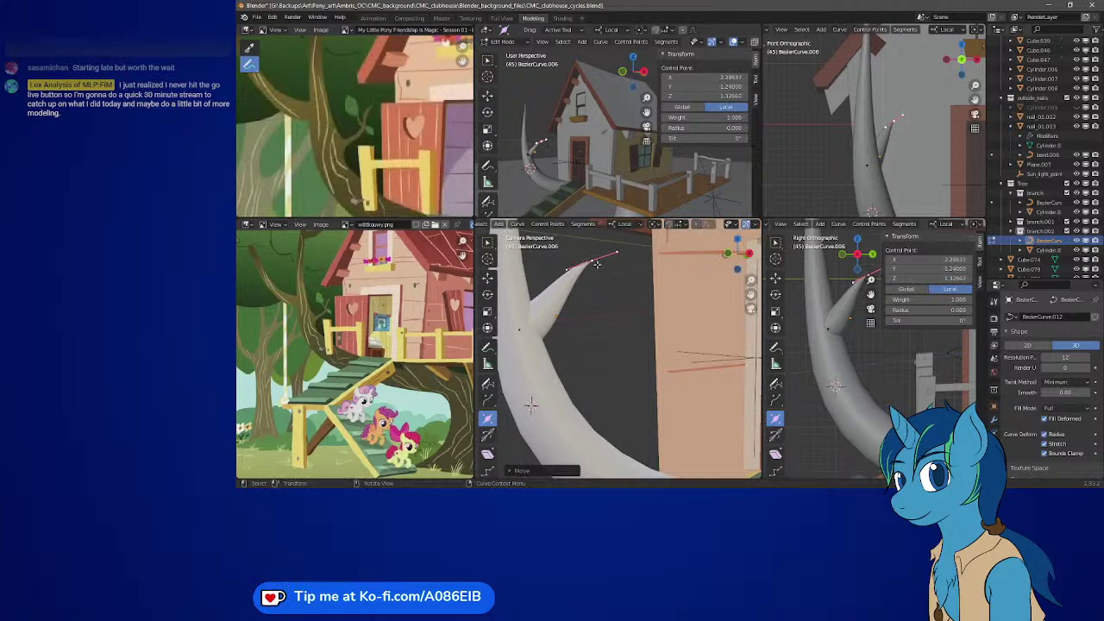
- Try scaling the radius of the branch curve's base control point slightly up, and undo the change
{"action": "key", "text": "ctrl+z"}
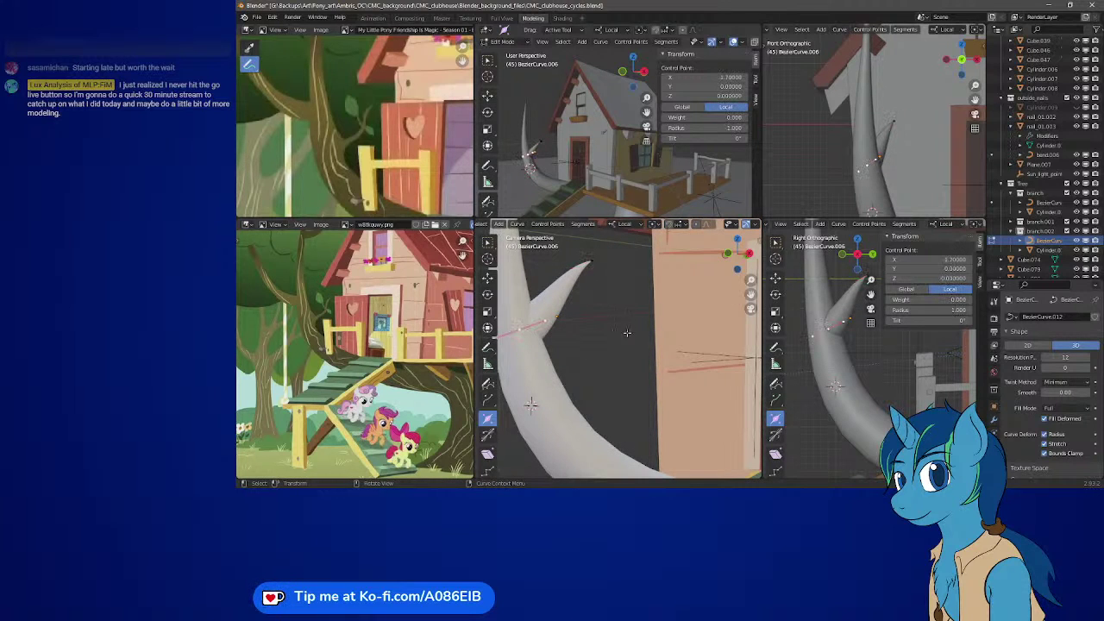
{"action": "key", "text": "alt+s"}
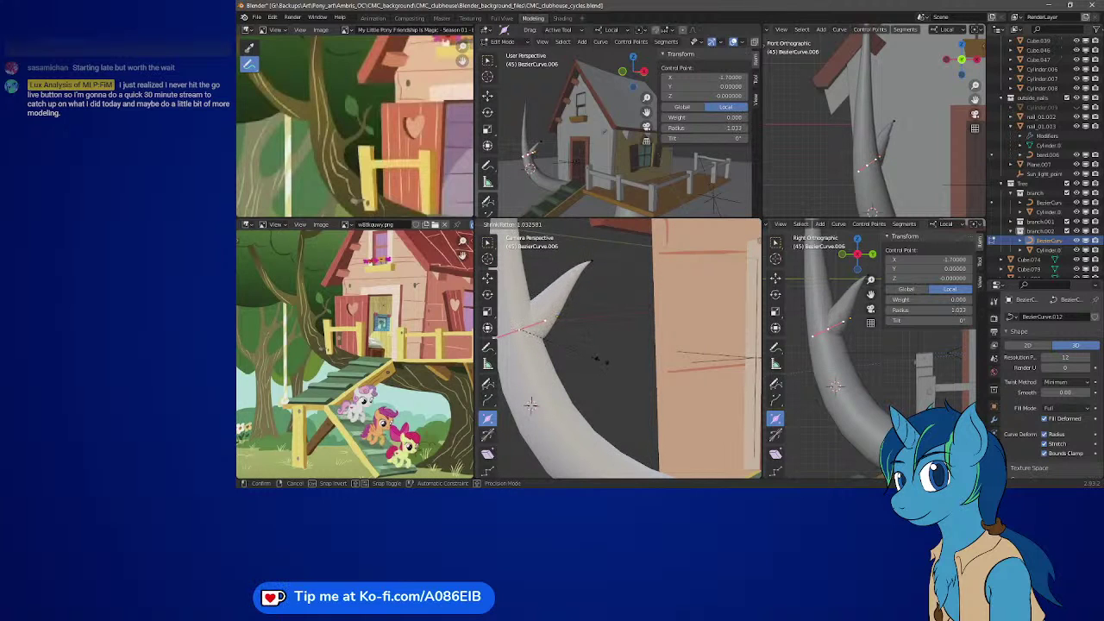
{"action": "left_click", "coordinate": [603, 365]}
{"action": "right_click", "coordinate": [603, 365]}
{"action": "key", "text": "Escape"}
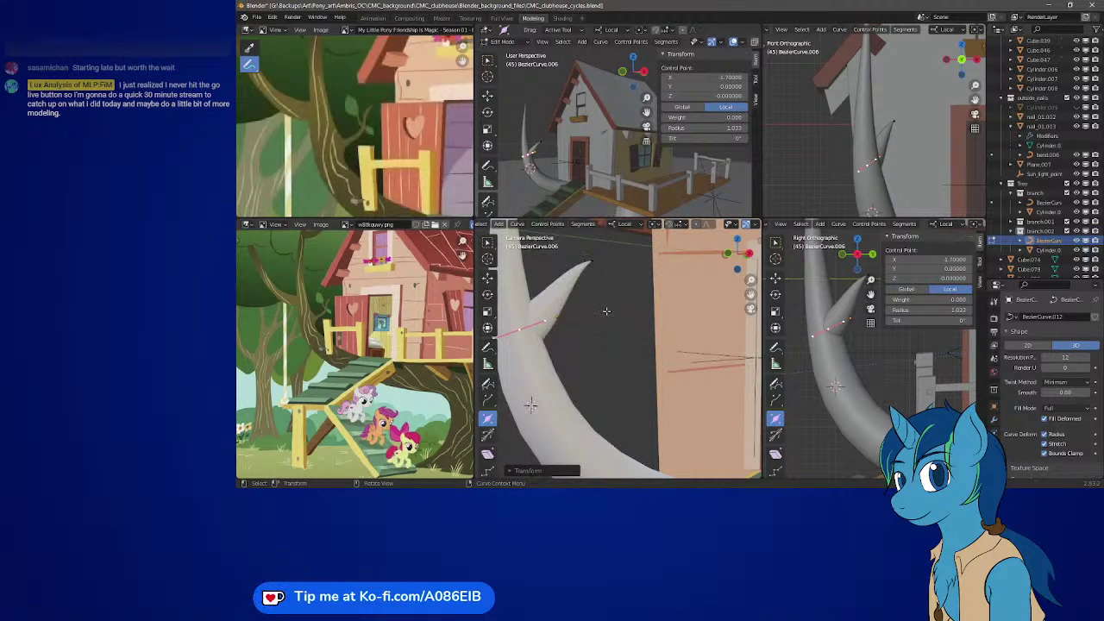
{"action": "key", "text": "ctrl+z"}
- Subdivide the segment between the branch curve's tip and base control points
{"action": "left_click", "coordinate": [592, 259]}
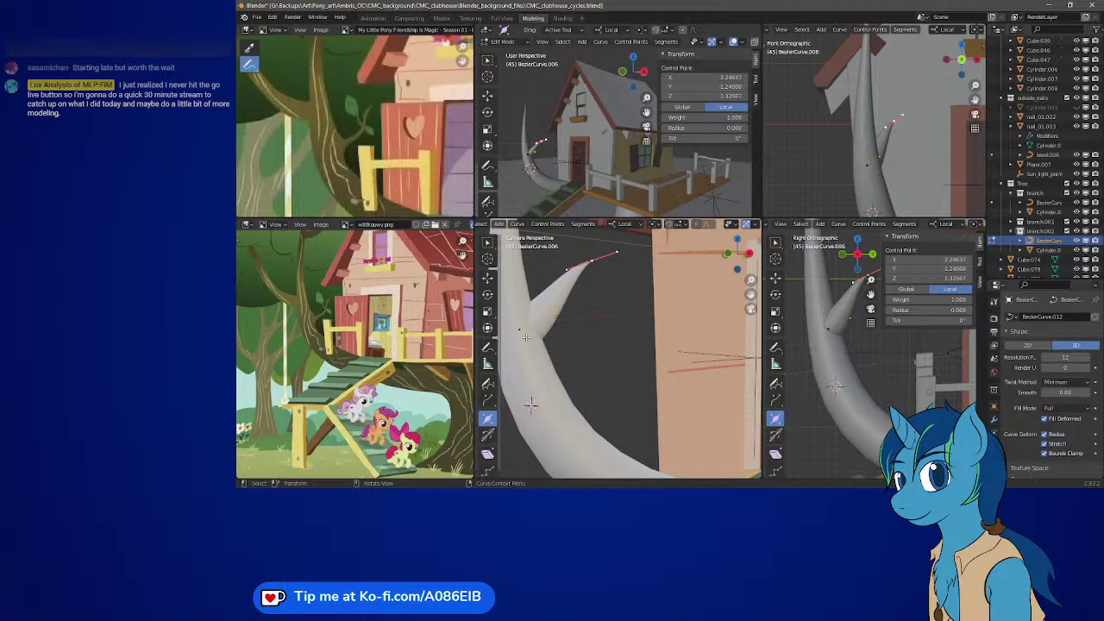
{"action": "left_click", "coordinate": [521, 330], "text": "shift"}
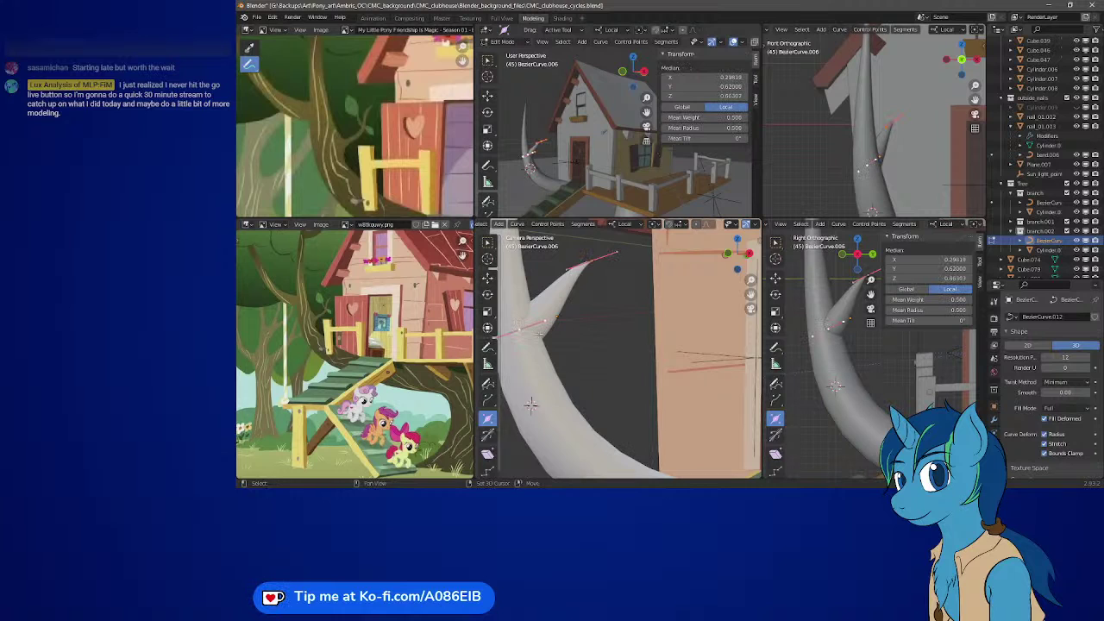
{"action": "right_click", "coordinate": [591, 336]}
{"action": "left_click", "coordinate": [569, 226]}
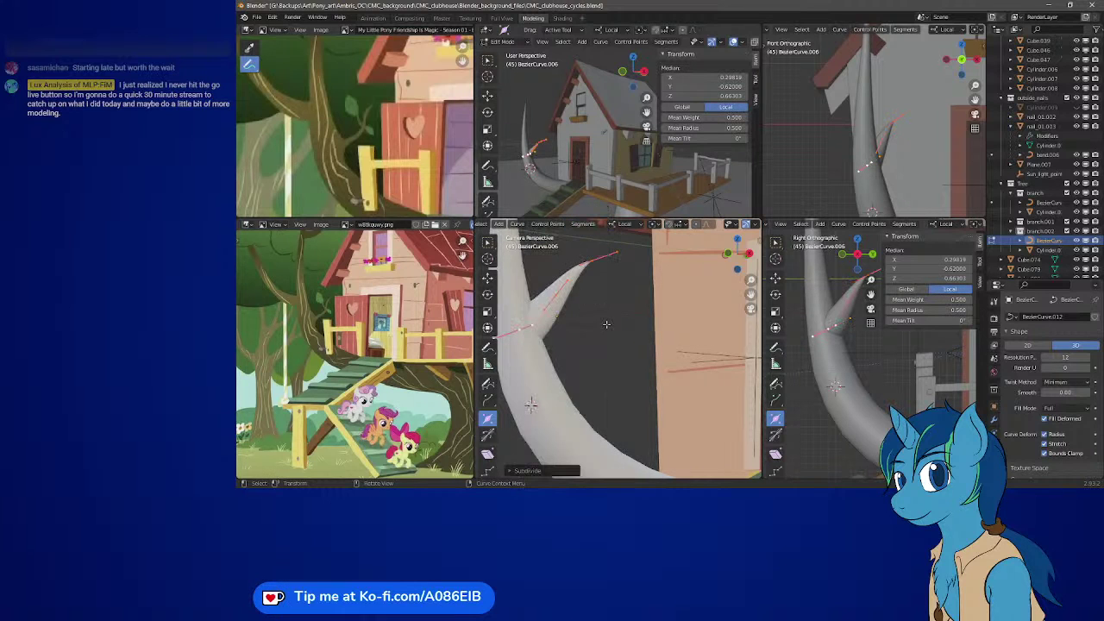
- Shrink the branch curve's middle control point to a radius of about 0.26 and move it down toward the trunk
{"action": "left_click", "coordinate": [559, 302]}
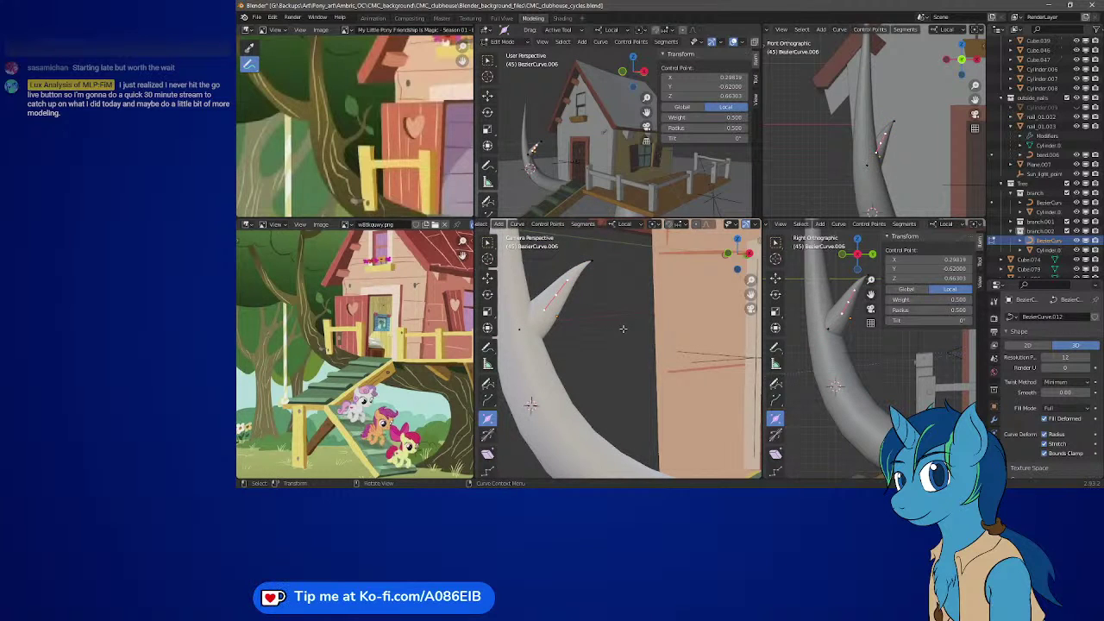
{"action": "key", "text": "alt+s"}
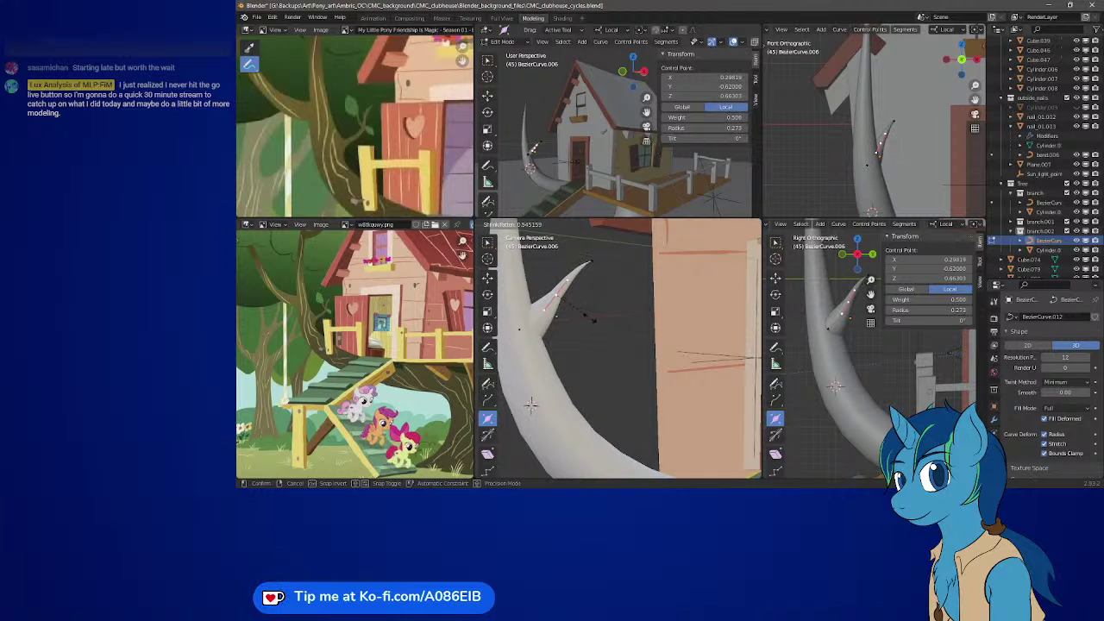
{"action": "left_click", "coordinate": [592, 320]}
{"action": "key", "text": "g"}
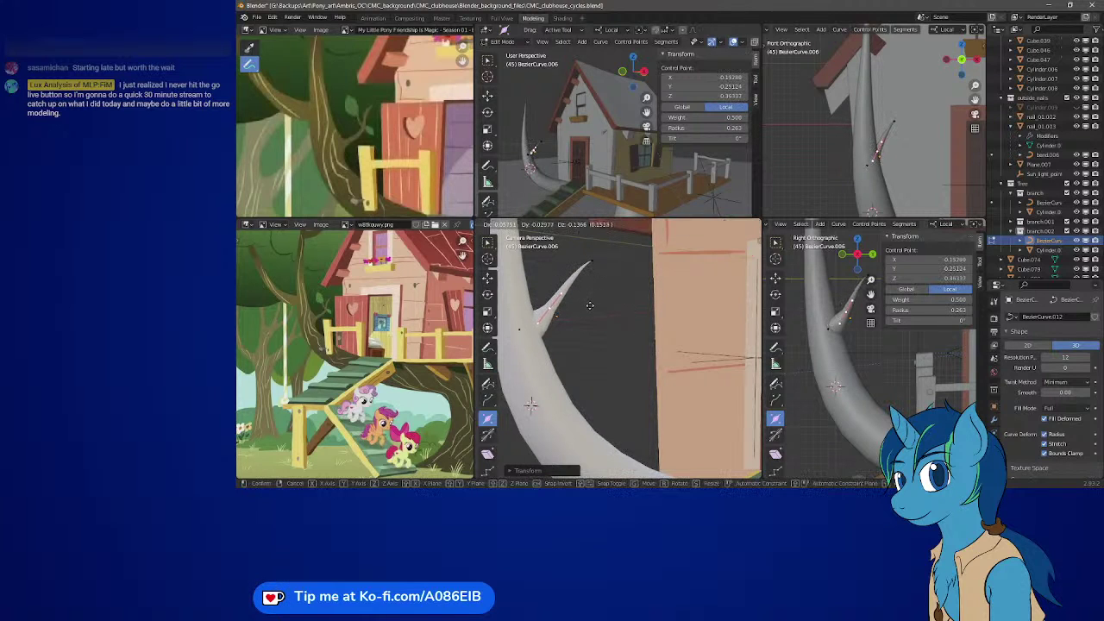
{"action": "left_click", "coordinate": [590, 306]}
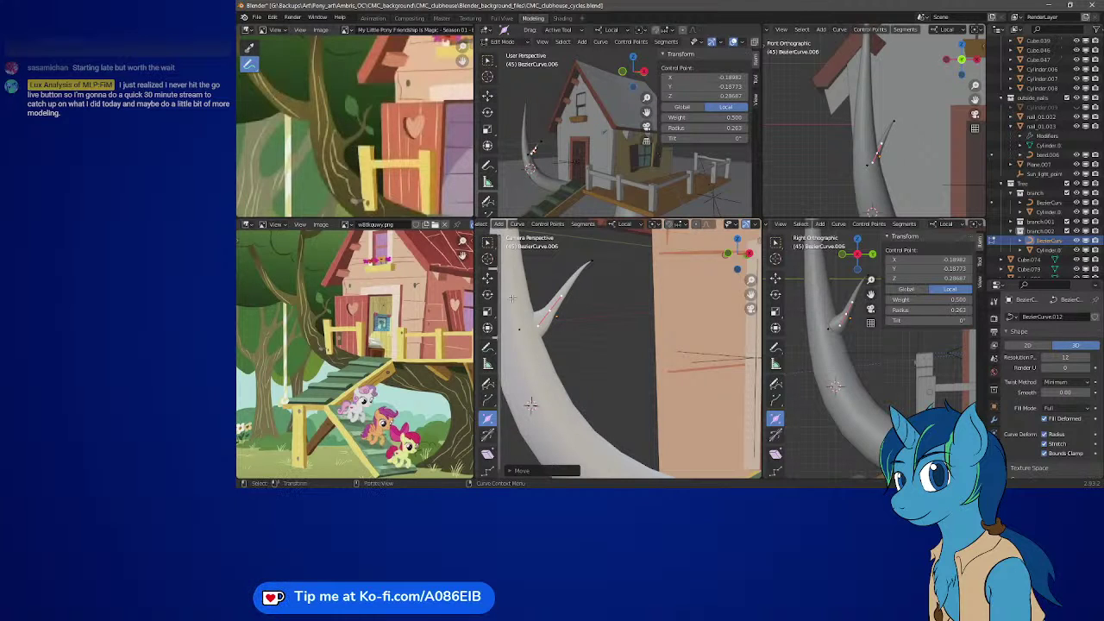
{"action": "key", "text": "g"}
{"action": "left_click", "coordinate": [545, 337]}
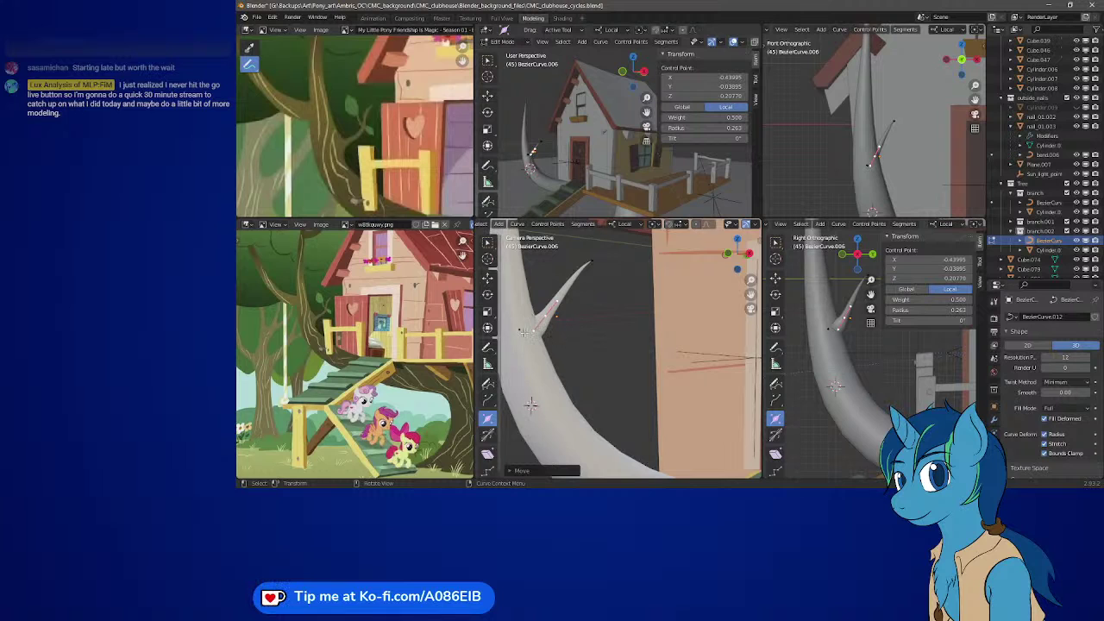
- Reposition the branch curve's base control point inside the trunk, adjusting it in the front and camera views
{"action": "left_click", "coordinate": [533, 328]}
{"action": "key", "text": "g"}
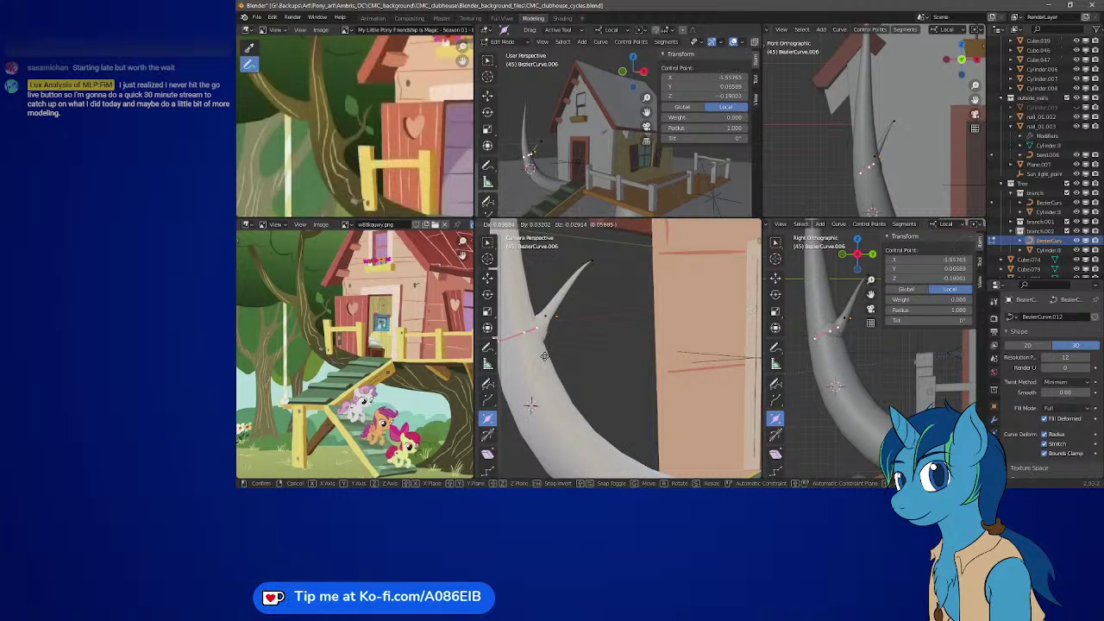
{"action": "right_click", "coordinate": [565, 358]}
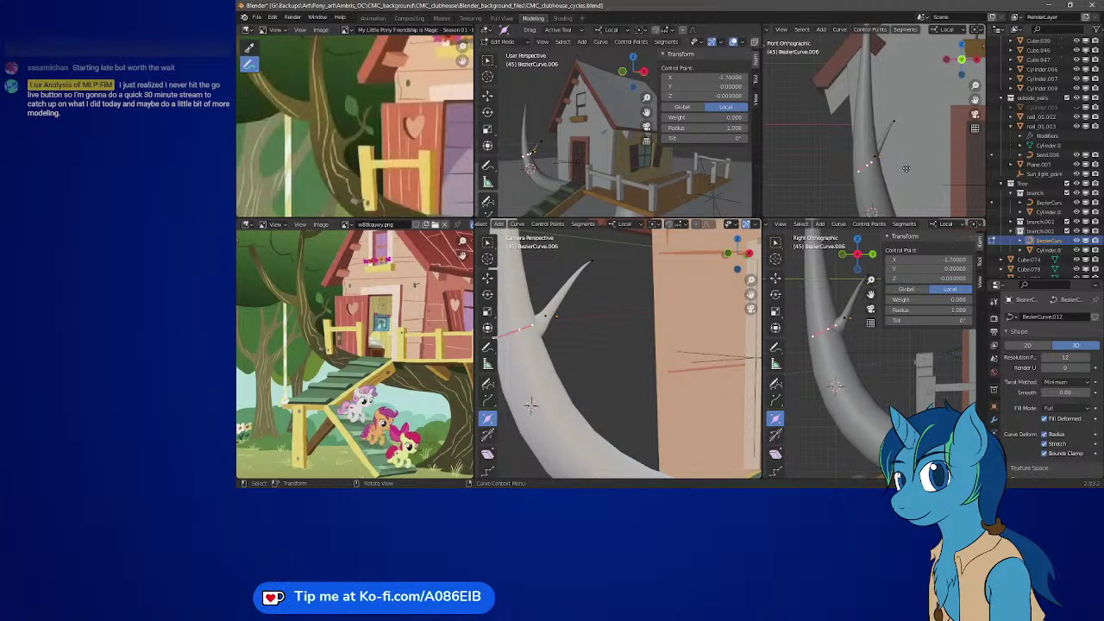
{"action": "key", "text": "g"}
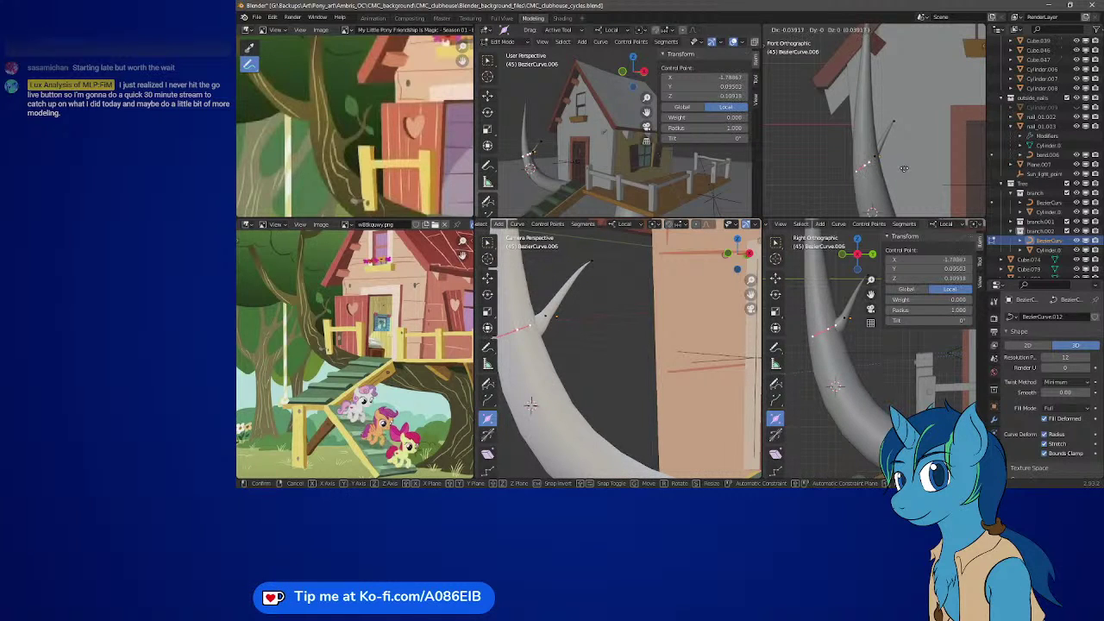
{"action": "left_click", "coordinate": [904, 168]}
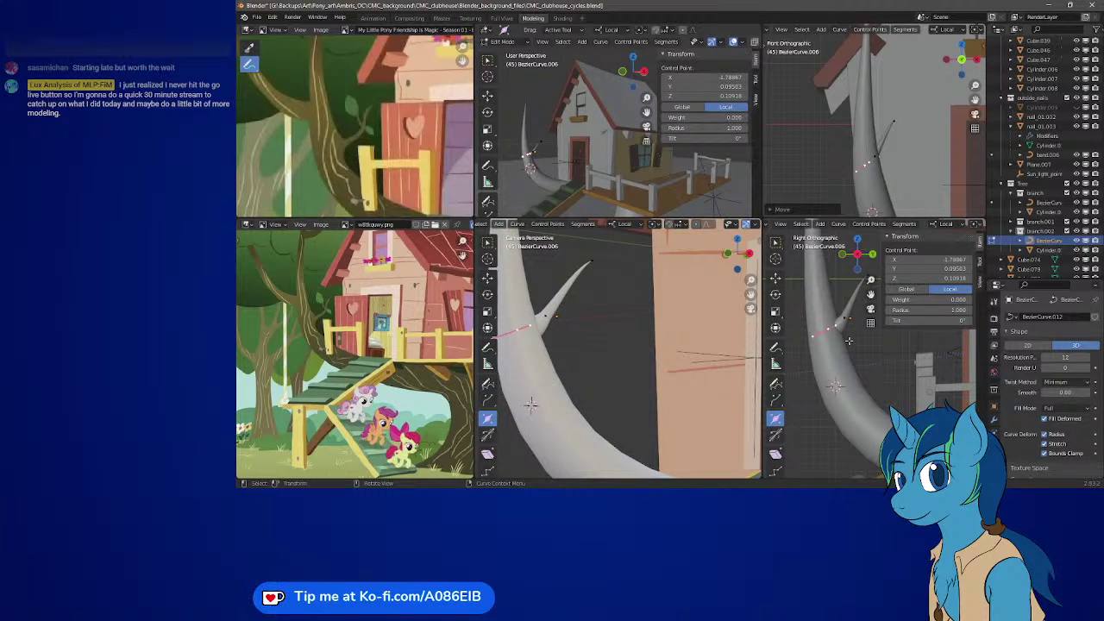
{"action": "key", "text": "g"}
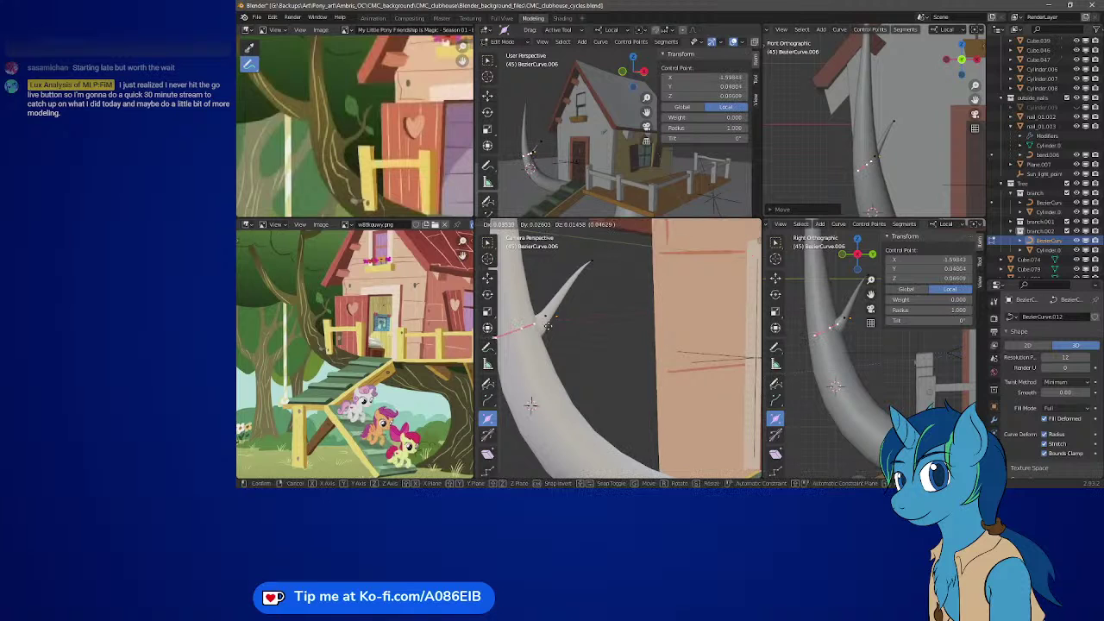
{"action": "left_click", "coordinate": [547, 323]}
{"action": "key", "text": "g"}
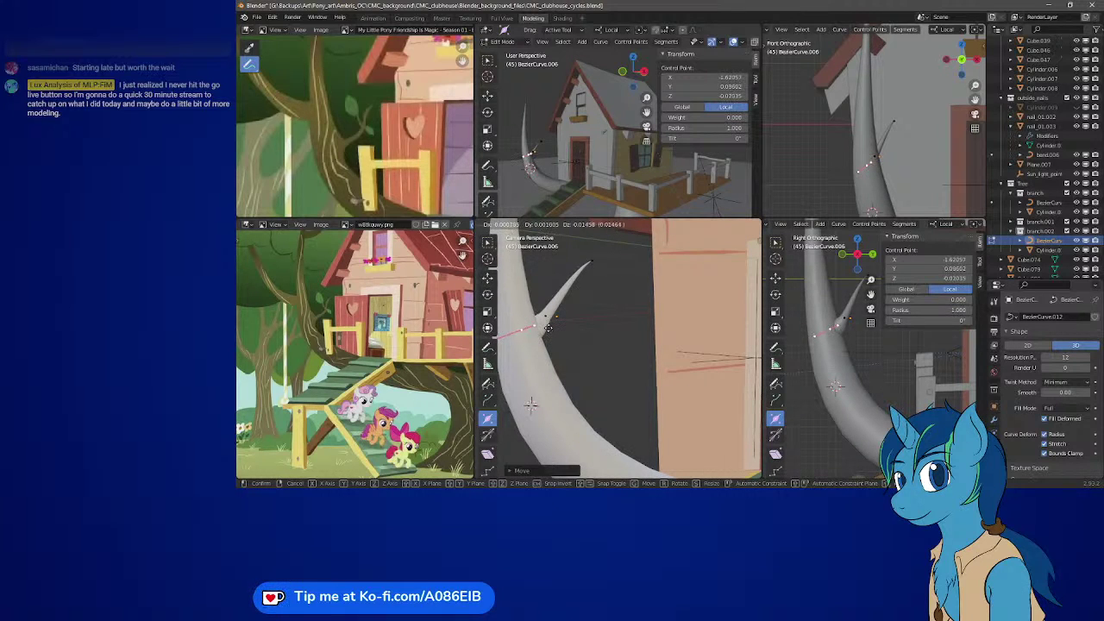
{"action": "left_click", "coordinate": [548, 328]}
- Move the base control point's outer handle in the camera and front views to angle the branch where it leaves the trunk
{"action": "left_click", "coordinate": [548, 328]}
{"action": "key", "text": "g"}
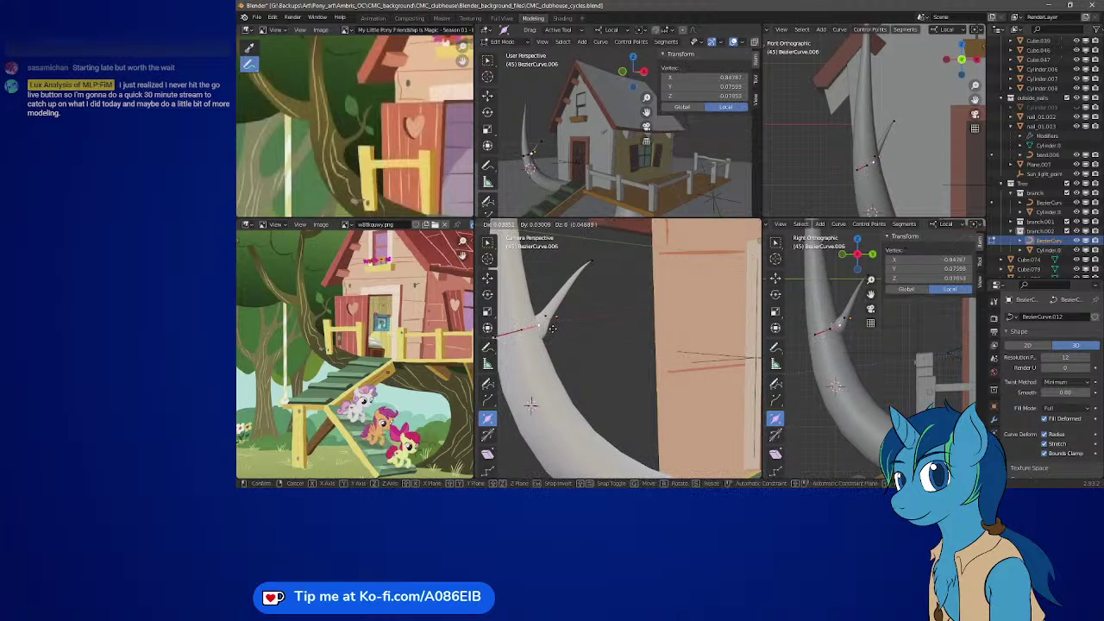
{"action": "left_click", "coordinate": [552, 328]}
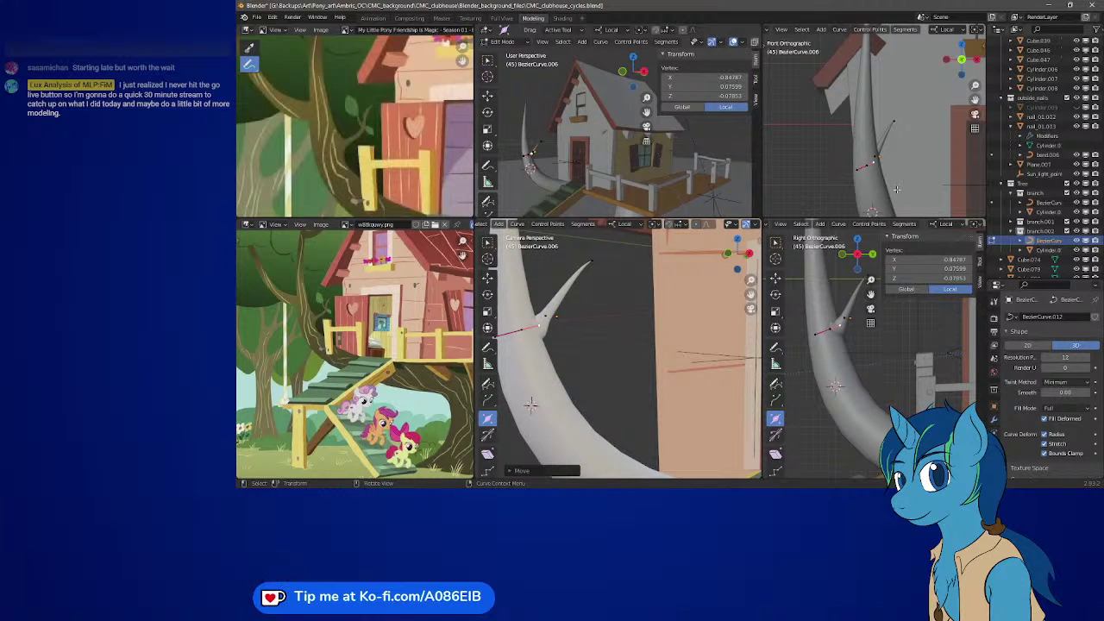
{"action": "key", "text": "g"}
{"action": "left_click", "coordinate": [891, 158]}
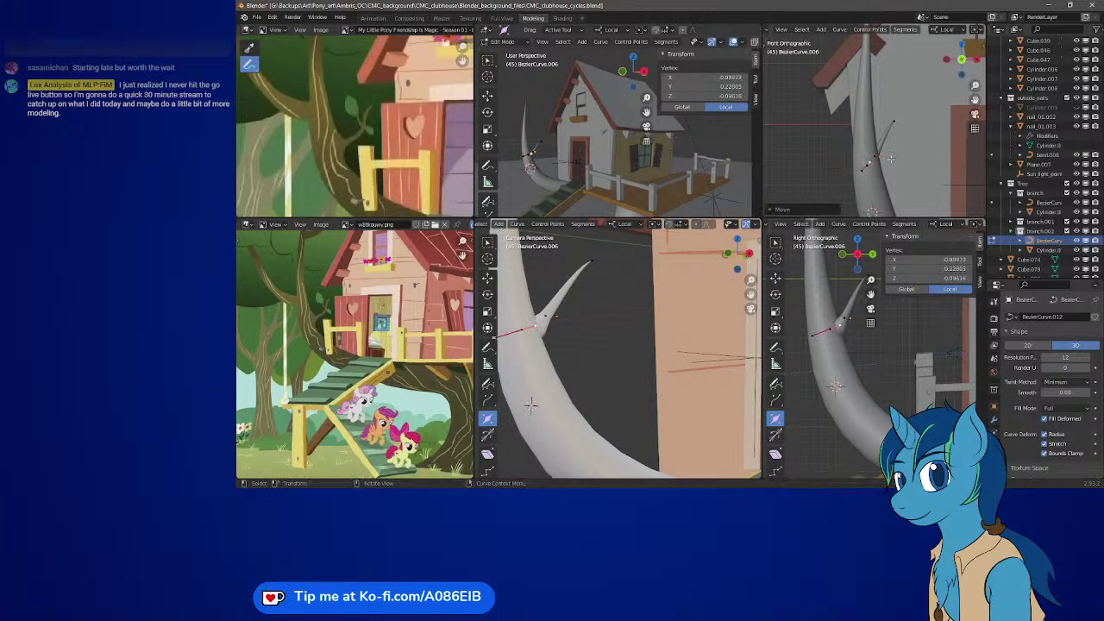
- Move the branch curve's middle control point slightly downward to refine the bend near the trunk
{"action": "left_click", "coordinate": [562, 328]}
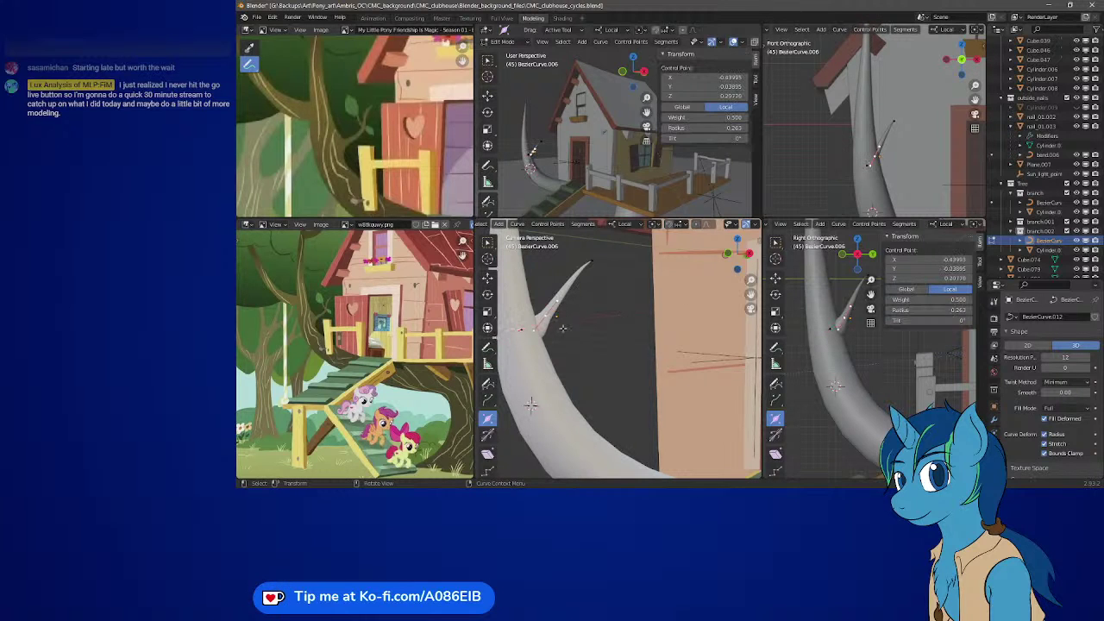
{"action": "key", "text": "g"}
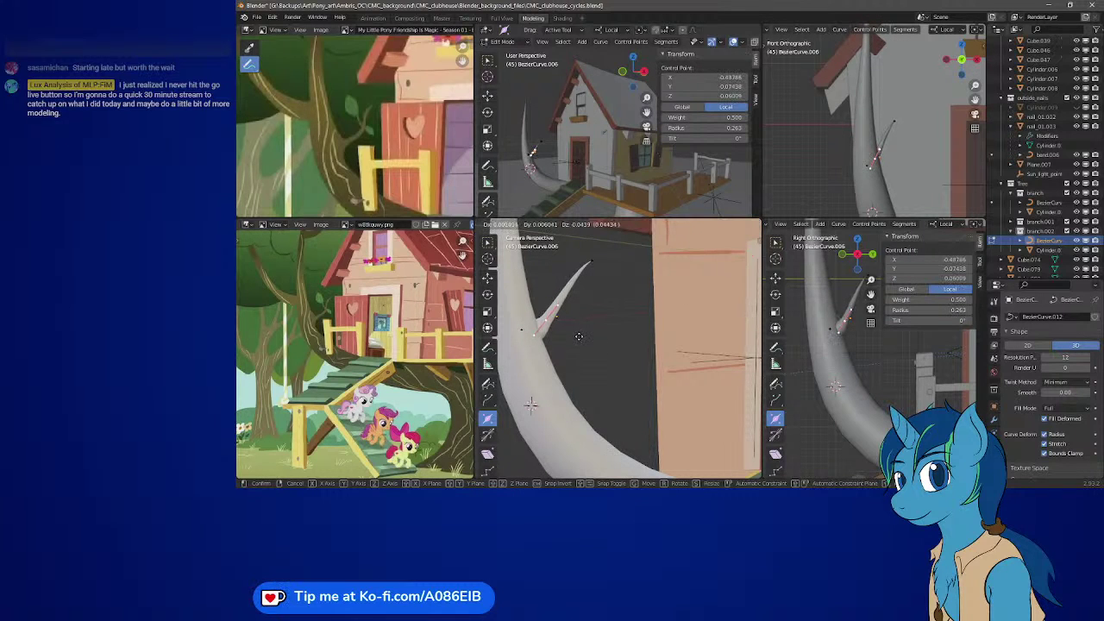
{"action": "left_click", "coordinate": [579, 336]}
- Shrink the radius of the branch curve's base control point to about 0.83, judging its fit against the trunk from several angles
{"action": "left_click", "coordinate": [549, 320]}
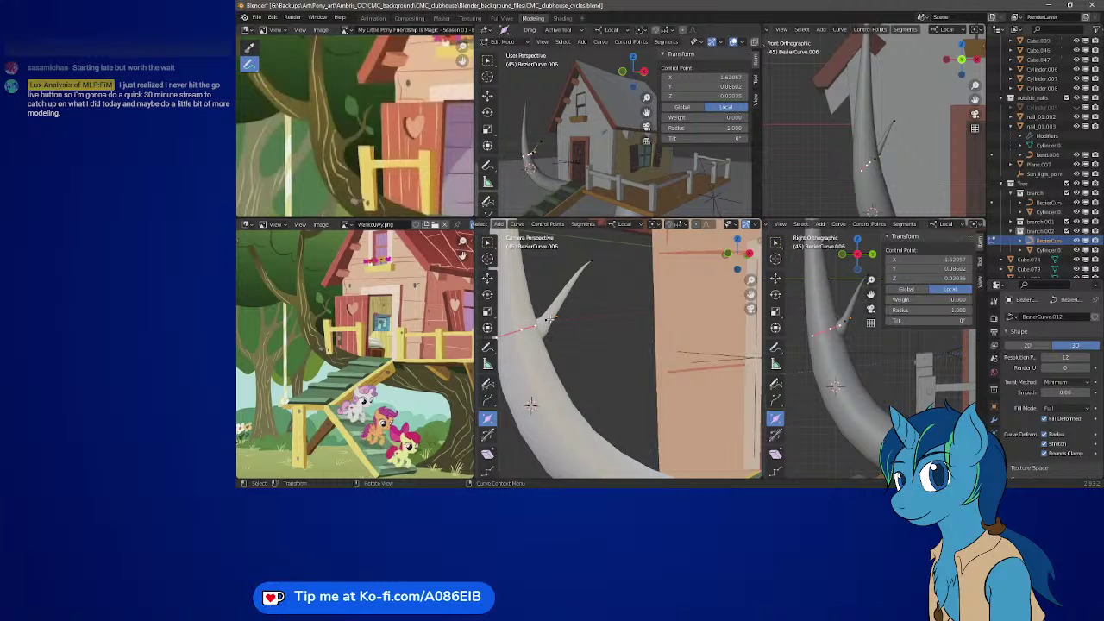
{"action": "key", "text": "alt+s"}
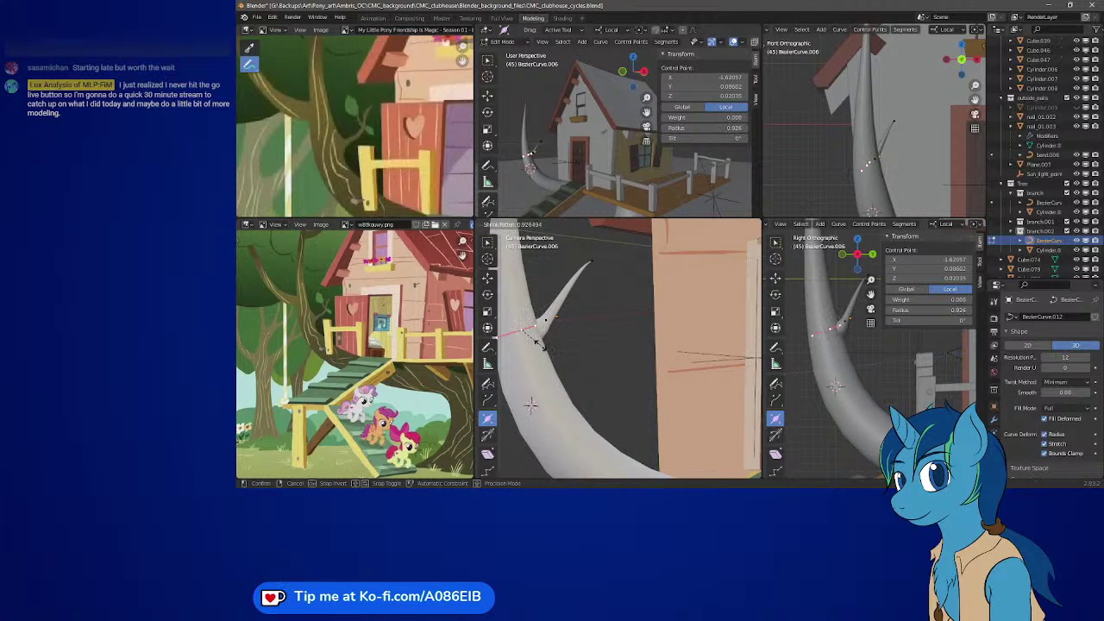
{"action": "left_click", "coordinate": [538, 341]}
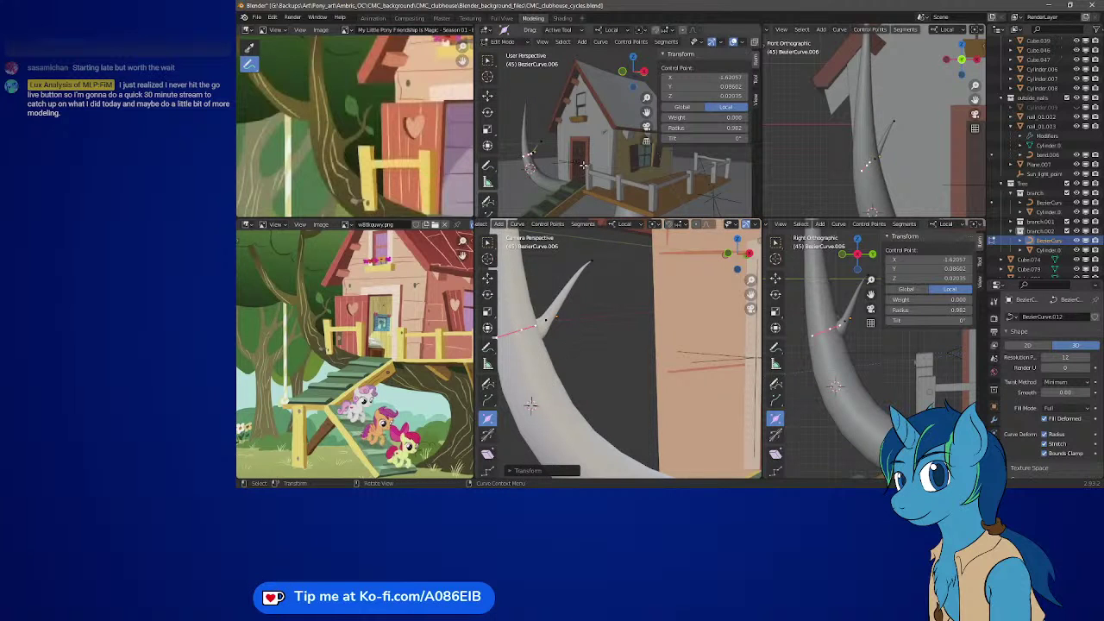
{"action": "middle_click_drag", "start_coordinate": [544, 151], "coordinate": [610, 148]}
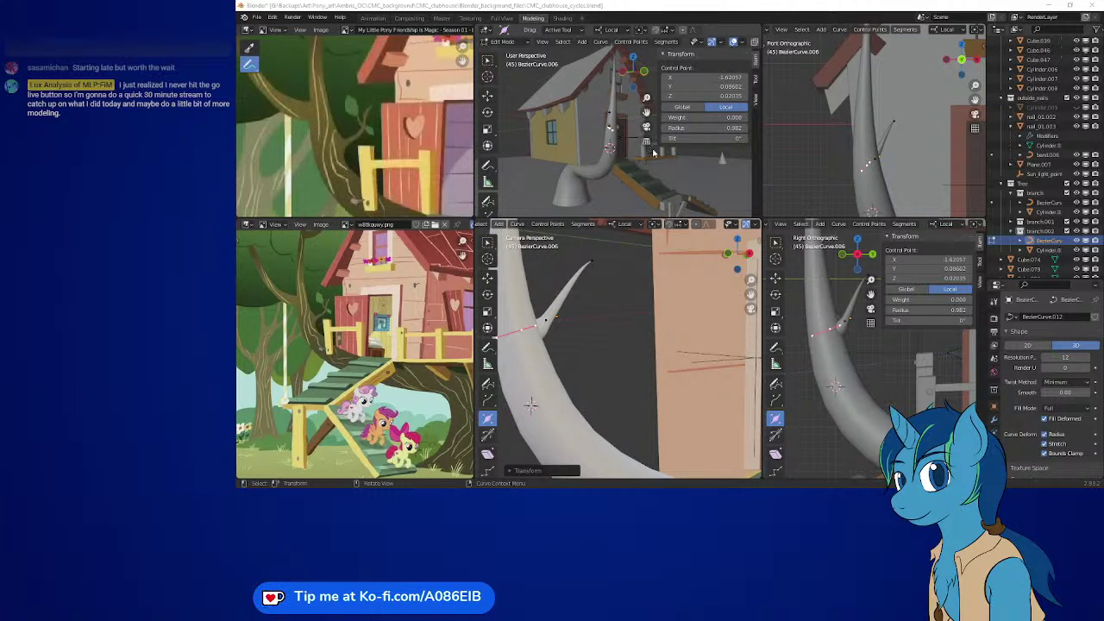
{"action": "middle_click_drag", "start_coordinate": [635, 160], "coordinate": [660, 183]}
{"action": "middle_click_drag", "start_coordinate": [664, 177], "coordinate": [615, 156]}
{"action": "scroll", "coordinate": [608, 194], "scroll_direction": "up", "scroll_amount": 3}
{"action": "scroll", "coordinate": [604, 148], "scroll_direction": "up", "scroll_amount": 5}
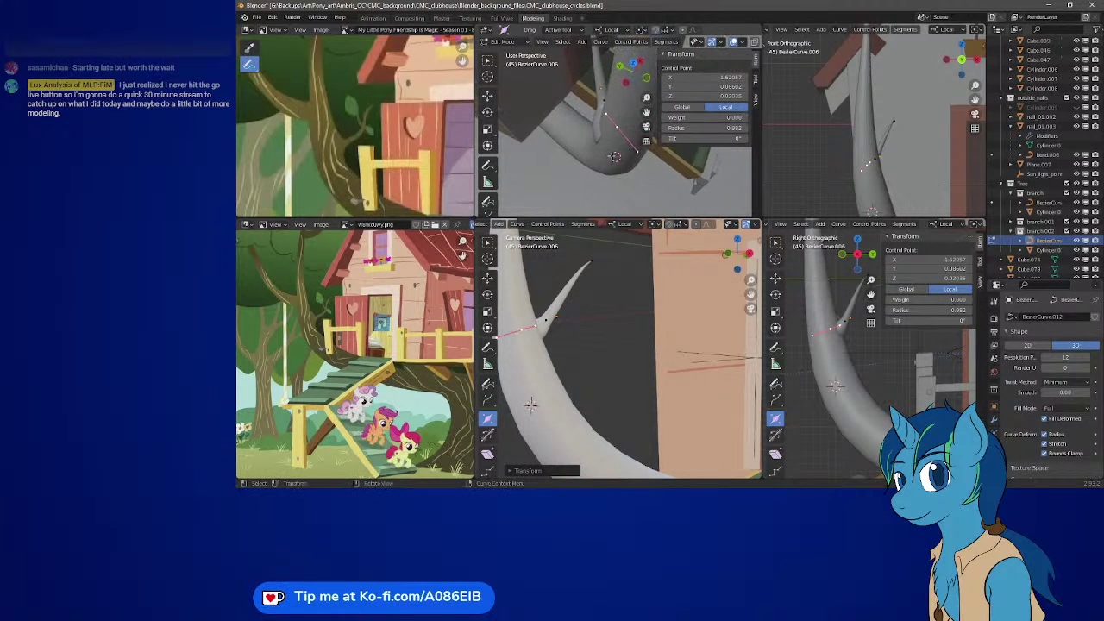
{"action": "key", "text": "alt+s"}
{"action": "left_click", "coordinate": [631, 153]}
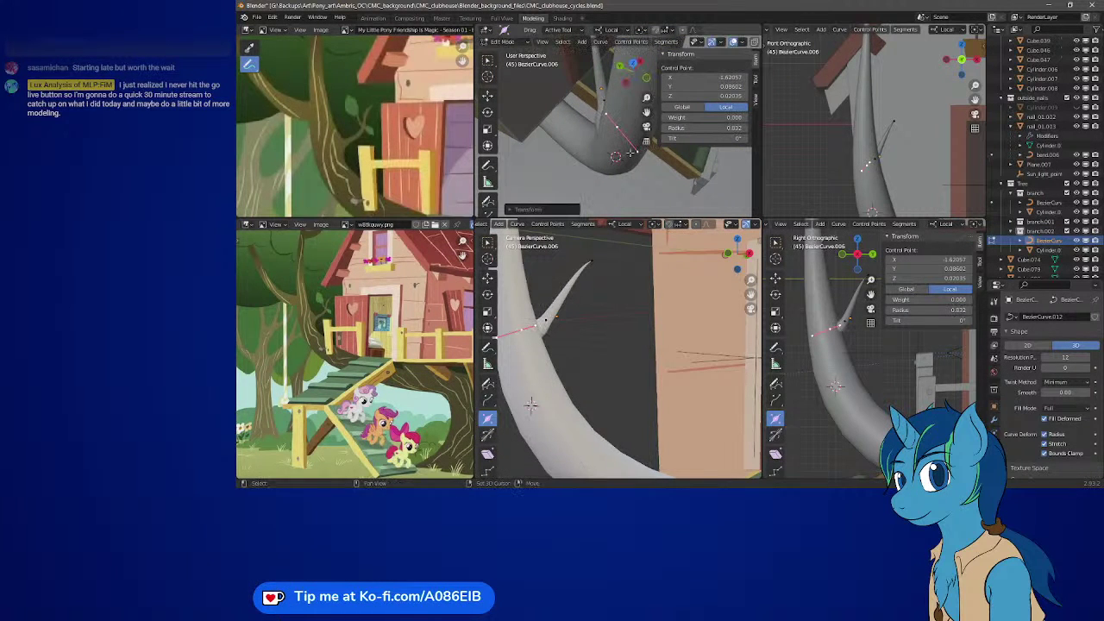
- Undo the last radius change, then snap the 3D cursor to the branch's base control point and center the perspective view on it
{"action": "key", "text": "ctrl+z"}
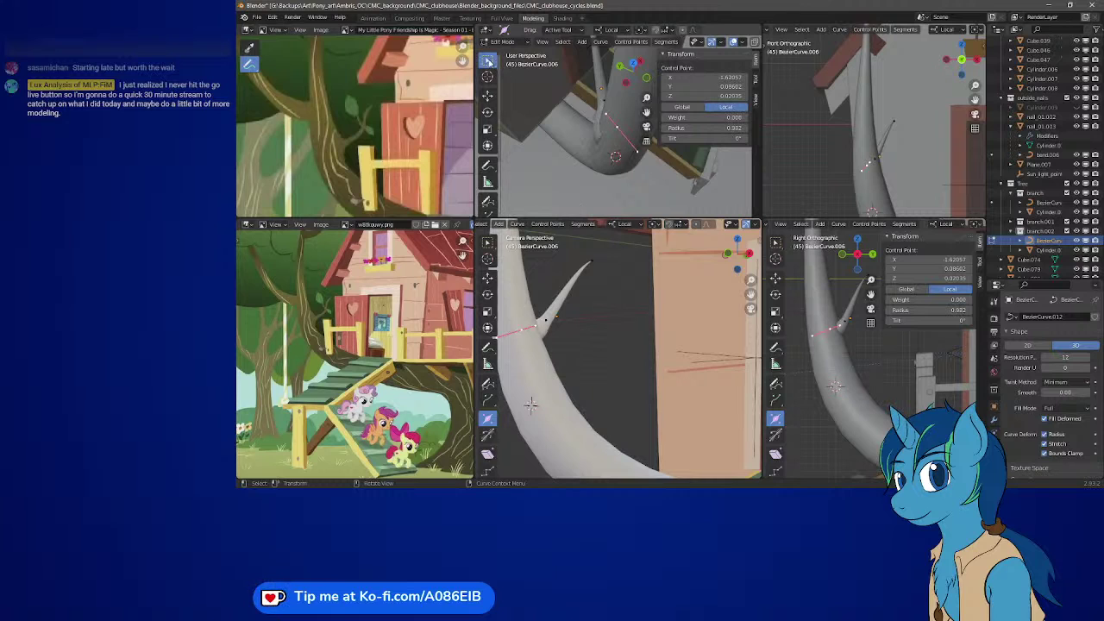
{"action": "left_click", "coordinate": [488, 59]}
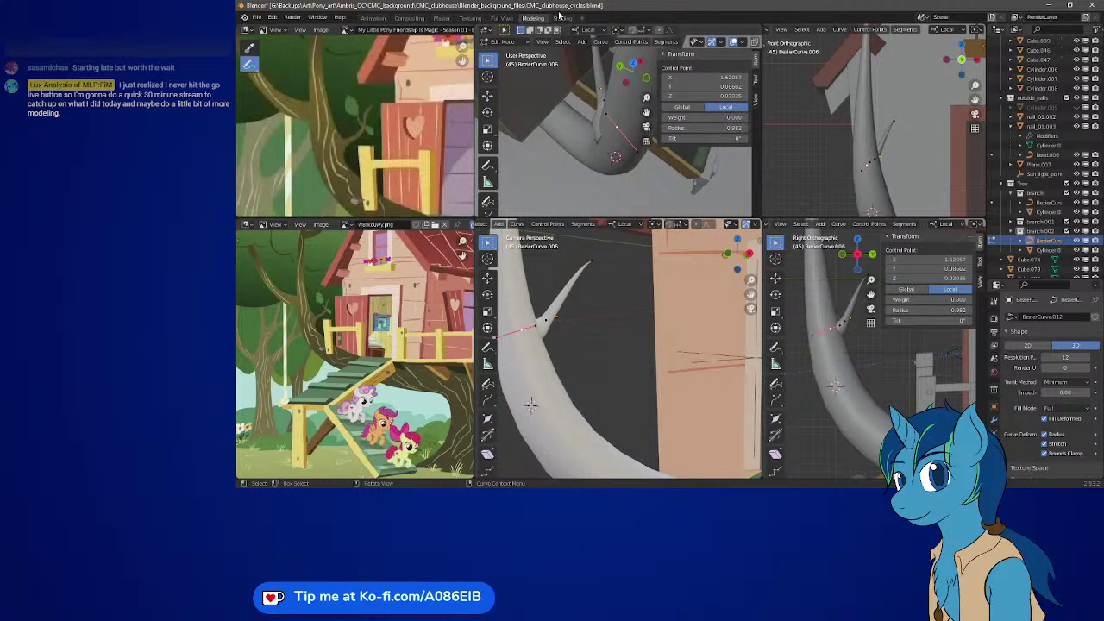
{"action": "key", "text": "shift+s"}
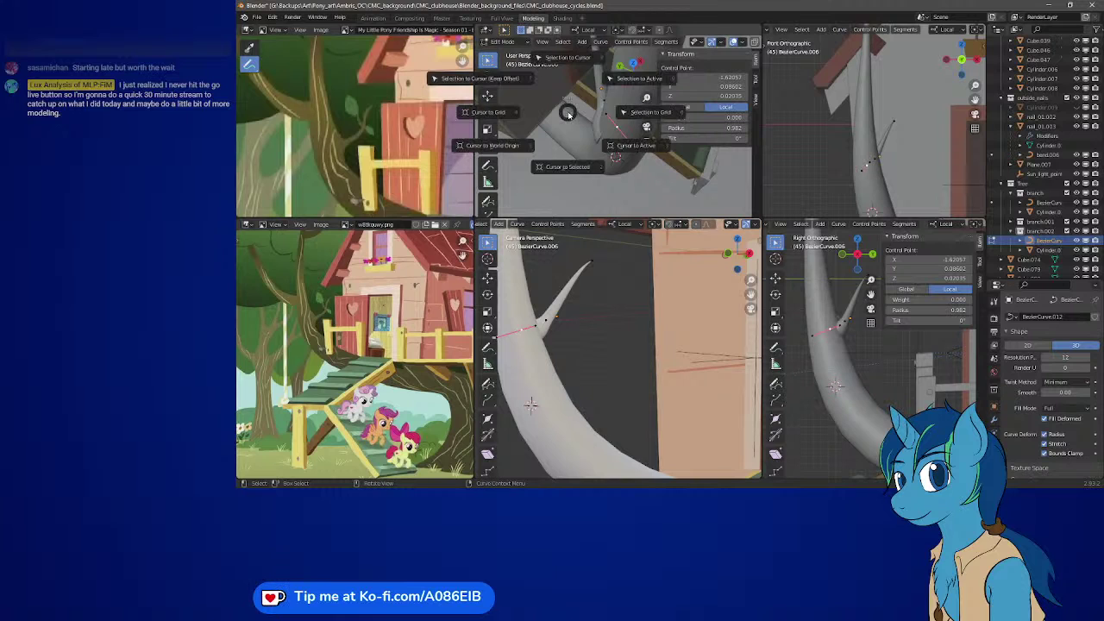
{"action": "left_click", "coordinate": [589, 163]}
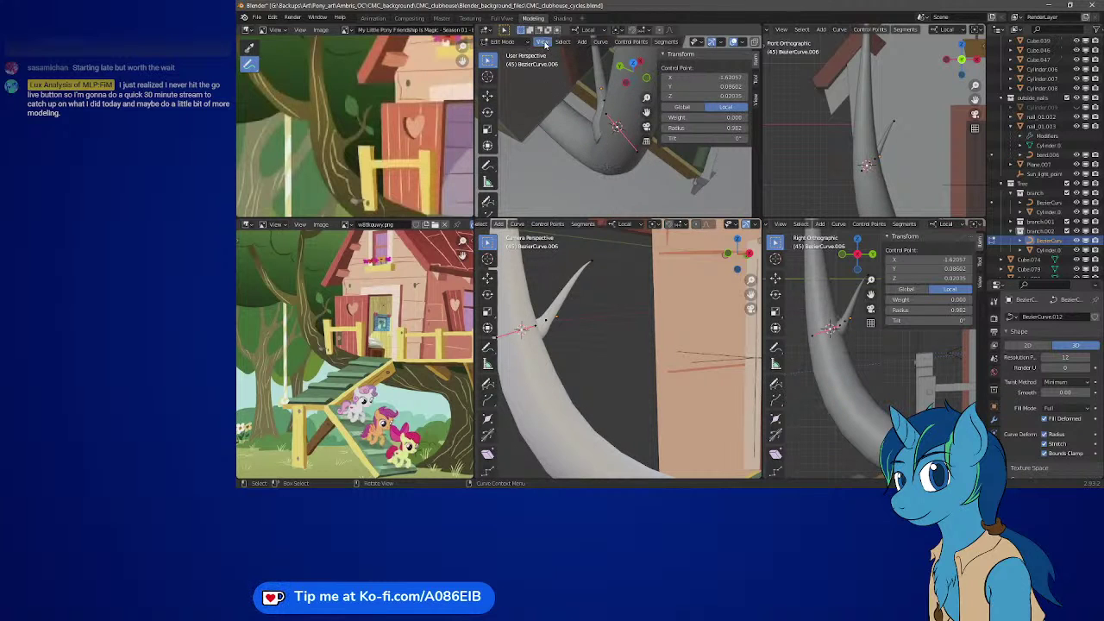
{"action": "left_click", "coordinate": [543, 41]}
{"action": "mouse_move", "coordinate": [593, 161]}
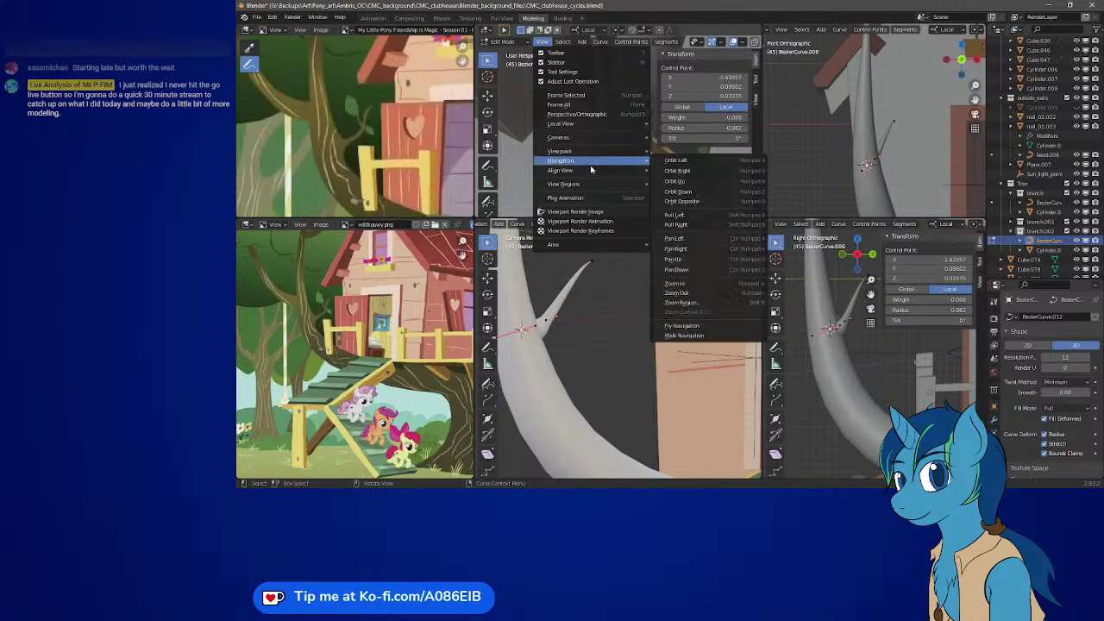
{"action": "left_click", "coordinate": [695, 215]}
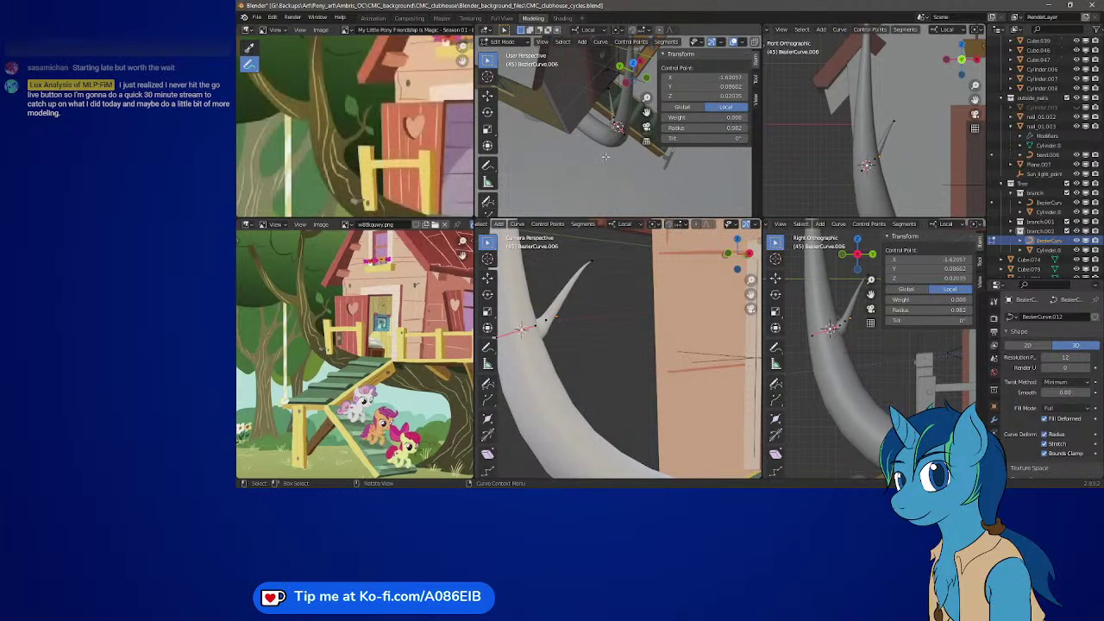
- Nudge the branch curve's base control point inside the trunk, working from a rotated perspective view of the joint
{"action": "middle_click_drag", "start_coordinate": [605, 156], "coordinate": [756, 116]}
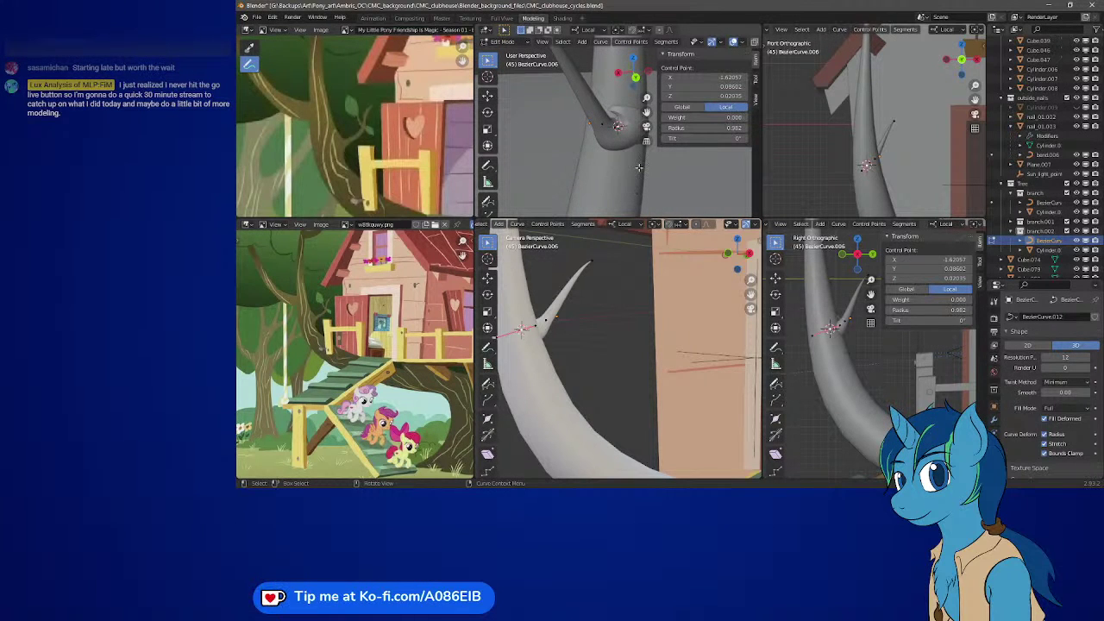
{"action": "key", "text": "g"}
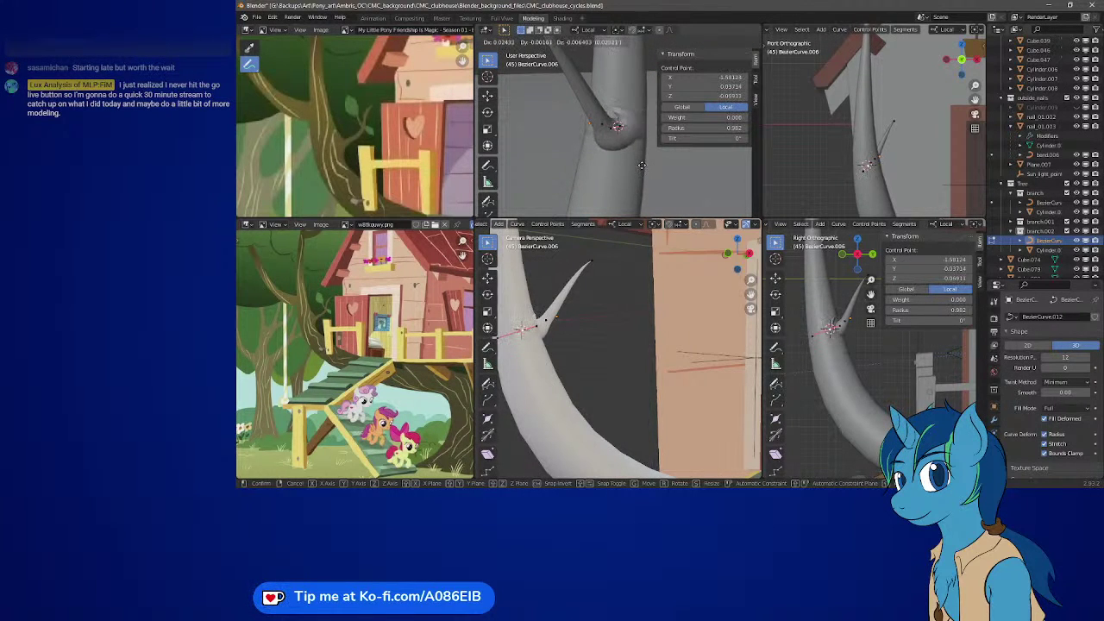
{"action": "left_click", "coordinate": [639, 165]}
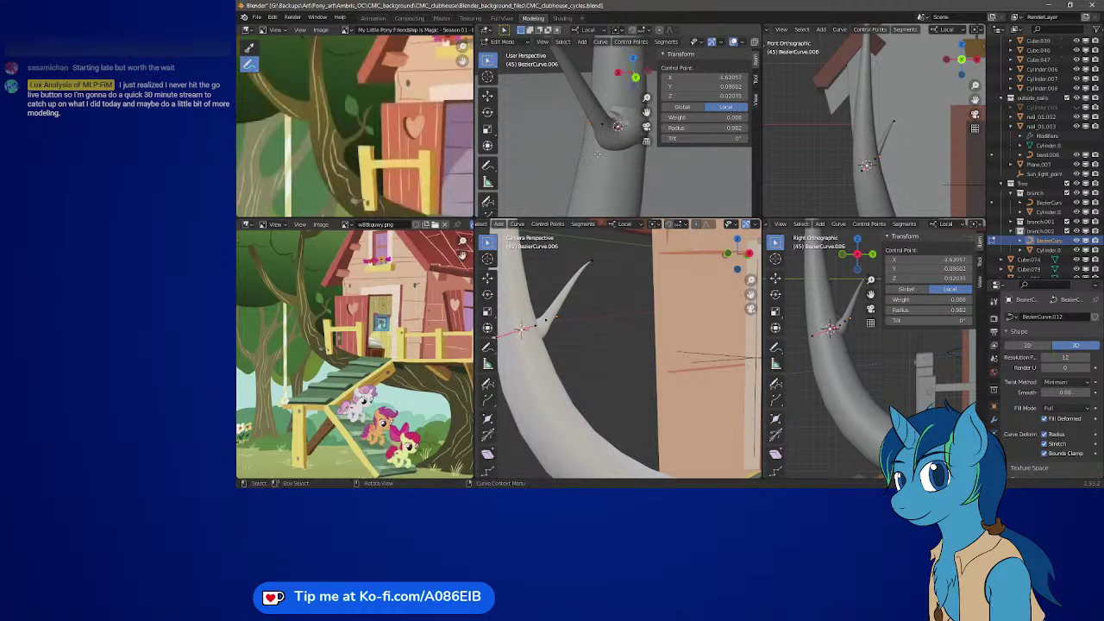
{"action": "middle_click_drag", "start_coordinate": [628, 159], "coordinate": [632, 82]}
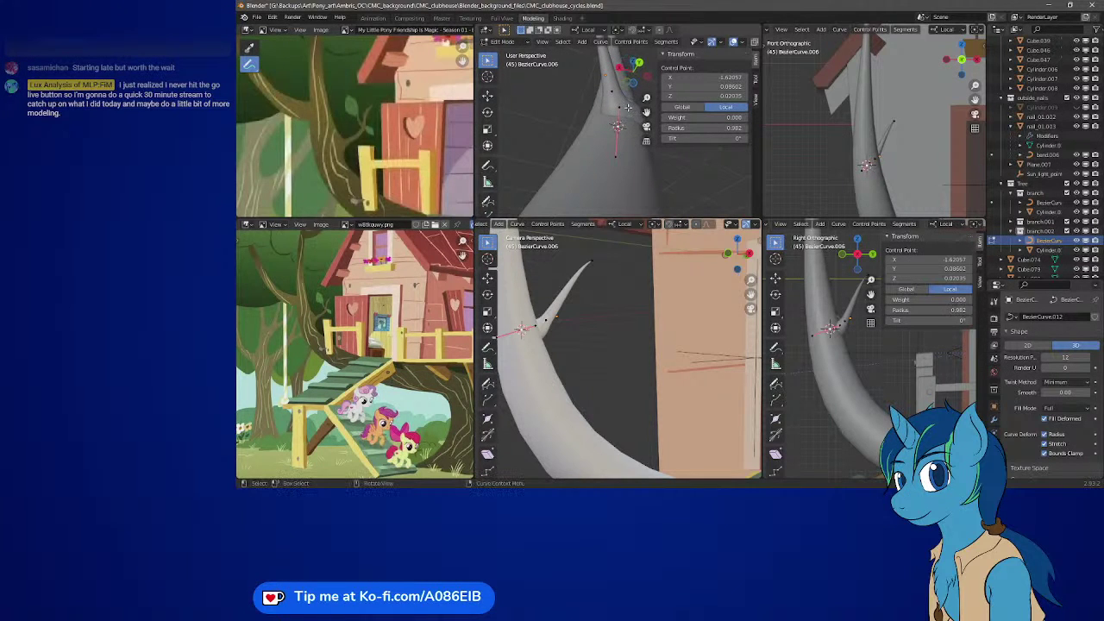
{"action": "key", "text": "g"}
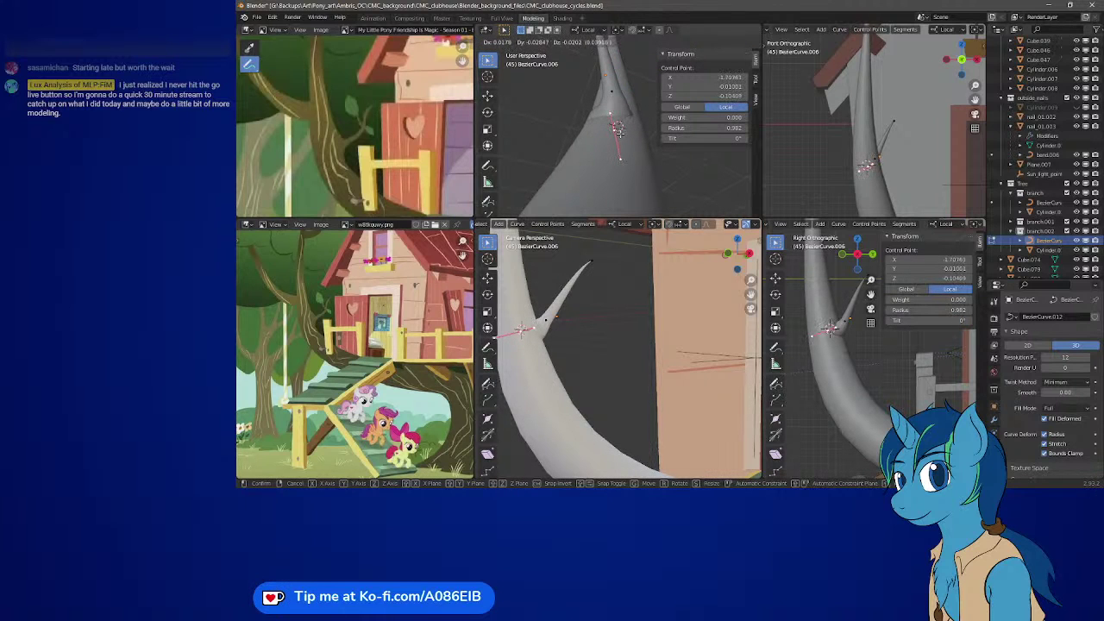
{"action": "left_click", "coordinate": [618, 129]}
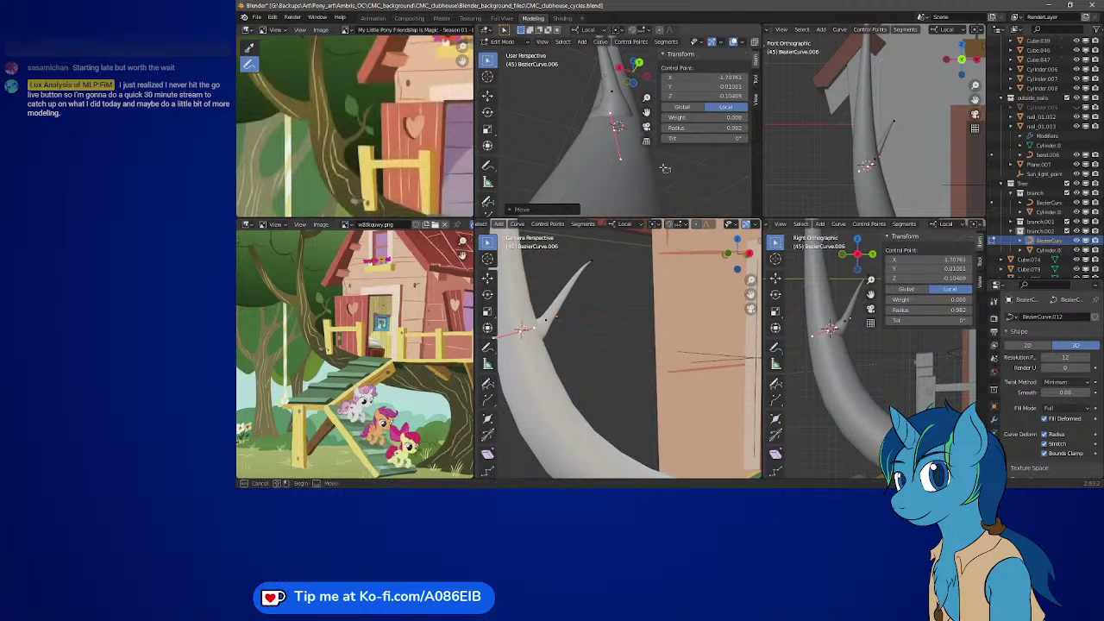
{"action": "left_click", "coordinate": [664, 170]}
{"action": "left_click", "coordinate": [614, 128]}
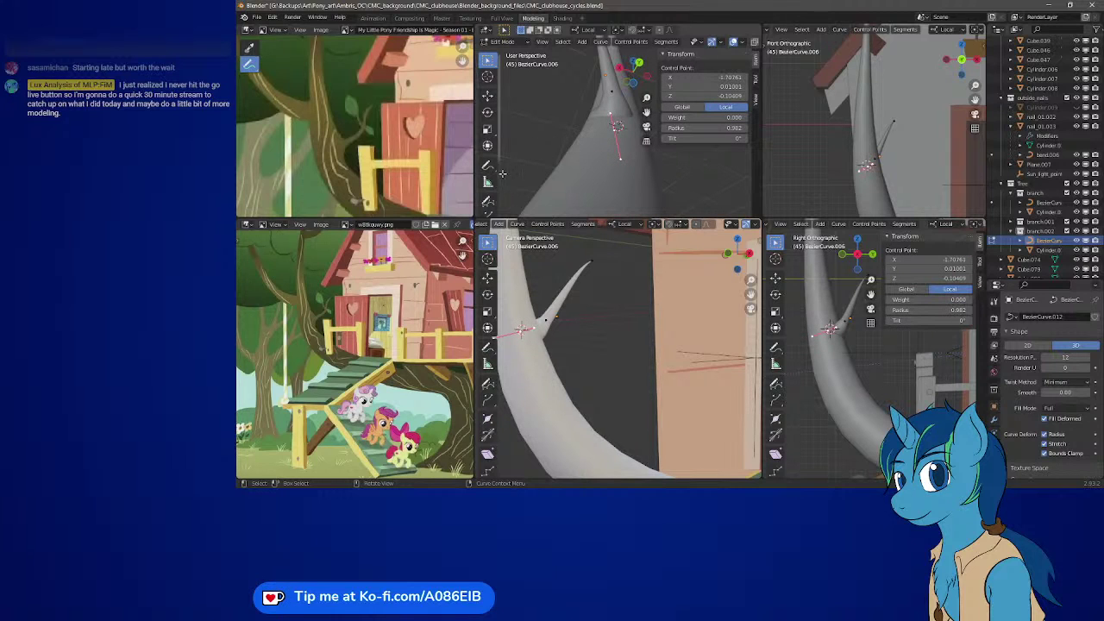
- Shrink the radius of the branch's base control point to about 0.91 with the Radius tool
{"action": "scroll", "coordinate": [488, 172], "scroll_direction": "down", "scroll_amount": 3}
{"action": "left_click", "coordinate": [487, 178]}
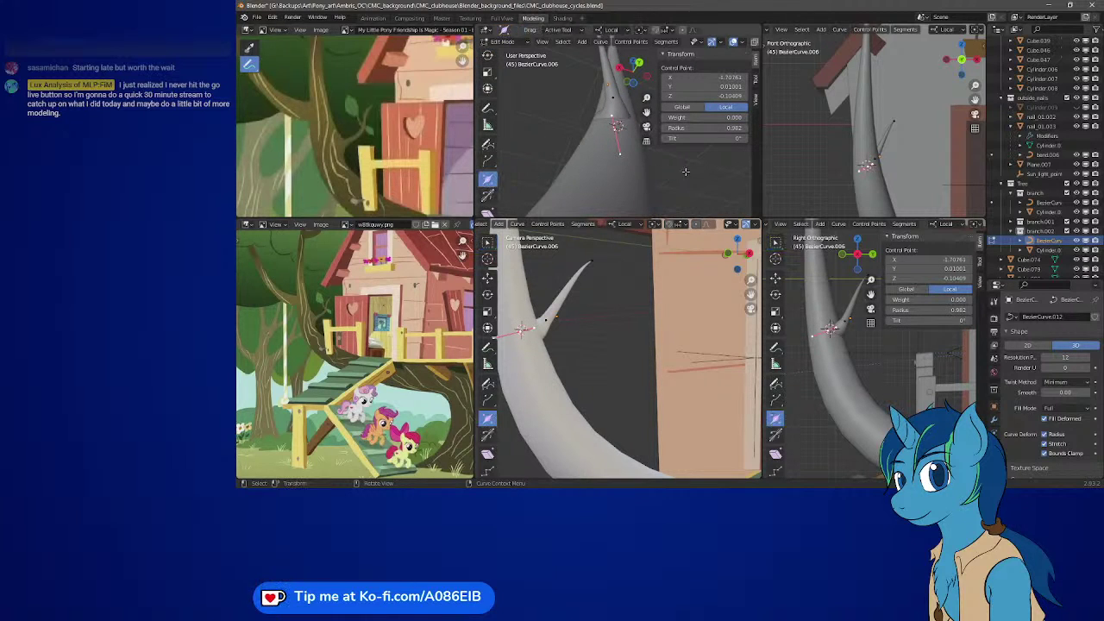
{"action": "left_click_drag", "start_coordinate": [685, 172], "coordinate": [673, 168]}
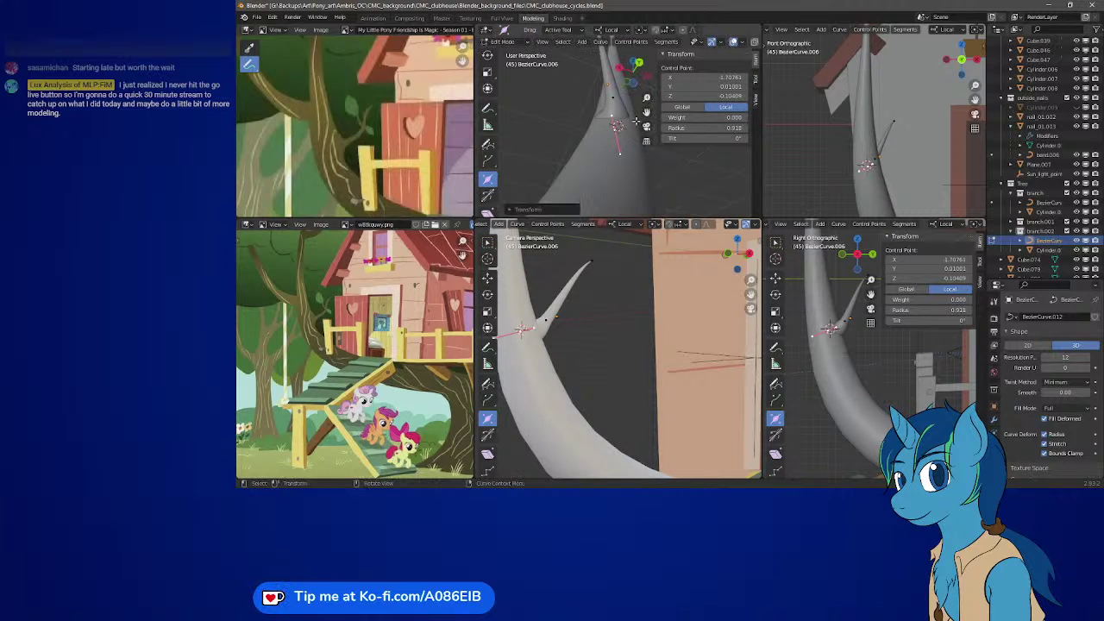
- Move the base control point's outer handle slightly sideways to line the branch up with the trunk
{"action": "left_click", "coordinate": [623, 113]}
{"action": "key", "text": "g"}
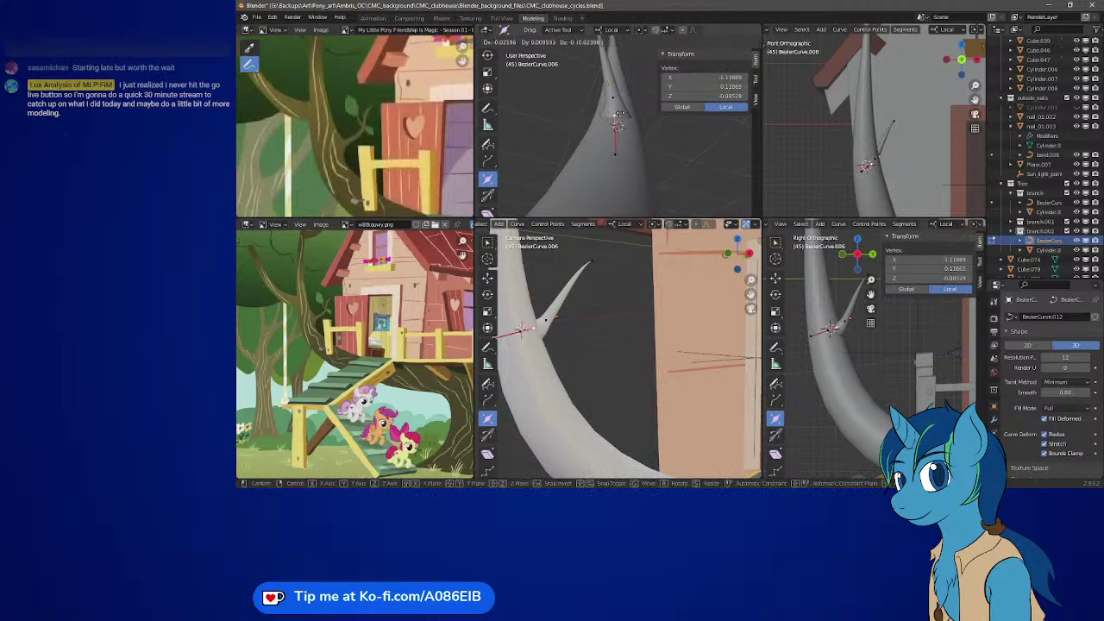
{"action": "left_click", "coordinate": [619, 114]}
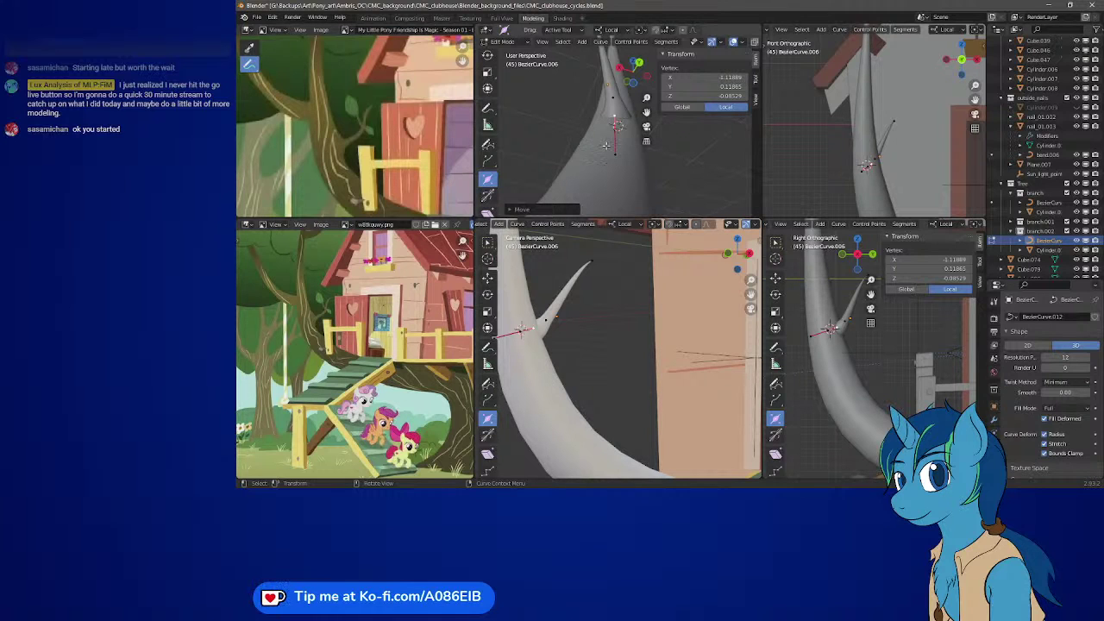
{"action": "middle_click_drag", "start_coordinate": [607, 145], "coordinate": [601, 198]}
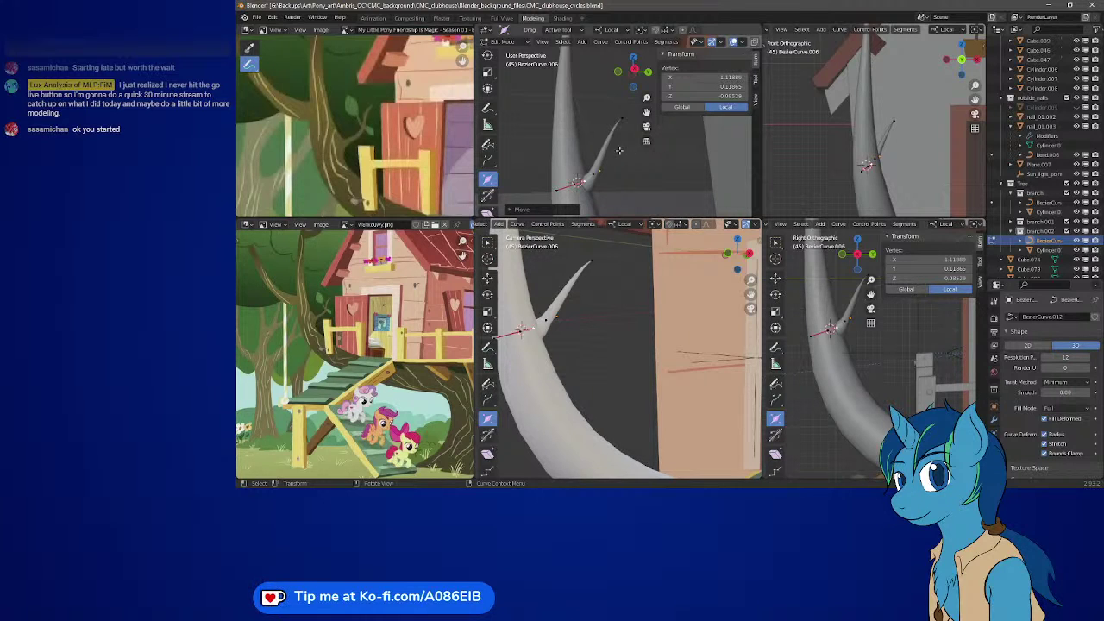
{"action": "left_click", "coordinate": [607, 175]}
{"action": "key", "text": "g"}
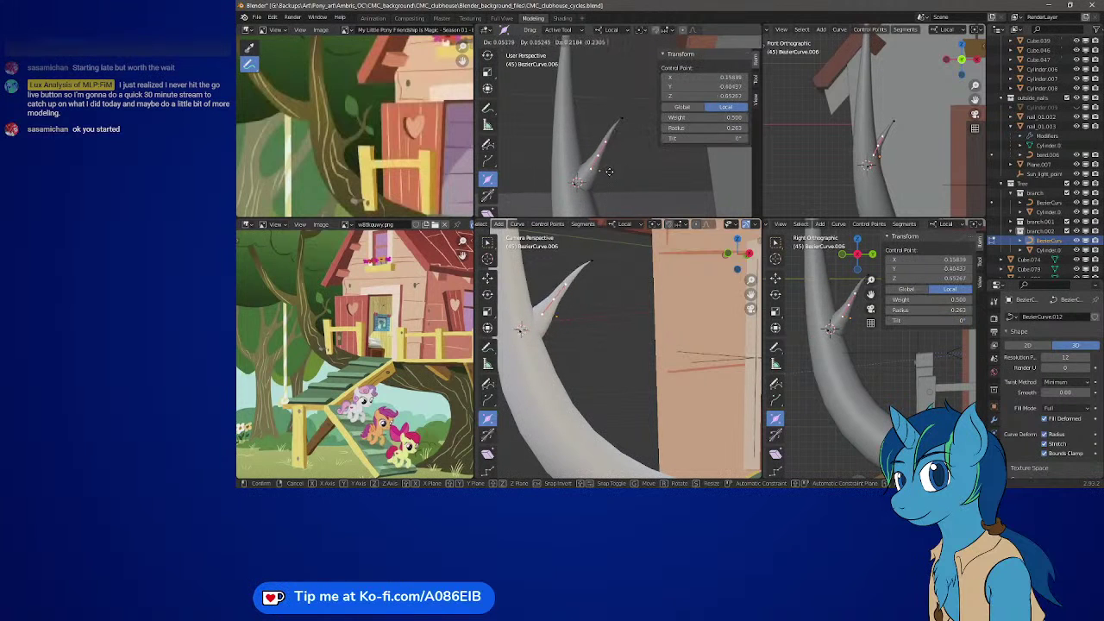
{"action": "left_click", "coordinate": [623, 200]}
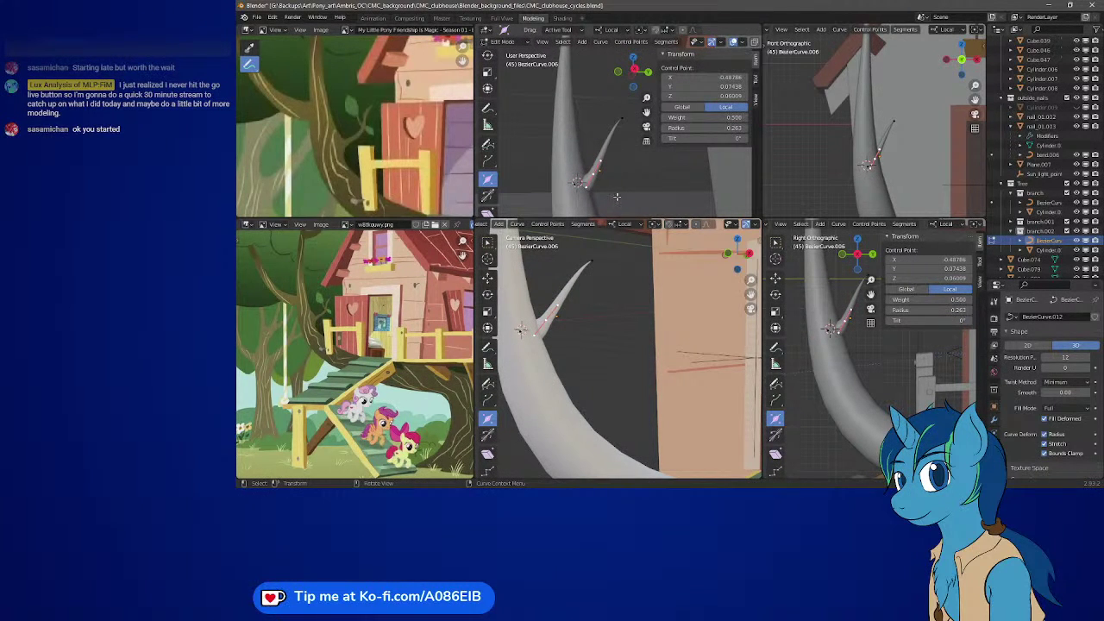
{"action": "middle_click_drag", "start_coordinate": [617, 197], "coordinate": [570, 193]}
{"action": "key", "text": "g"}
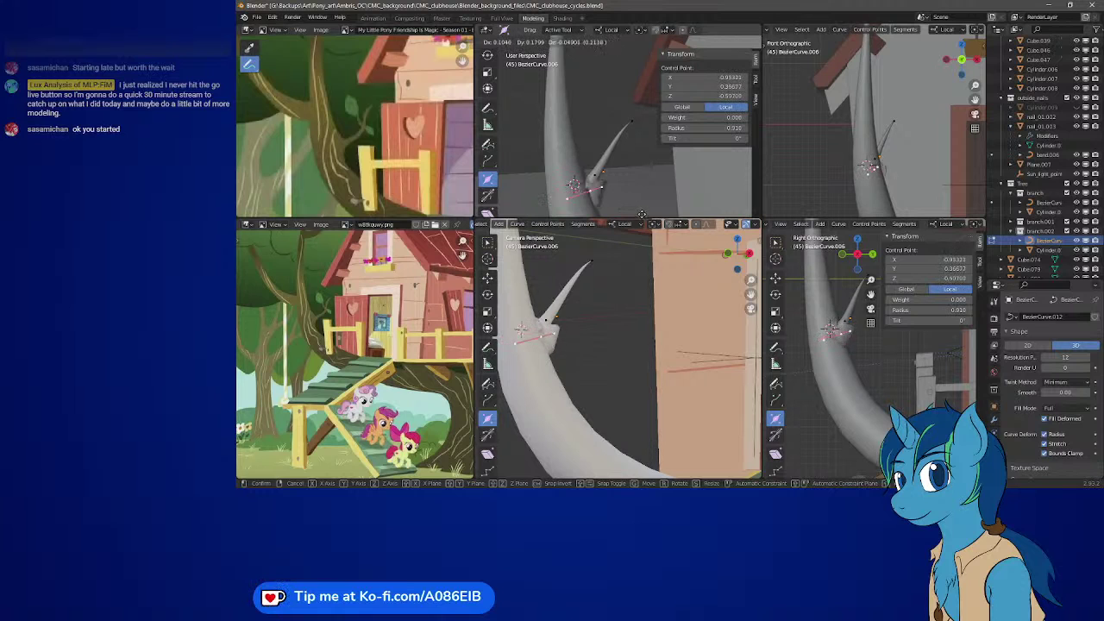
{"action": "right_click", "coordinate": [688, 203]}
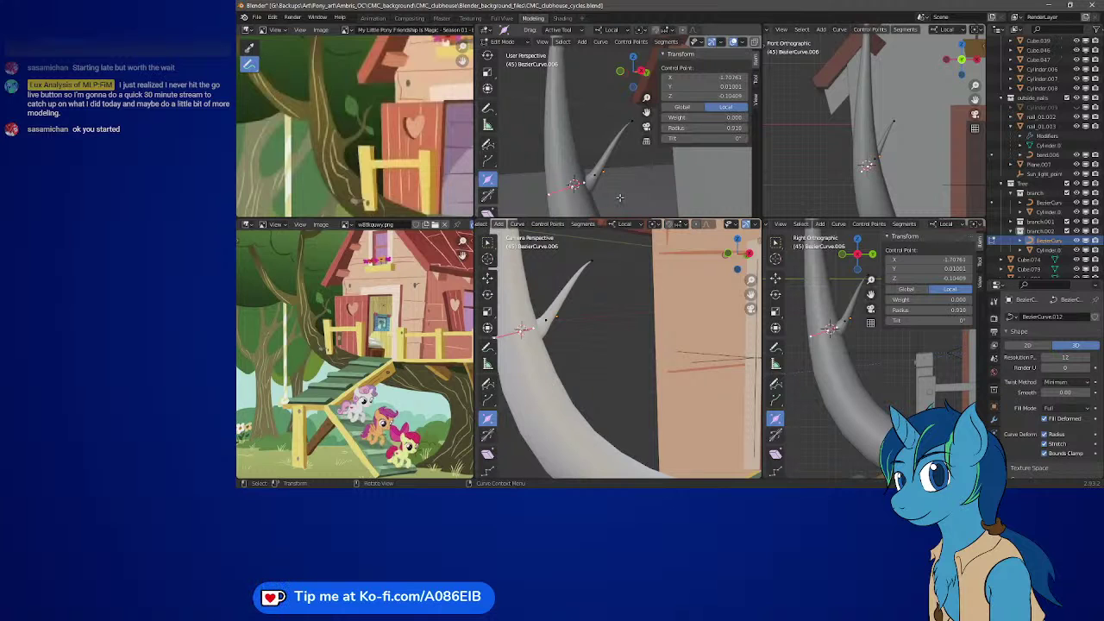
- Switch the perspective view to wireframe and move the middle control point's inner handle to reshape the bend near the trunk
{"action": "key", "text": "z"}
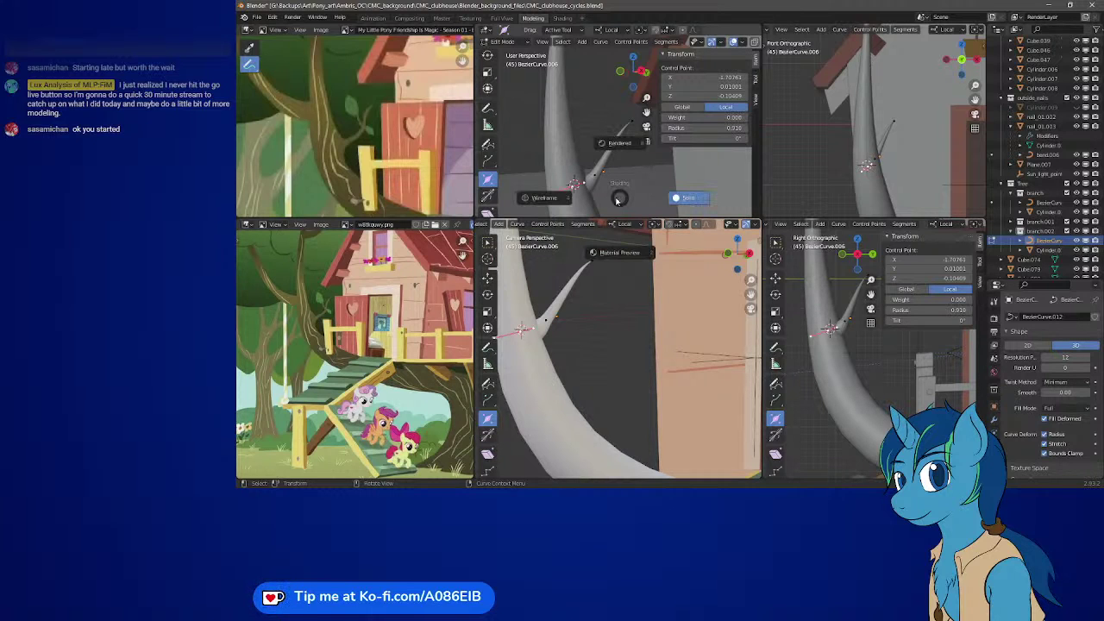
{"action": "middle_click_drag", "start_coordinate": [600, 204], "coordinate": [588, 163]}
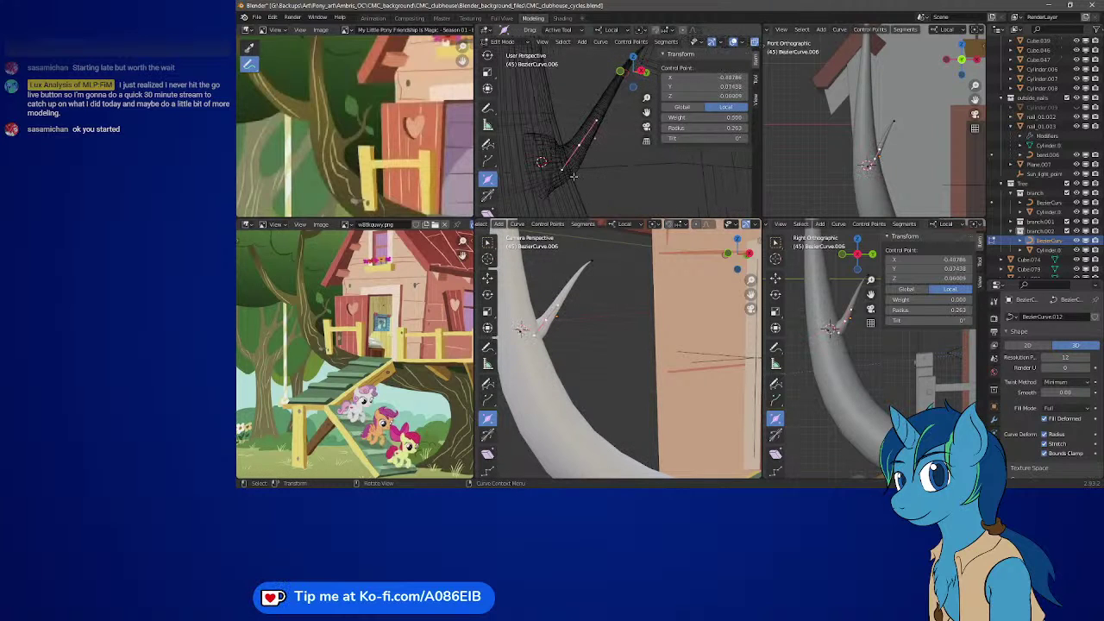
{"action": "left_click", "coordinate": [574, 175]}
{"action": "key", "text": "g"}
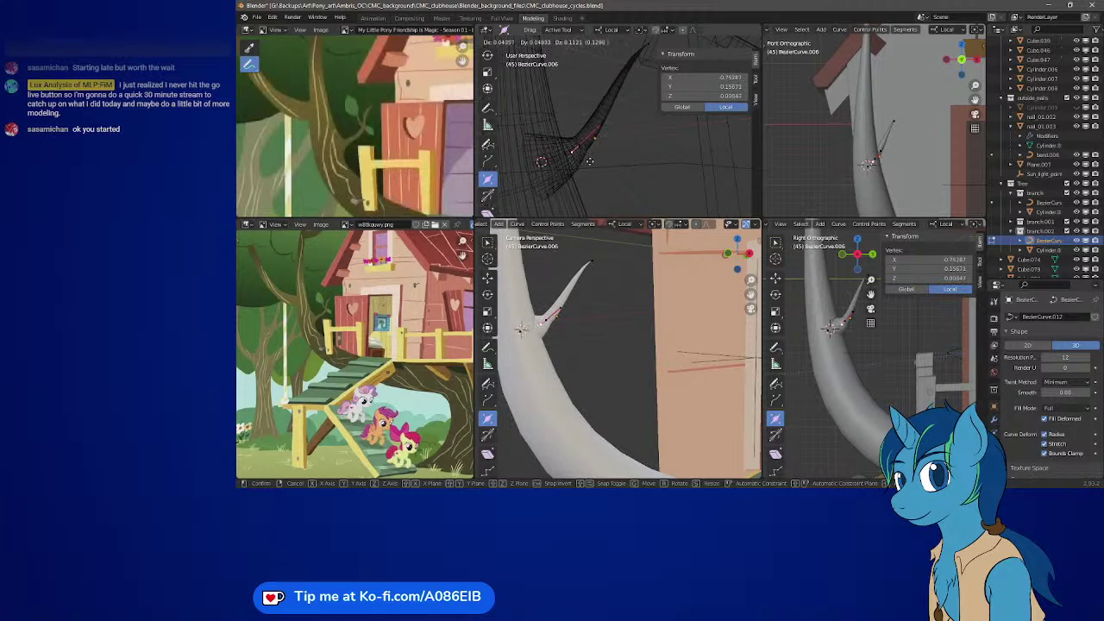
{"action": "left_click", "coordinate": [583, 179]}
- Move the base control point's outer handle farther out toward the branch to widen the joint
{"action": "left_click", "coordinate": [549, 177]}
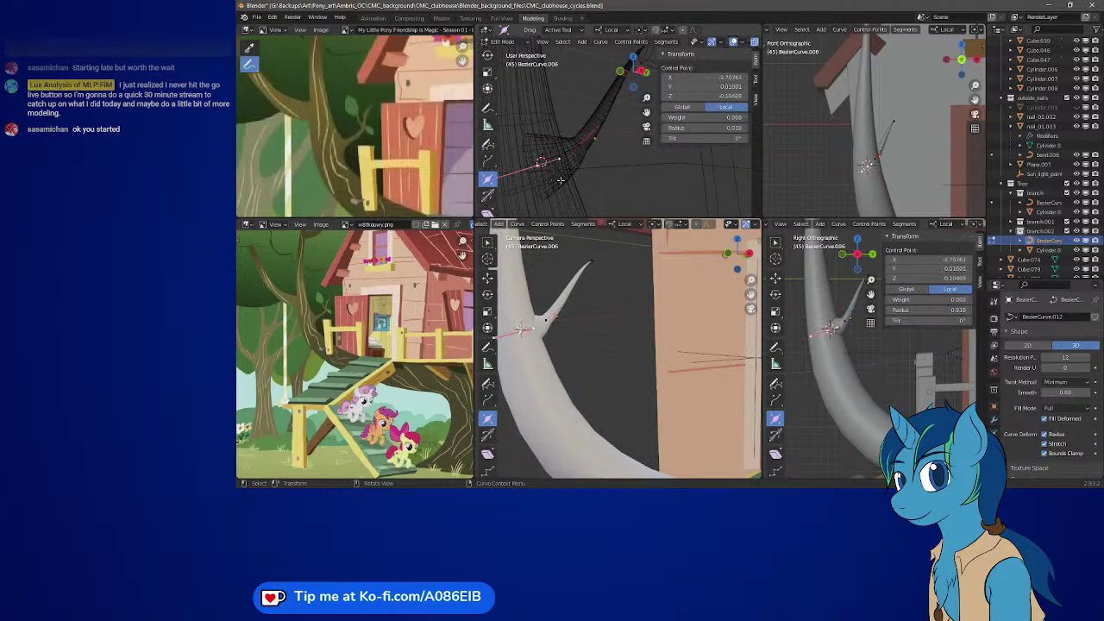
{"action": "left_click", "coordinate": [570, 163]}
{"action": "key", "text": "g"}
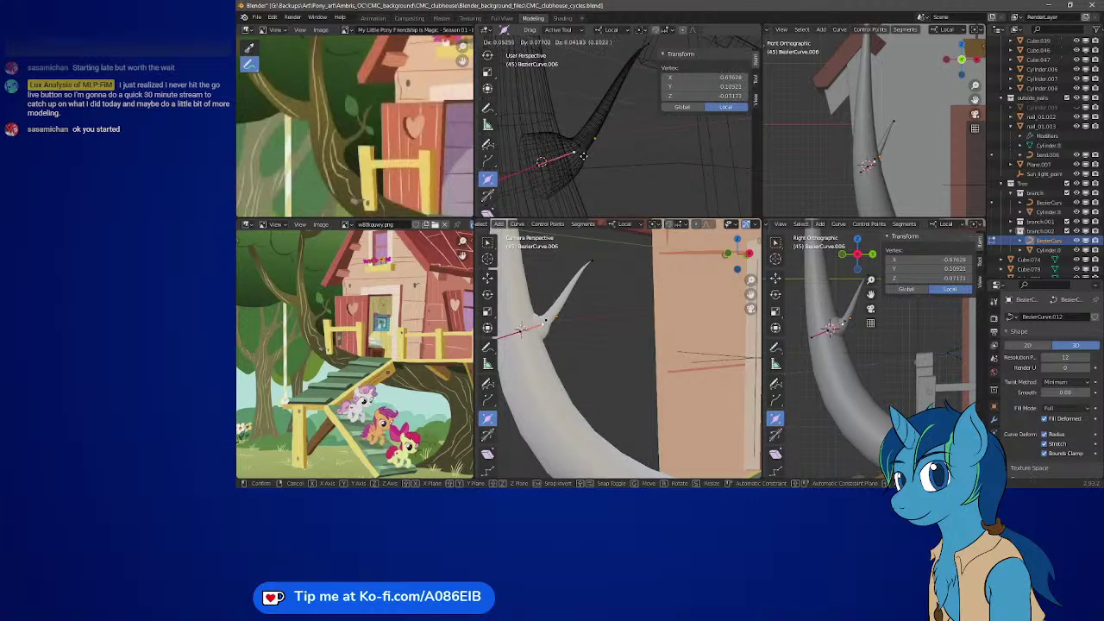
{"action": "left_click", "coordinate": [583, 156]}
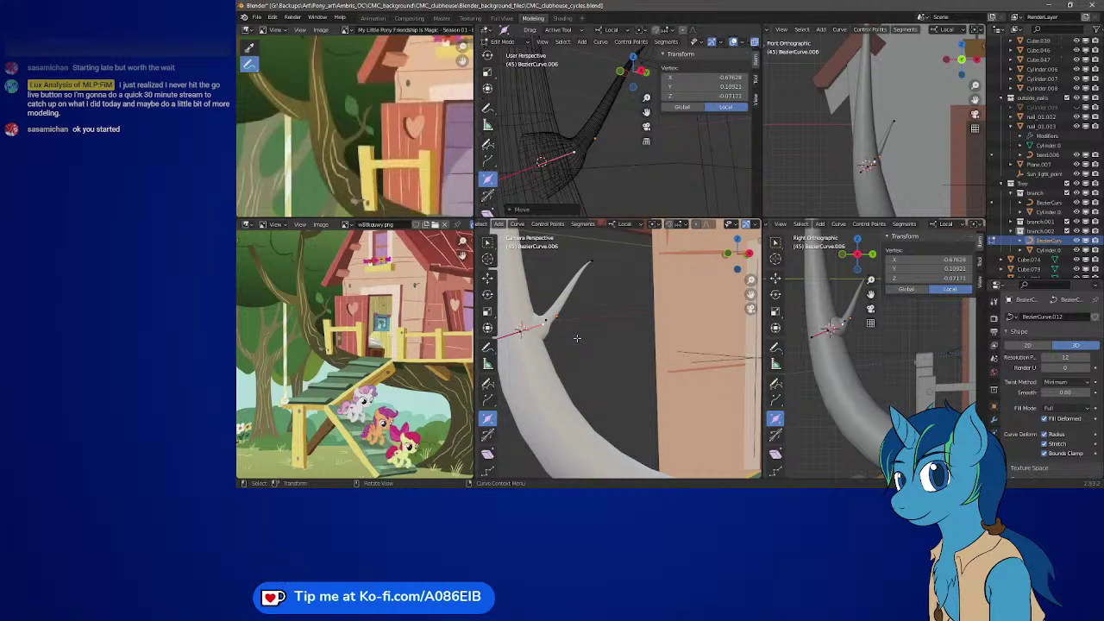
- Shift the base control point outward toward the branch, and pull its outer handle back toward the trunk
{"action": "middle_click_drag", "start_coordinate": [625, 168], "coordinate": [650, 171]}
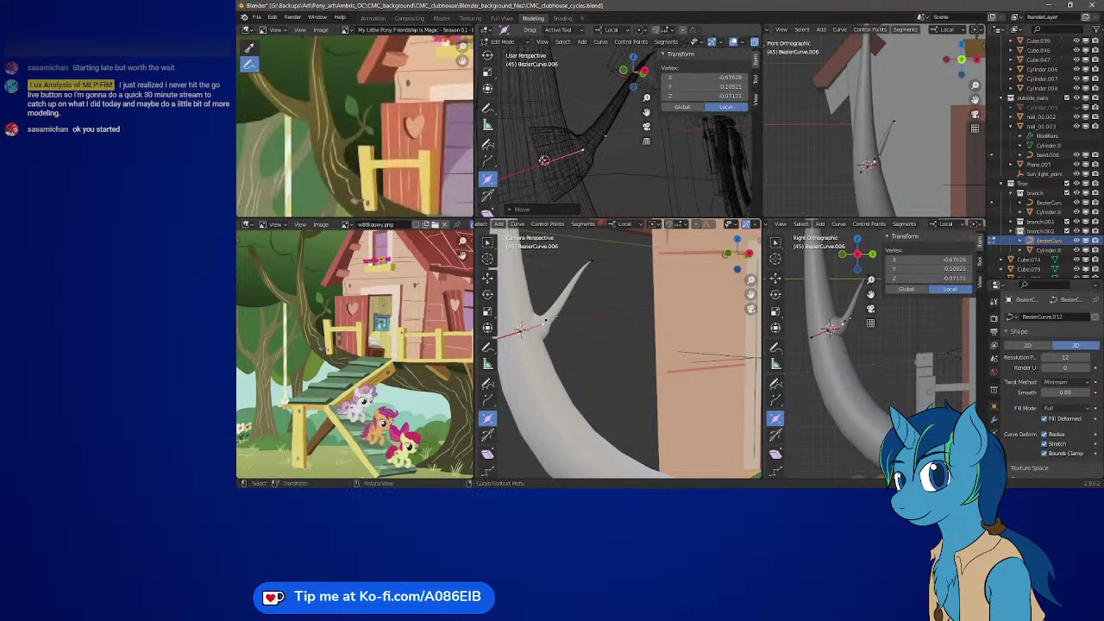
{"action": "left_click", "coordinate": [544, 160]}
{"action": "key", "text": "g"}
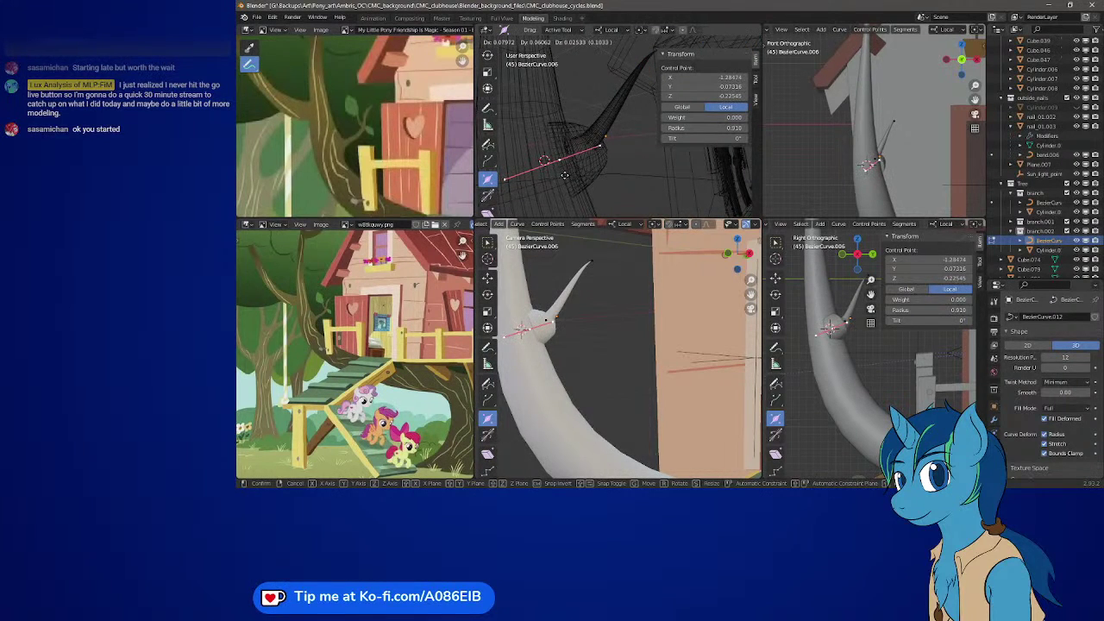
{"action": "left_click", "coordinate": [604, 151]}
{"action": "key", "text": "g"}
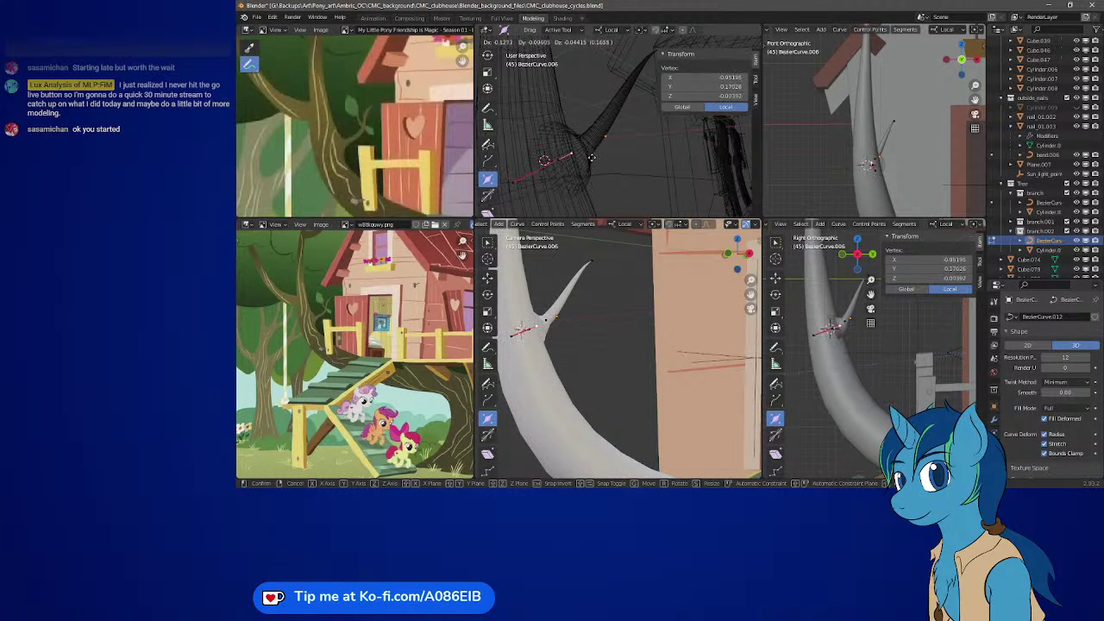
{"action": "left_click", "coordinate": [604, 177]}
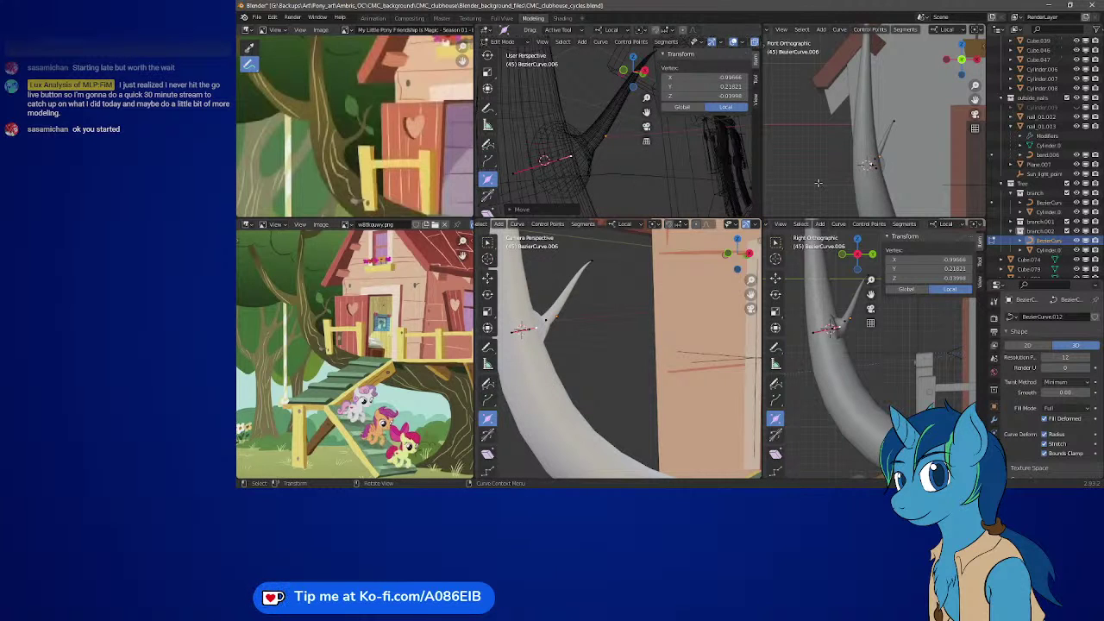
- In the front view, move the base control point's inner handle, and shift the base control point slightly within the trunk
{"action": "key", "text": "g"}
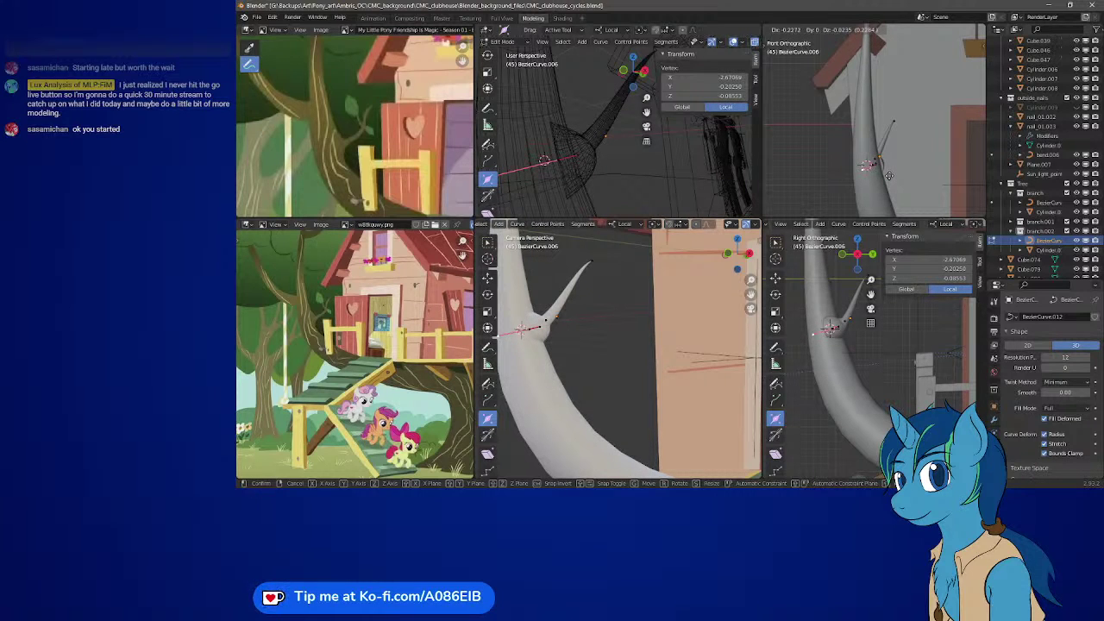
{"action": "left_click", "coordinate": [888, 176]}
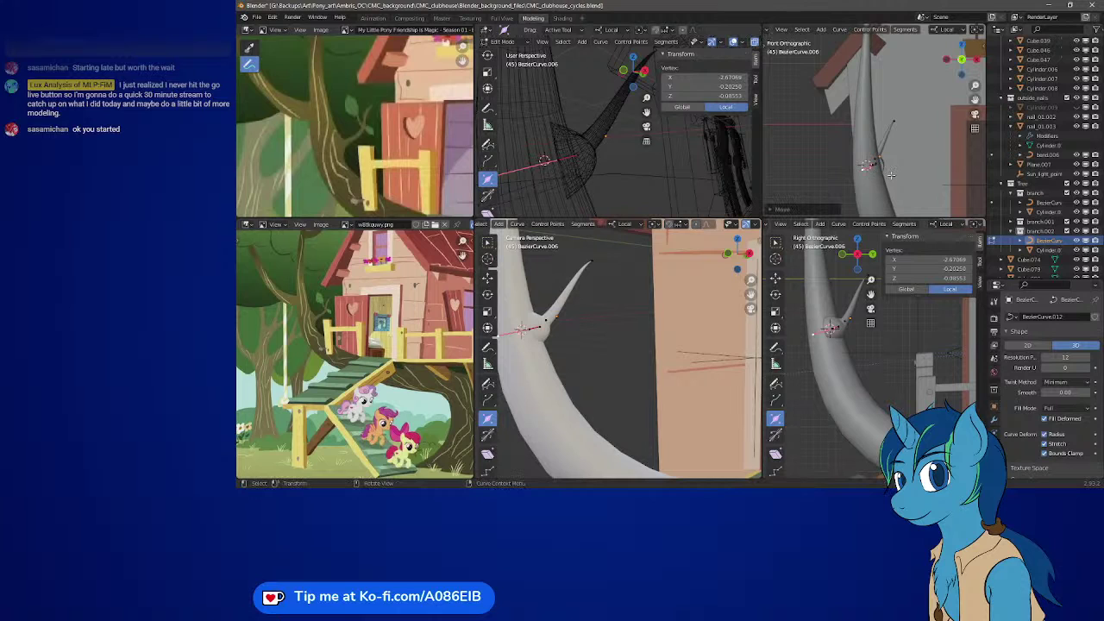
{"action": "left_click", "coordinate": [873, 167]}
{"action": "key", "text": "g"}
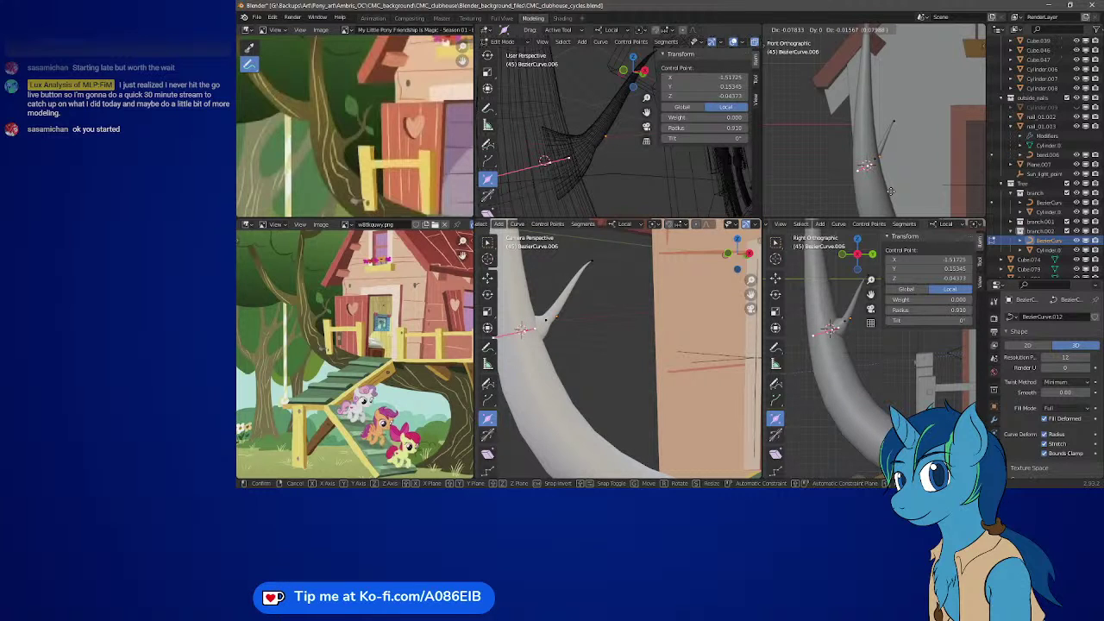
{"action": "left_click", "coordinate": [891, 190]}
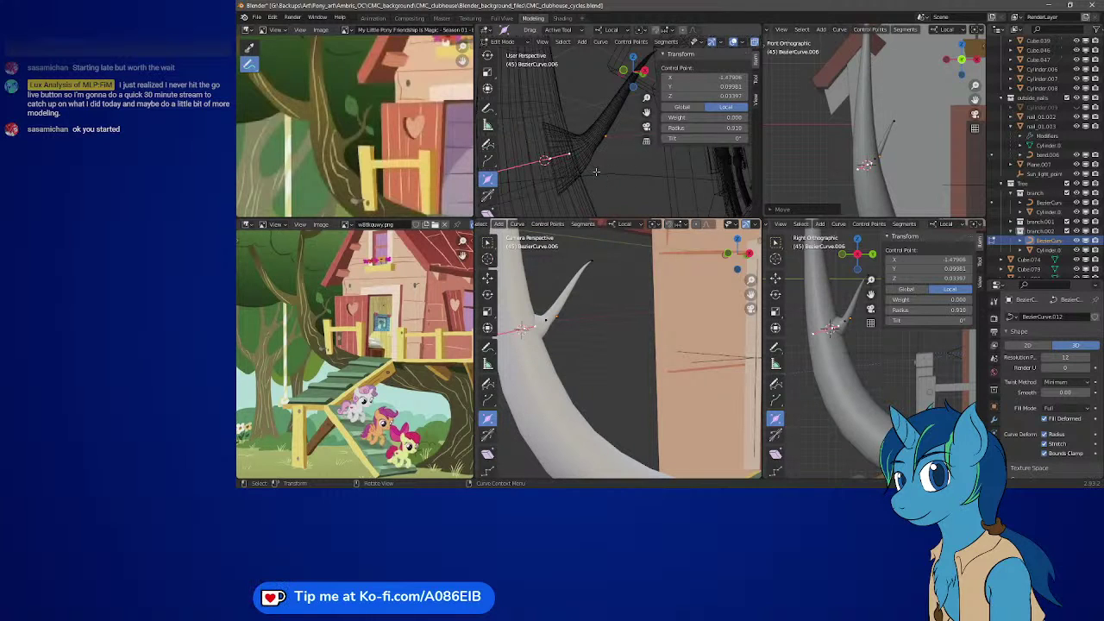
- Reposition the base control point's inner handle inside the trunk in the wireframe perspective view
{"action": "middle_click_drag", "start_coordinate": [608, 171], "coordinate": [654, 178]}
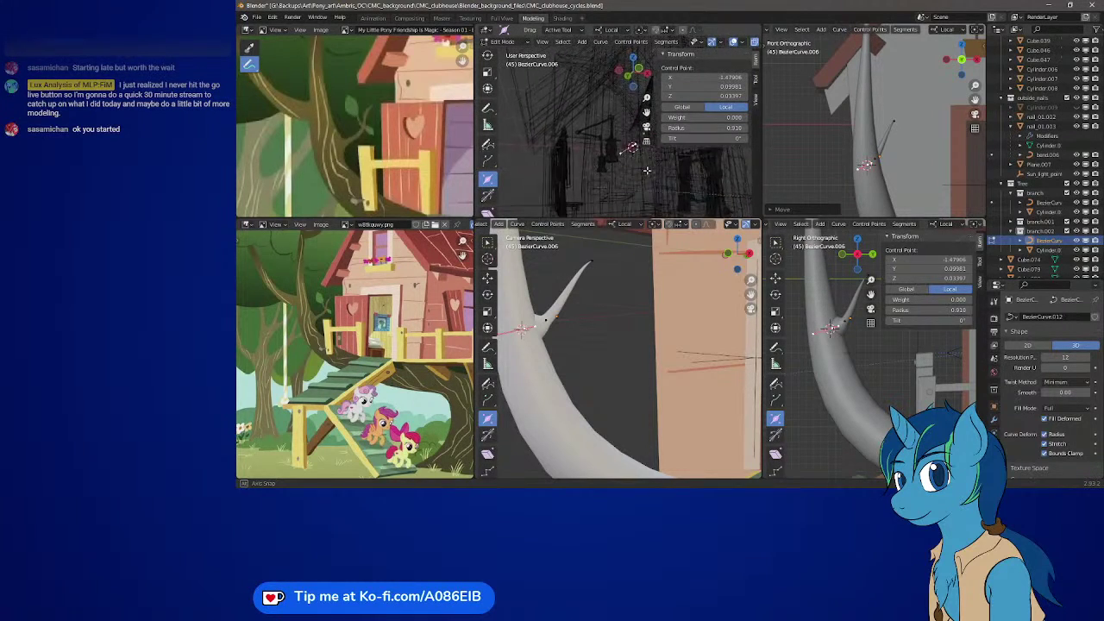
{"action": "middle_click_drag", "start_coordinate": [646, 170], "coordinate": [650, 176]}
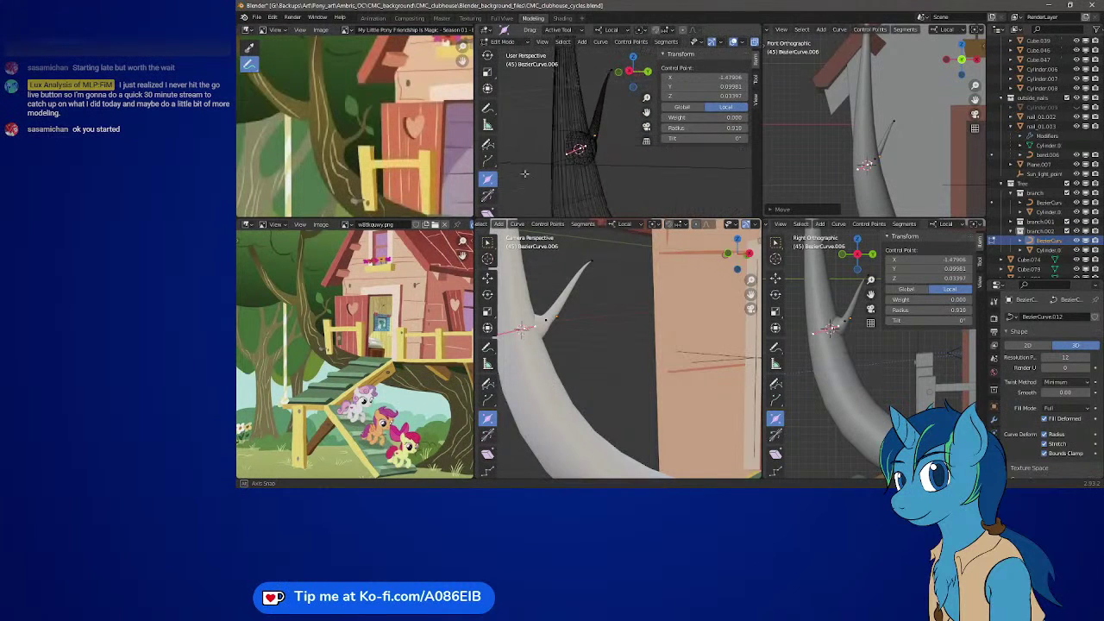
{"action": "middle_click_drag", "start_coordinate": [557, 173], "coordinate": [583, 170]}
{"action": "key", "text": "g"}
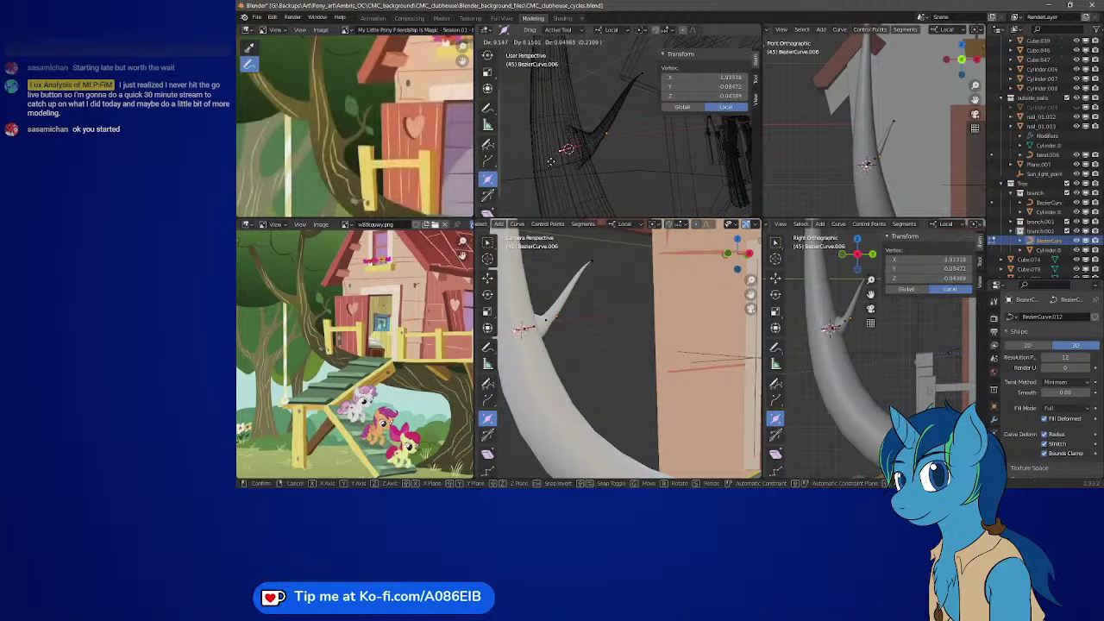
{"action": "left_click", "coordinate": [621, 189]}
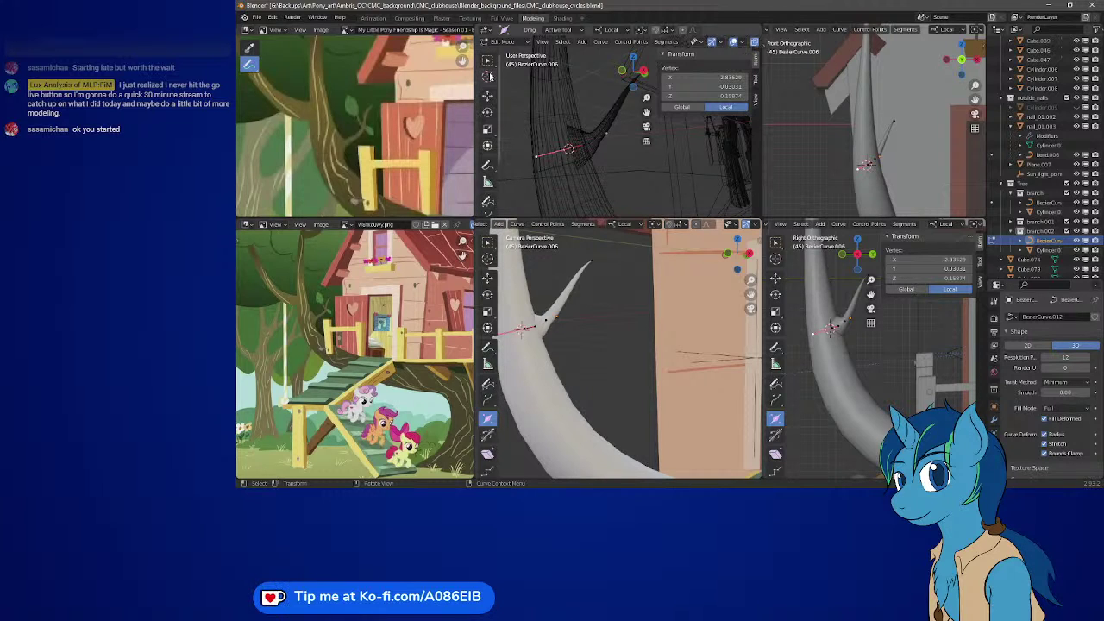
- With the Move tool, bring the inner handle along local X to about -1.97 and along local Z to about -0.05
{"action": "left_click", "coordinate": [488, 92]}
{"action": "key", "text": "g"}
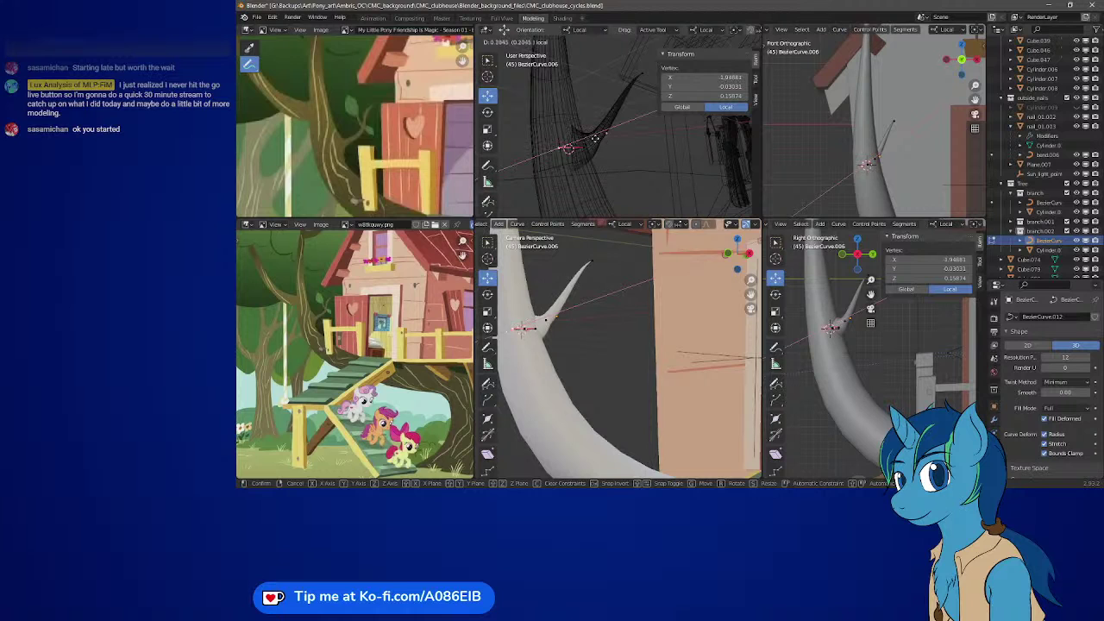
{"action": "left_click", "coordinate": [590, 141]}
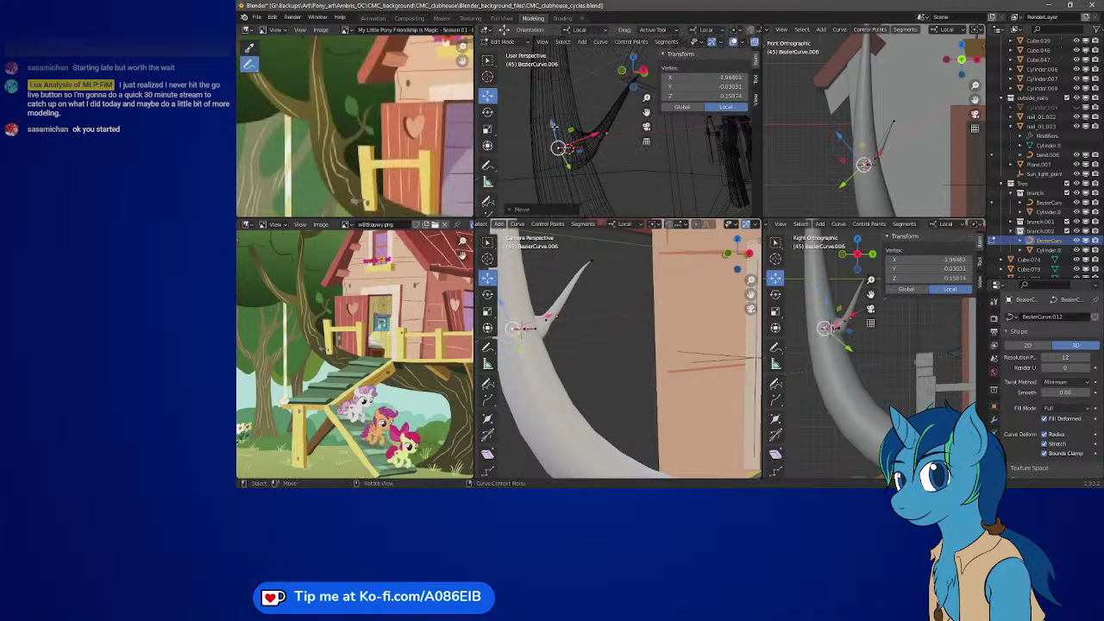
{"action": "key", "text": "g"}
{"action": "key", "text": "z"}
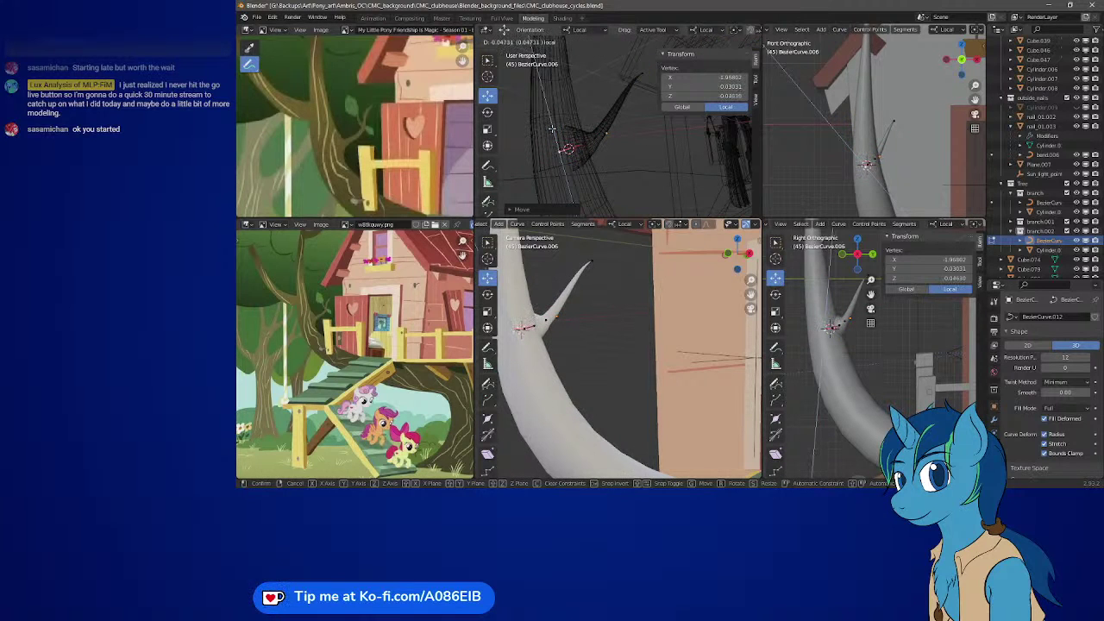
{"action": "left_click", "coordinate": [552, 129]}
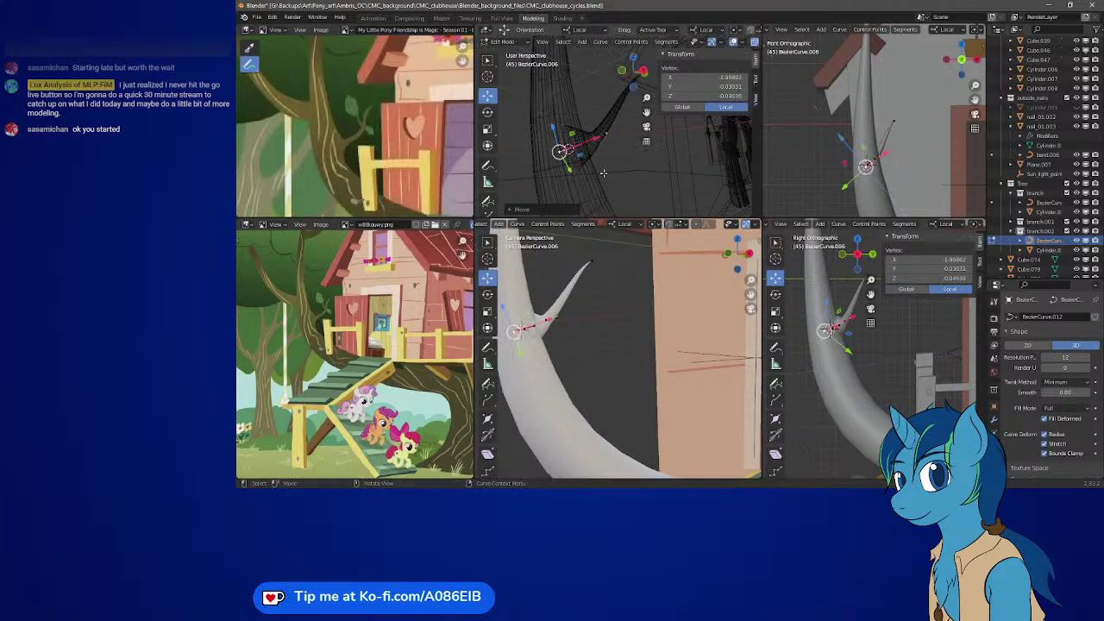
- Shift the inner handle along its local Y axis to about 0.017
{"action": "left_click", "coordinate": [683, 107]}
{"action": "left_click", "coordinate": [717, 108]}
{"action": "middle_click_drag", "start_coordinate": [613, 168], "coordinate": [604, 192]}
{"action": "key", "text": "g"}
{"action": "key", "text": "y"}
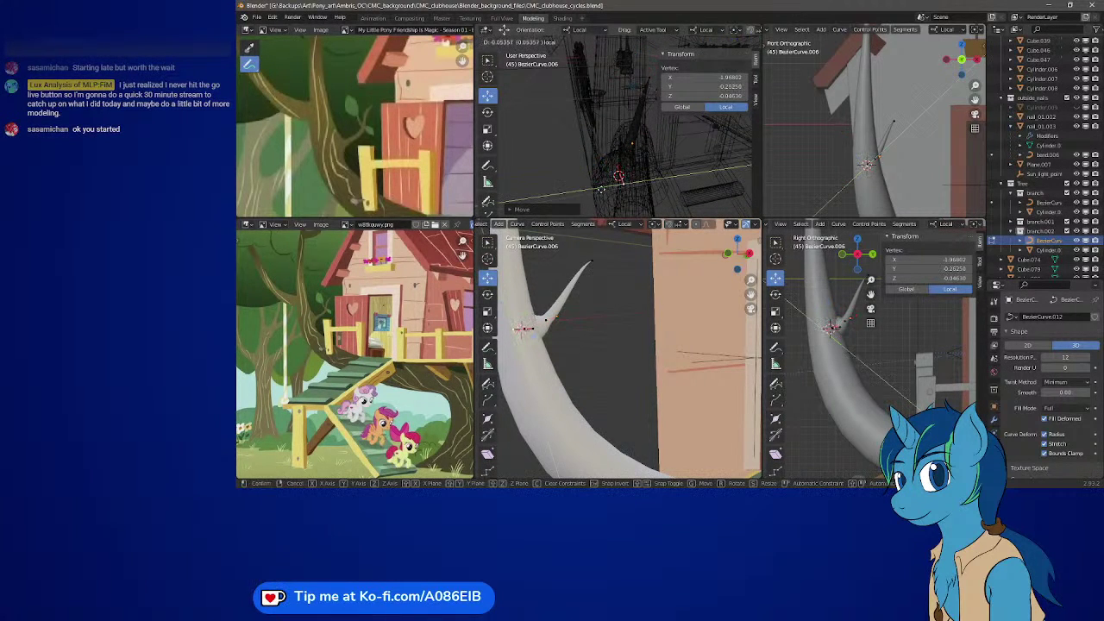
{"action": "left_click", "coordinate": [595, 189]}
- Raise the inner handle along local Z to about 0.09
{"action": "middle_click_drag", "start_coordinate": [596, 187], "coordinate": [570, 154]}
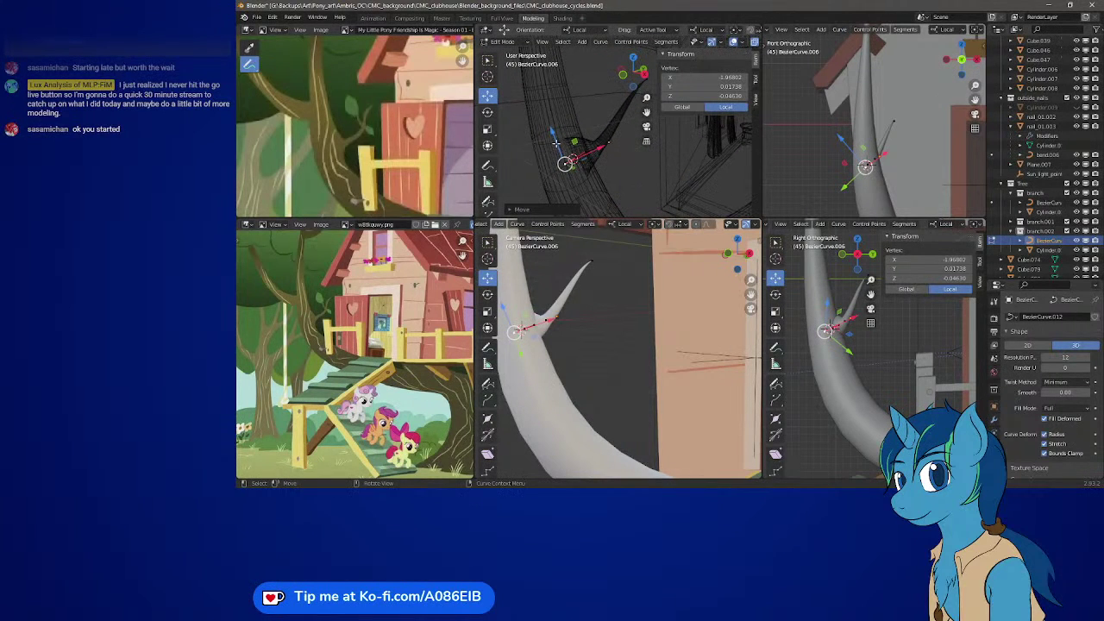
{"action": "key", "text": "g"}
{"action": "key", "text": "y"}
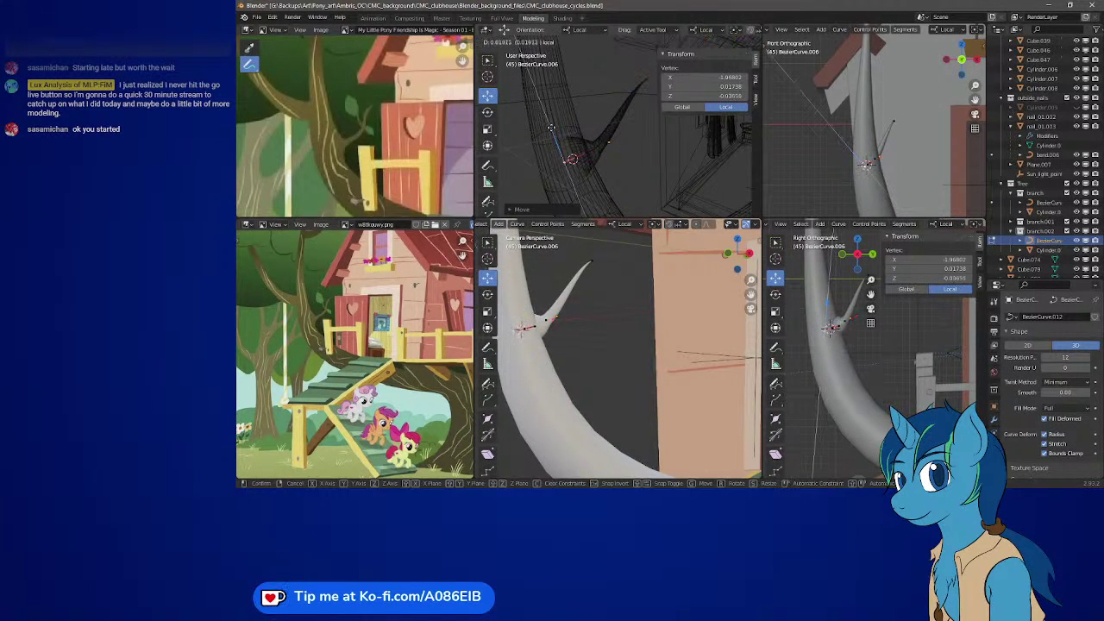
{"action": "left_click", "coordinate": [551, 127]}
- Set the Move tool's orientation to Global
{"action": "middle_click_drag", "start_coordinate": [551, 127], "coordinate": [690, 115]}
{"action": "left_click", "coordinate": [693, 109]}
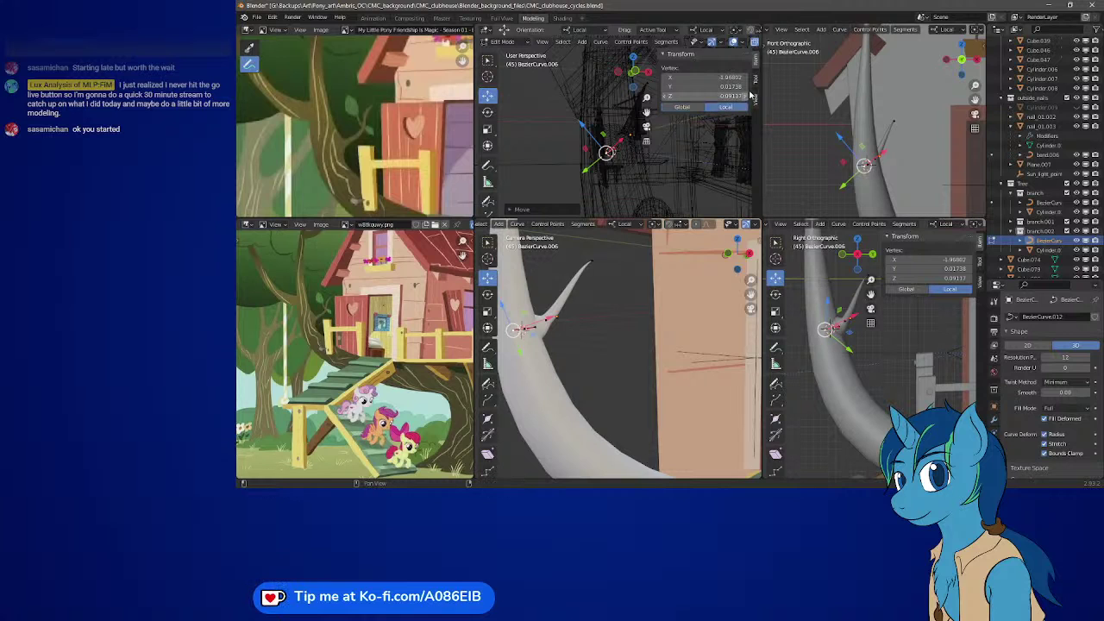
{"action": "left_click", "coordinate": [756, 79]}
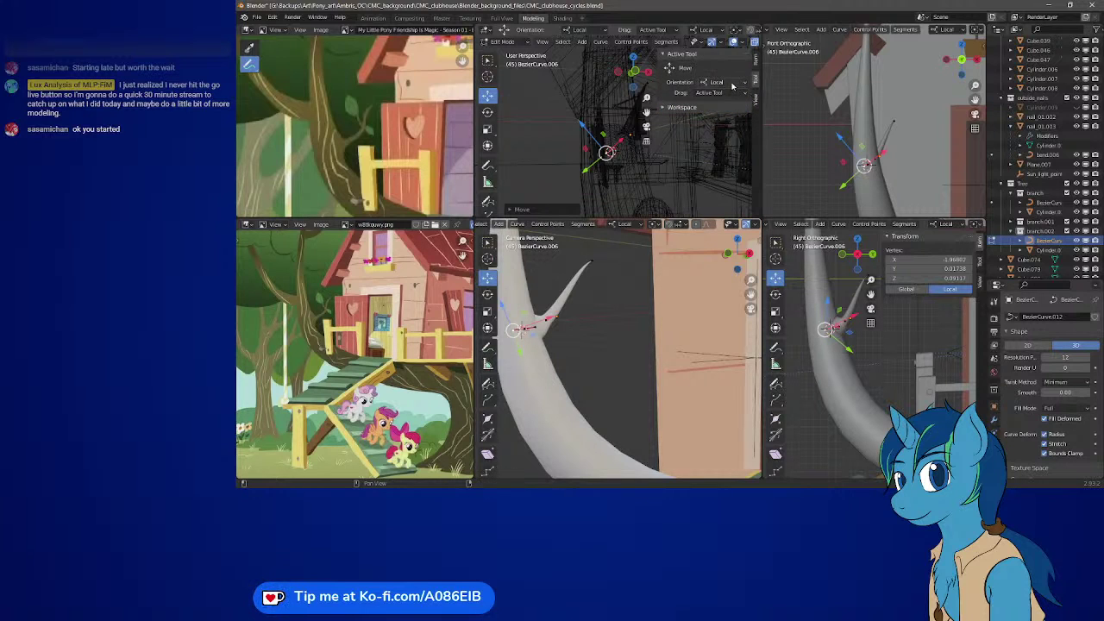
{"action": "left_click", "coordinate": [732, 83]}
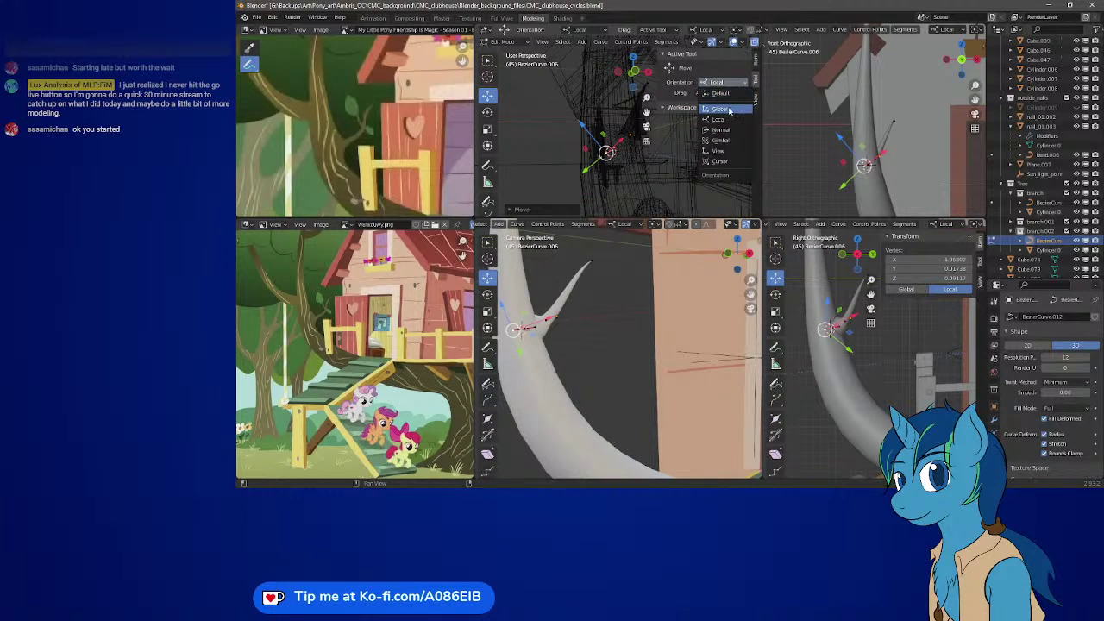
{"action": "left_click", "coordinate": [724, 109]}
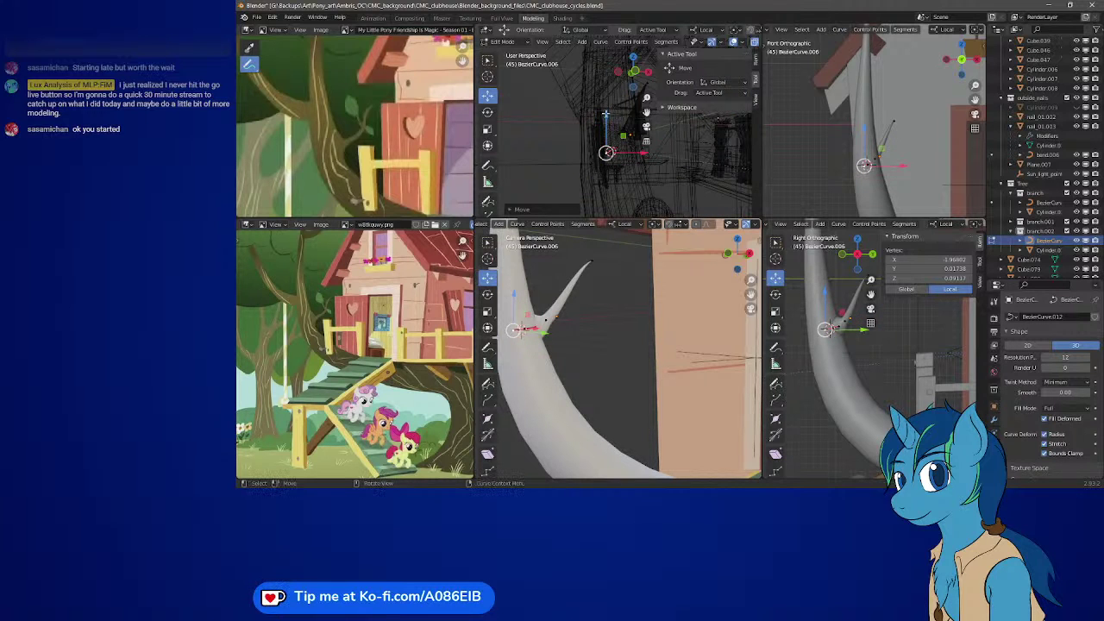
- Nudge the base control point's inner handle along the global axes, and adjust its outer handle along global Z
{"action": "middle_click_drag", "start_coordinate": [606, 115], "coordinate": [590, 152]}
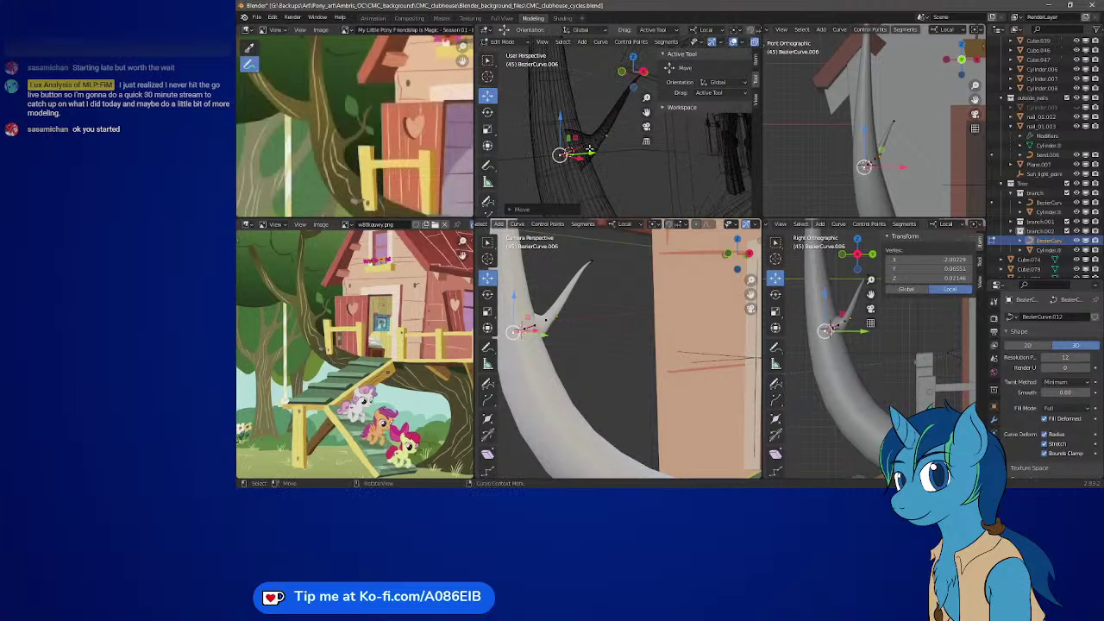
{"action": "left_click_drag", "start_coordinate": [590, 151], "coordinate": [611, 144]}
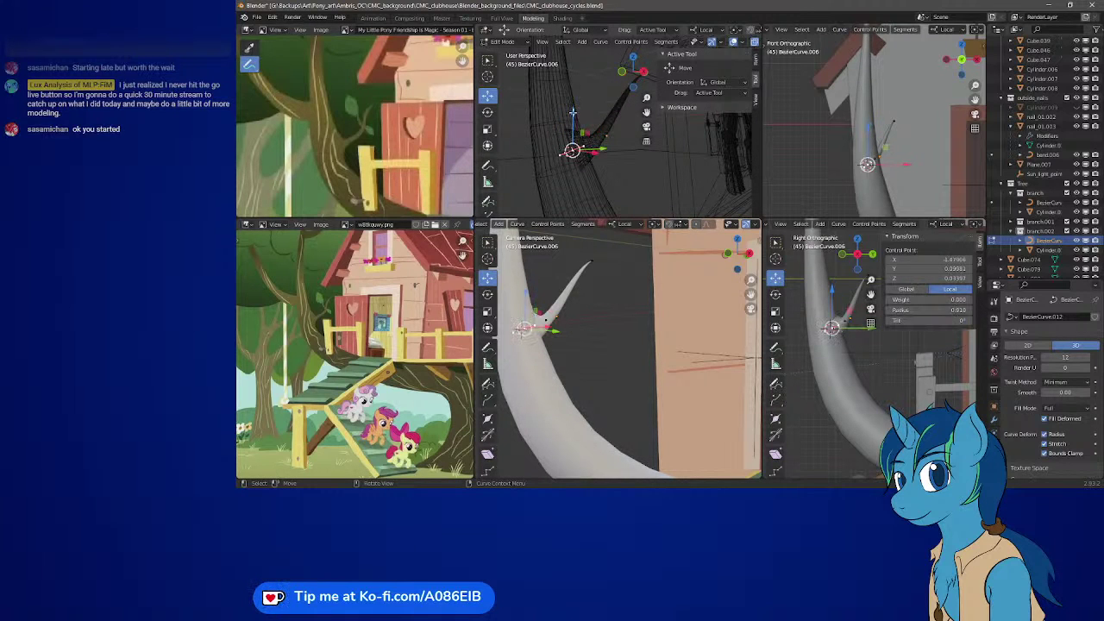
{"action": "left_click_drag", "start_coordinate": [569, 152], "coordinate": [584, 110]}
{"action": "left_click", "coordinate": [583, 145]}
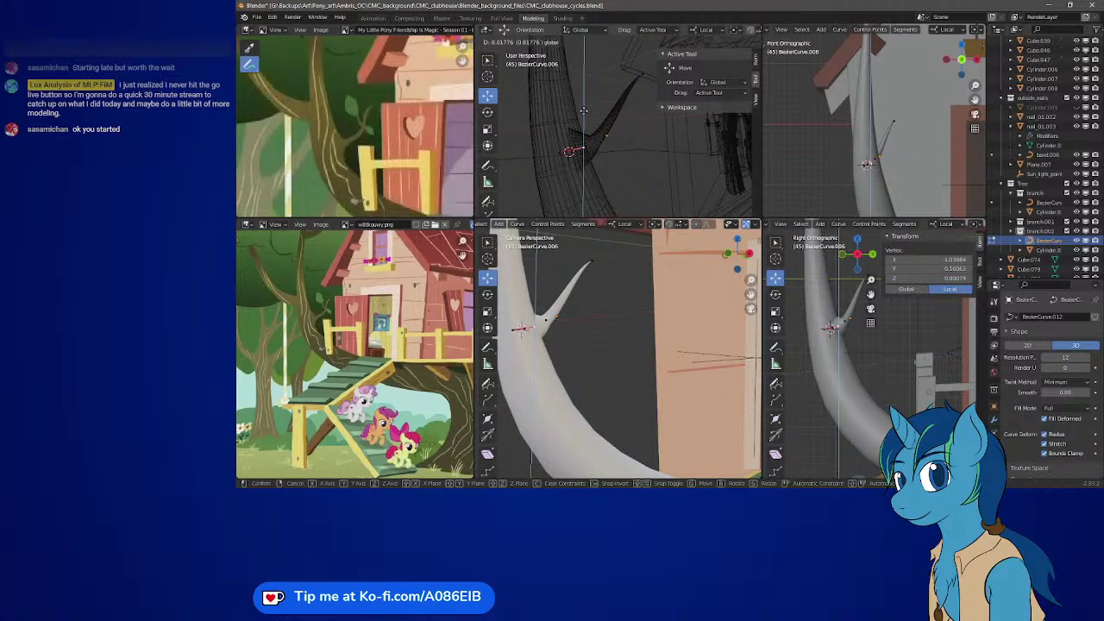
{"action": "left_click_drag", "start_coordinate": [584, 110], "coordinate": [584, 110]}
- Return to Object Mode and select branch.002's Bezier curve together with its cylinder, with the Move tool active
{"action": "left_click", "coordinate": [595, 140]}
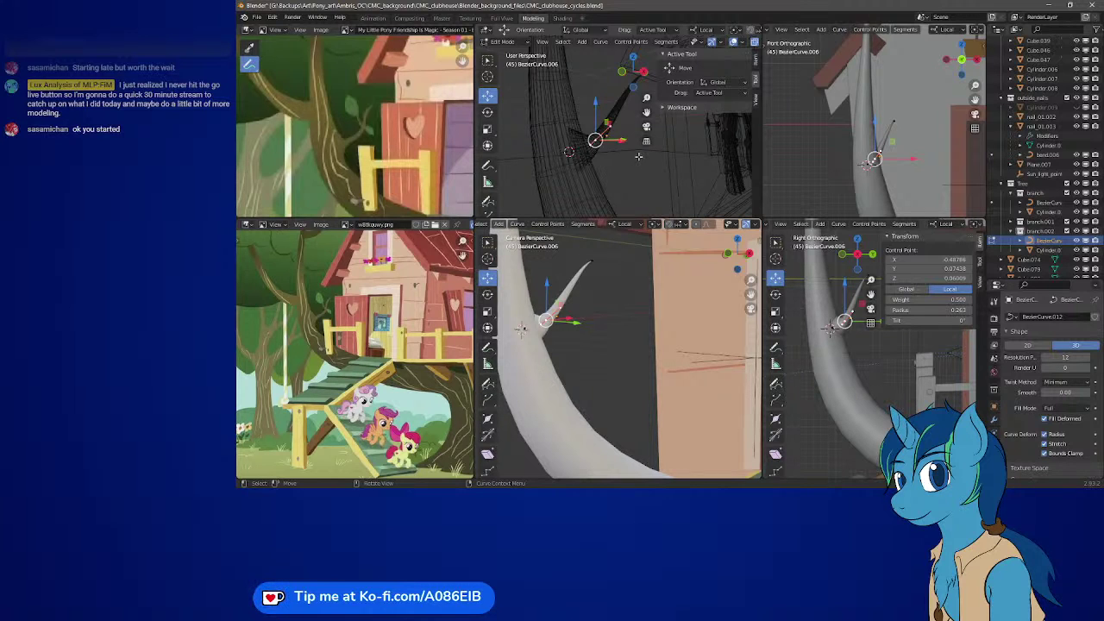
{"action": "middle_click_drag", "start_coordinate": [642, 164], "coordinate": [518, 185]}
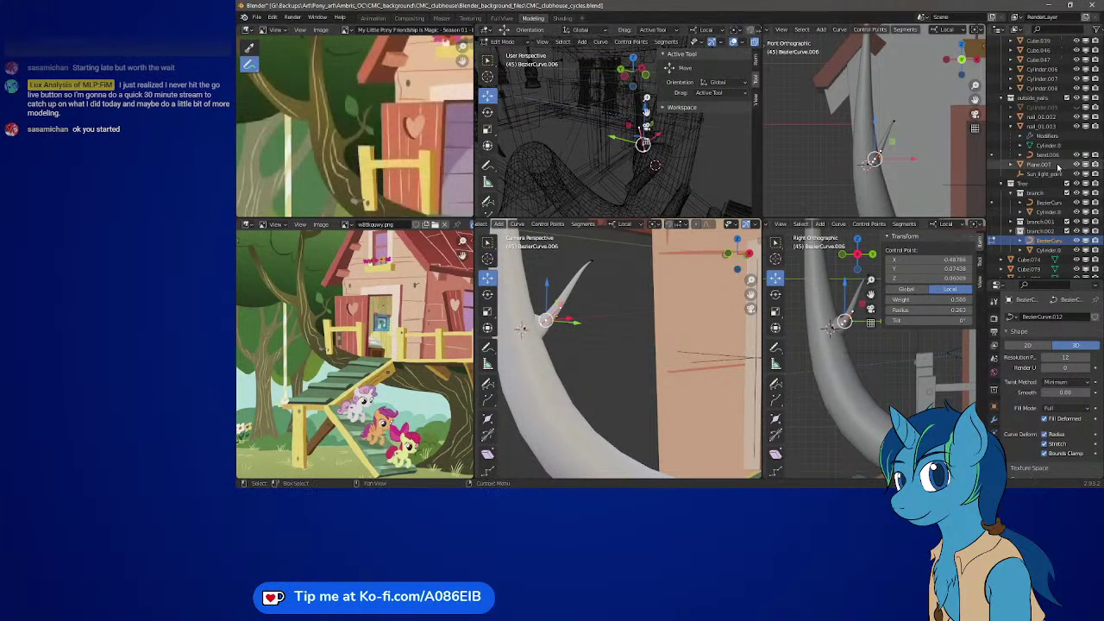
{"action": "middle_click_drag", "start_coordinate": [681, 160], "coordinate": [604, 162]}
{"action": "left_click", "coordinate": [999, 244]}
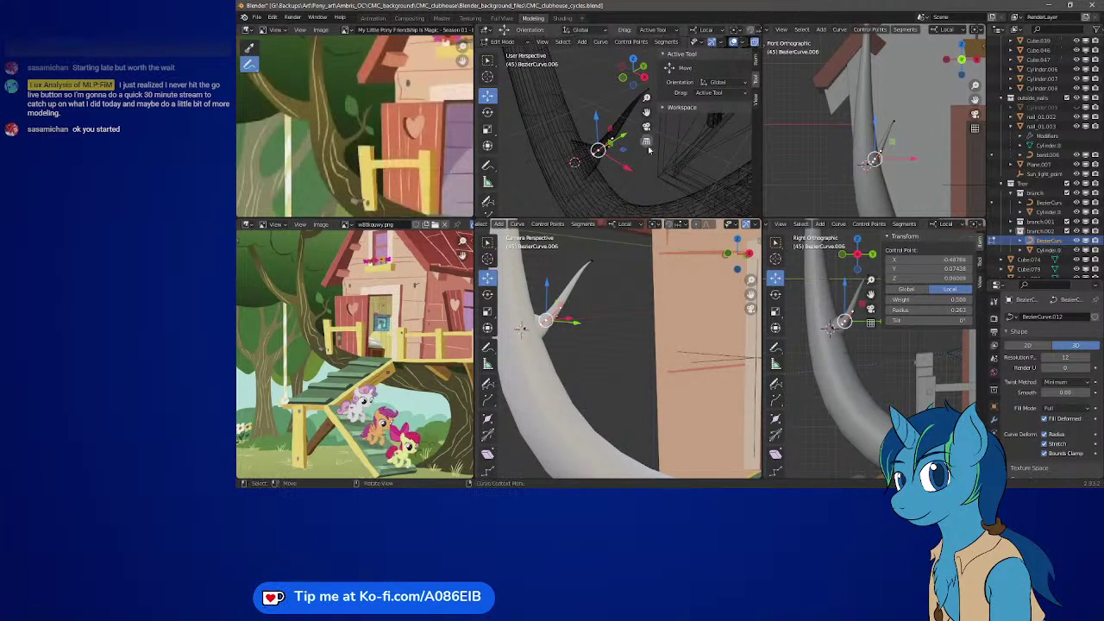
{"action": "left_click", "coordinate": [1049, 249], "text": "ctrl"}
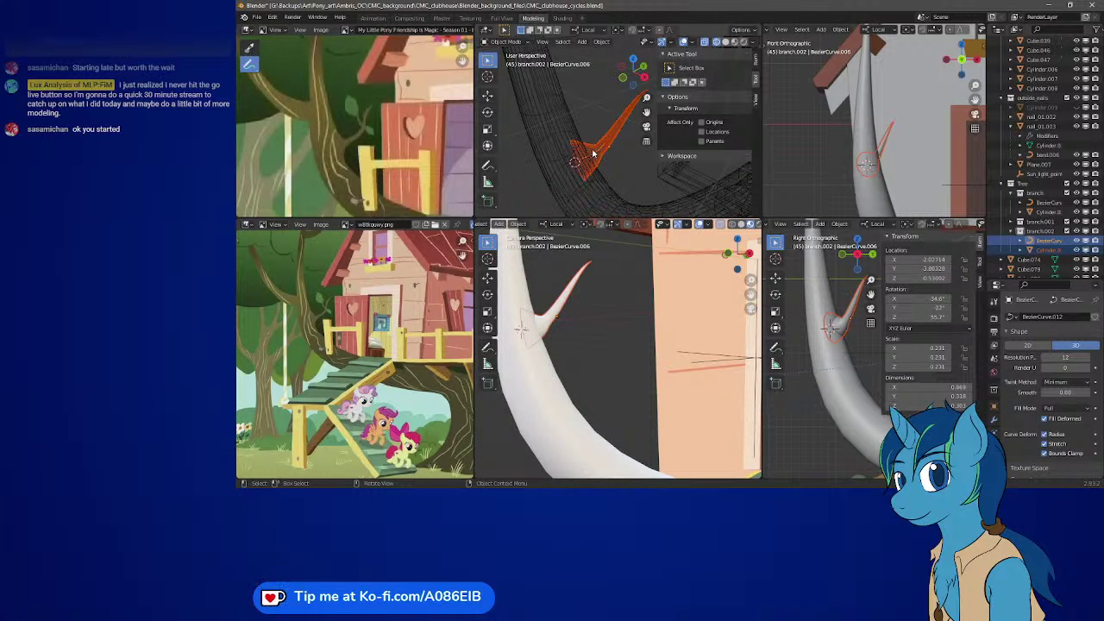
{"action": "left_click", "coordinate": [488, 96]}
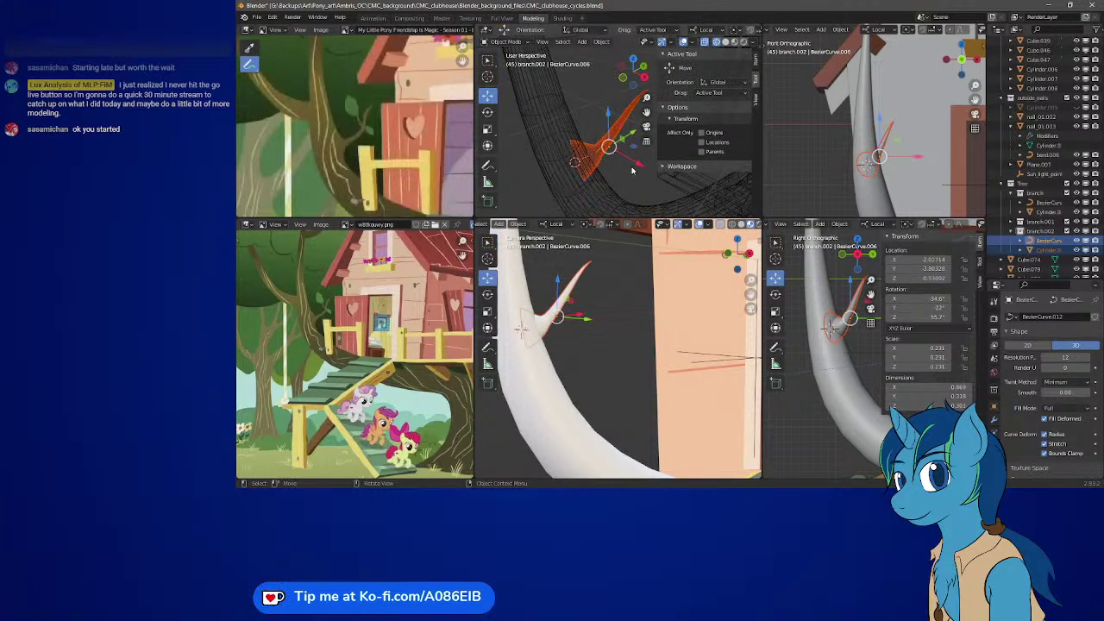
- Switch the perspective view from wireframe to solid shading and view the branch joint from the side
{"action": "middle_click_drag", "start_coordinate": [629, 162], "coordinate": [596, 184]}
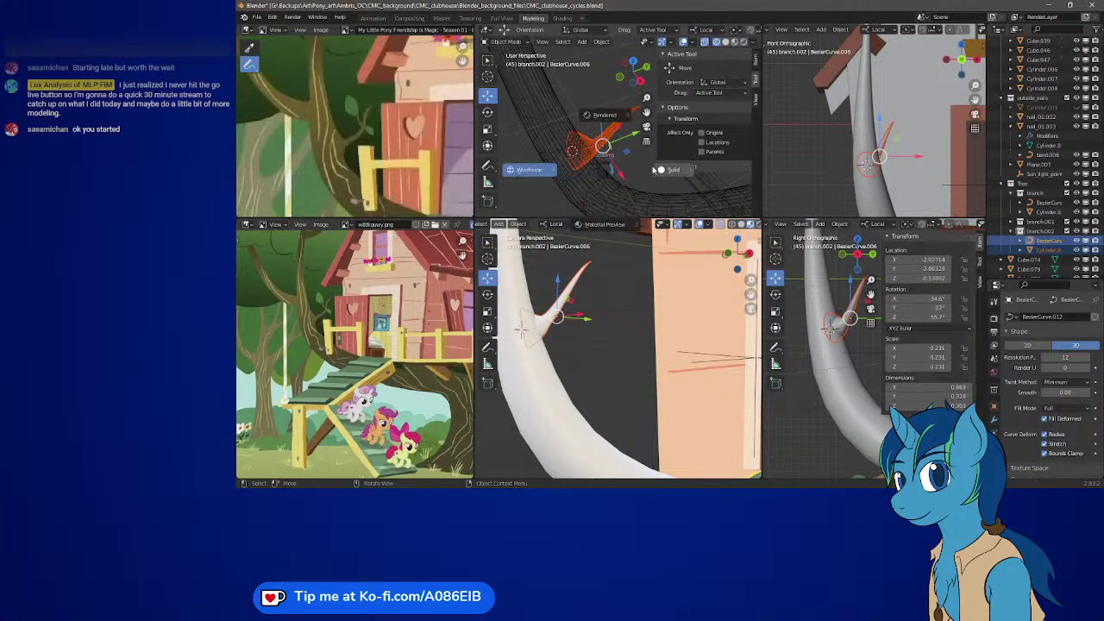
{"action": "key", "text": "shift+z"}
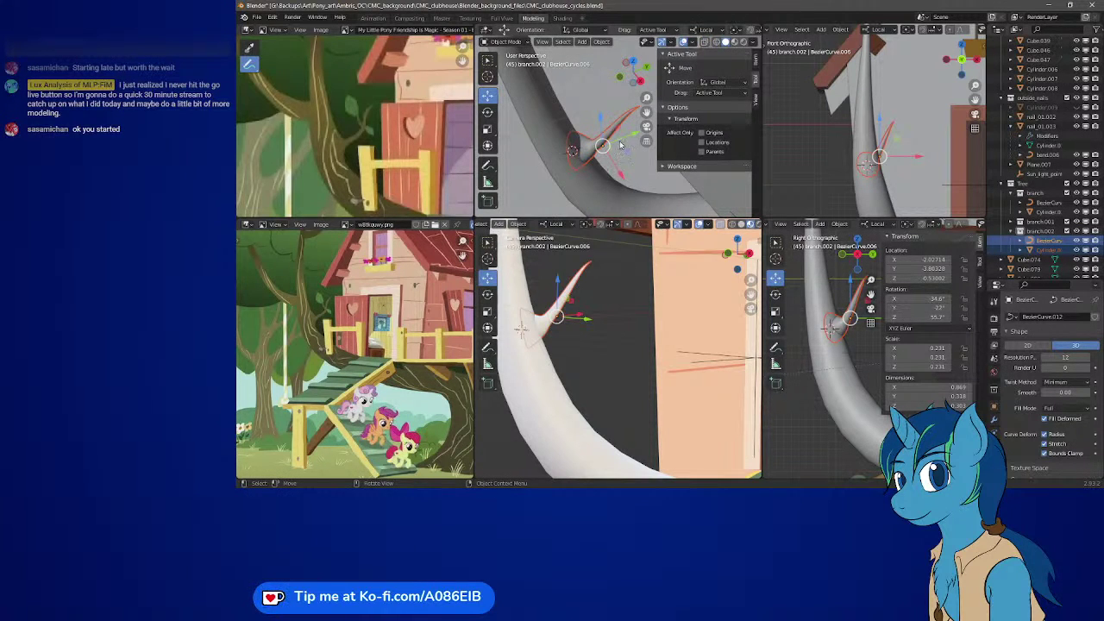
{"action": "middle_click_drag", "start_coordinate": [620, 145], "coordinate": [586, 147]}
- Try the Local and Normal orientations of the Move tool on the selected branch, and set it to Gimbal
{"action": "left_click", "coordinate": [731, 84]}
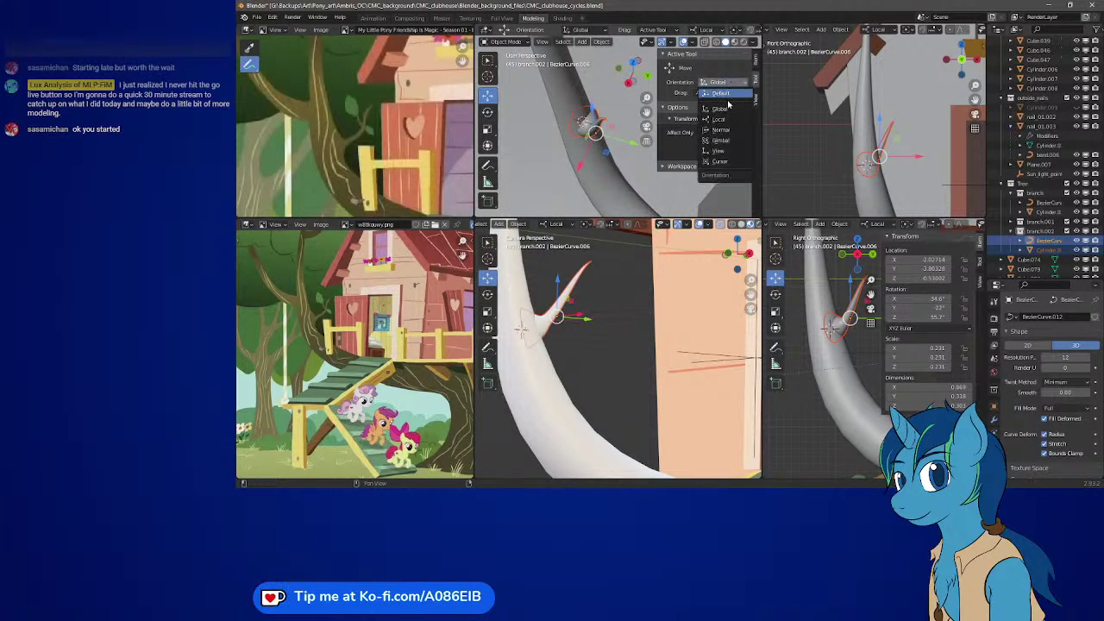
{"action": "left_click", "coordinate": [727, 119]}
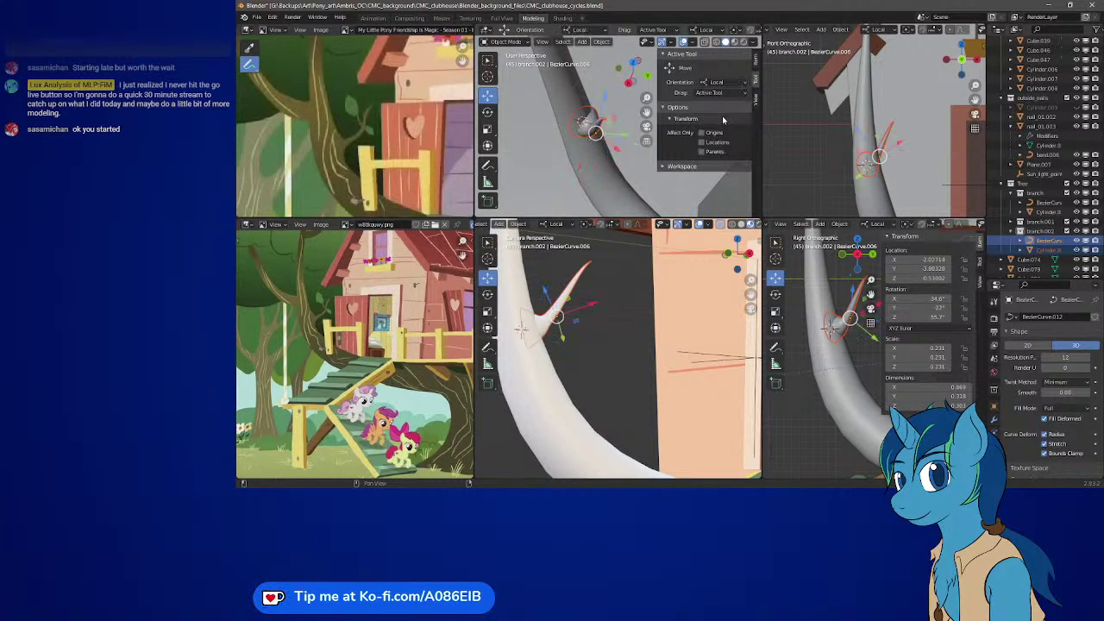
{"action": "middle_click_drag", "start_coordinate": [617, 139], "coordinate": [598, 126]}
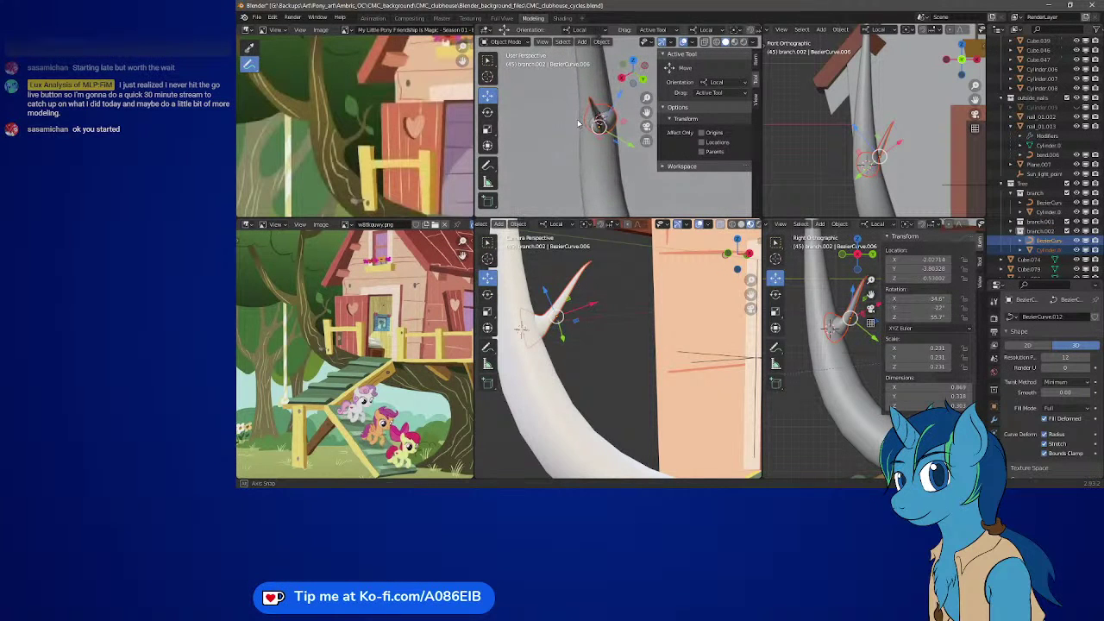
{"action": "left_click", "coordinate": [723, 82]}
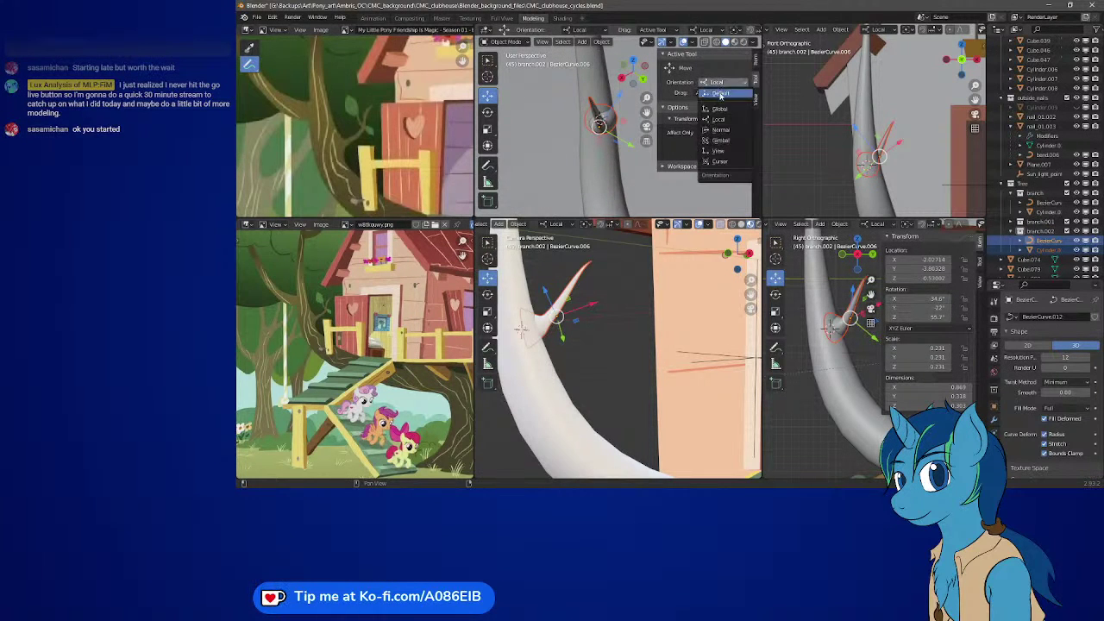
{"action": "left_click", "coordinate": [723, 130]}
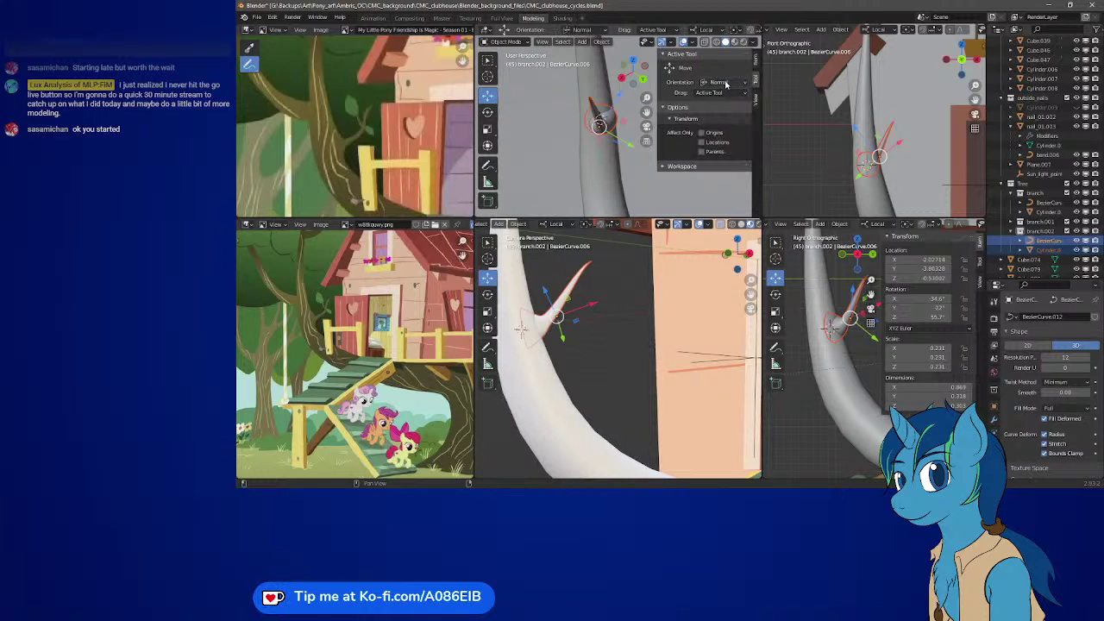
{"action": "left_click", "coordinate": [723, 82]}
{"action": "left_click", "coordinate": [726, 141]}
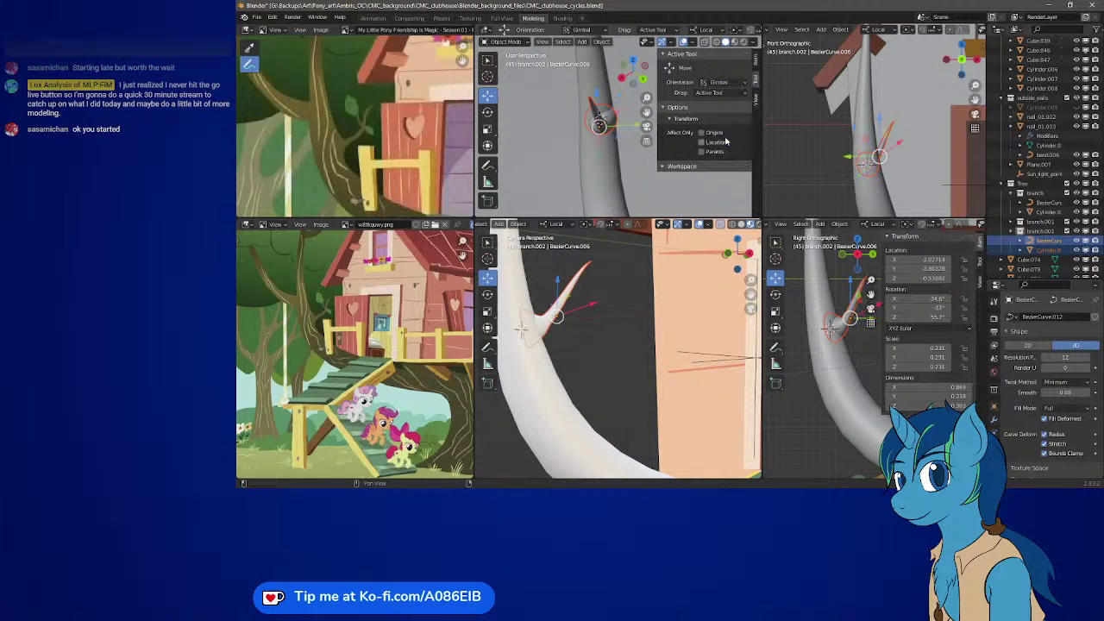
- Move branch.002's Bezier curve and cylinder together freehand to reposition the branch against the trunk
{"action": "middle_click_drag", "start_coordinate": [583, 147], "coordinate": [595, 147]}
{"action": "key", "text": "g"}
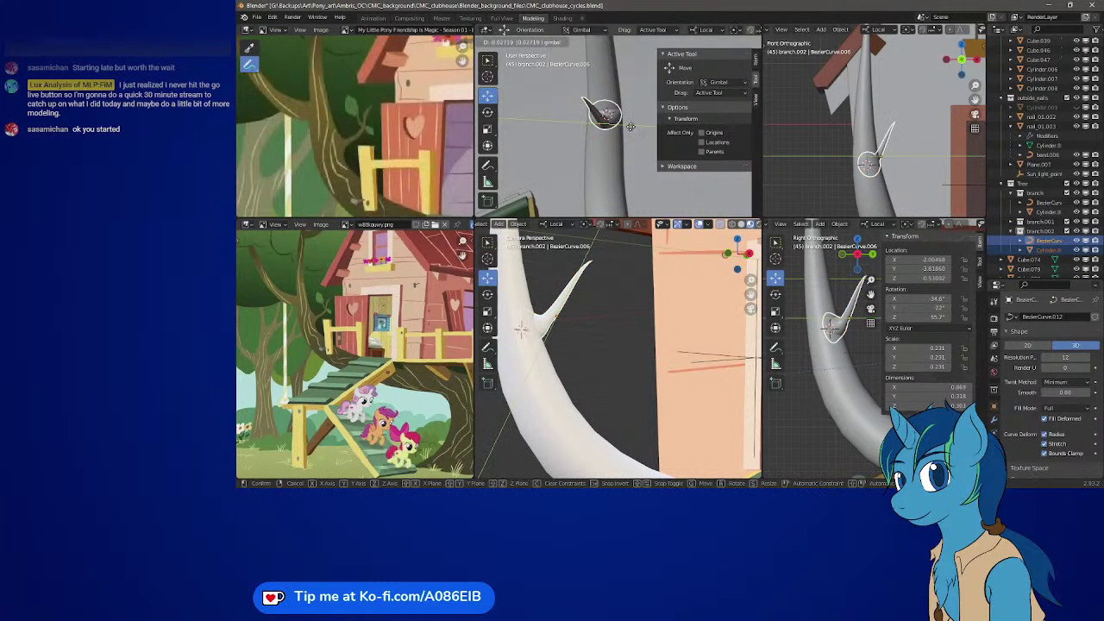
{"action": "left_click", "coordinate": [629, 127]}
{"action": "middle_click_drag", "start_coordinate": [629, 127], "coordinate": [621, 177]}
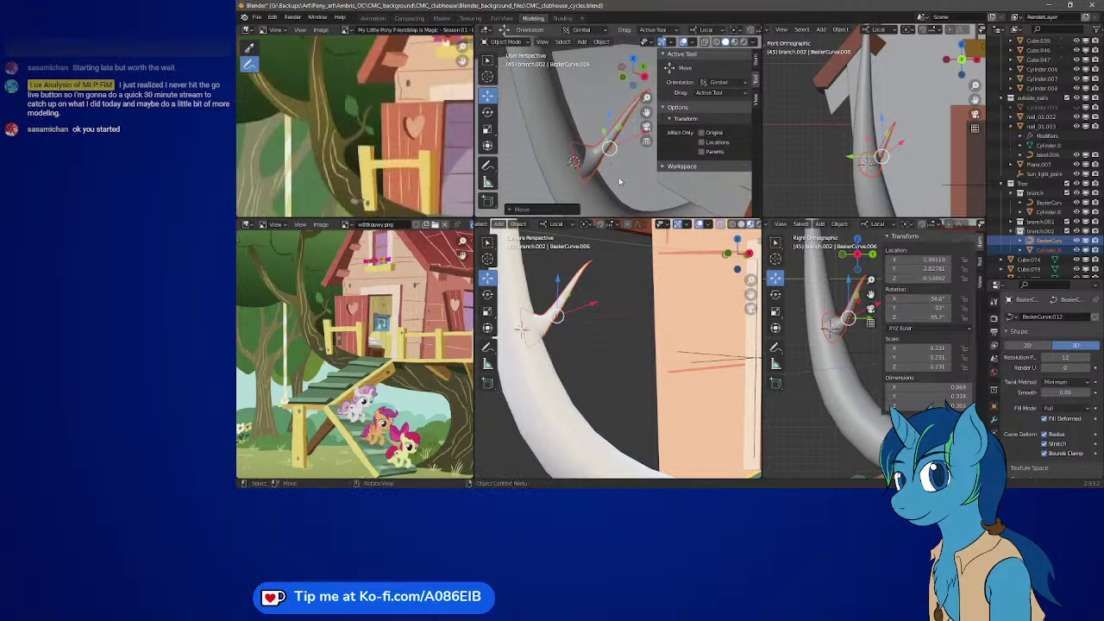
- Try a slight nudge of the base control point on branch.002's Bezier curve, and undo it
{"action": "key", "text": "Tab"}
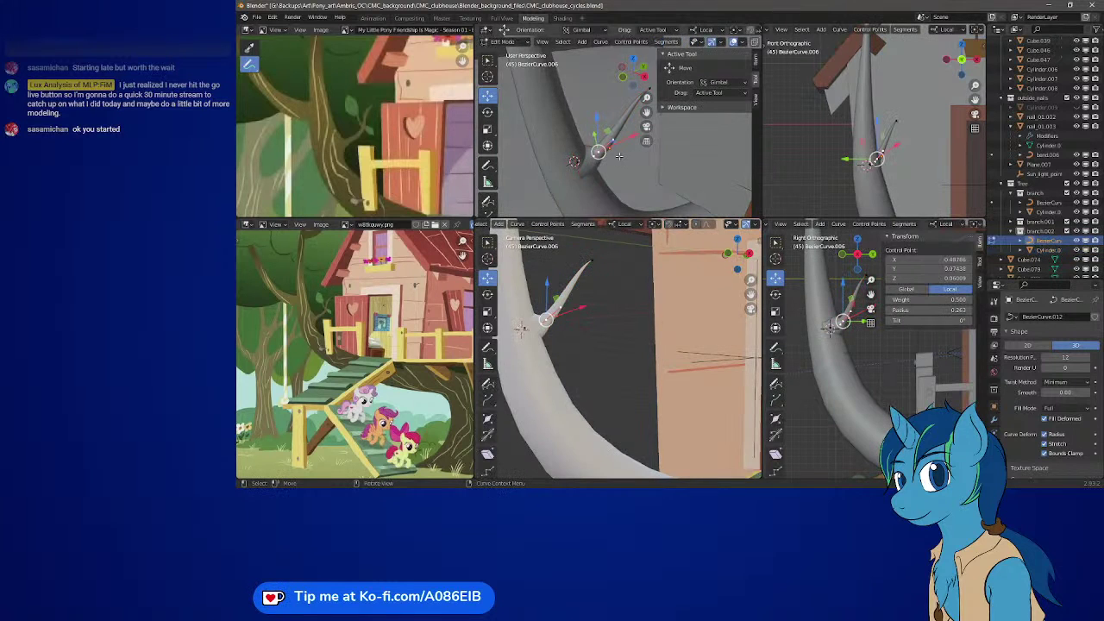
{"action": "left_click", "coordinate": [575, 162]}
{"action": "middle_click_drag", "start_coordinate": [574, 162], "coordinate": [611, 155]}
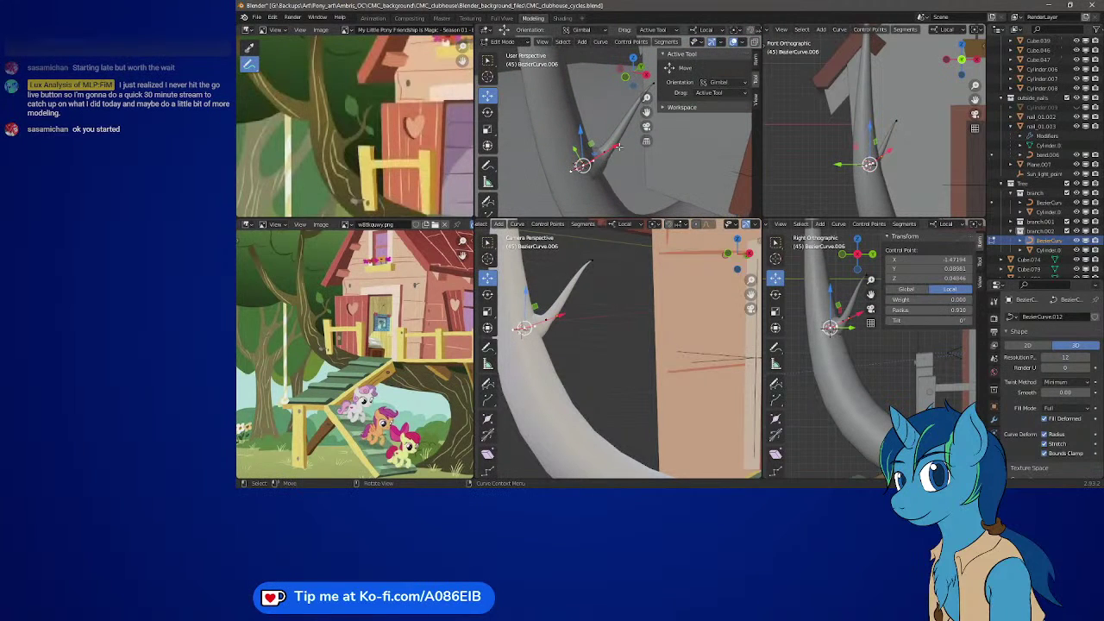
{"action": "left_click_drag", "start_coordinate": [619, 147], "coordinate": [618, 149]}
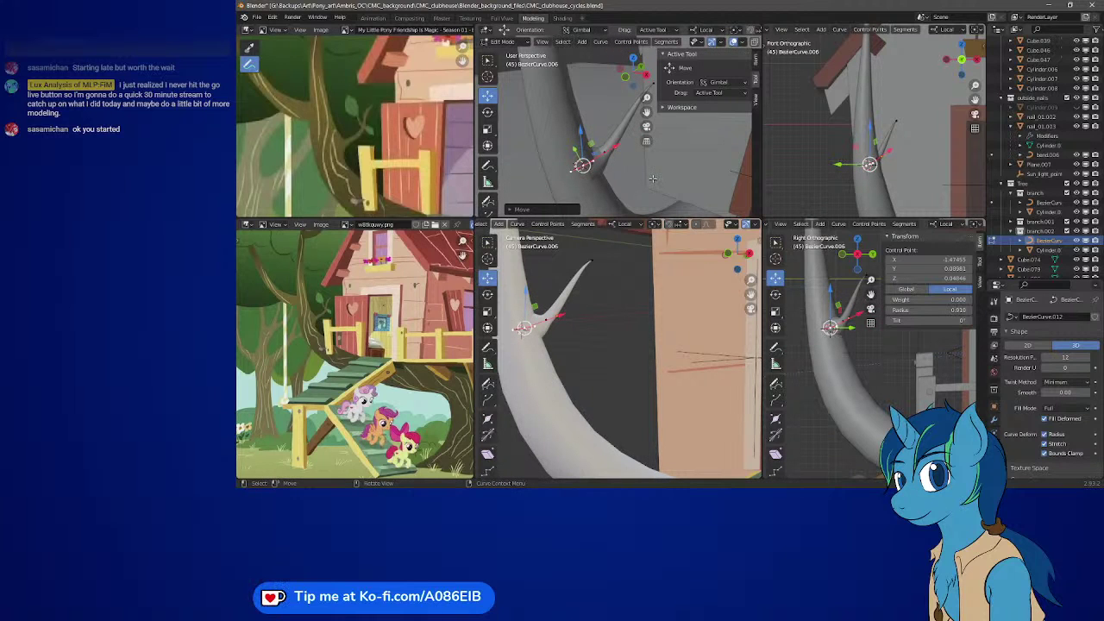
{"action": "key", "text": "ctrl+z"}
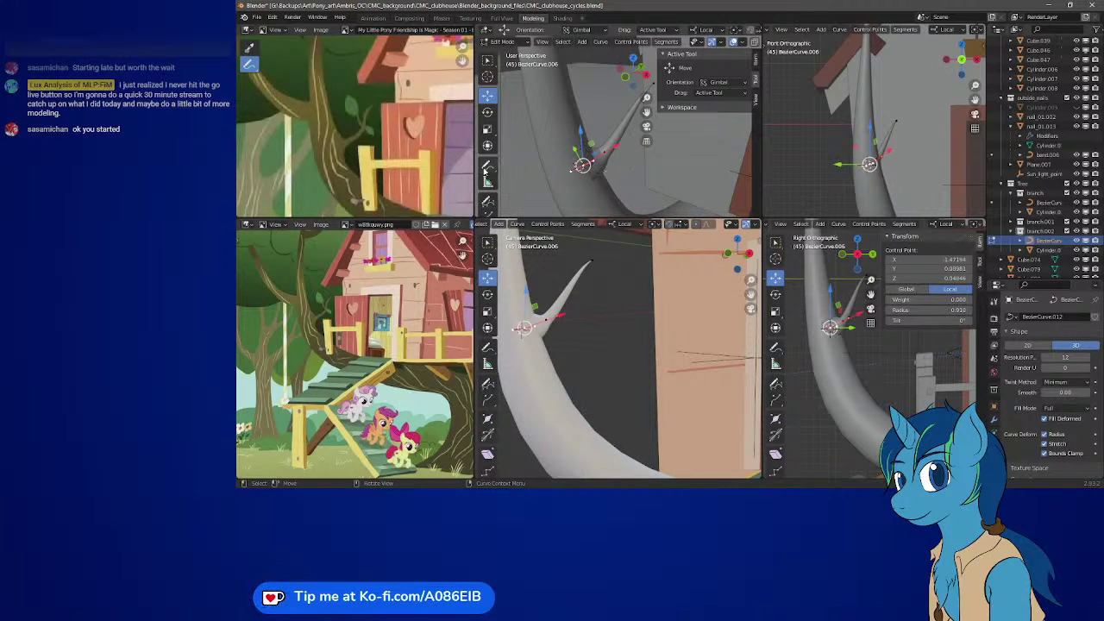
- Reselect the branch curve's base control point and view the joint with the trunk from the branch side
{"action": "left_click", "coordinate": [619, 155]}
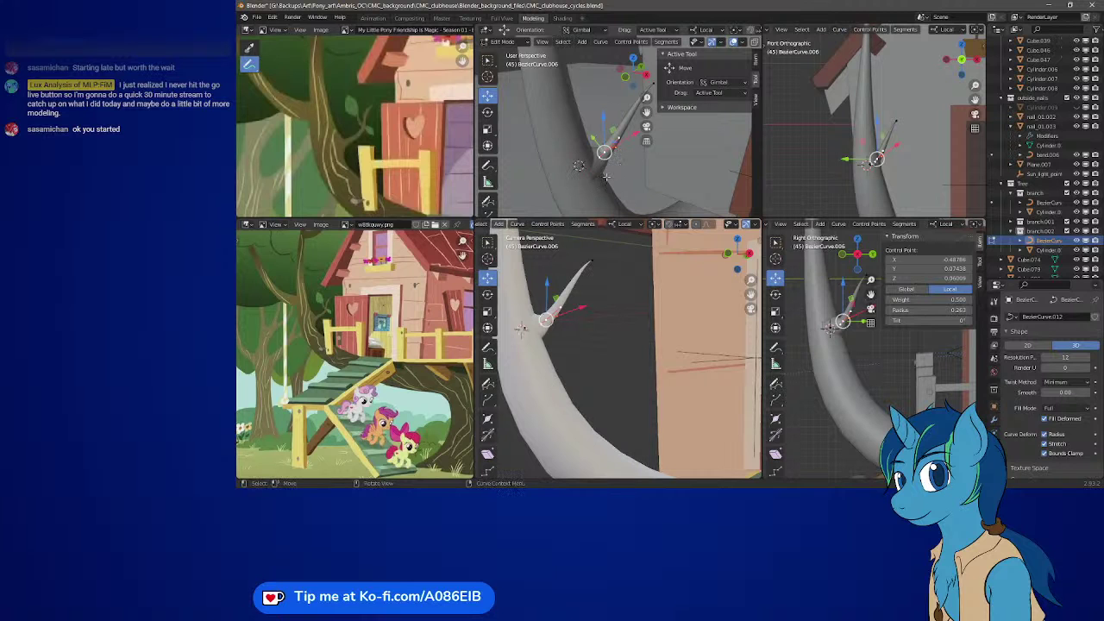
{"action": "left_click", "coordinate": [606, 176]}
{"action": "middle_click_drag", "start_coordinate": [596, 197], "coordinate": [494, 174]}
{"action": "scroll", "coordinate": [595, 136], "scroll_direction": "up", "scroll_amount": 2}
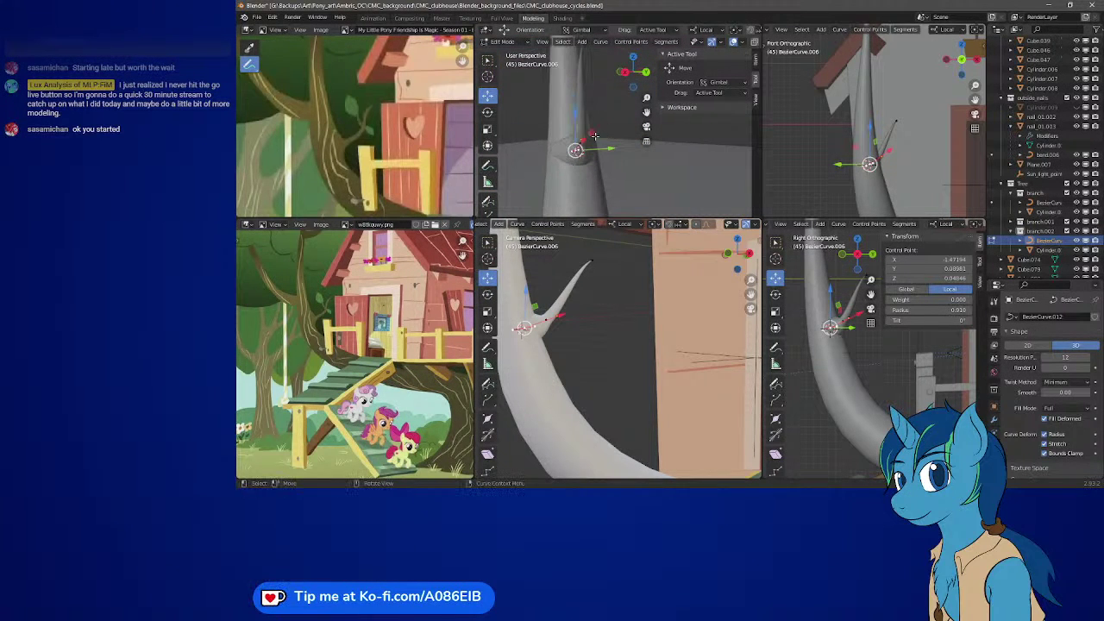
{"action": "scroll", "coordinate": [595, 137], "scroll_direction": "up", "scroll_amount": 1}
{"action": "middle_click_drag", "start_coordinate": [583, 167], "coordinate": [583, 156], "text": "shift"}
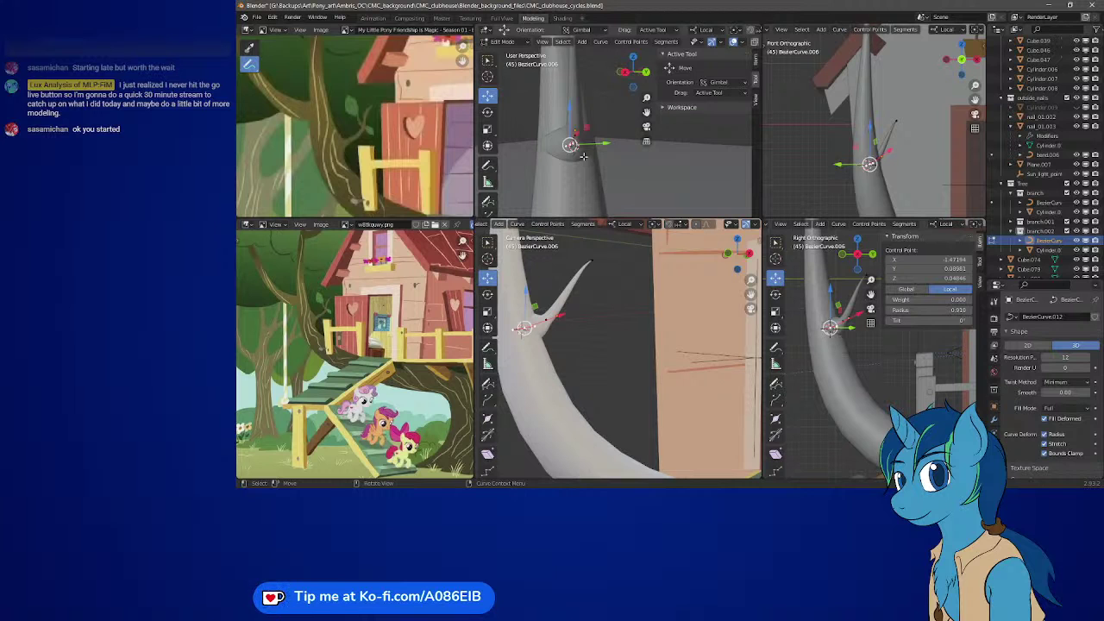
- Enter Edit Mode on branch.002's cylinder and turn off the normals overlays in the perspective view
{"action": "key", "text": "Tab"}
{"action": "left_click", "coordinate": [592, 149]}
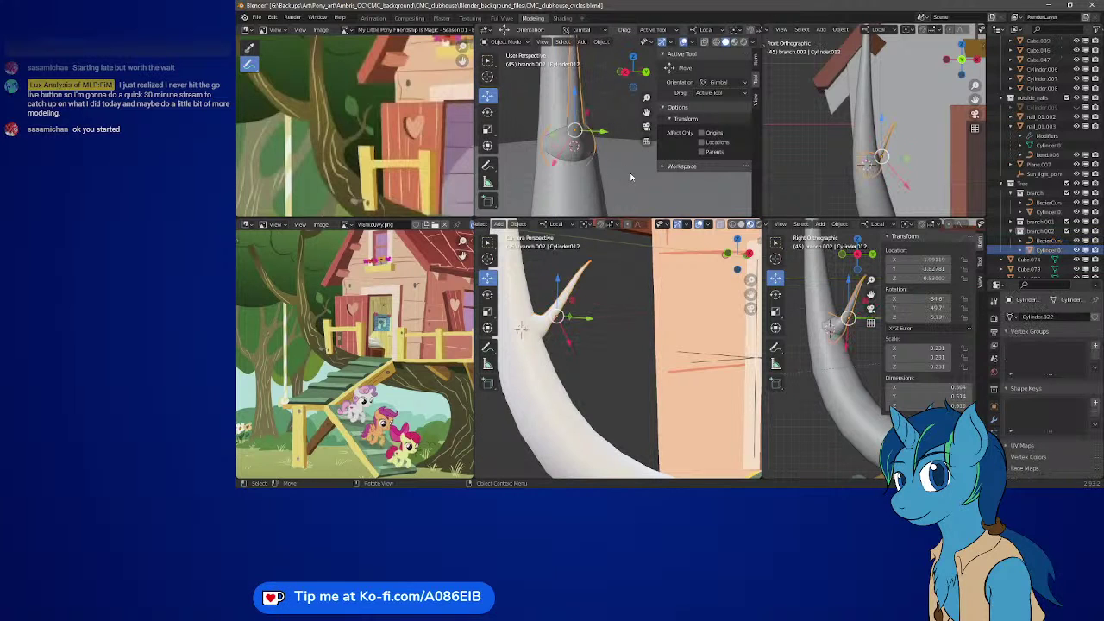
{"action": "key", "text": "Tab"}
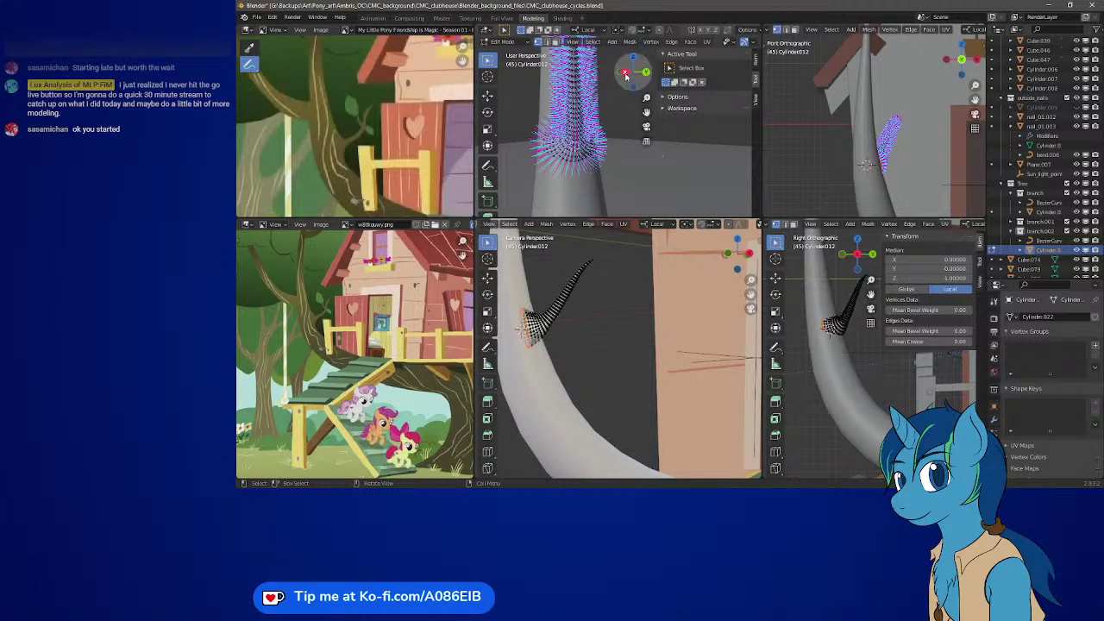
{"action": "left_click", "coordinate": [688, 41]}
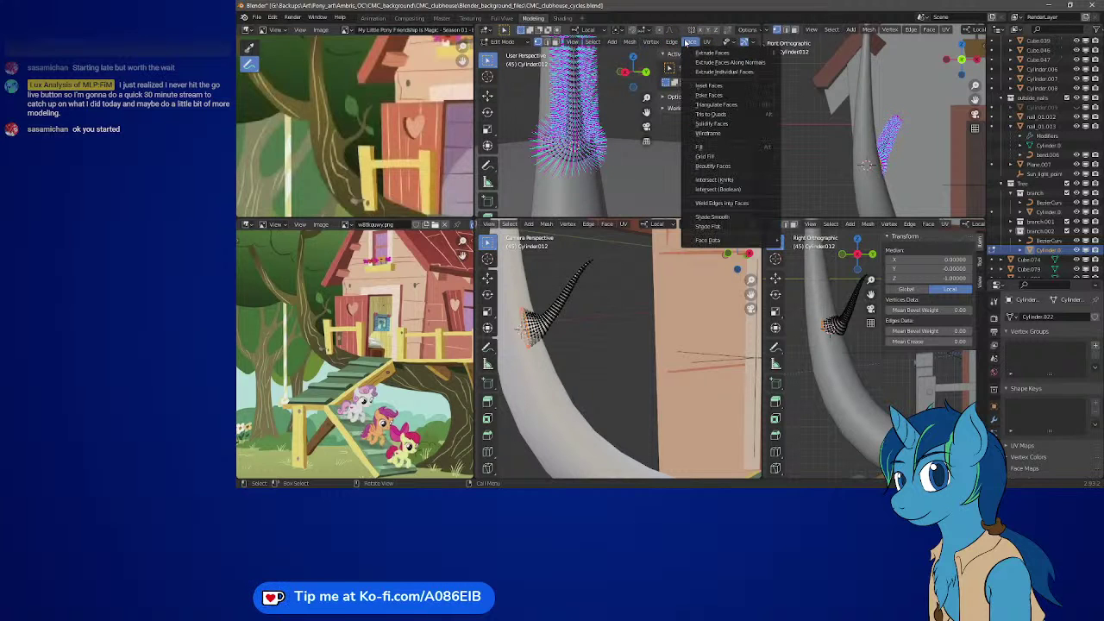
{"action": "left_click", "coordinate": [687, 43]}
{"action": "scroll", "coordinate": [724, 43], "scroll_direction": "down", "scroll_amount": 5}
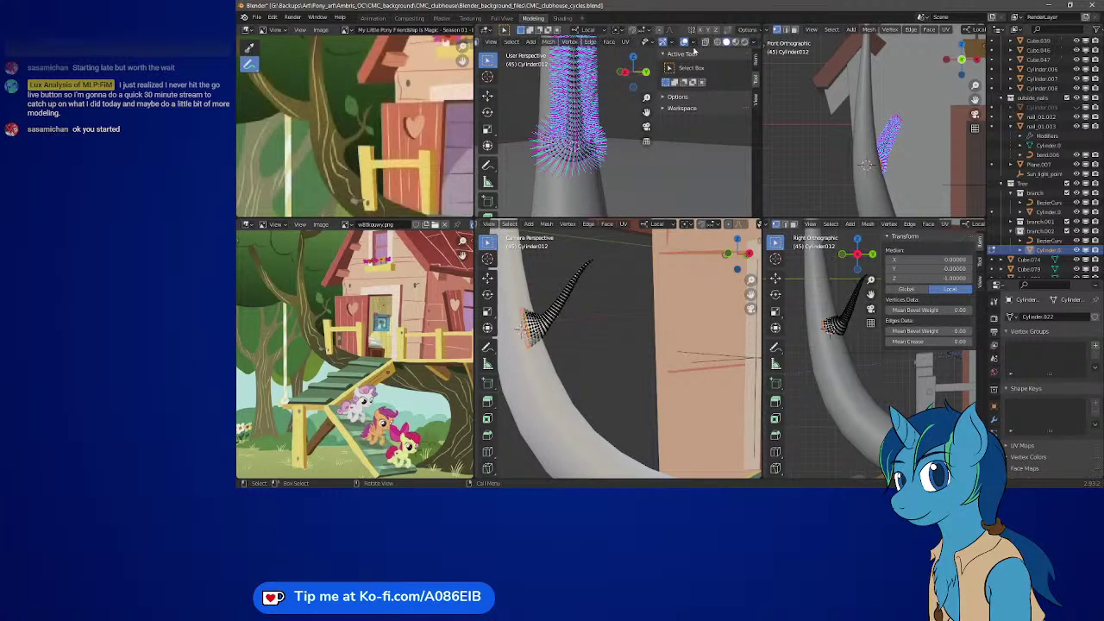
{"action": "left_click", "coordinate": [692, 42]}
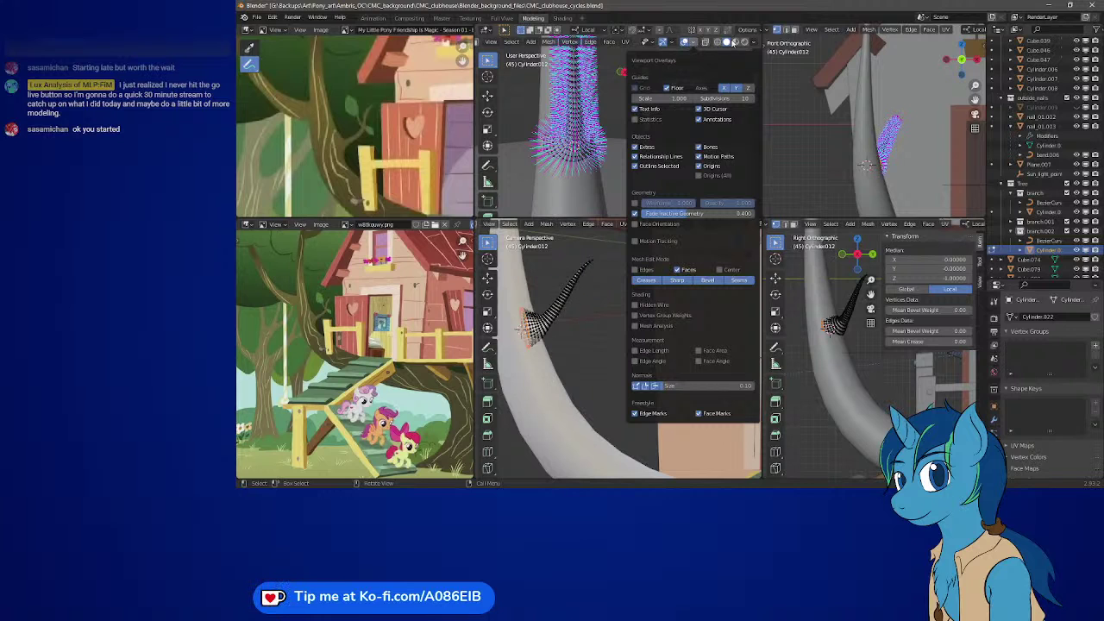
{"action": "left_click", "coordinate": [751, 41]}
{"action": "left_click", "coordinate": [693, 41]}
{"action": "left_click", "coordinate": [645, 386]}
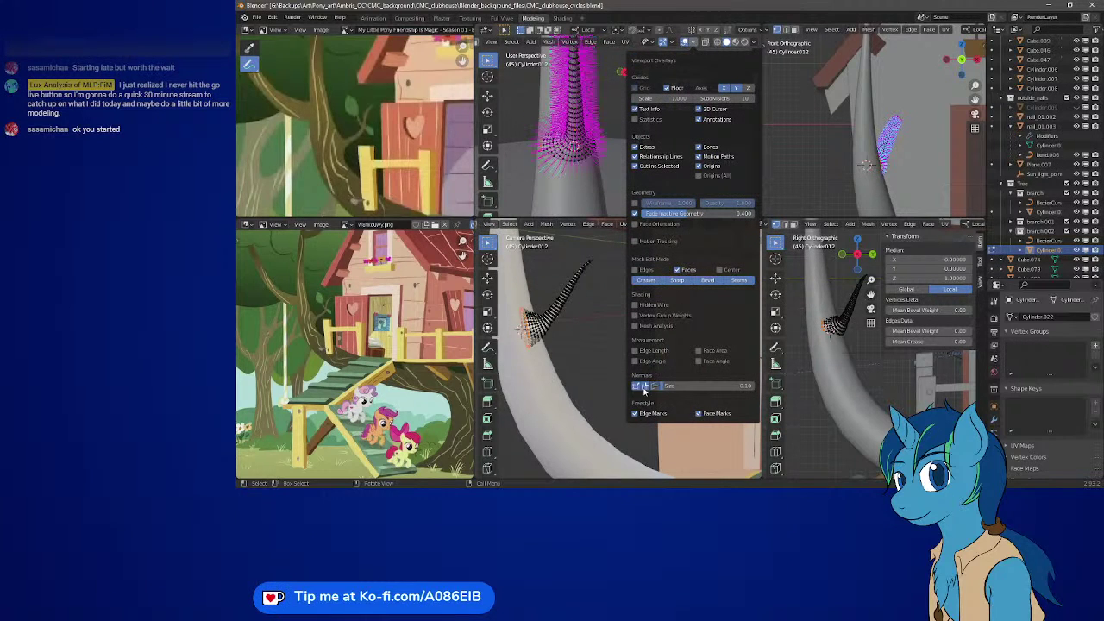
{"action": "left_click", "coordinate": [644, 387]}
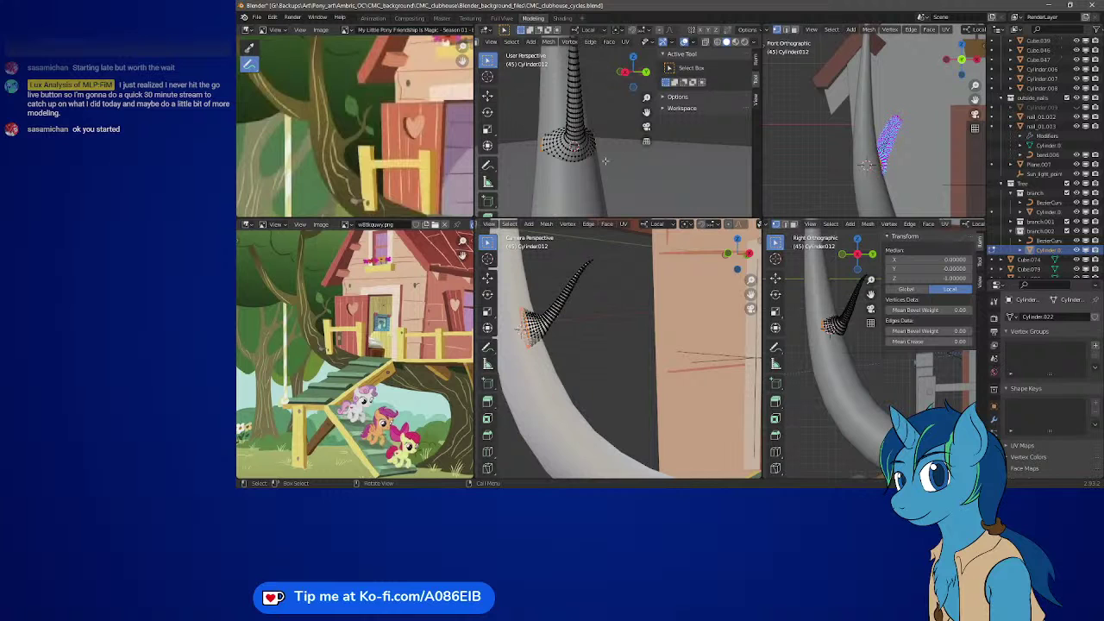
{"action": "middle_click_drag", "start_coordinate": [605, 160], "coordinate": [565, 179]}
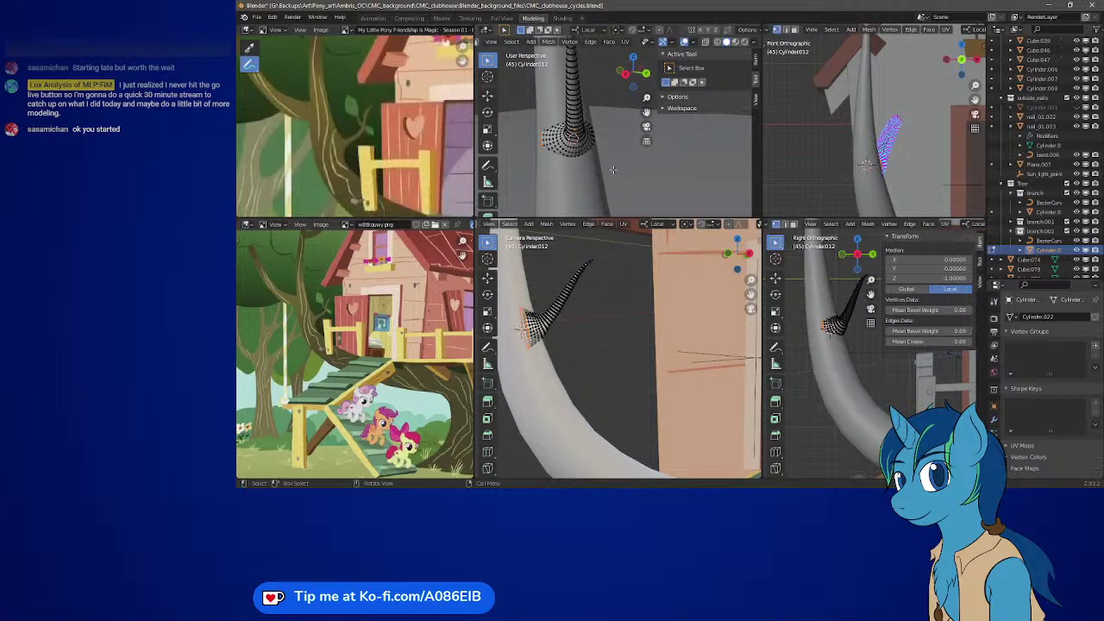
- Return to Object Mode, select branch.002's Bezier curve and open it in Edit Mode at its base point
{"action": "key", "text": "Tab"}
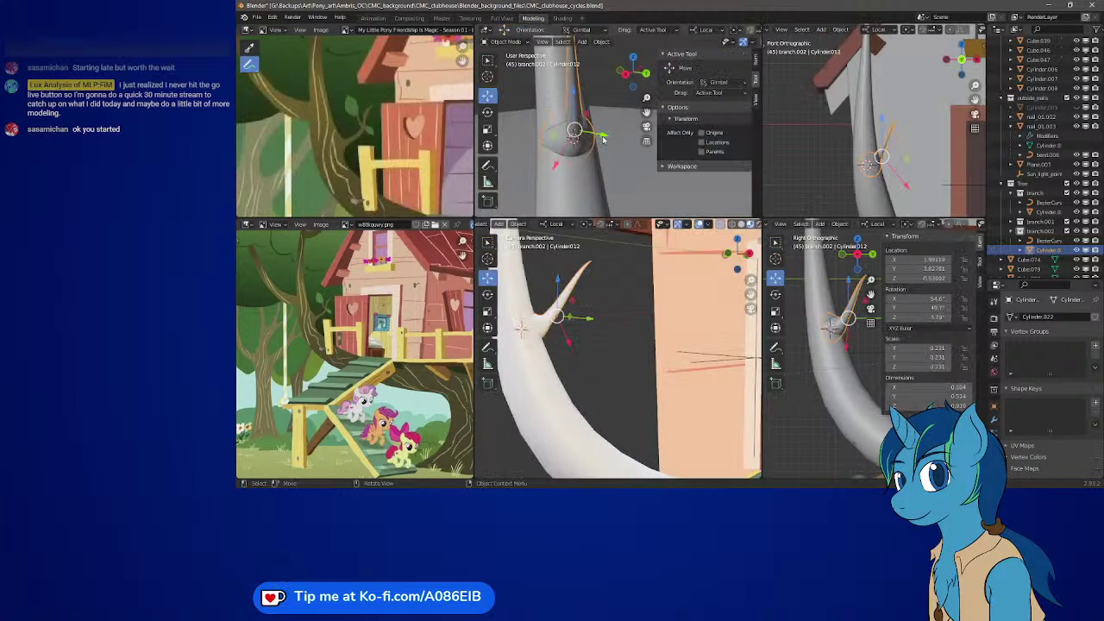
{"action": "left_click", "coordinate": [1046, 241]}
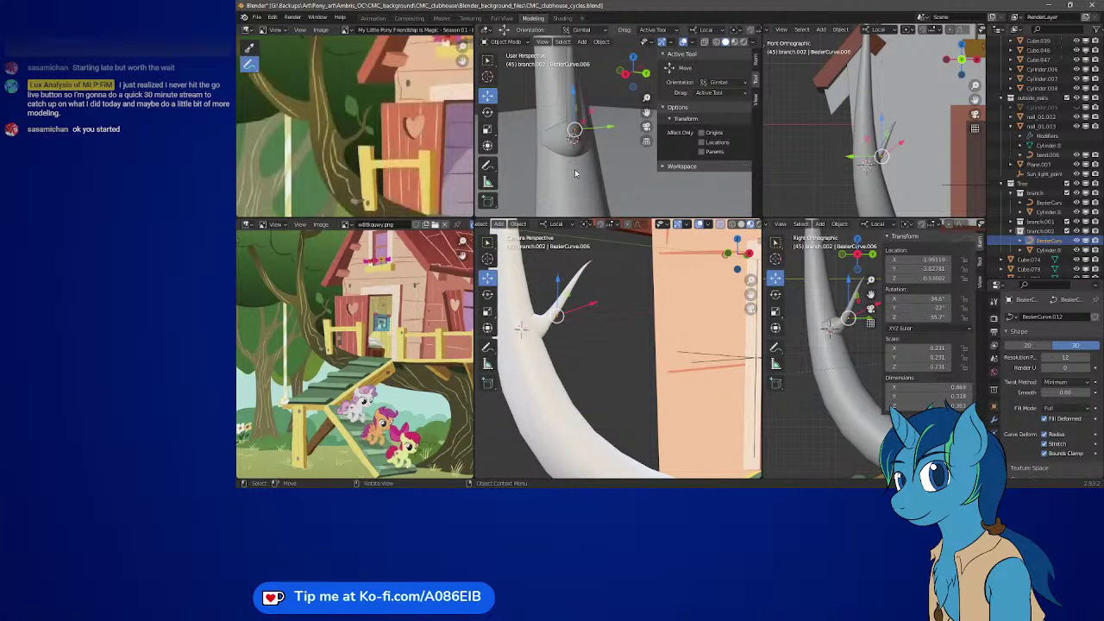
{"action": "key", "text": "Tab"}
{"action": "middle_click_drag", "start_coordinate": [567, 157], "coordinate": [517, 185]}
{"action": "scroll", "coordinate": [488, 173], "scroll_direction": "down", "scroll_amount": 3}
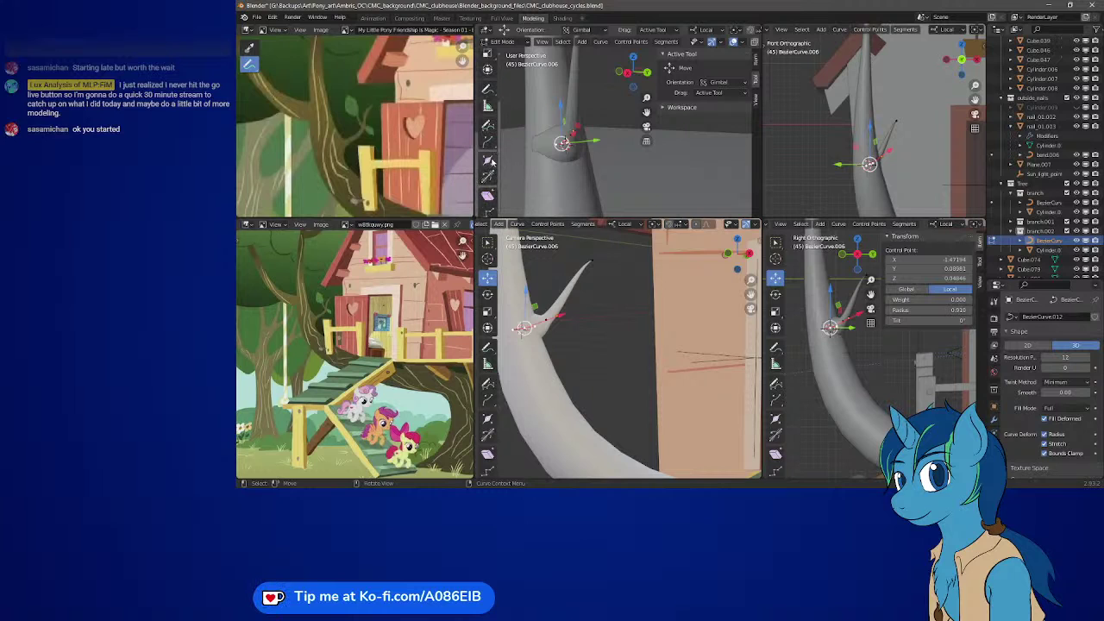
- Try adjusting the base control point's thickness with the Radius tool and inspect the joint from below
{"action": "left_click", "coordinate": [488, 160]}
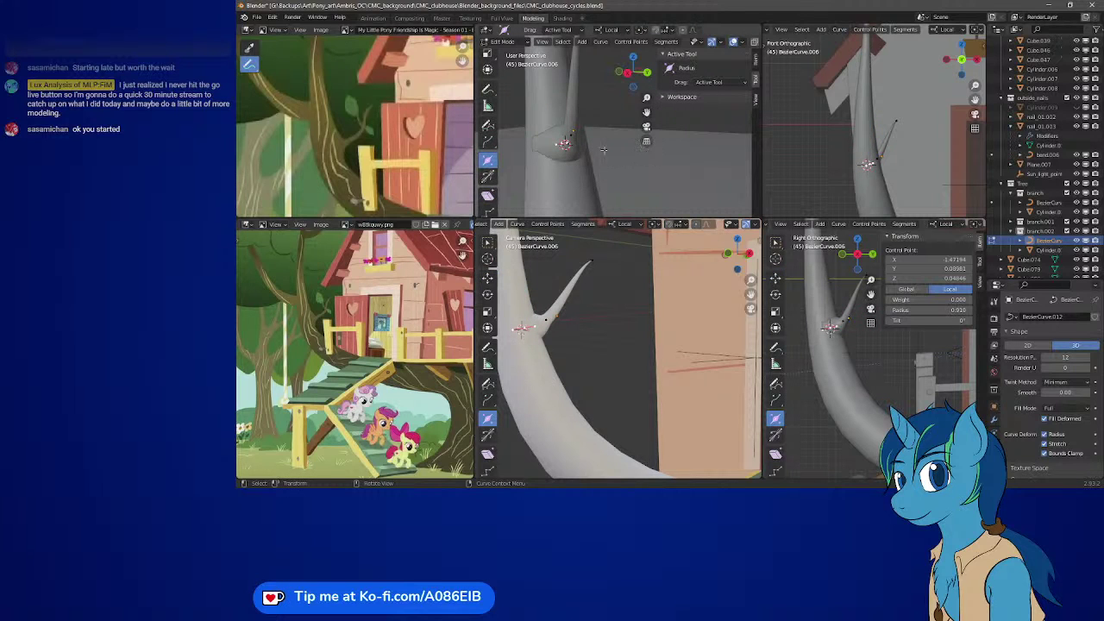
{"action": "mouse_move", "coordinate": [662, 161]}
{"action": "left_mouse_down"}
{"action": "mouse_move", "coordinate": [636, 160]}
{"action": "mouse_move", "coordinate": [660, 161]}
{"action": "left_mouse_up"}
{"action": "key", "text": "ctrl+z"}
{"action": "left_click_drag", "start_coordinate": [653, 168], "coordinate": [648, 142]}
{"action": "mouse_move", "coordinate": [627, 159]}
{"action": "middle_mouse_down"}
{"action": "mouse_move", "coordinate": [590, 151]}
{"action": "mouse_move", "coordinate": [602, 127]}
{"action": "mouse_move", "coordinate": [611, 166]}
{"action": "middle_mouse_up"}
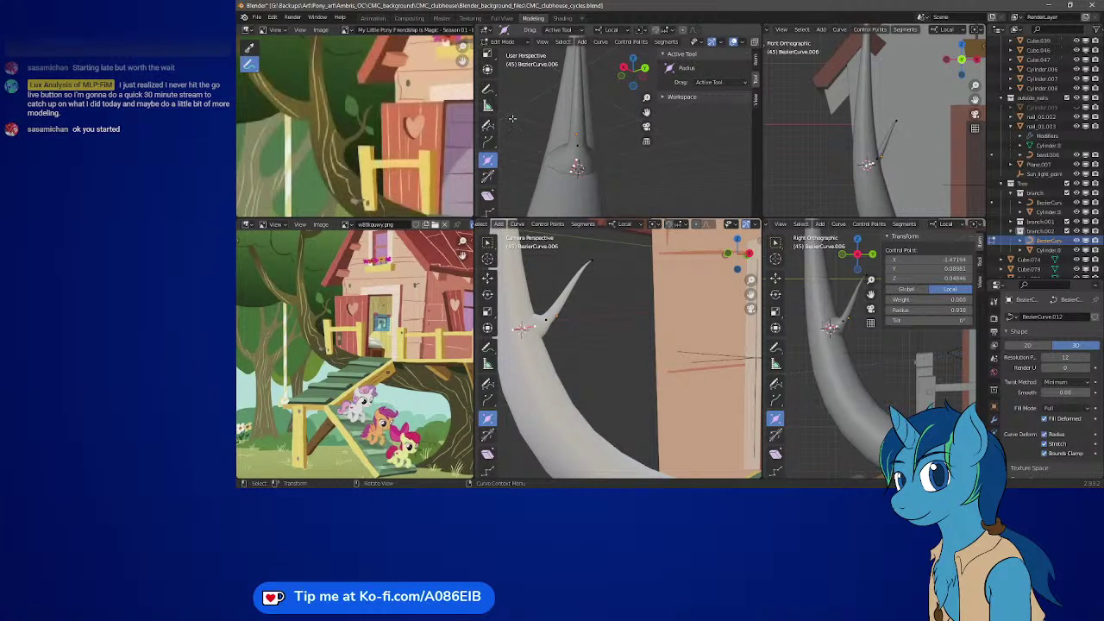
{"action": "scroll", "coordinate": [489, 69], "scroll_direction": "up", "scroll_amount": 5}
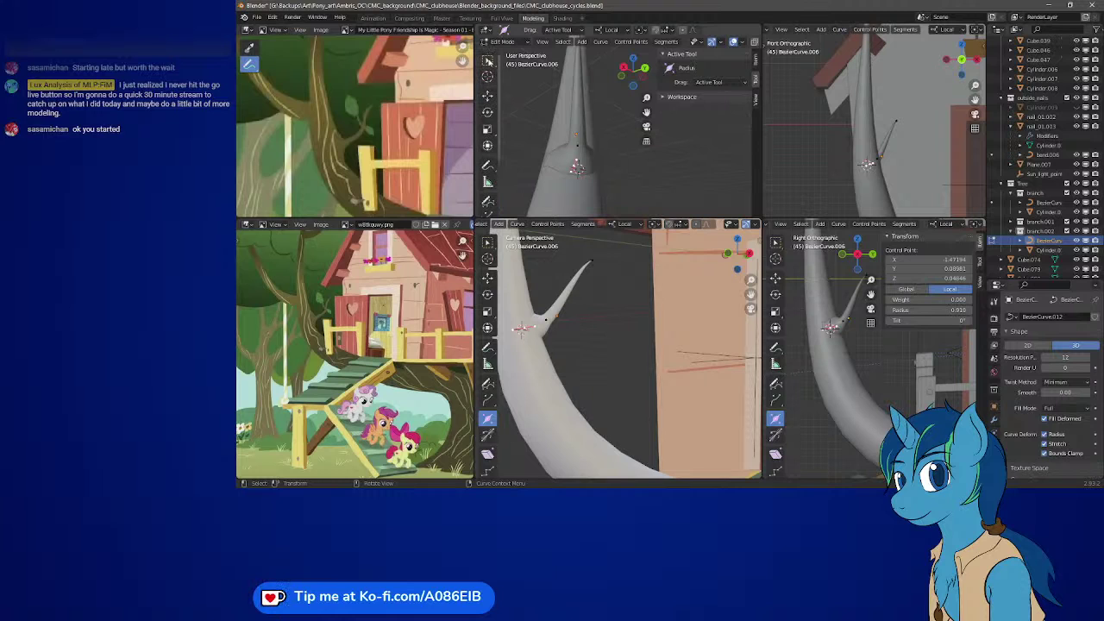
- With the Select Box tool active, shrink the base control point's radius to about 0.86 and return to Object Mode
{"action": "left_click", "coordinate": [489, 61]}
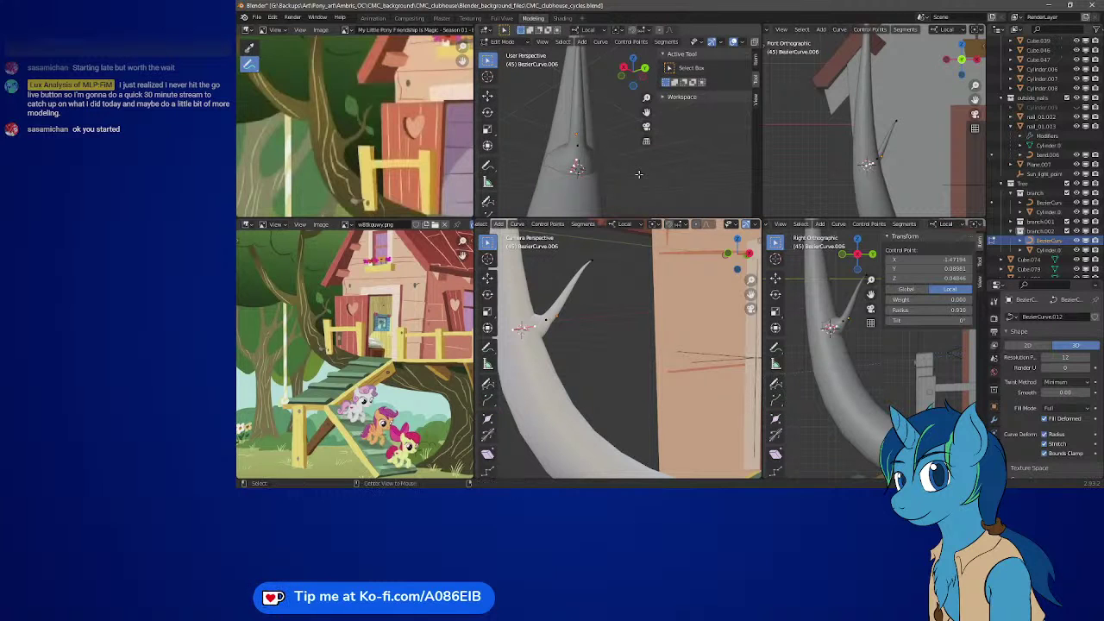
{"action": "key", "text": "alt+s"}
{"action": "left_click", "coordinate": [637, 176]}
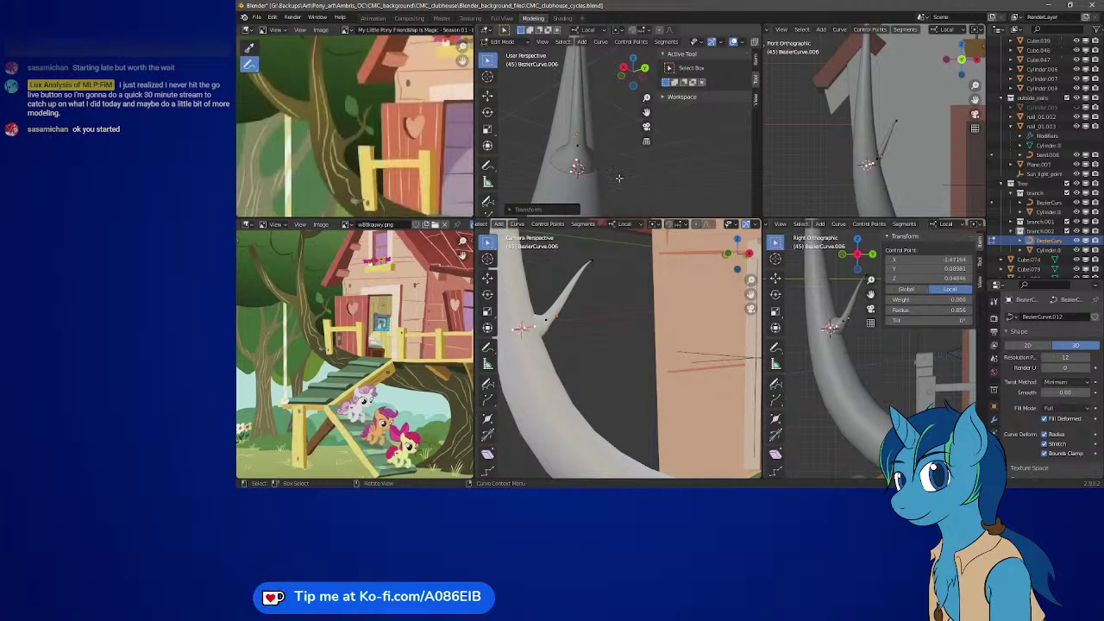
{"action": "middle_click_drag", "start_coordinate": [606, 161], "coordinate": [605, 205]}
{"action": "key", "text": "Tab"}
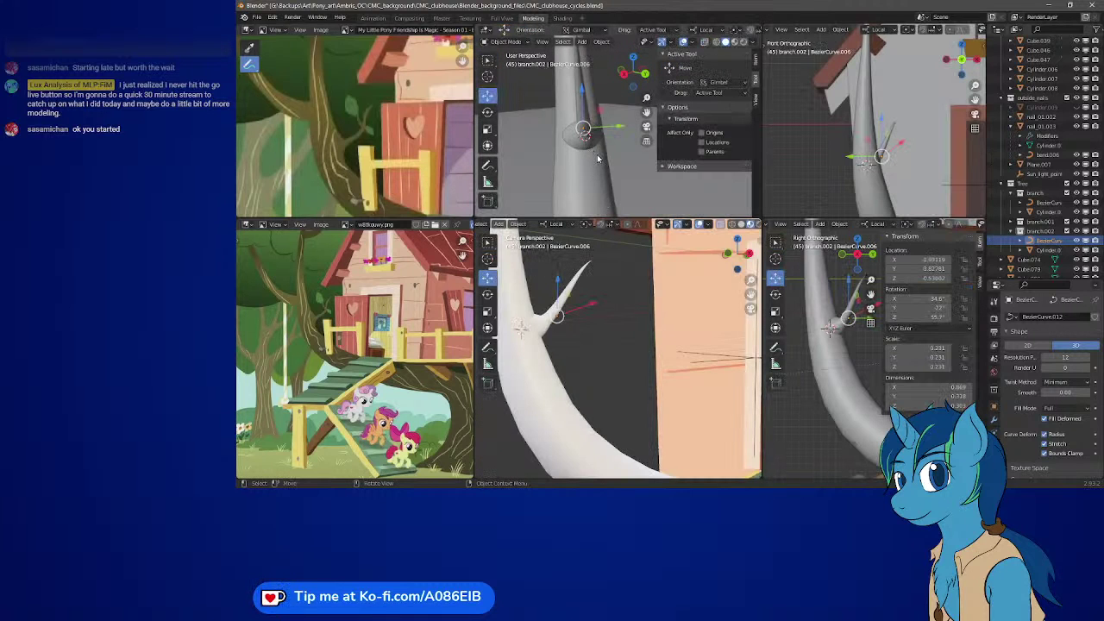
- Enter Edit Mode on branch.002's cylinder and set the proportional editing falloff to Sphere
{"action": "left_click", "coordinate": [597, 154]}
{"action": "key", "text": "Tab"}
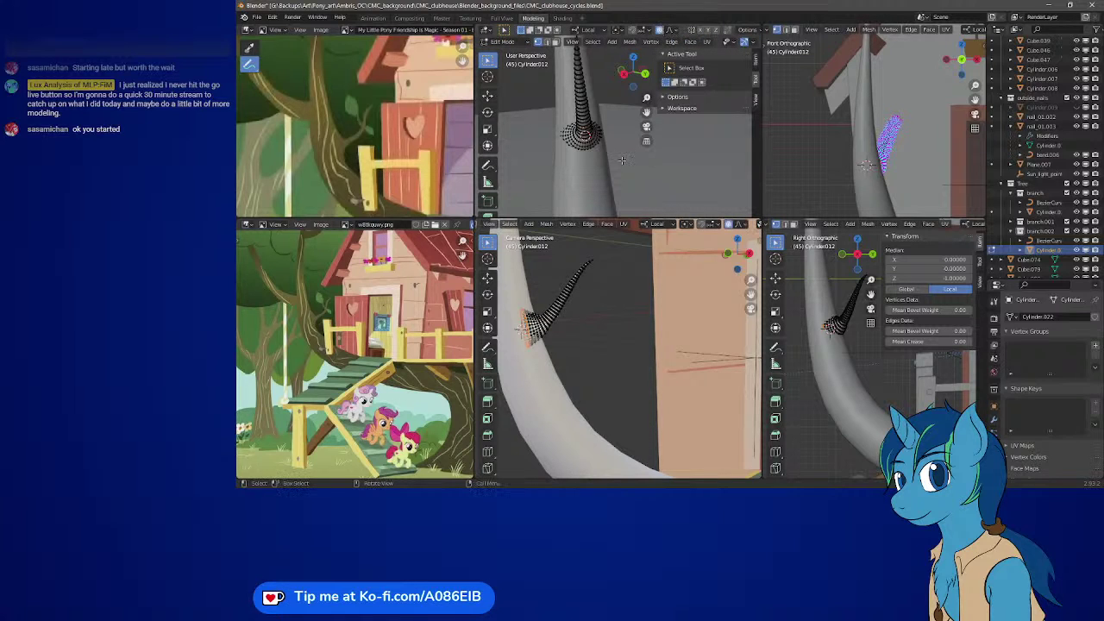
{"action": "left_click", "coordinate": [676, 29]}
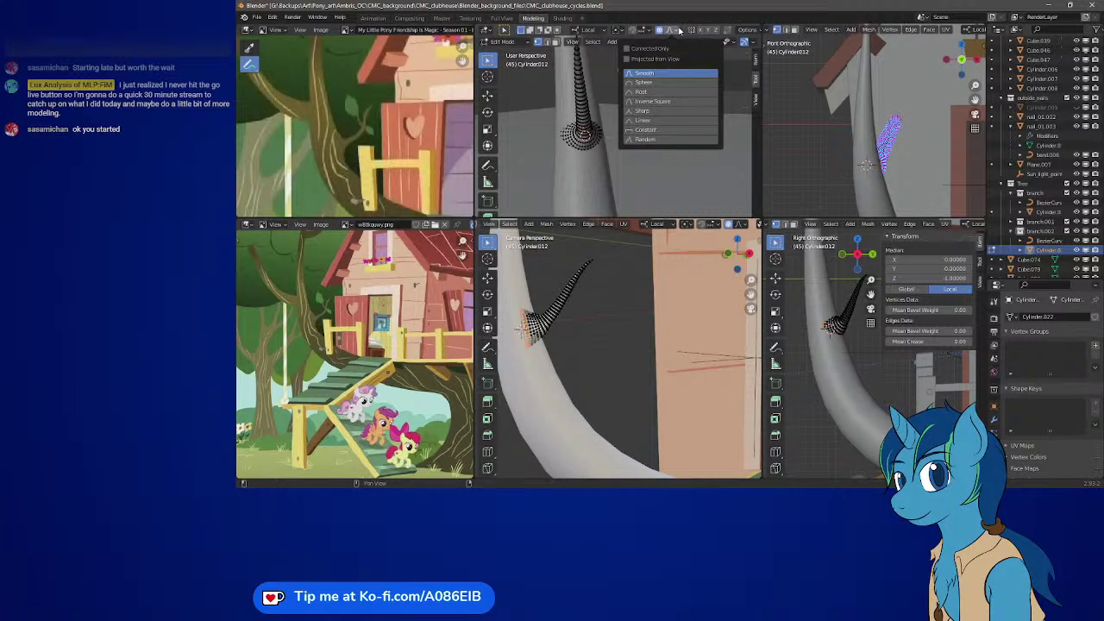
{"action": "left_click", "coordinate": [663, 82]}
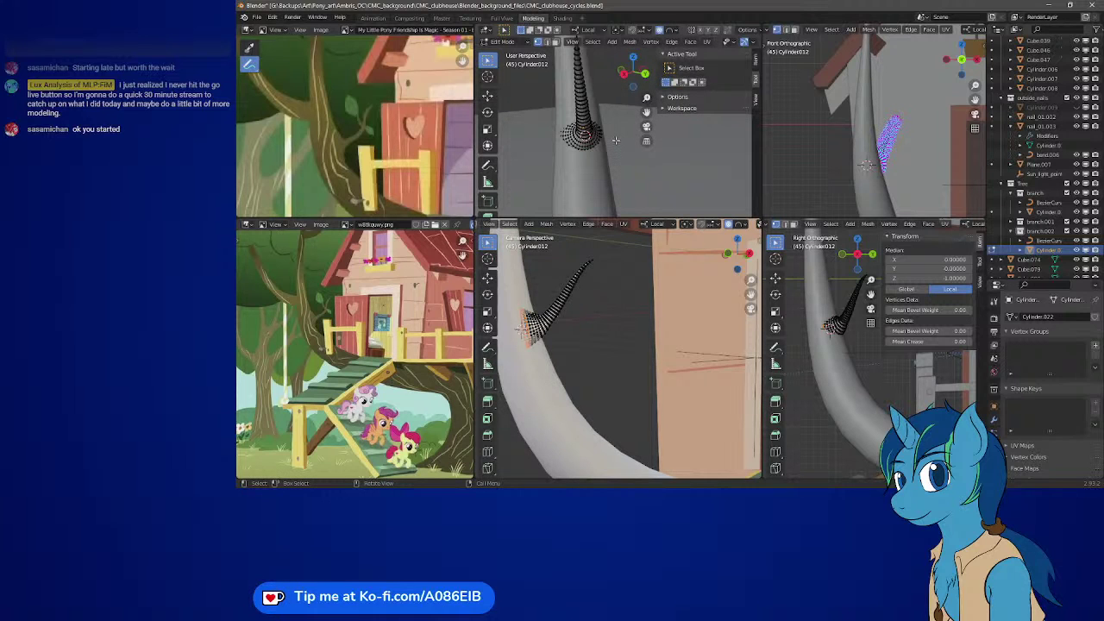
- Scale the cylinder's base ring along local X by about 1.7, reducing the proportional editing size to 0.35
{"action": "key", "text": "s"}
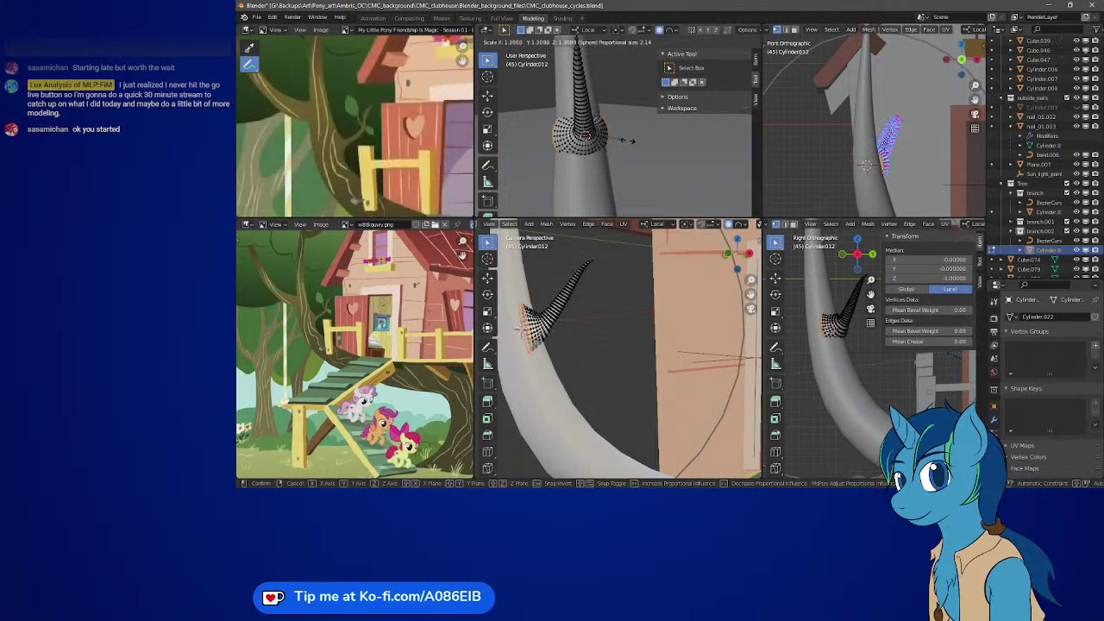
{"action": "scroll", "coordinate": [621, 141], "scroll_direction": "up", "scroll_amount": 6}
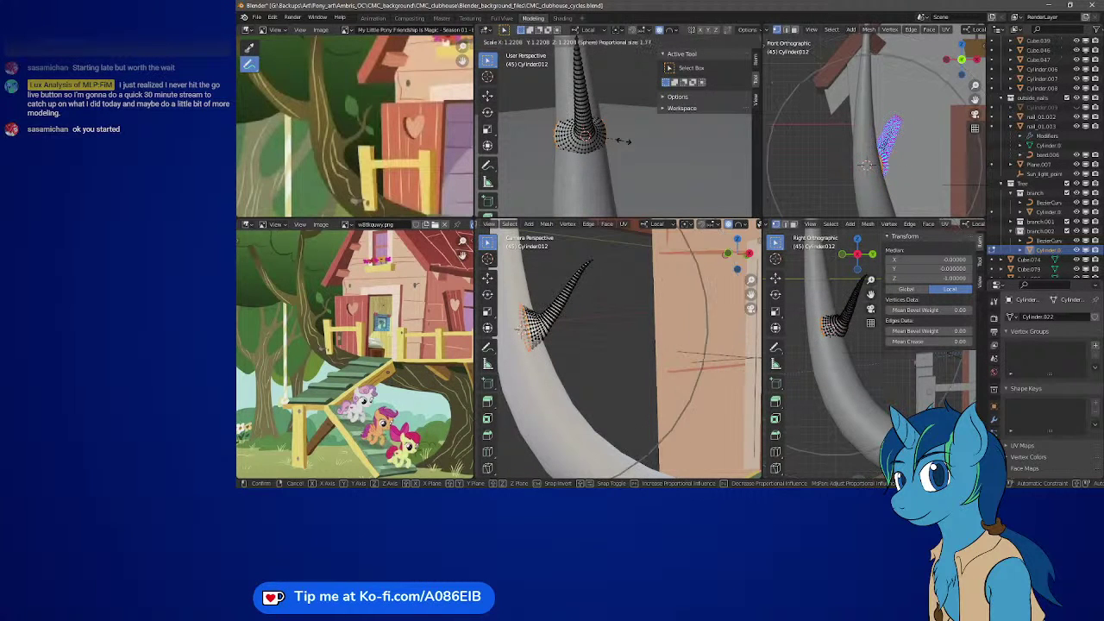
{"action": "scroll", "coordinate": [621, 140], "scroll_direction": "up", "scroll_amount": 8}
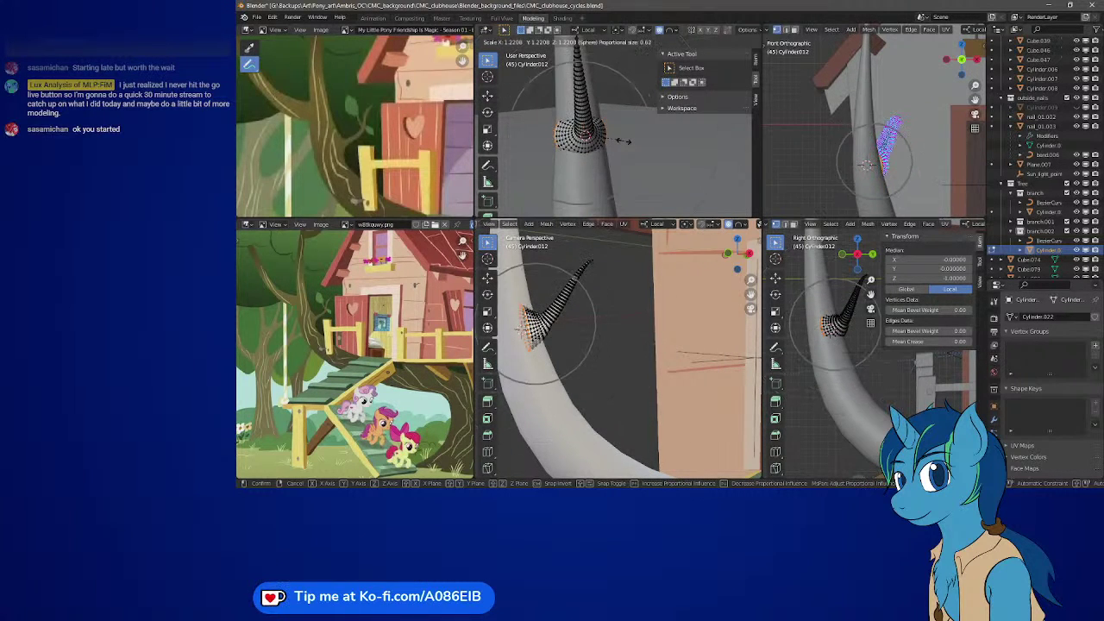
{"action": "scroll", "coordinate": [623, 141], "scroll_direction": "up", "scroll_amount": 5}
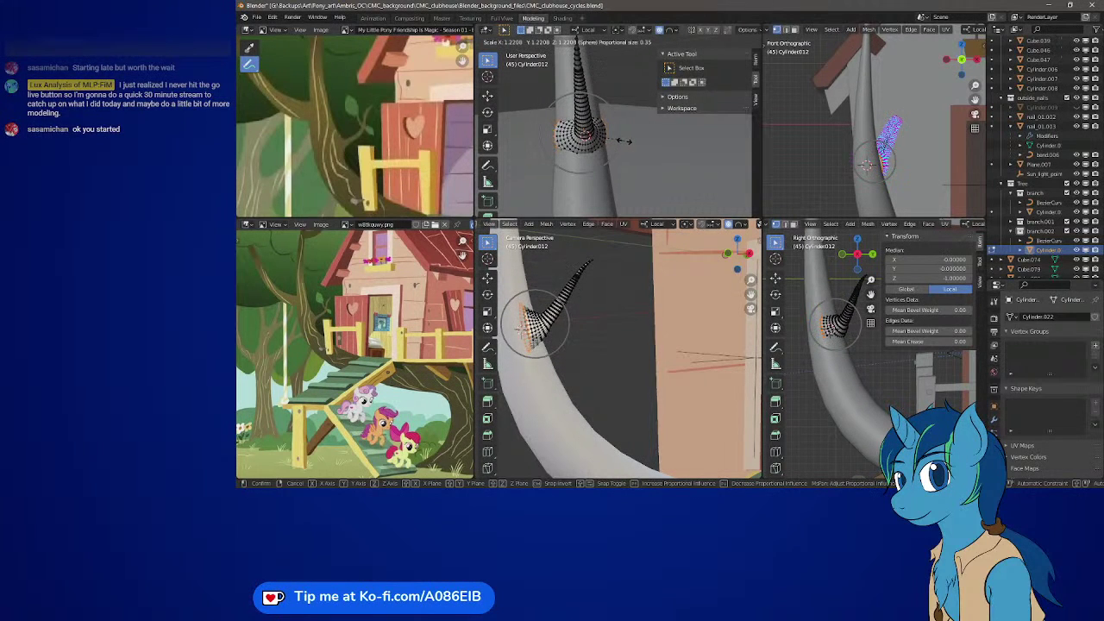
{"action": "key", "text": "z"}
{"action": "key", "text": "z"}
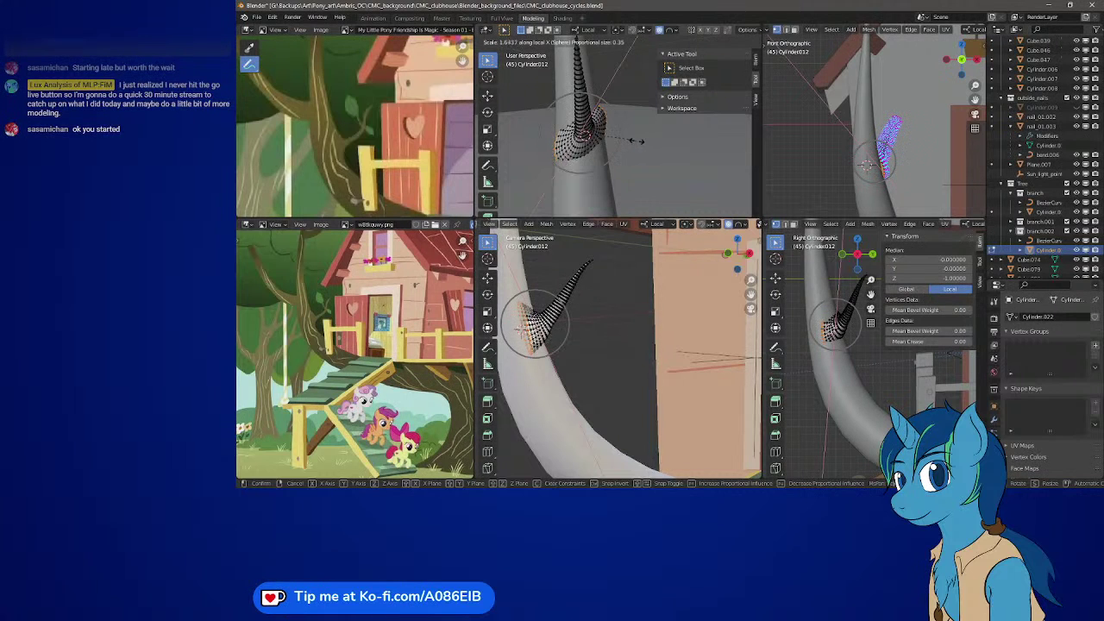
{"action": "key", "text": "x"}
{"action": "key", "text": "x"}
{"action": "key", "text": "x"}
{"action": "key", "text": "x"}
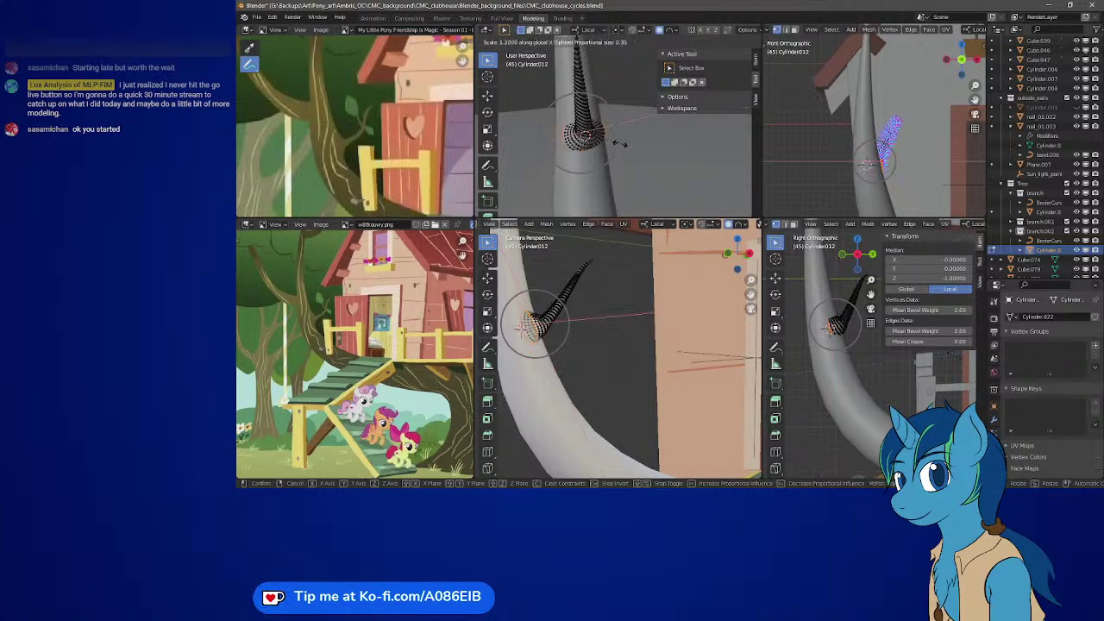
{"action": "key", "text": "x"}
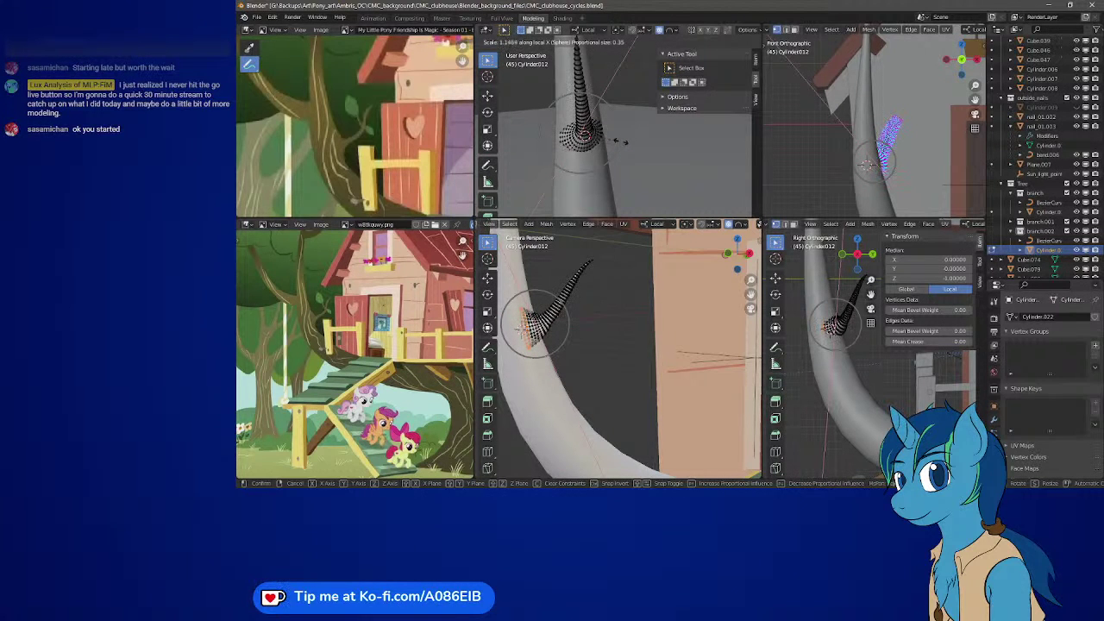
{"action": "key", "text": "y"}
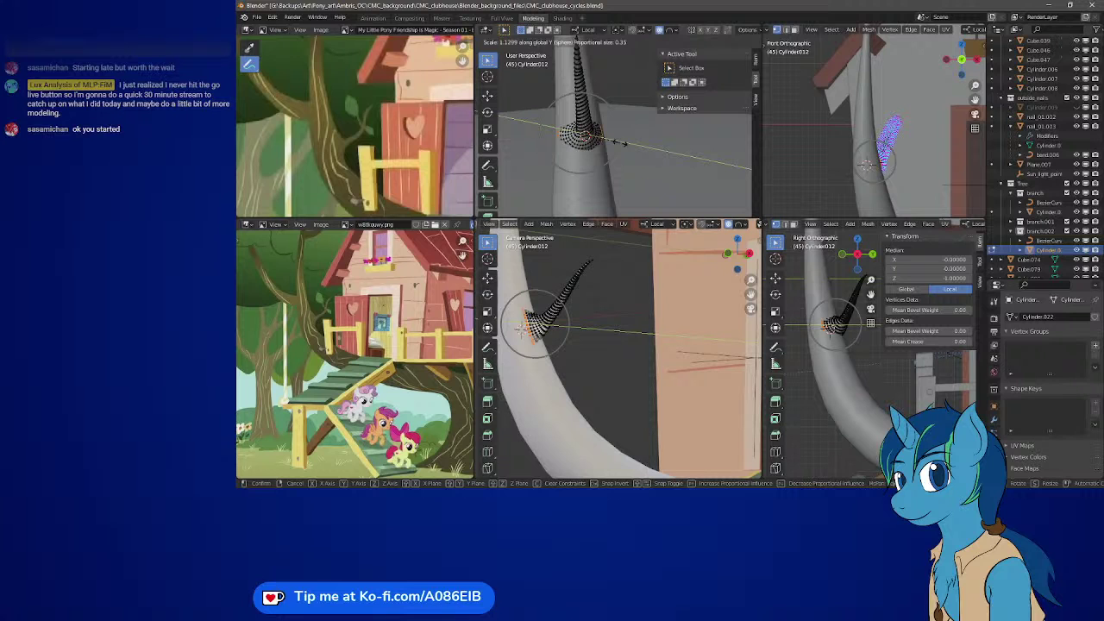
{"action": "key", "text": "z"}
{"action": "key", "text": "z"}
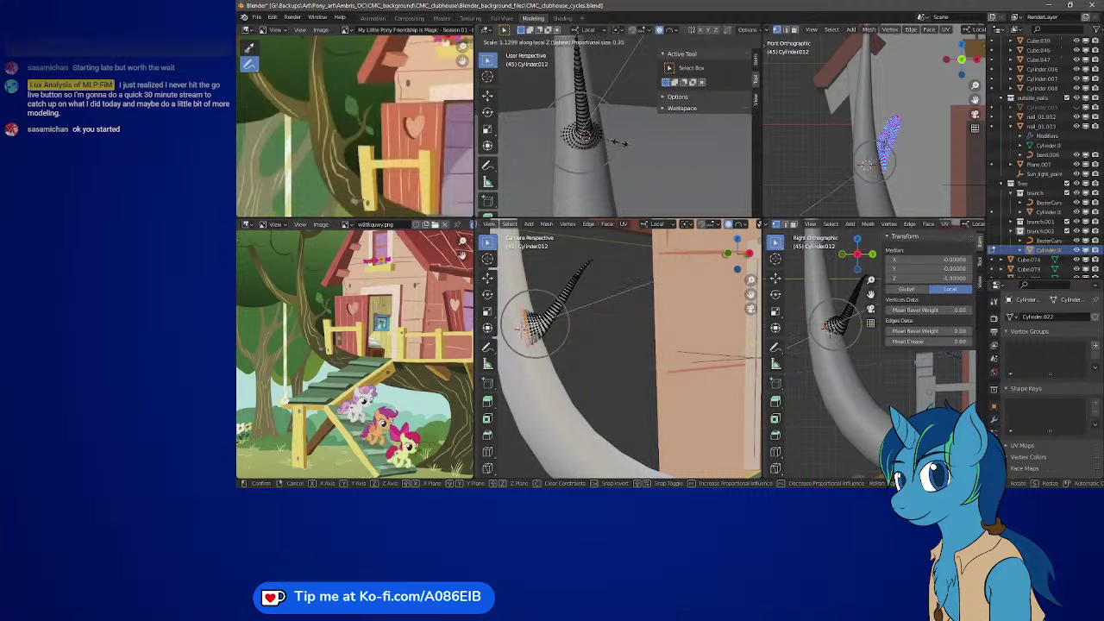
{"action": "key", "text": "z"}
{"action": "key", "text": "z"}
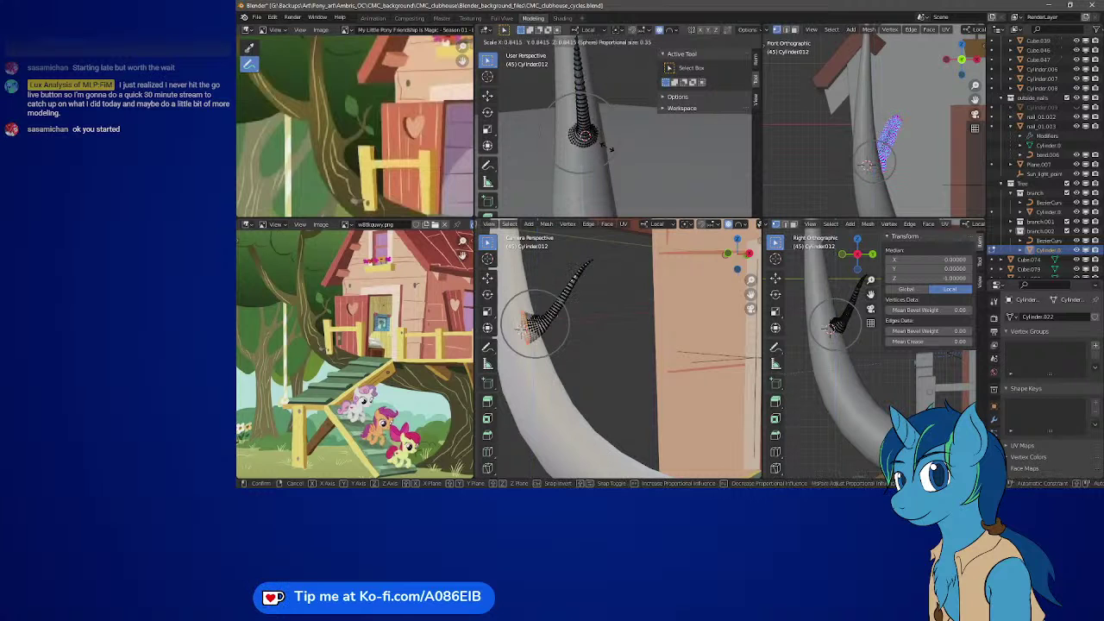
{"action": "key", "text": "z"}
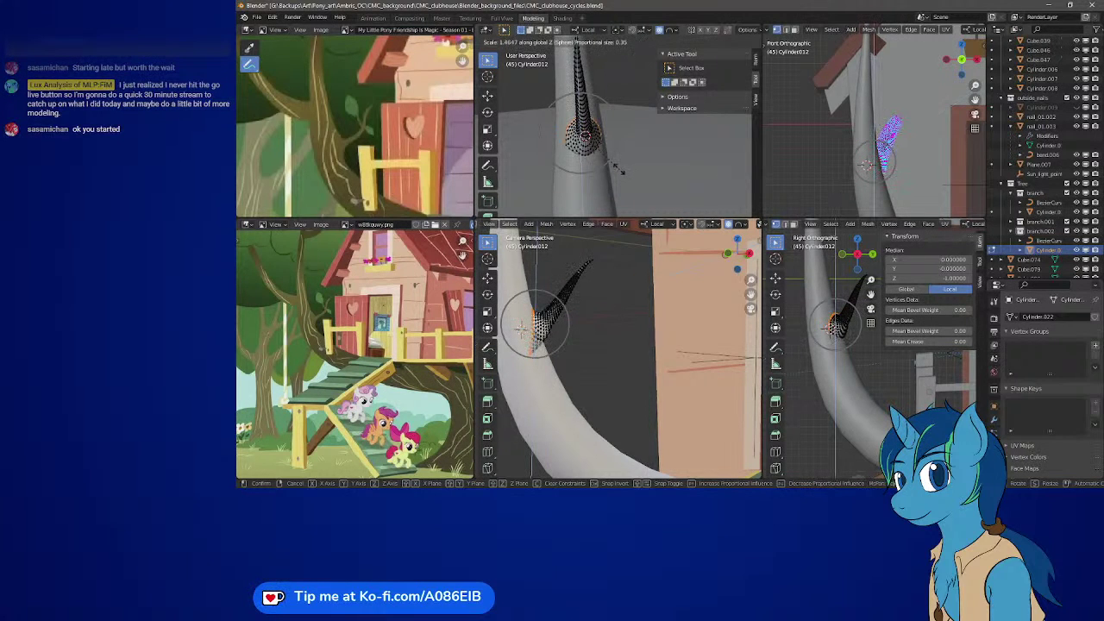
{"action": "key", "text": "z"}
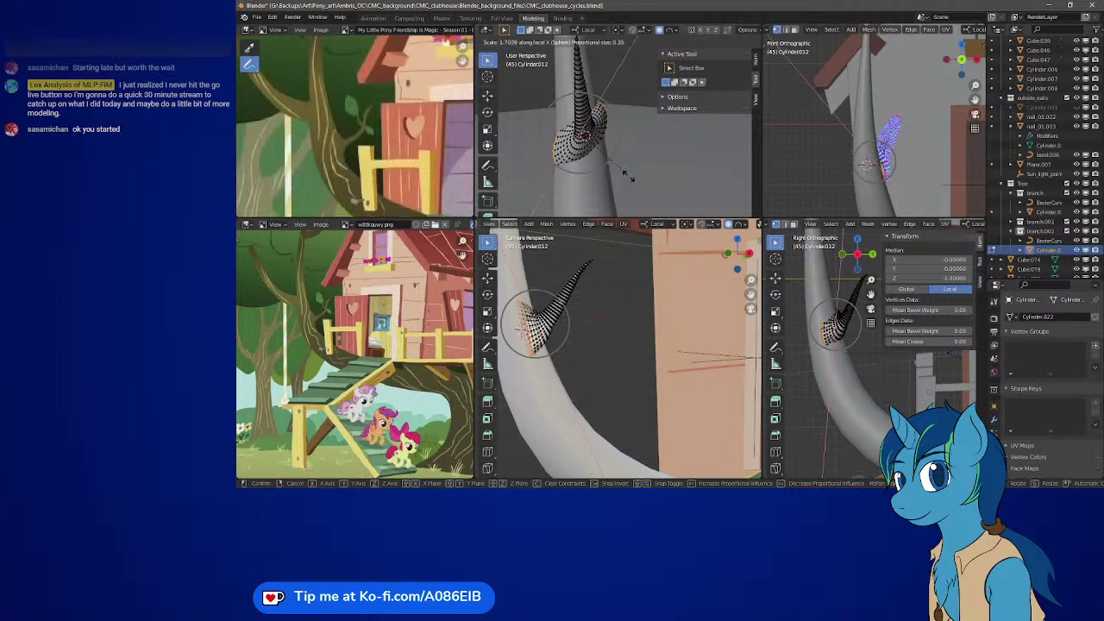
{"action": "left_click", "coordinate": [630, 174]}
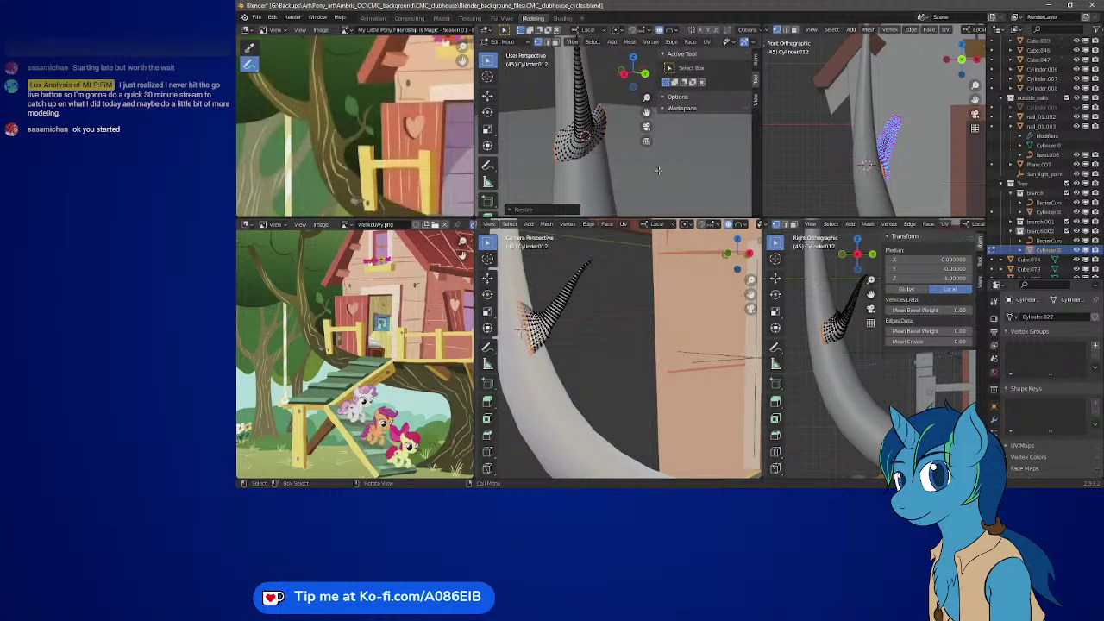
- Return to Object Mode, select branch.002's Bezier curve and open it in Edit Mode
{"action": "key", "text": "Tab"}
{"action": "left_click", "coordinate": [585, 132]}
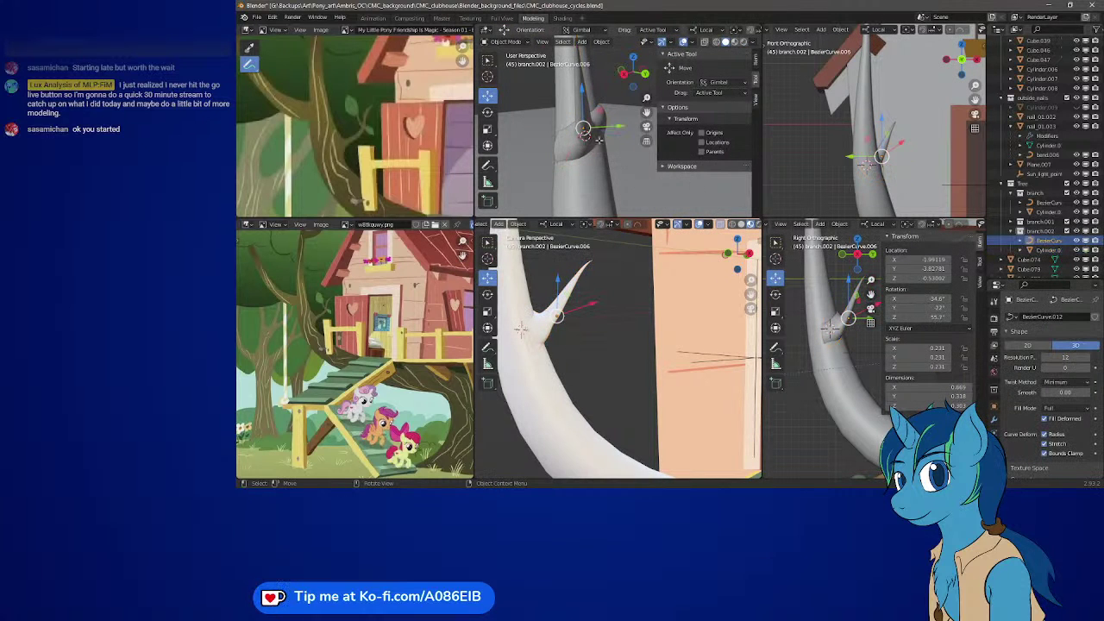
{"action": "key", "text": "Tab"}
{"action": "middle_click_drag", "start_coordinate": [599, 138], "coordinate": [526, 143]}
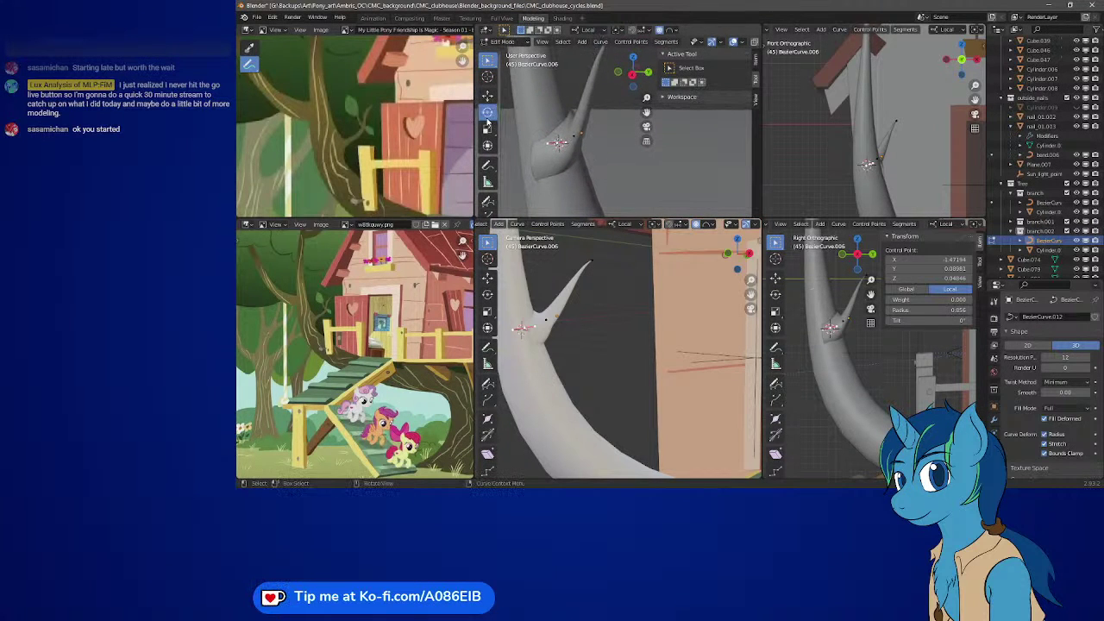
- Try rotating the curve's base control point with the Rotate tool, undo it and return to the Select Box tool
{"action": "left_click", "coordinate": [488, 113]}
{"action": "left_click_drag", "start_coordinate": [520, 147], "coordinate": [654, 168]}
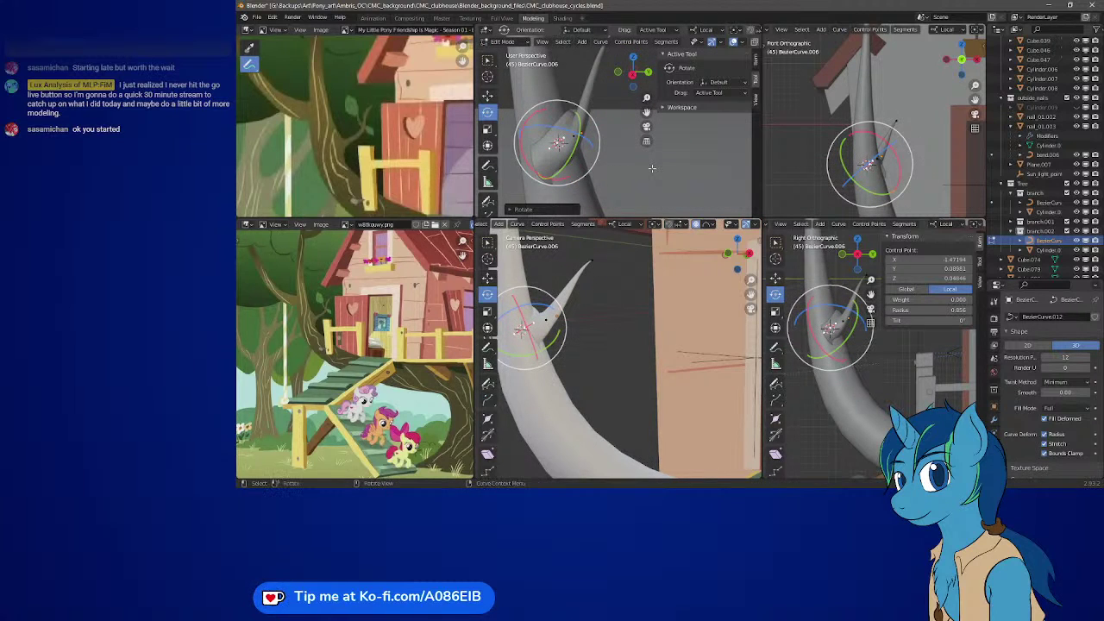
{"action": "key", "text": "ctrl+z"}
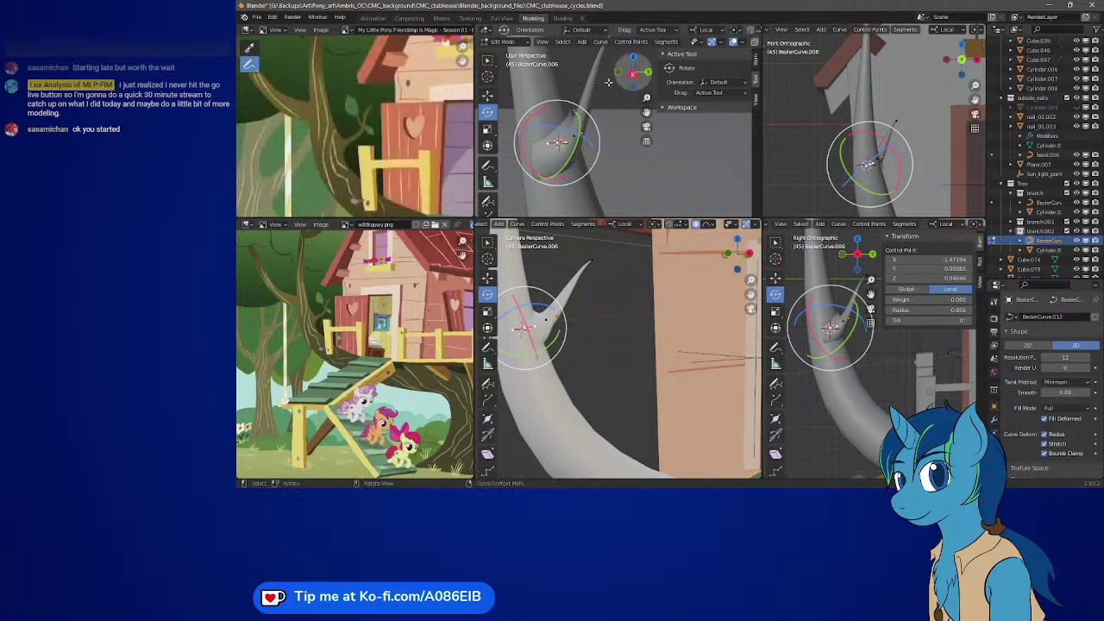
{"action": "left_click", "coordinate": [487, 62]}
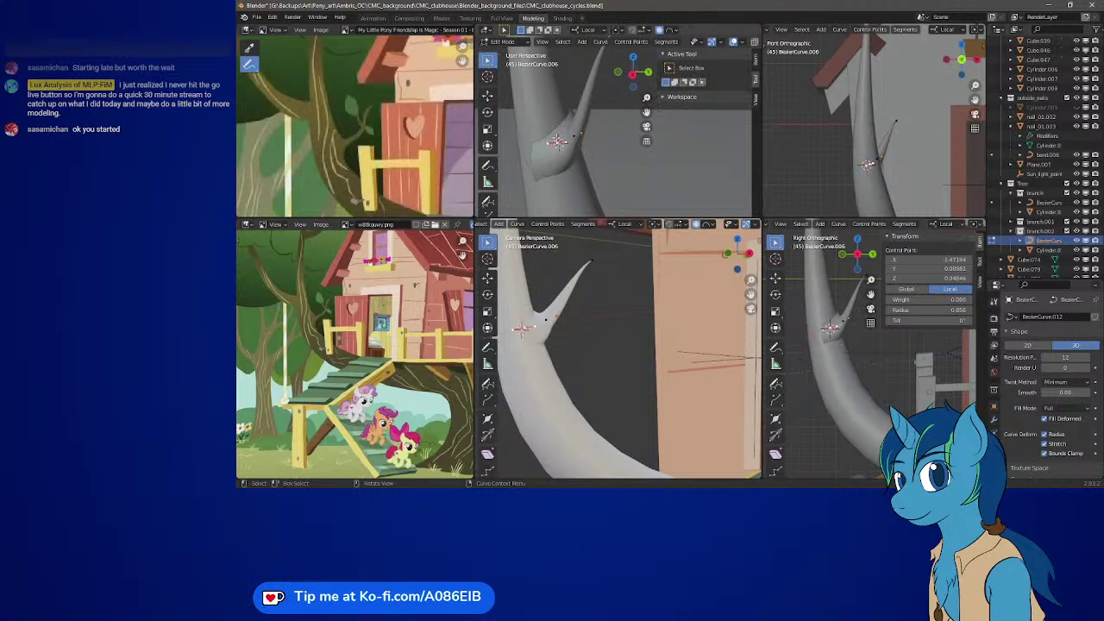
- Twist the curve's base control point to a tilt of about 26° with the Tilt tool
{"action": "scroll", "coordinate": [506, 173], "scroll_direction": "down", "scroll_amount": 1}
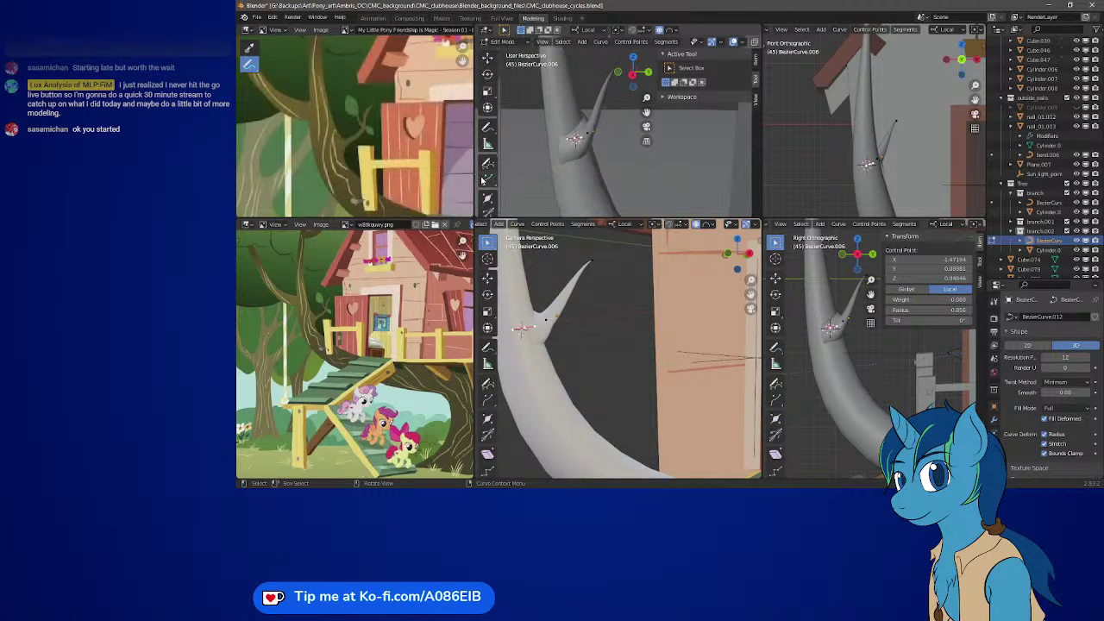
{"action": "scroll", "coordinate": [489, 185], "scroll_direction": "down", "scroll_amount": 2}
{"action": "left_click", "coordinate": [490, 195]}
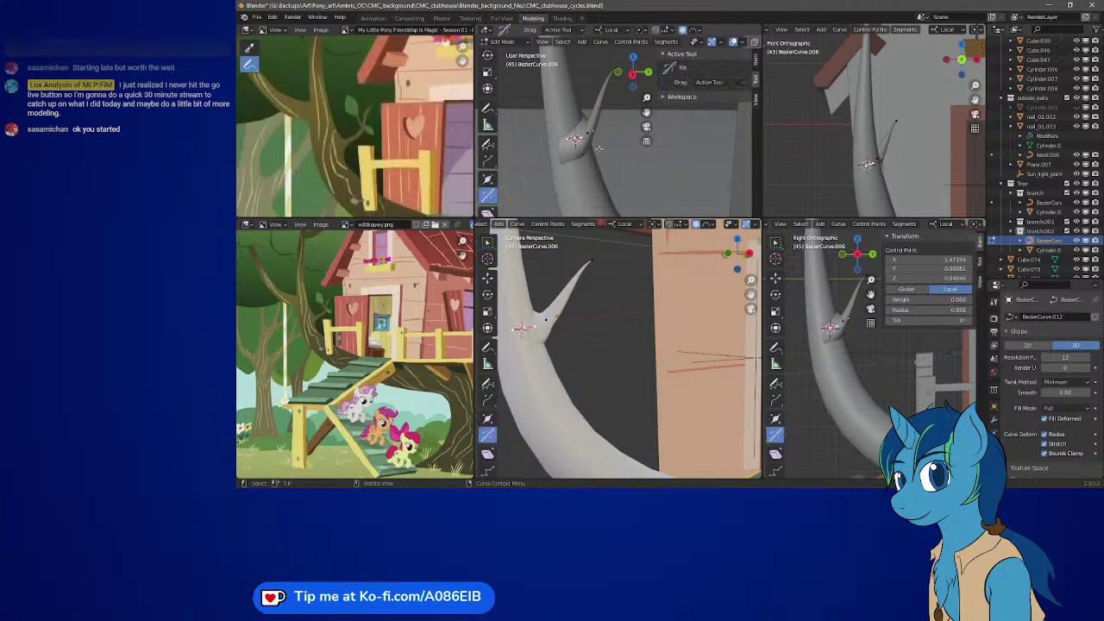
{"action": "left_click_drag", "start_coordinate": [602, 147], "coordinate": [598, 162]}
{"action": "middle_click_drag", "start_coordinate": [598, 163], "coordinate": [589, 128]}
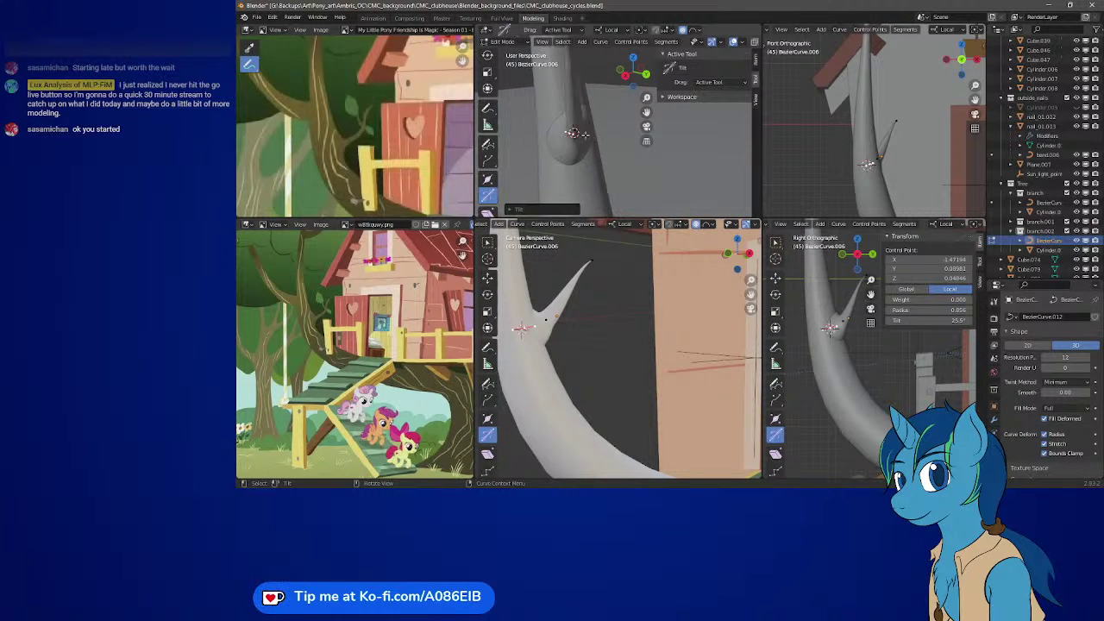
- Select the curve's middle control point and set its tilt to about 41°, undoing the first attempt
{"action": "left_click", "coordinate": [573, 131]}
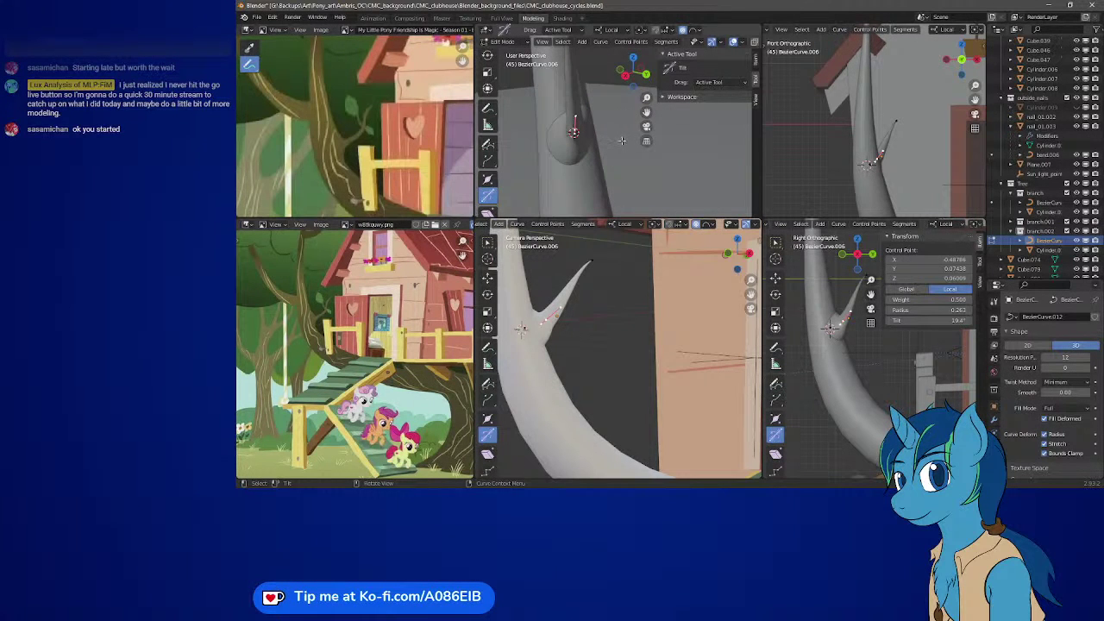
{"action": "left_click_drag", "start_coordinate": [622, 141], "coordinate": [604, 98]}
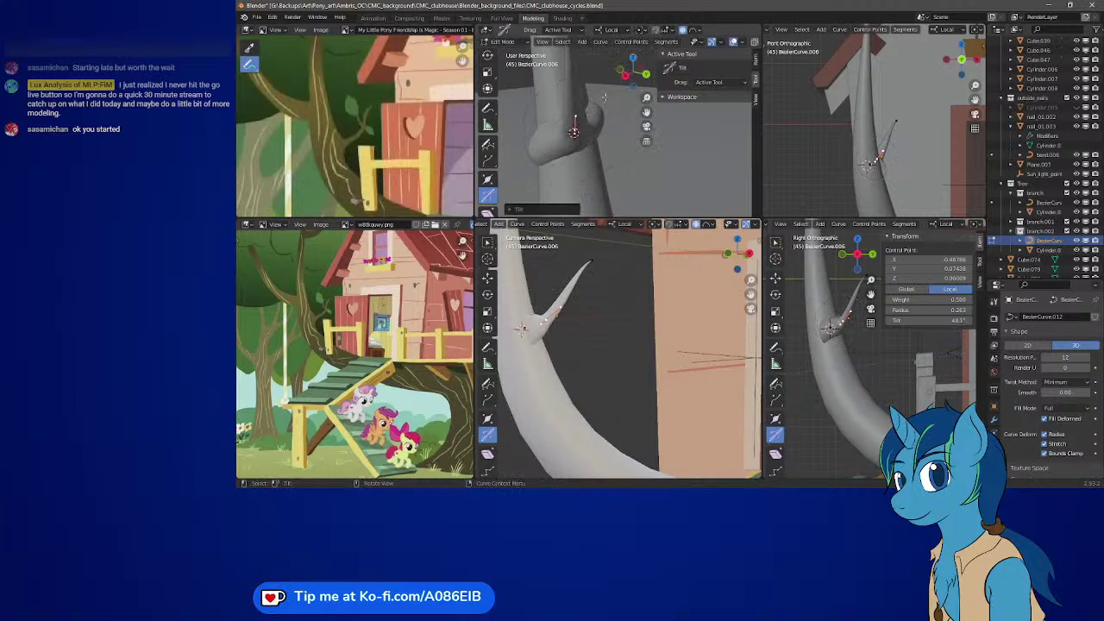
{"action": "key", "text": "ctrl+z"}
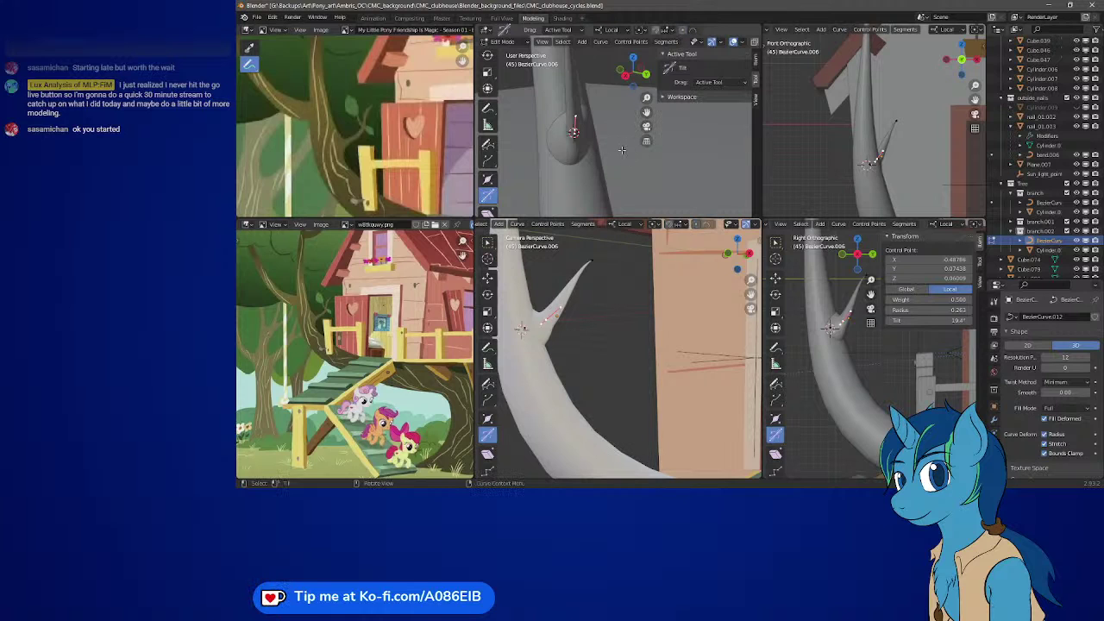
{"action": "key", "text": "ctrl+t"}
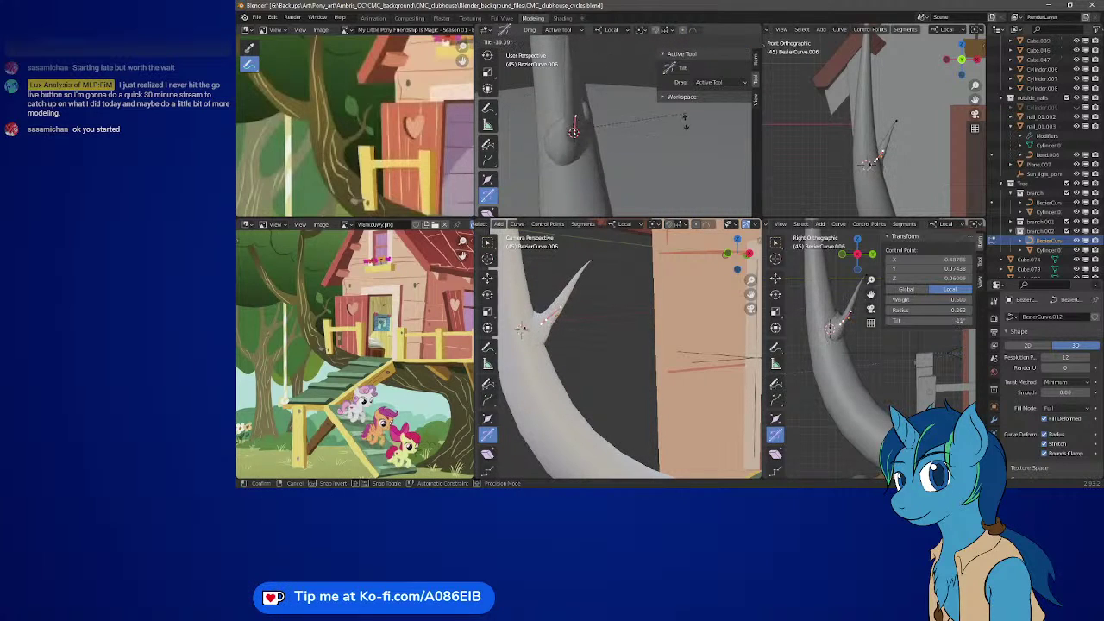
{"action": "left_click", "coordinate": [653, 198]}
- Shift the base control point along the Y axis with the Move tool, to about local Y 0.075 and Z 0.038
{"action": "middle_click_drag", "start_coordinate": [638, 185], "coordinate": [610, 145]}
{"action": "left_click", "coordinate": [618, 142]}
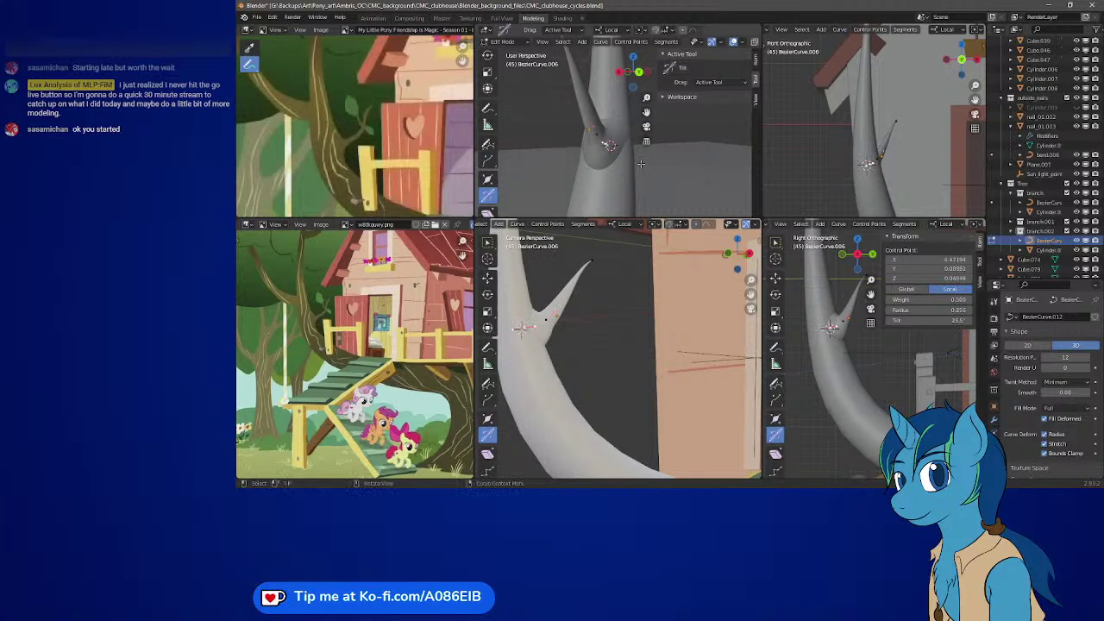
{"action": "key", "text": "g"}
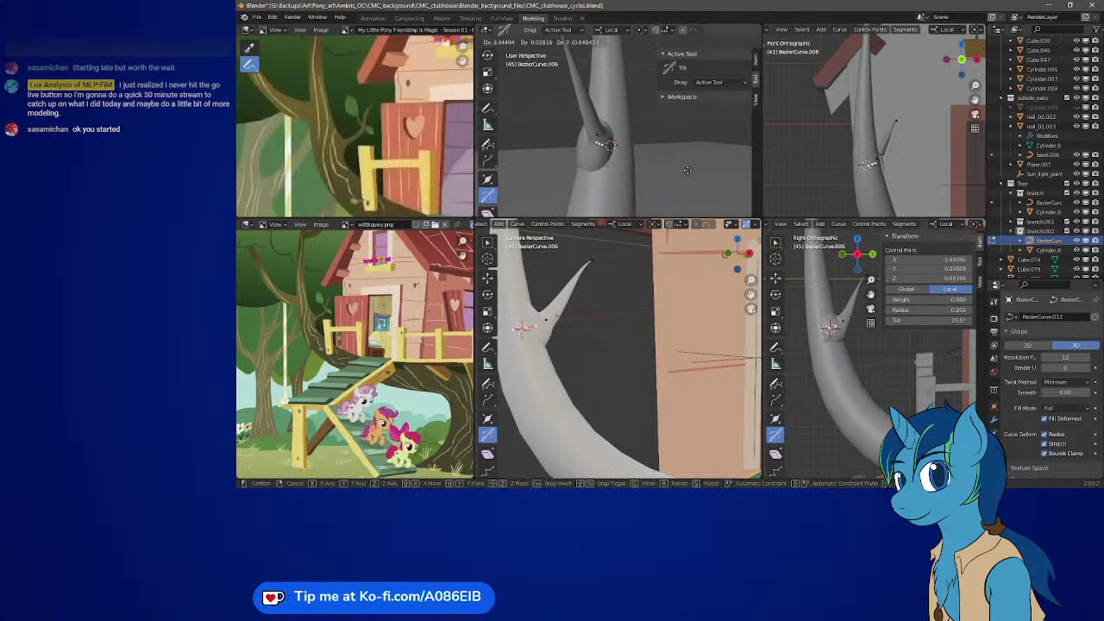
{"action": "right_click", "coordinate": [693, 170]}
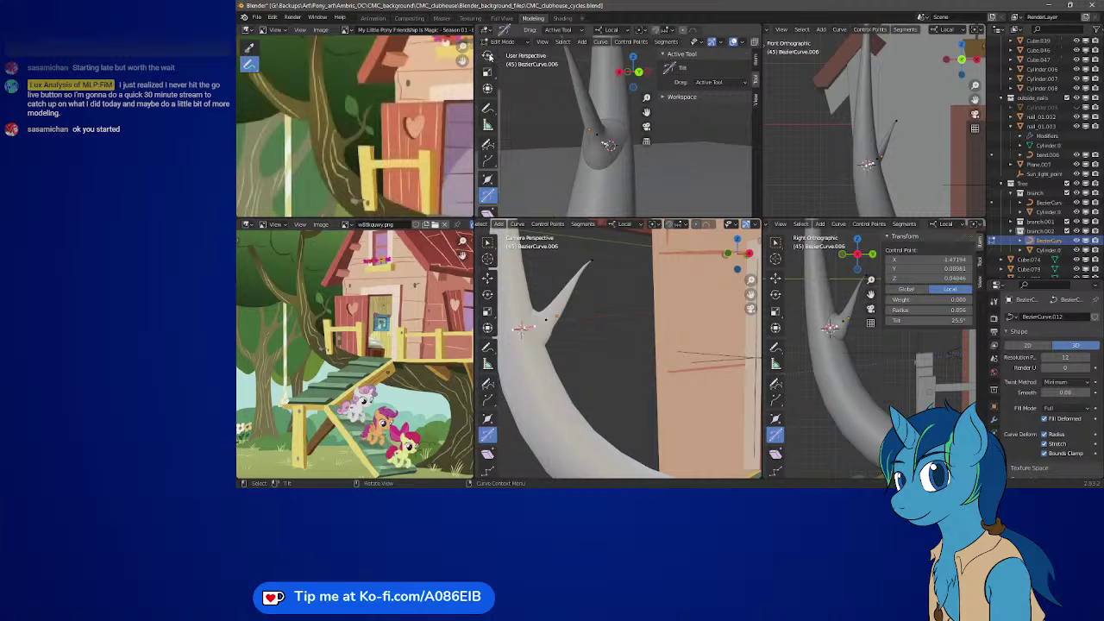
{"action": "scroll", "coordinate": [488, 64], "scroll_direction": "up", "scroll_amount": 1}
{"action": "left_click", "coordinate": [488, 95]}
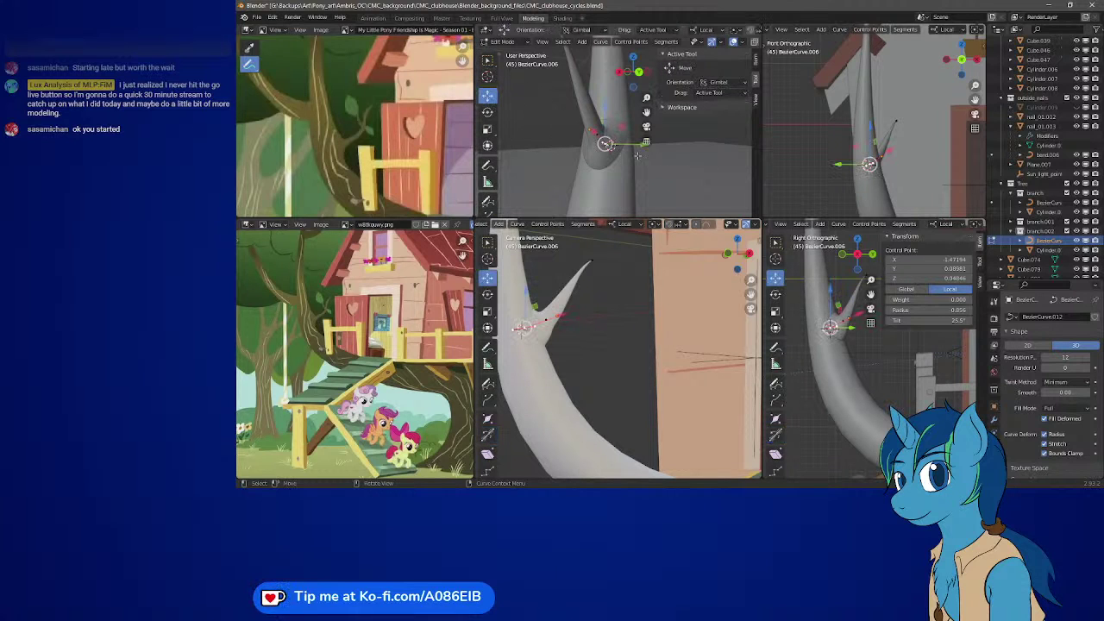
{"action": "left_click_drag", "start_coordinate": [637, 148], "coordinate": [636, 151]}
{"action": "middle_click_drag", "start_coordinate": [636, 151], "coordinate": [614, 128]}
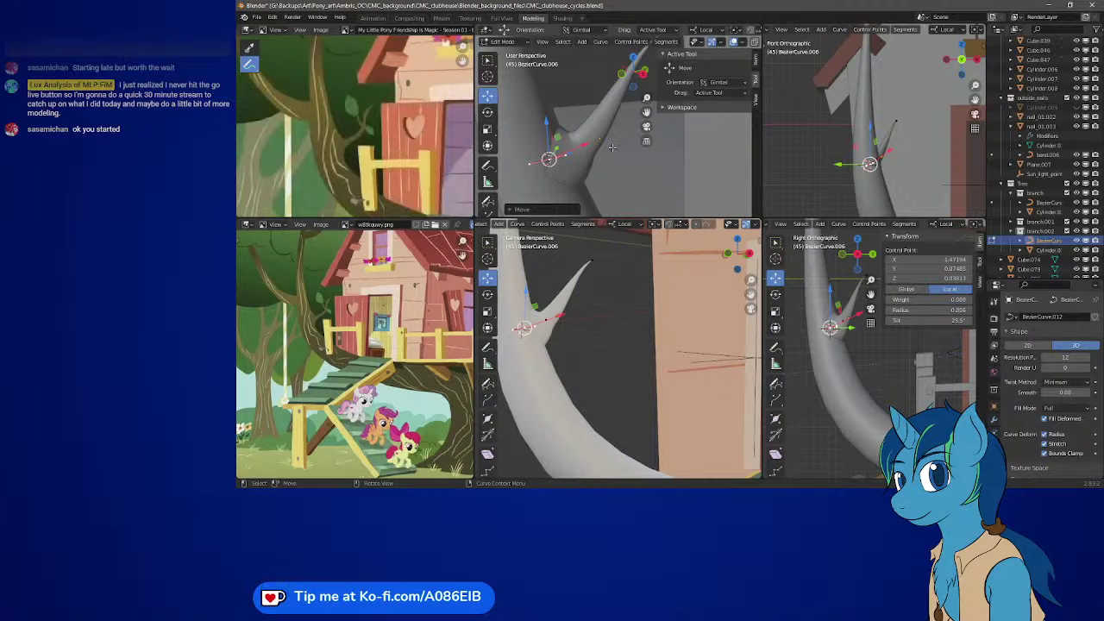
- Subdivide the curve segment between the middle and tip control points and select the new point
{"action": "left_click", "coordinate": [573, 344]}
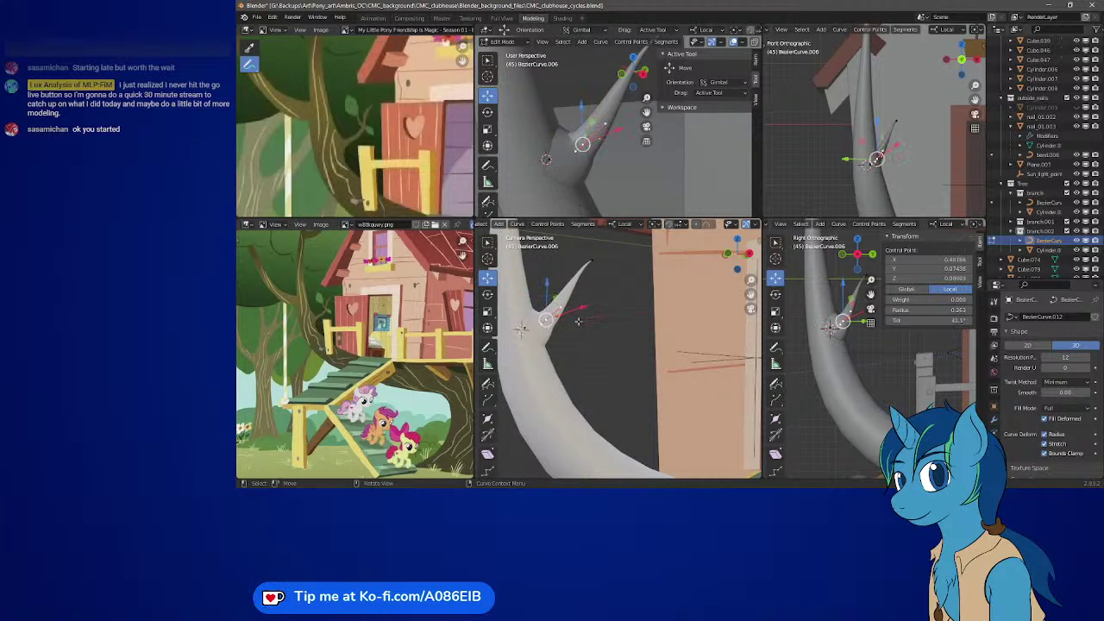
{"action": "key", "text": "s"}
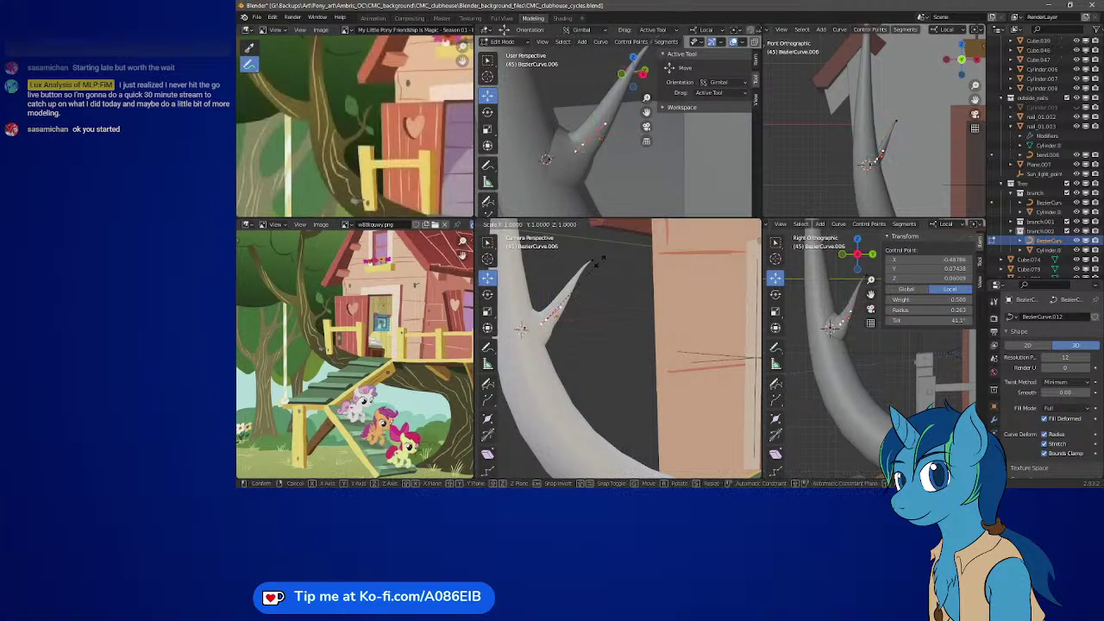
{"action": "key", "text": "Escape"}
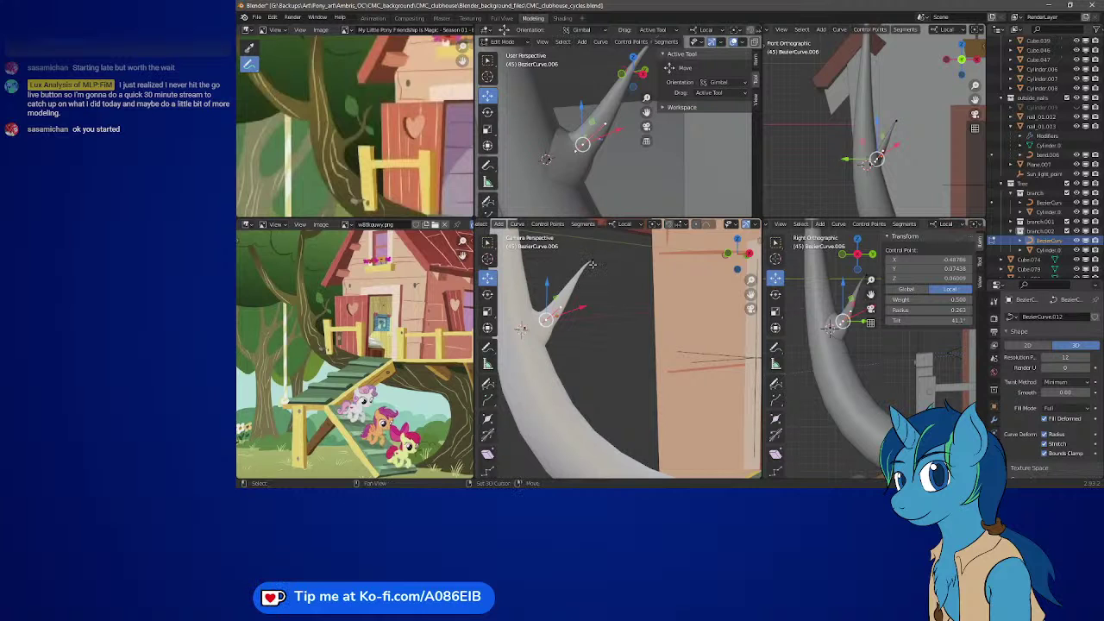
{"action": "left_click", "coordinate": [594, 262], "text": "shift"}
{"action": "right_click", "coordinate": [613, 293]}
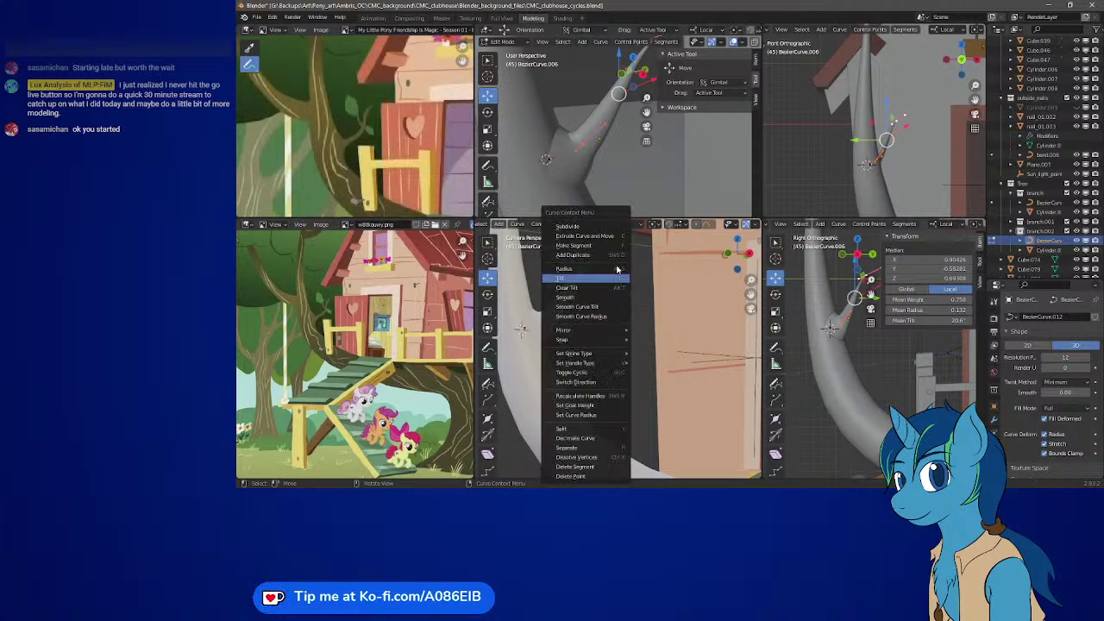
{"action": "left_click", "coordinate": [597, 231]}
{"action": "left_click", "coordinate": [570, 287]}
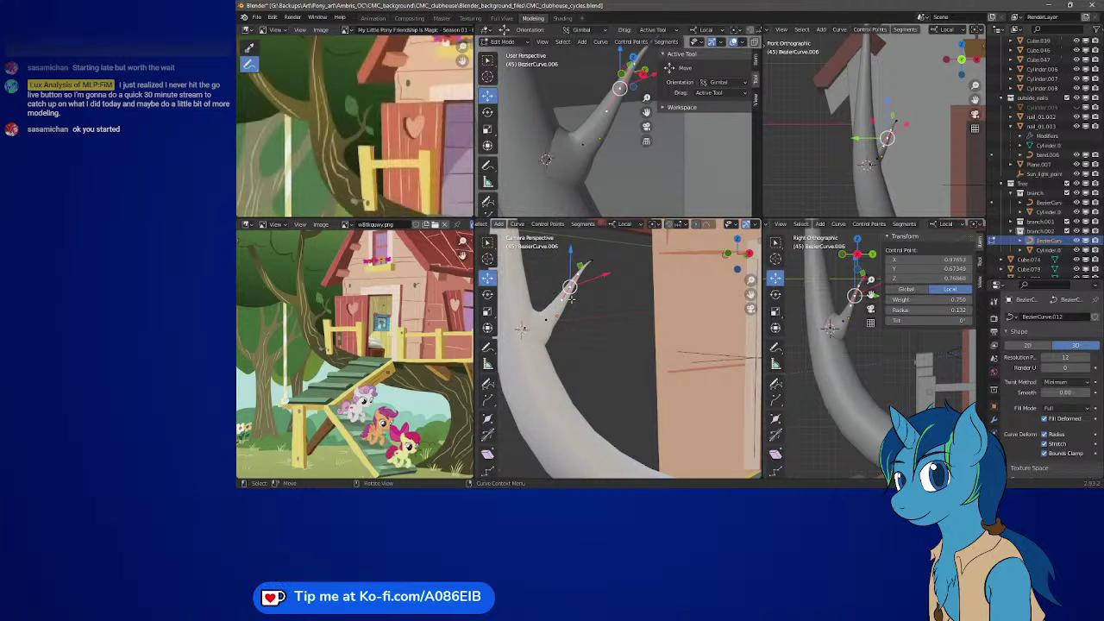
- Bend the branch by moving the lower and upper handles of the curve's second-to-last control point, undoing the overshooting handle move
{"action": "left_click", "coordinate": [563, 299]}
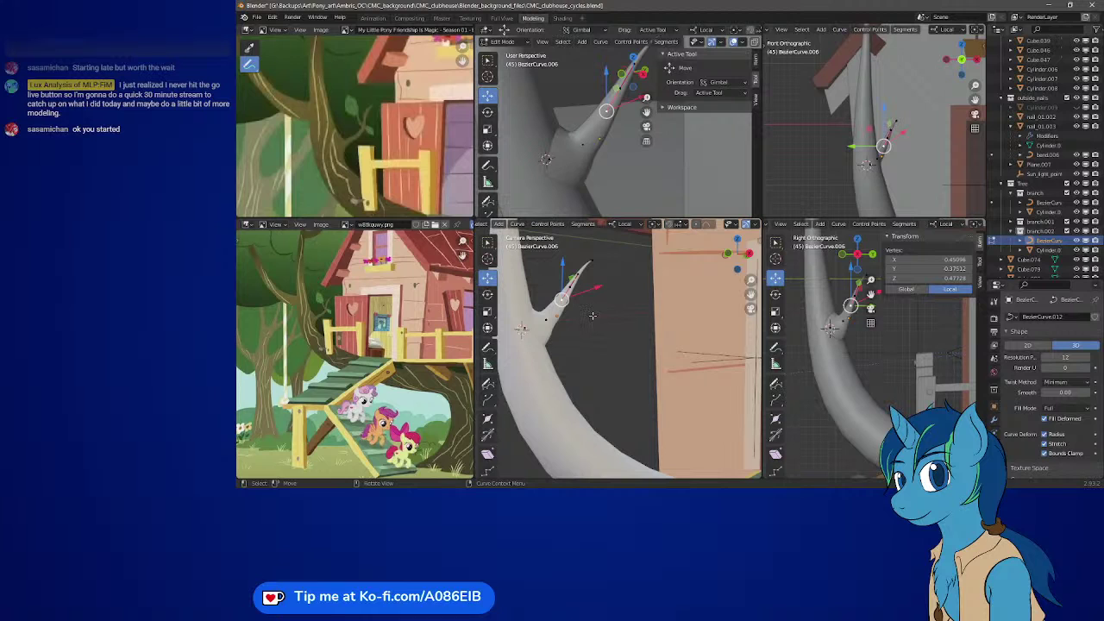
{"action": "key", "text": "g"}
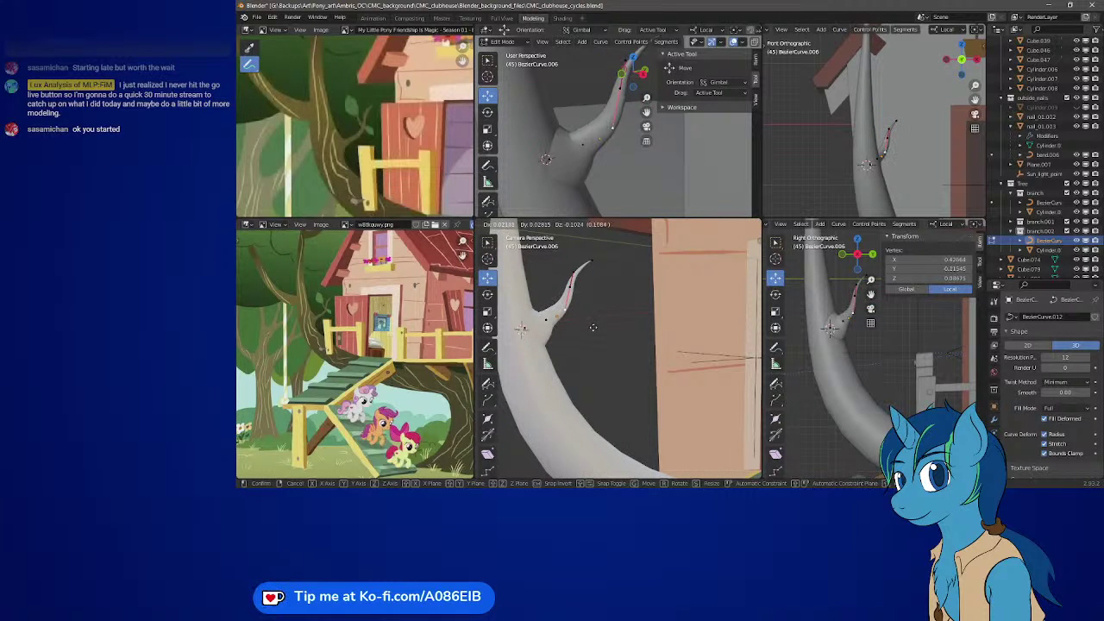
{"action": "left_click", "coordinate": [593, 332]}
{"action": "key", "text": "ctrl+z"}
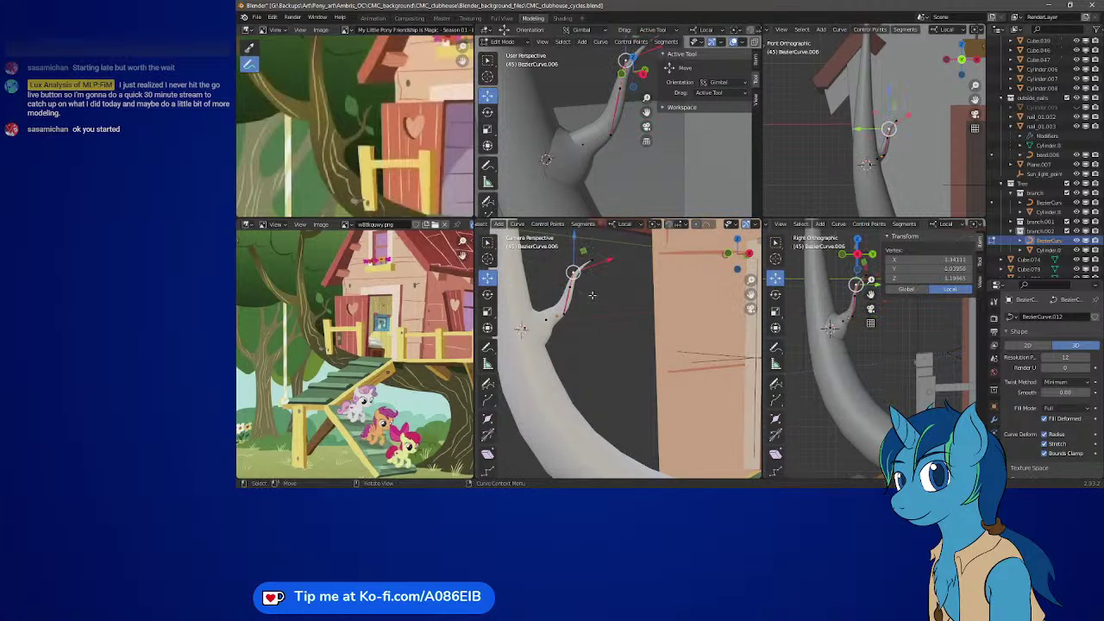
{"action": "key", "text": "g"}
{"action": "left_click", "coordinate": [591, 281]}
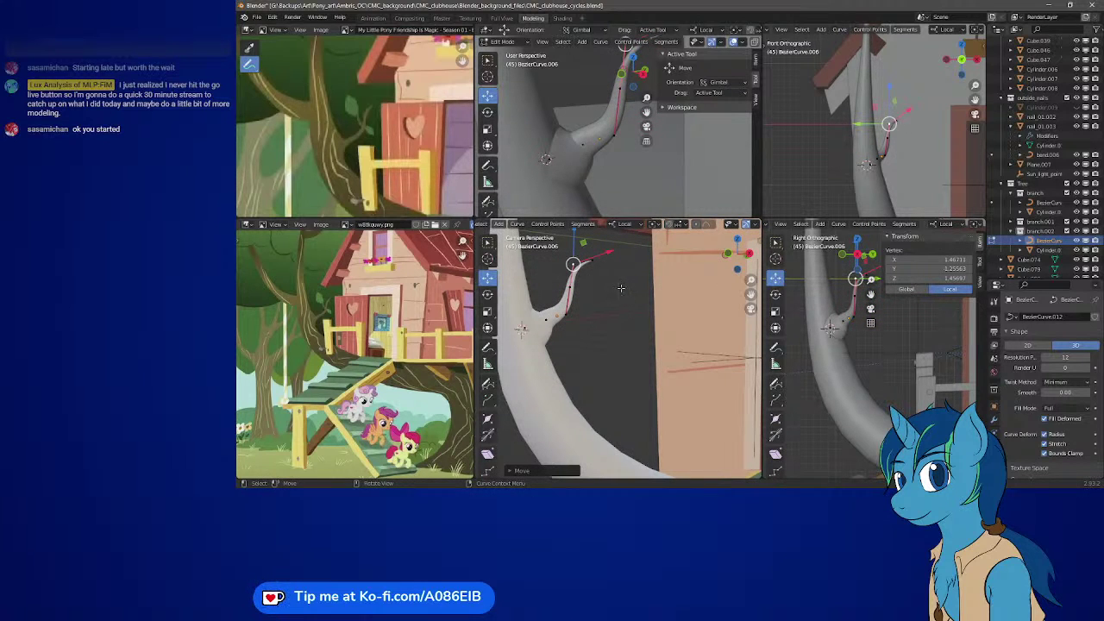
{"action": "key", "text": "ctrl+z"}
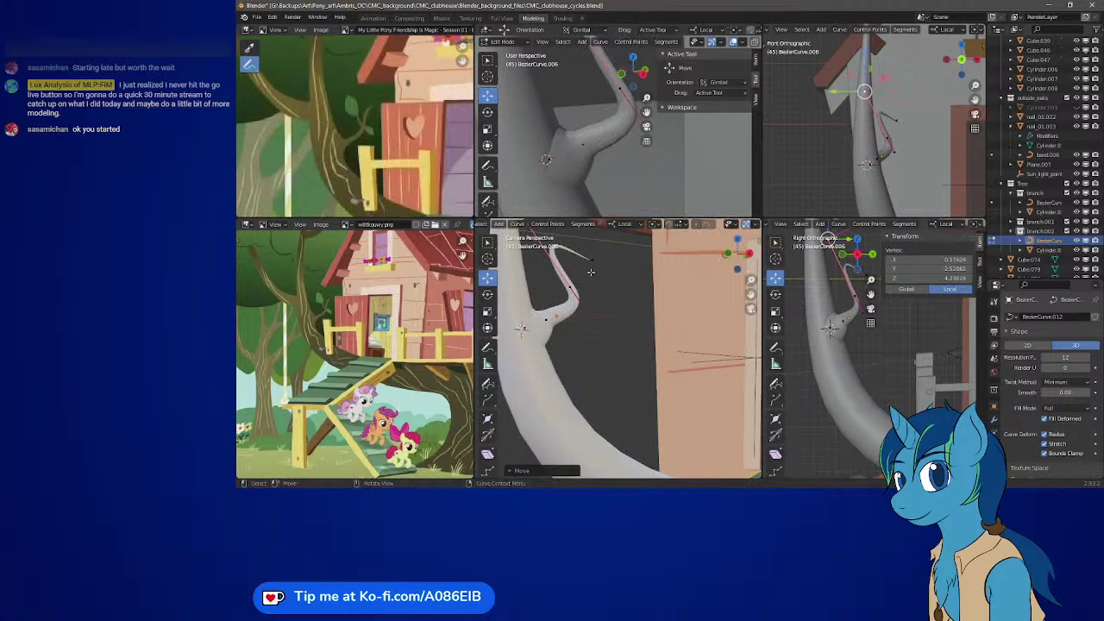
{"action": "key", "text": "ctrl+z"}
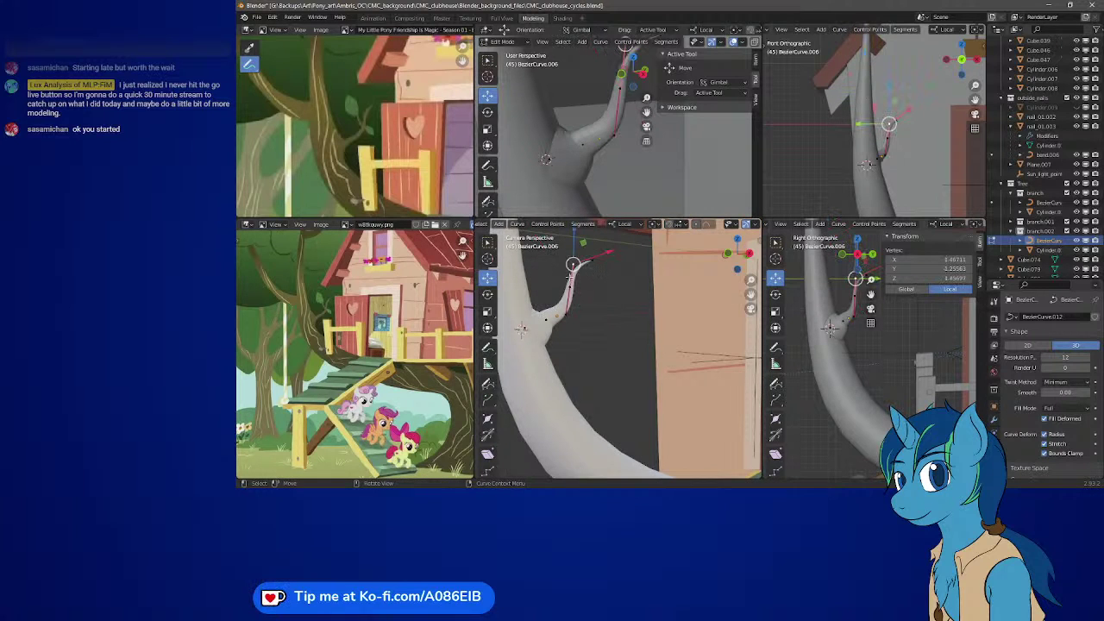
- Select that control point together with the tip point, subdivide the segment between them, and clear the selection
{"action": "key", "text": "w"}
{"action": "key", "text": "ctrl+z"}
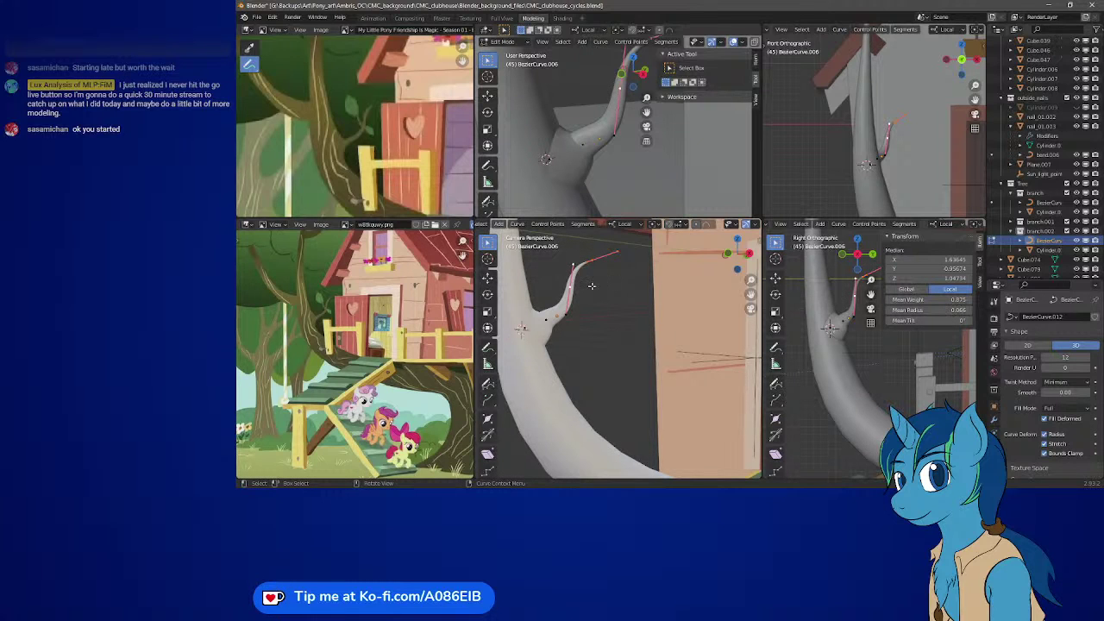
{"action": "right_click", "coordinate": [592, 285]}
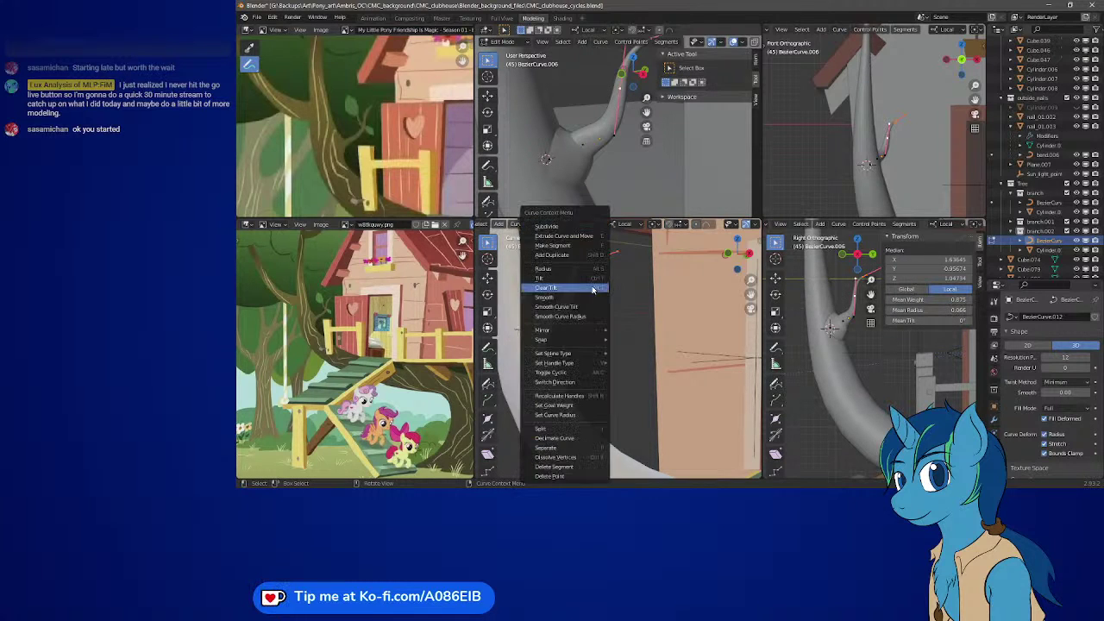
{"action": "left_click", "coordinate": [578, 235]}
{"action": "left_click", "coordinate": [580, 268]}
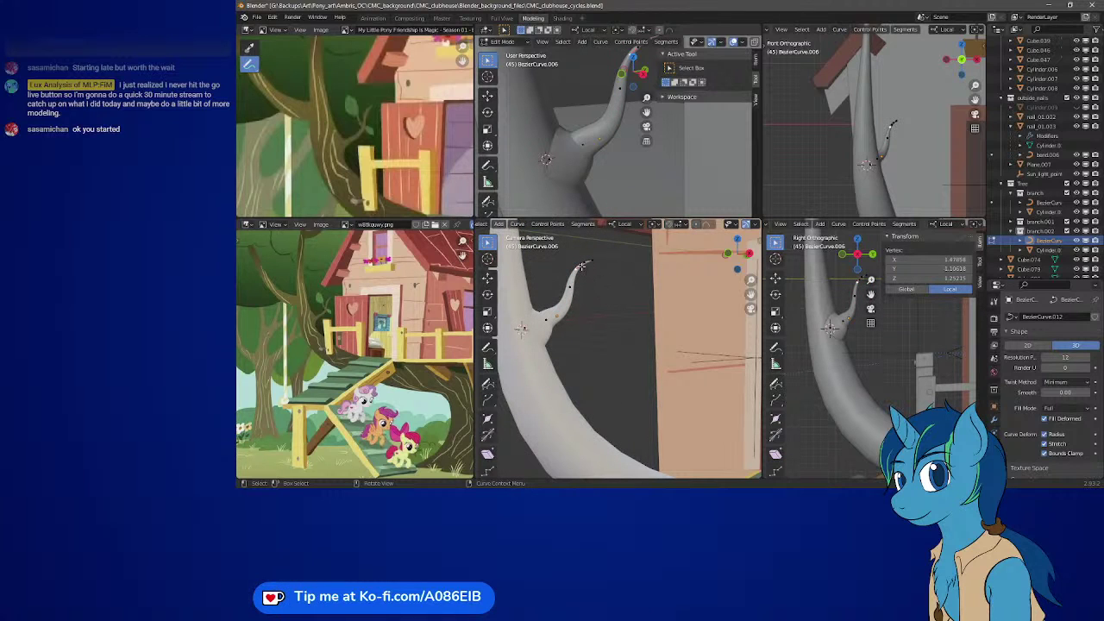
{"action": "left_click", "coordinate": [583, 266]}
{"action": "key", "text": "alt+a"}
- Select the new control point near the branch tip and thicken it to a radius of about 0.1 with the Radius tool
{"action": "scroll", "coordinate": [589, 279], "scroll_direction": "up", "scroll_amount": 5}
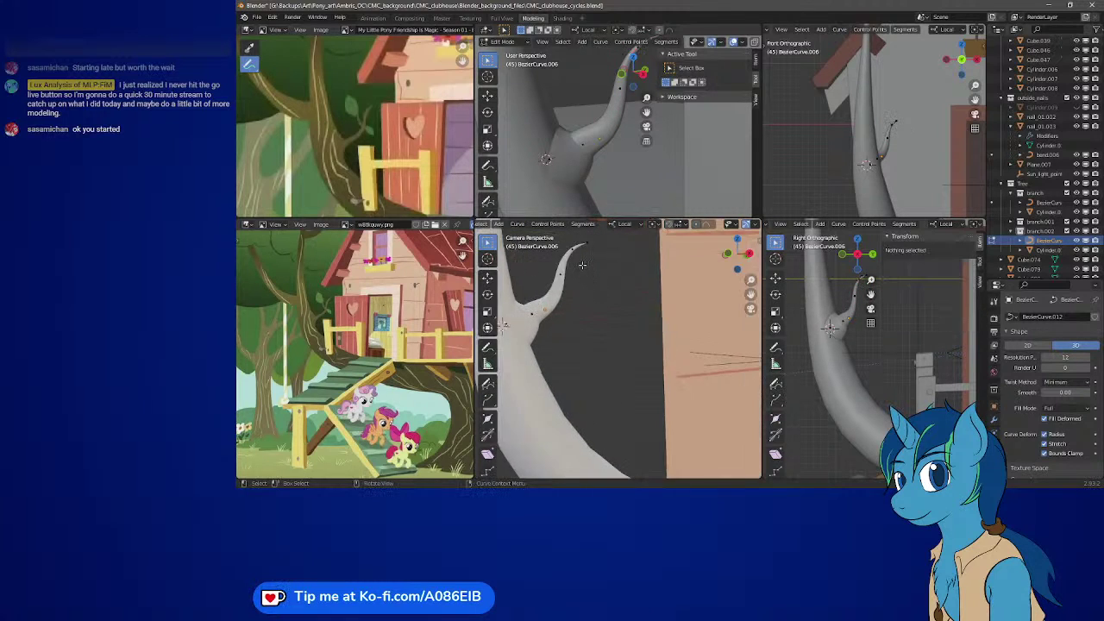
{"action": "scroll", "coordinate": [605, 318], "scroll_direction": "down", "scroll_amount": 5}
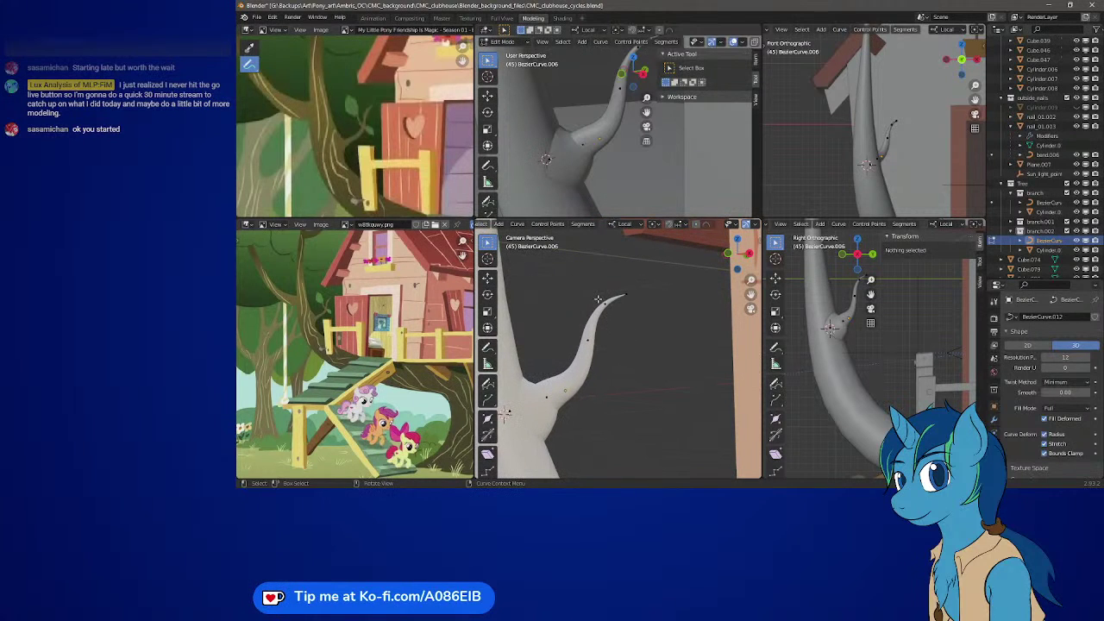
{"action": "left_click", "coordinate": [599, 299]}
{"action": "left_click", "coordinate": [487, 419]}
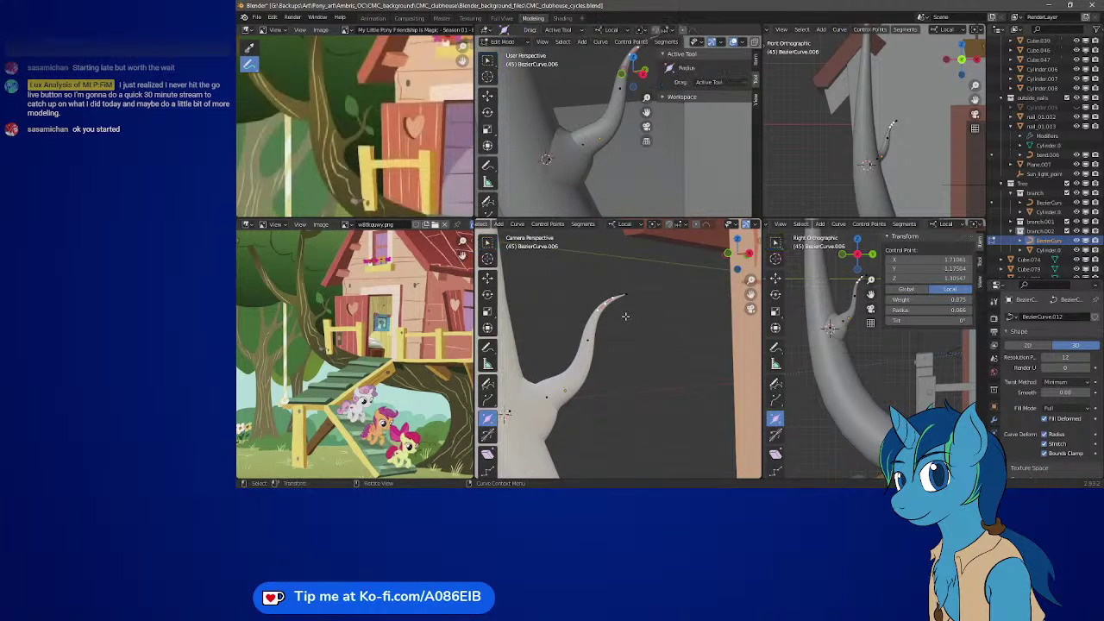
{"action": "left_click_drag", "start_coordinate": [626, 316], "coordinate": [625, 346]}
{"action": "left_click", "coordinate": [591, 341]}
{"action": "left_click", "coordinate": [606, 298]}
{"action": "key", "text": "alt+s"}
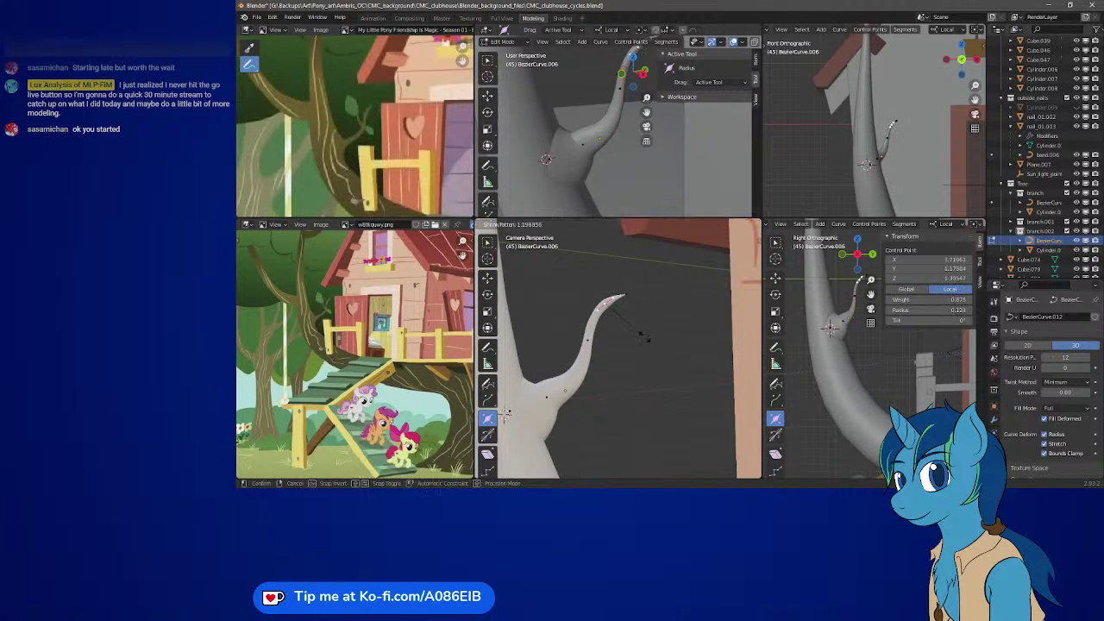
{"action": "left_click", "coordinate": [652, 335]}
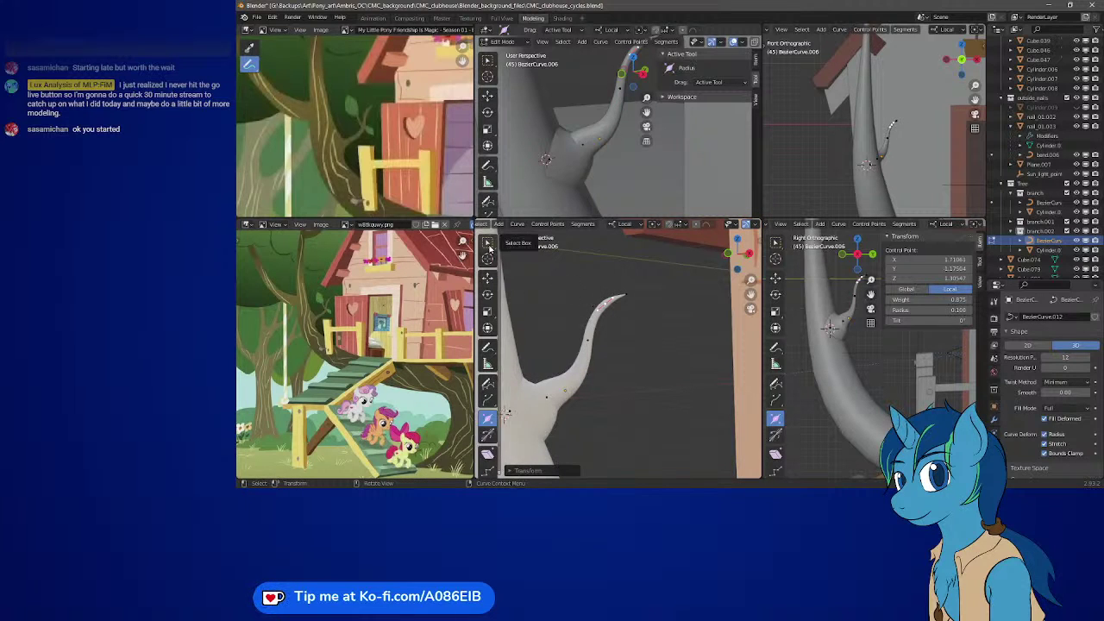
- Move both handles of the new control point to smooth the bend below the branch tip
{"action": "left_click", "coordinate": [488, 241]}
{"action": "key", "text": "g"}
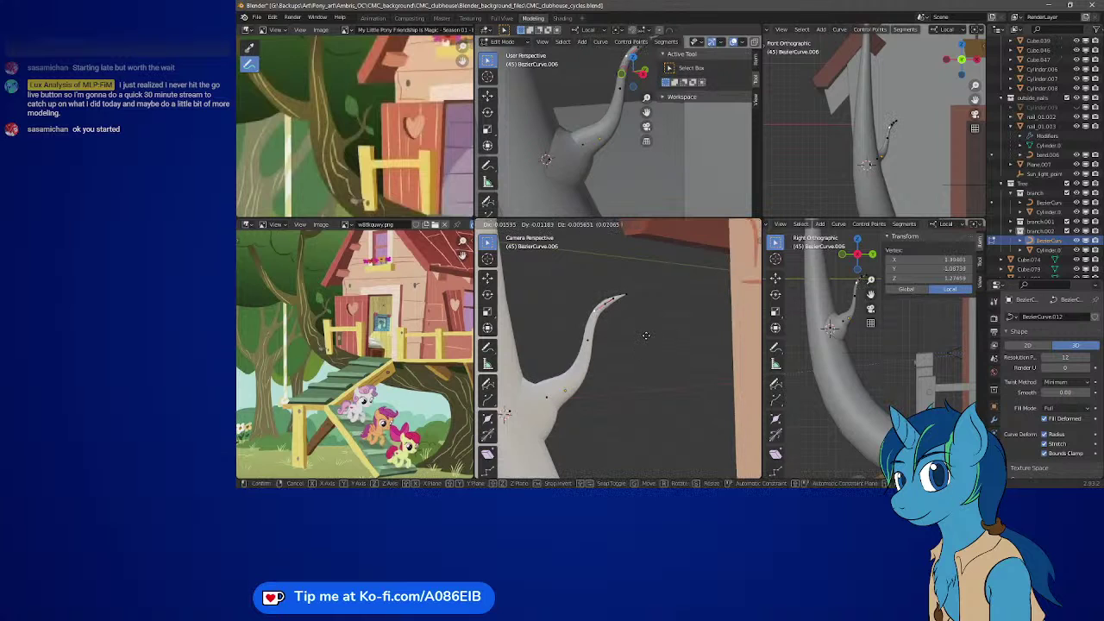
{"action": "left_click", "coordinate": [662, 333]}
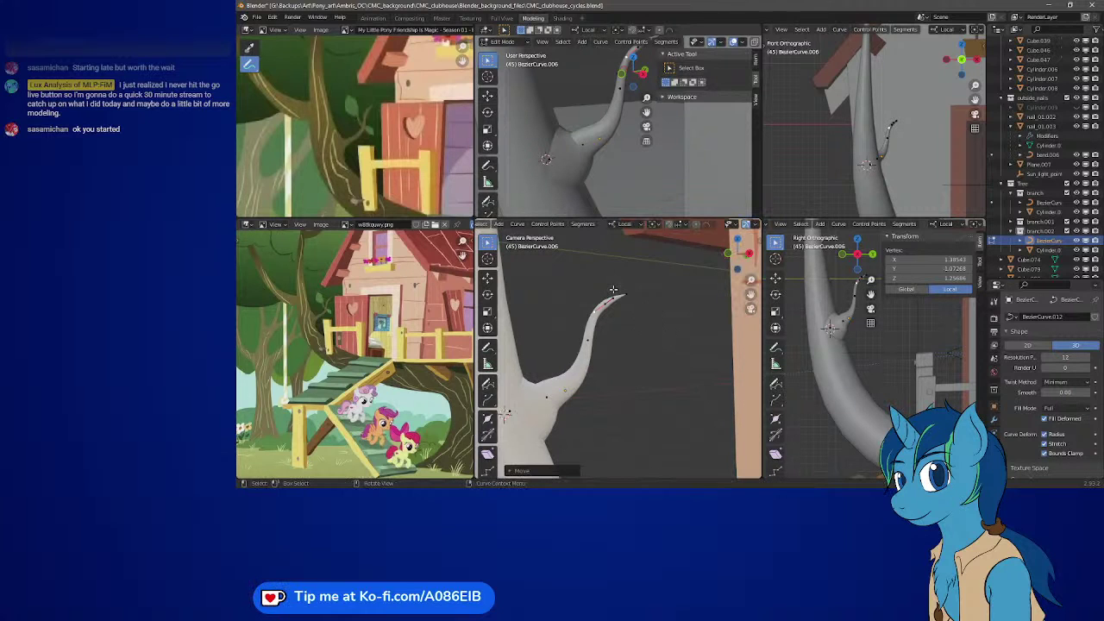
{"action": "key", "text": "g"}
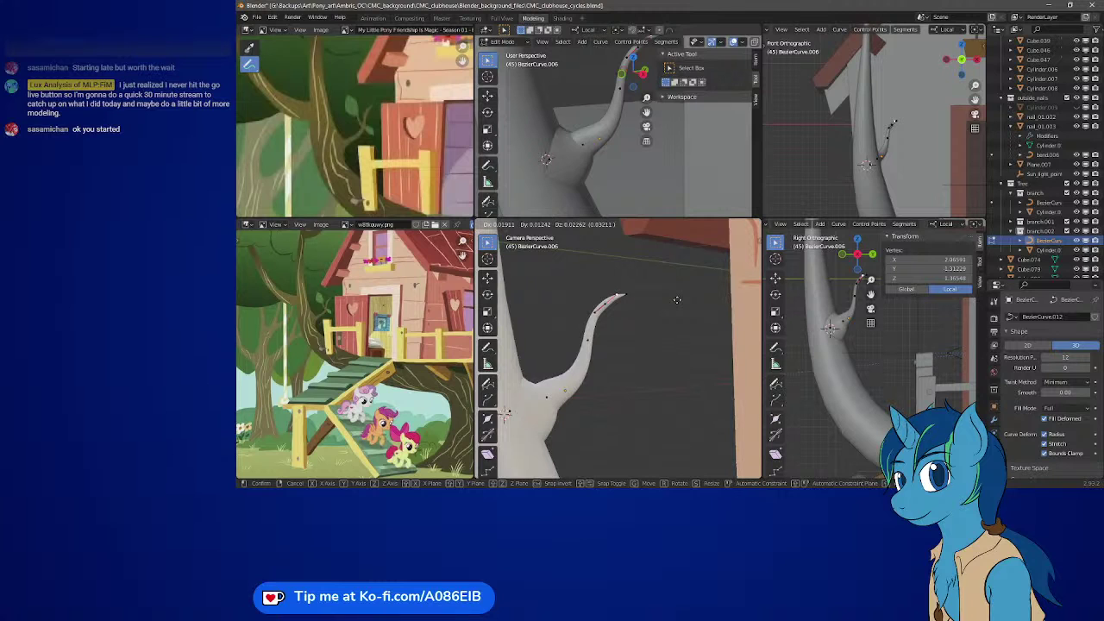
{"action": "left_click", "coordinate": [678, 299]}
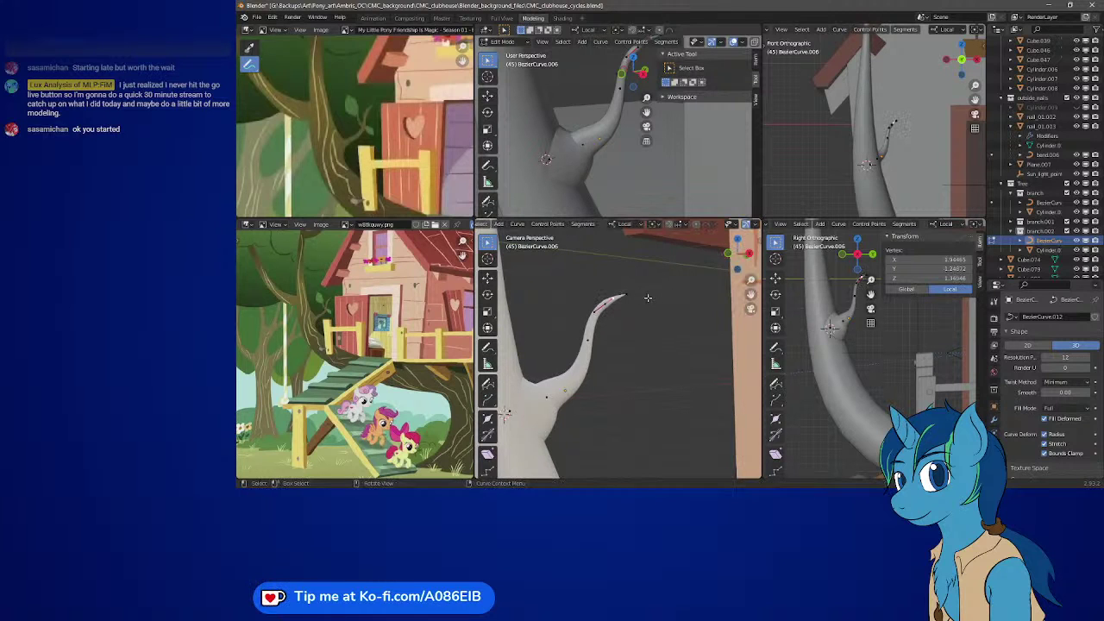
- Nudge the tip control point to about local X 2.29, Y 1.28 and Z 1.39, and rotate it slightly
{"action": "key", "text": "e"}
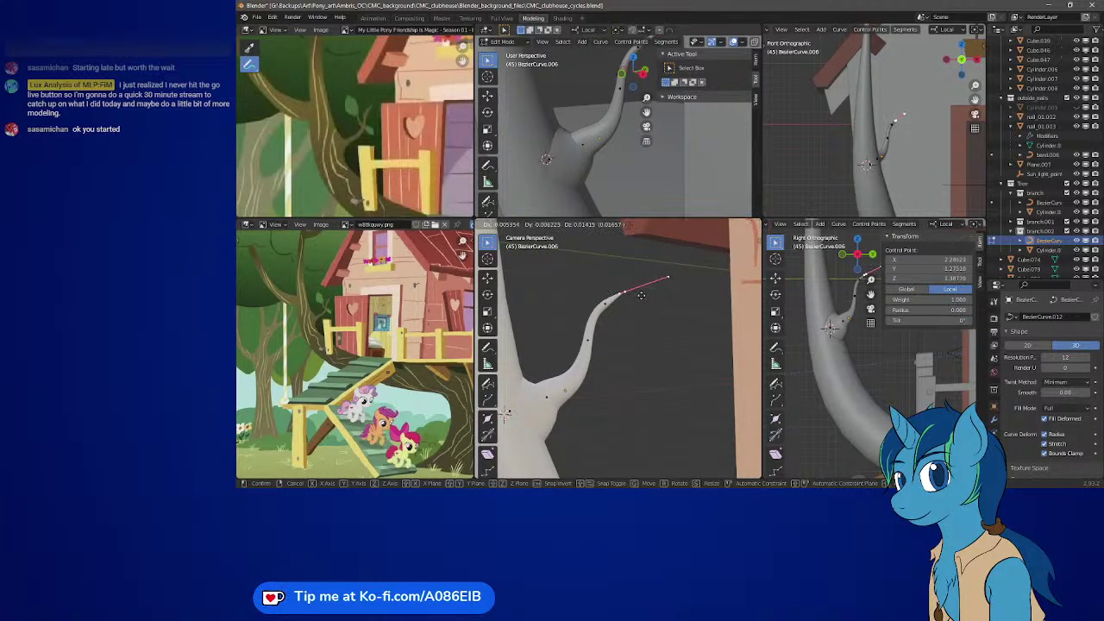
{"action": "left_click", "coordinate": [666, 308]}
{"action": "key", "text": "r"}
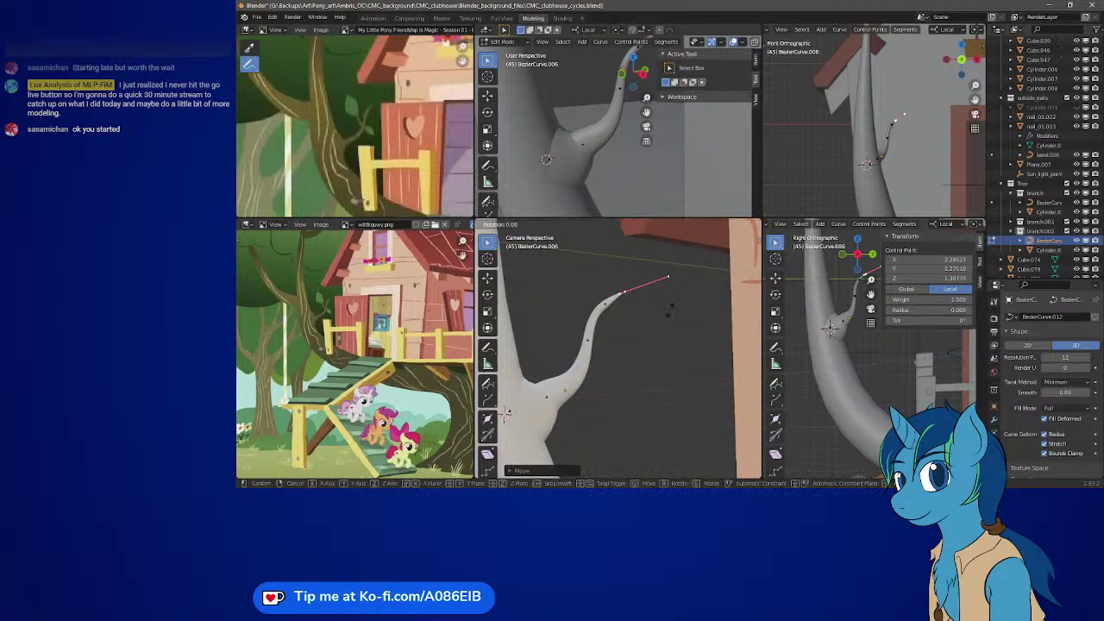
{"action": "left_click", "coordinate": [671, 301]}
- Readjust both handles of the control point just below the tip, placing its lower handle at about local X 1.49
{"action": "left_click", "coordinate": [616, 304]}
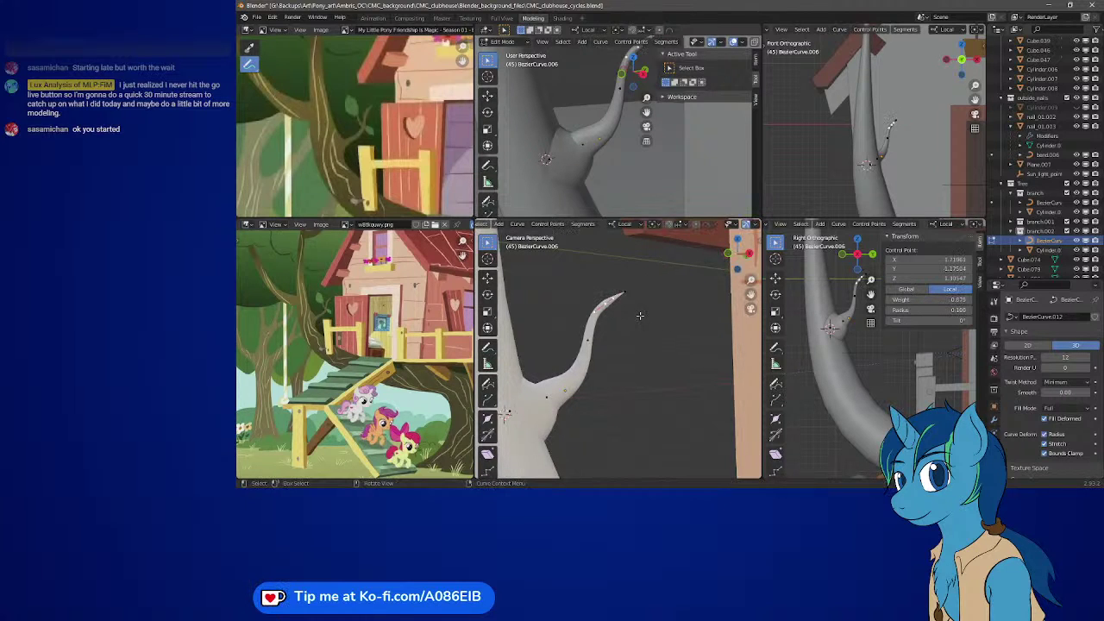
{"action": "key", "text": "g"}
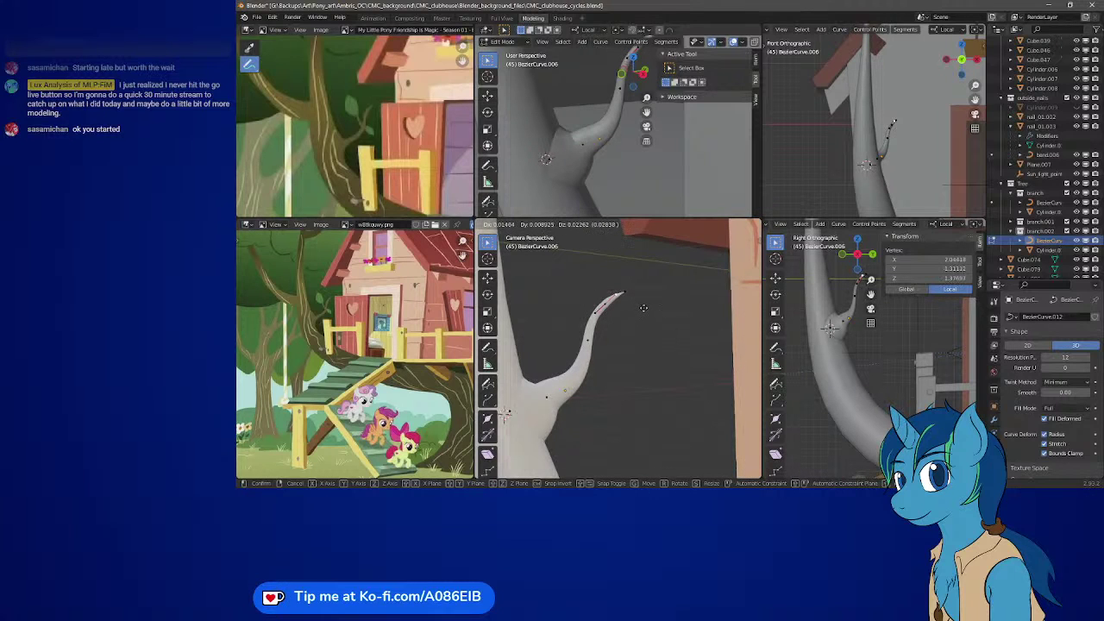
{"action": "left_click", "coordinate": [643, 308]}
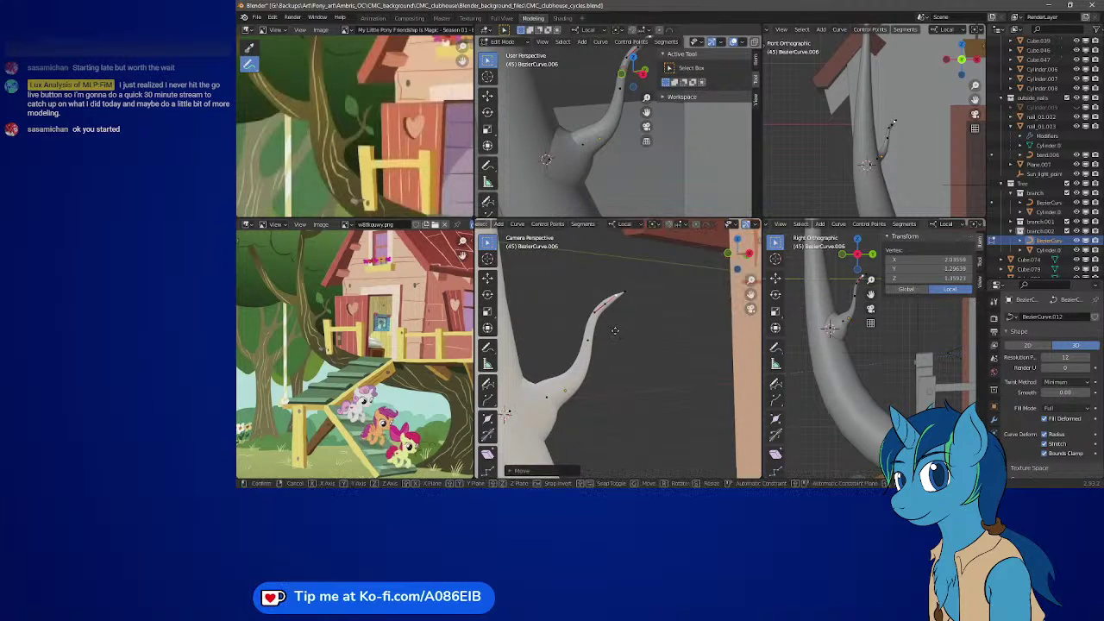
{"action": "key", "text": "g"}
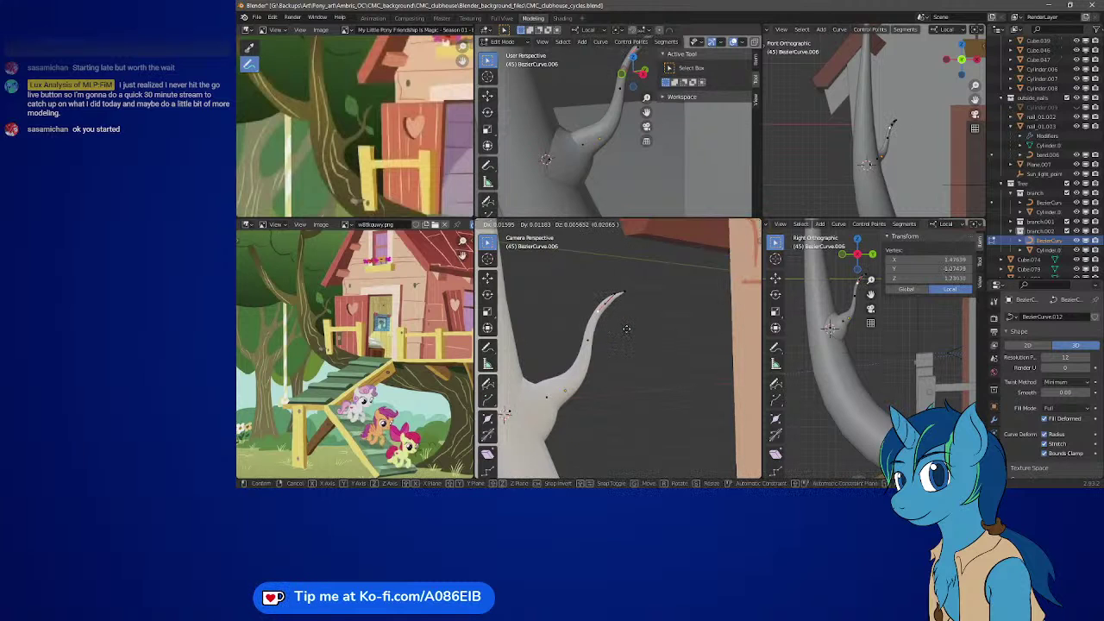
{"action": "left_click", "coordinate": [690, 352]}
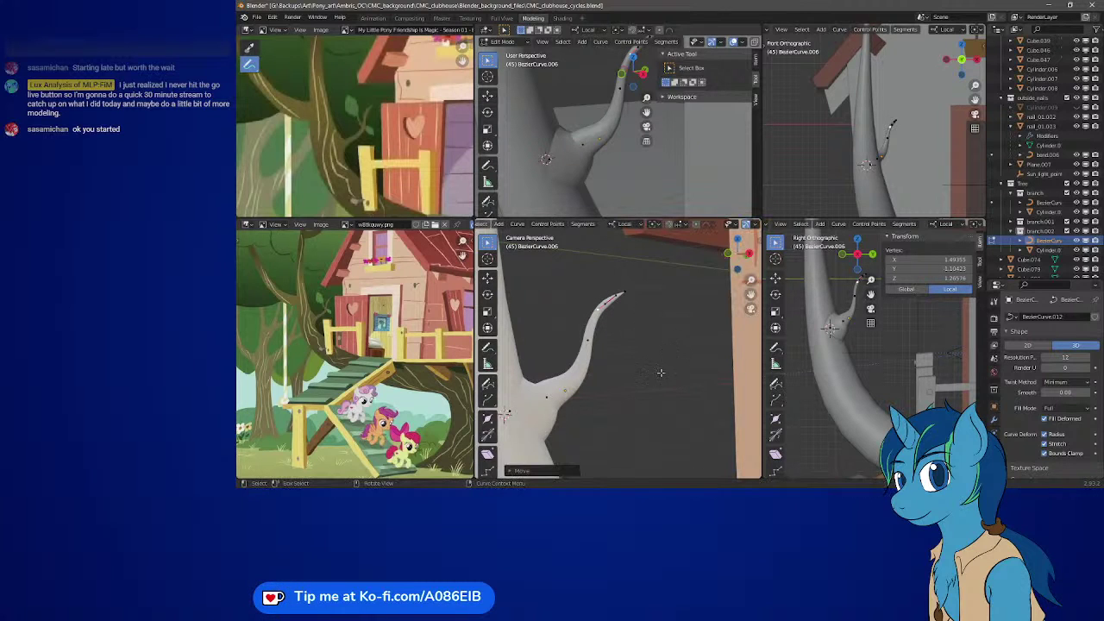
- Twist the base control point inside the trunk with the Tilt tool, and select the neighbouring control point at the joint
{"action": "scroll", "coordinate": [661, 369], "scroll_direction": "down", "scroll_amount": 4}
{"action": "scroll", "coordinate": [660, 369], "scroll_direction": "up", "scroll_amount": 4}
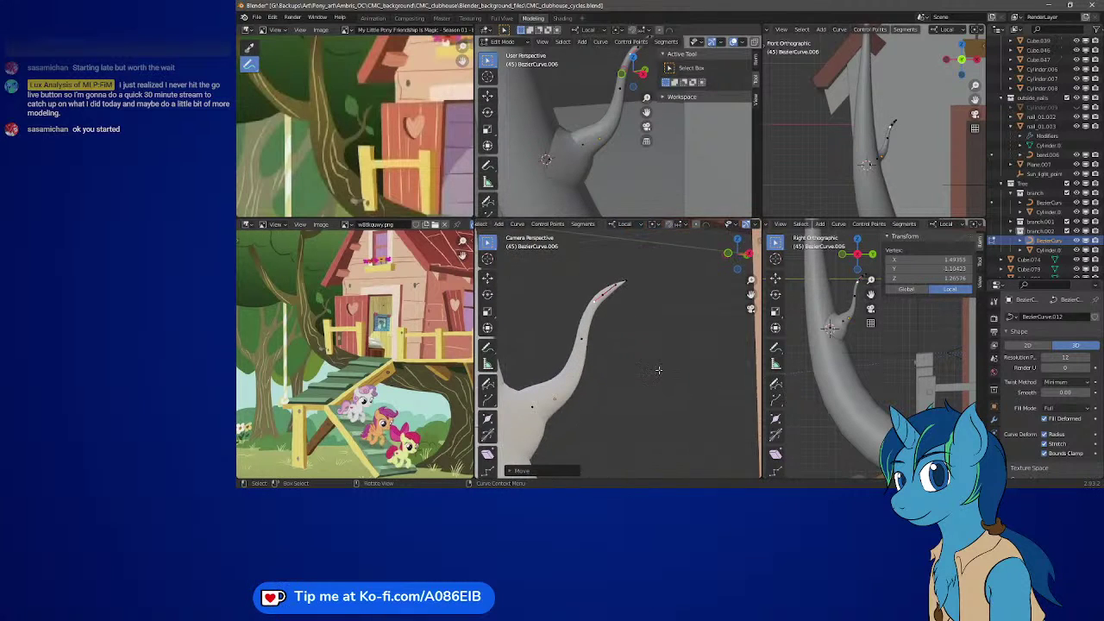
{"action": "mouse_move", "coordinate": [585, 382]}
{"action": "middle_mouse_down"}
{"action": "mouse_move", "coordinate": [562, 386]}
{"action": "mouse_move", "coordinate": [621, 389]}
{"action": "mouse_move", "coordinate": [577, 374]}
{"action": "middle_mouse_up"}
{"action": "left_click", "coordinate": [627, 391]}
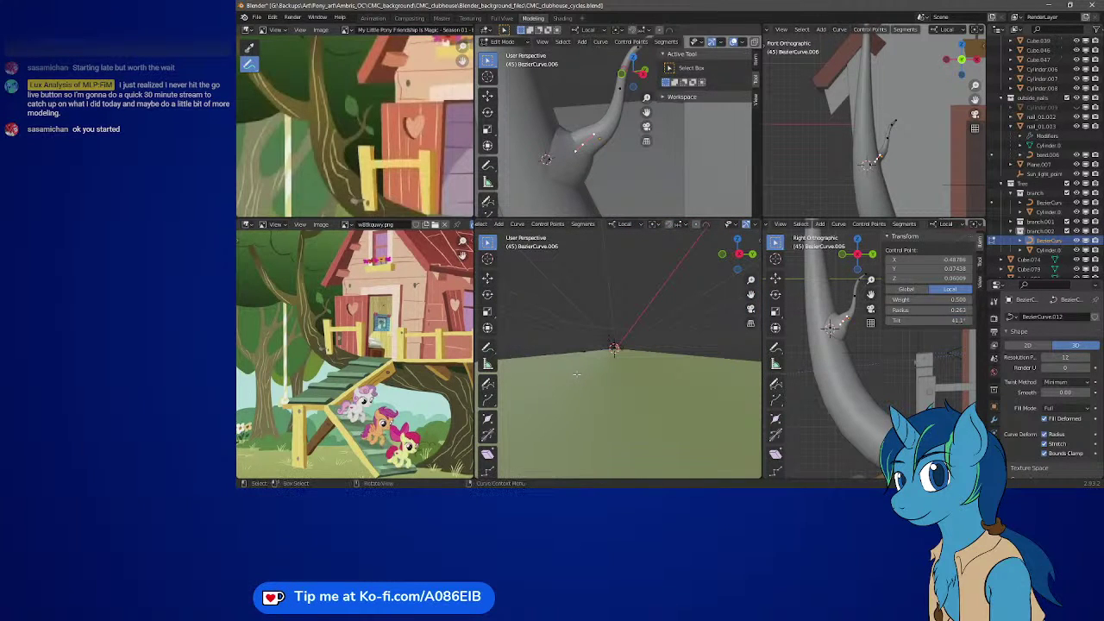
{"action": "key", "text": "KP_0"}
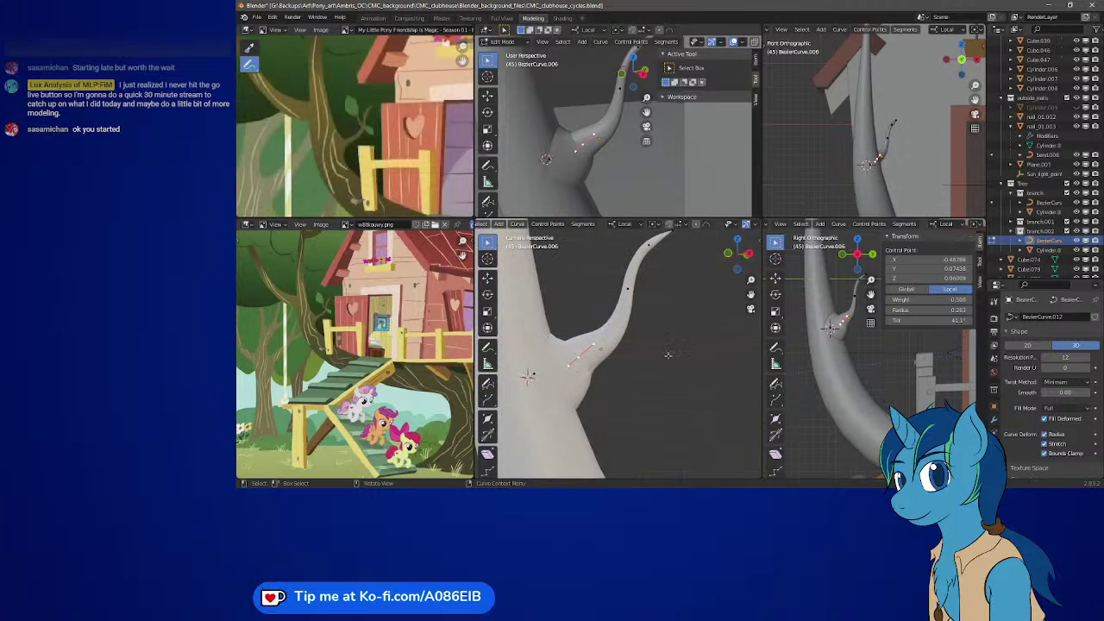
{"action": "scroll", "coordinate": [580, 170], "scroll_direction": "up", "scroll_amount": 4}
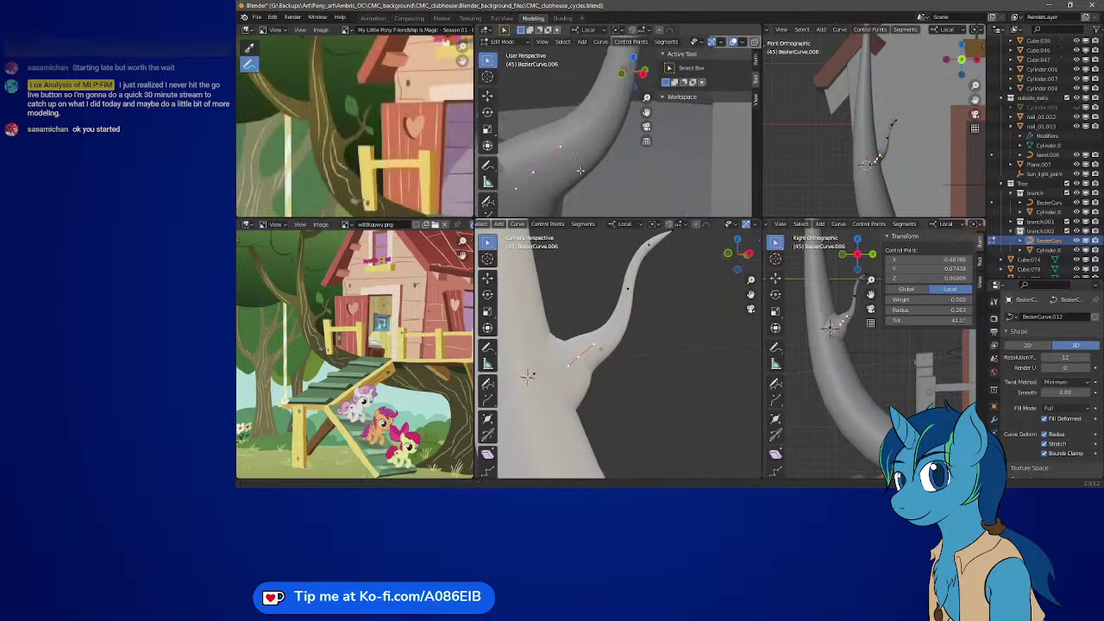
{"action": "middle_click_drag", "start_coordinate": [581, 170], "coordinate": [543, 153]}
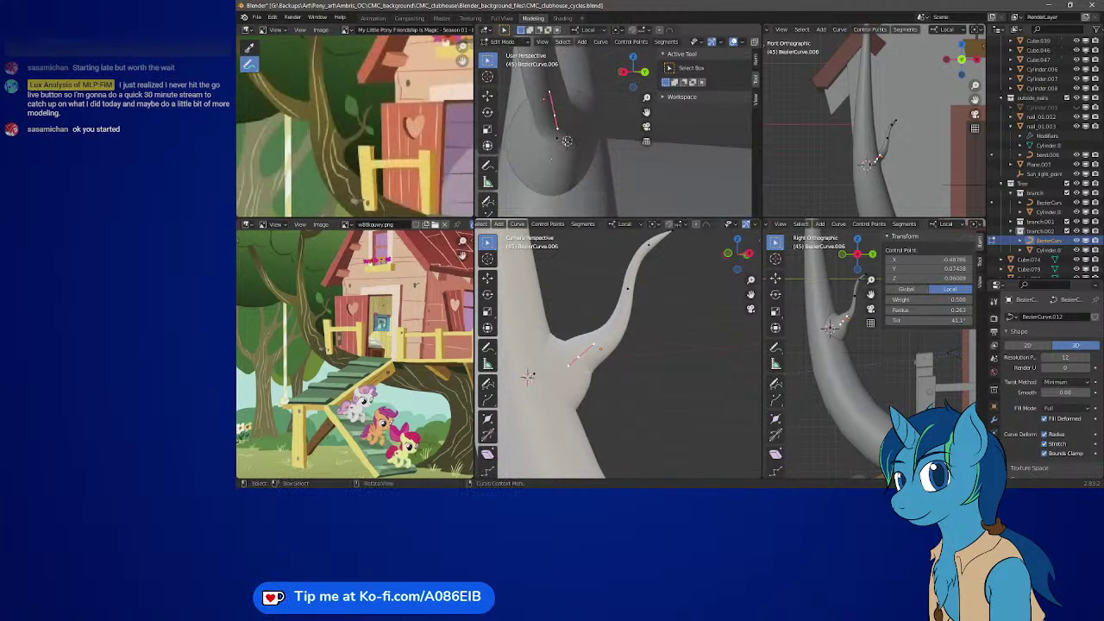
{"action": "left_click", "coordinate": [559, 140]}
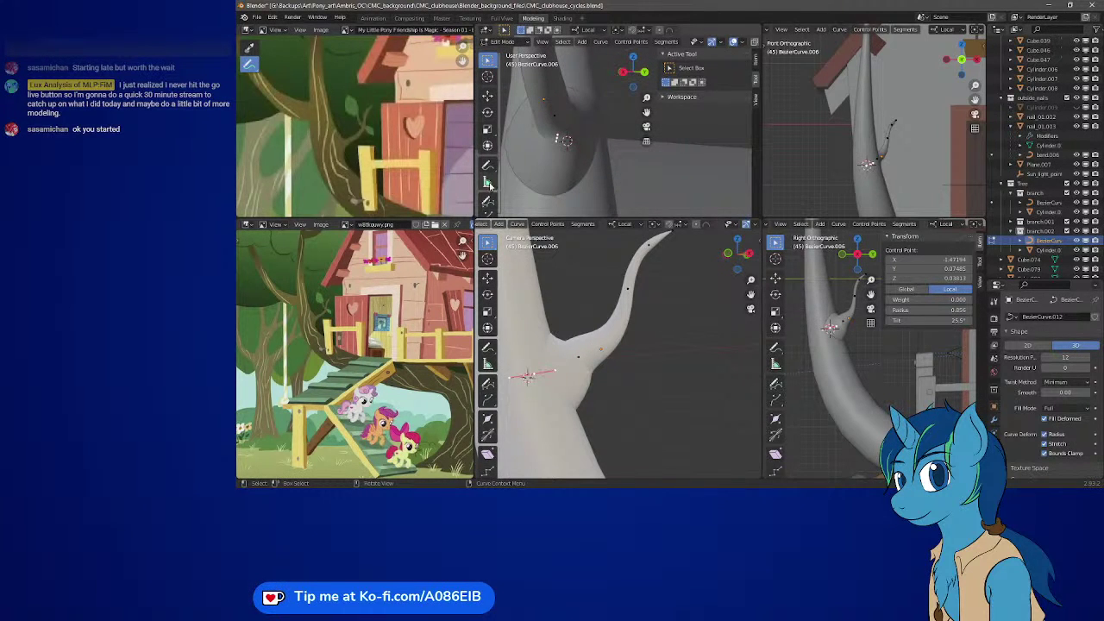
{"action": "scroll", "coordinate": [488, 181], "scroll_direction": "down", "scroll_amount": 5}
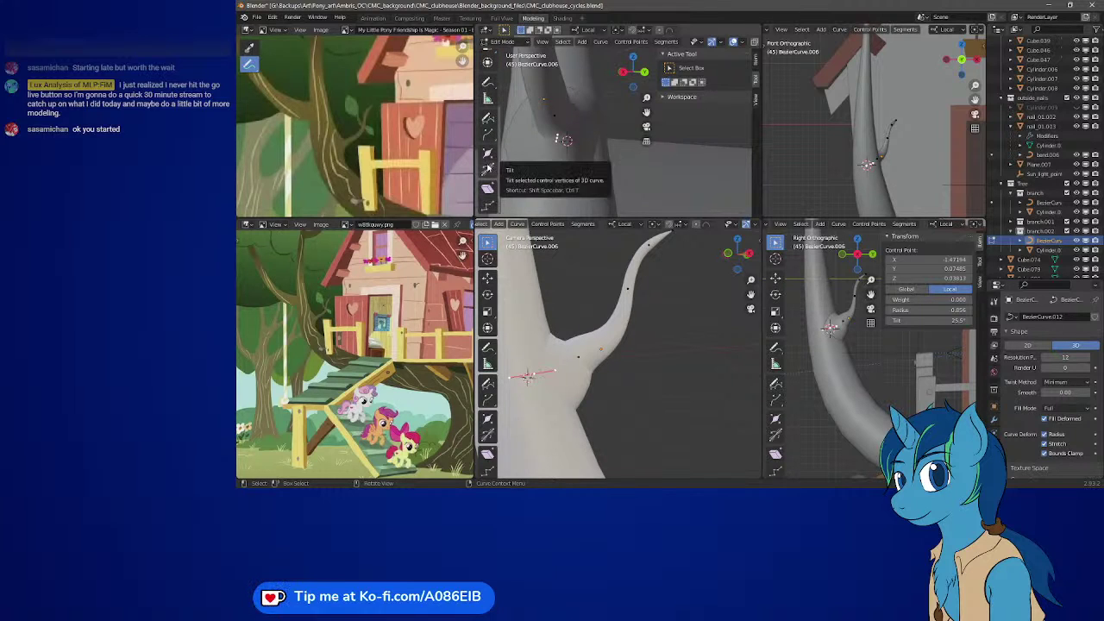
{"action": "left_click", "coordinate": [487, 170]}
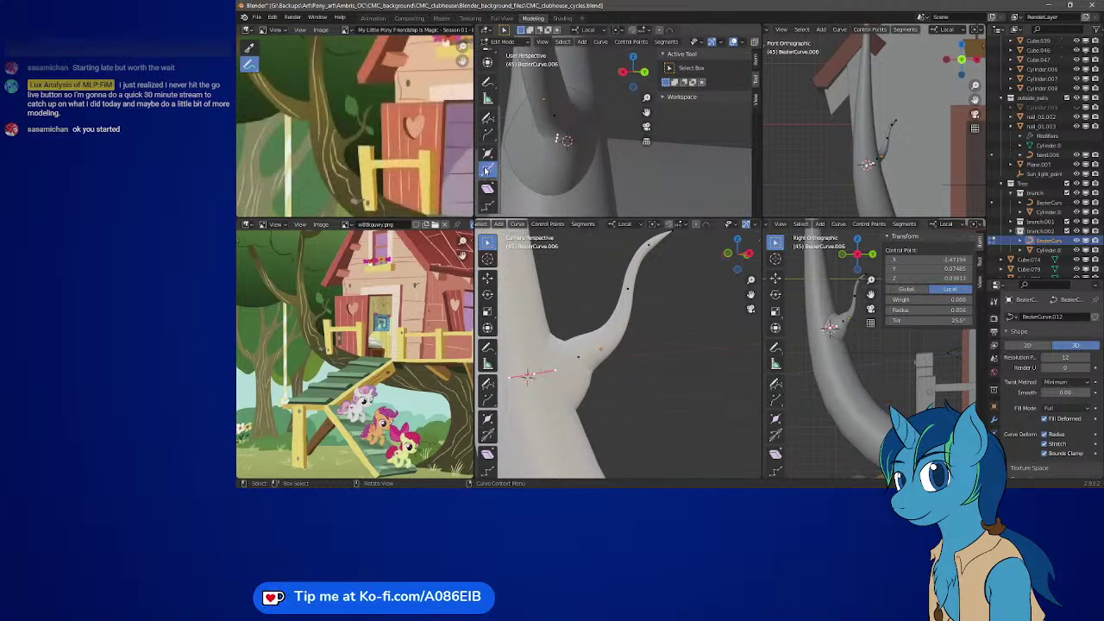
{"action": "left_click_drag", "start_coordinate": [609, 148], "coordinate": [593, 178]}
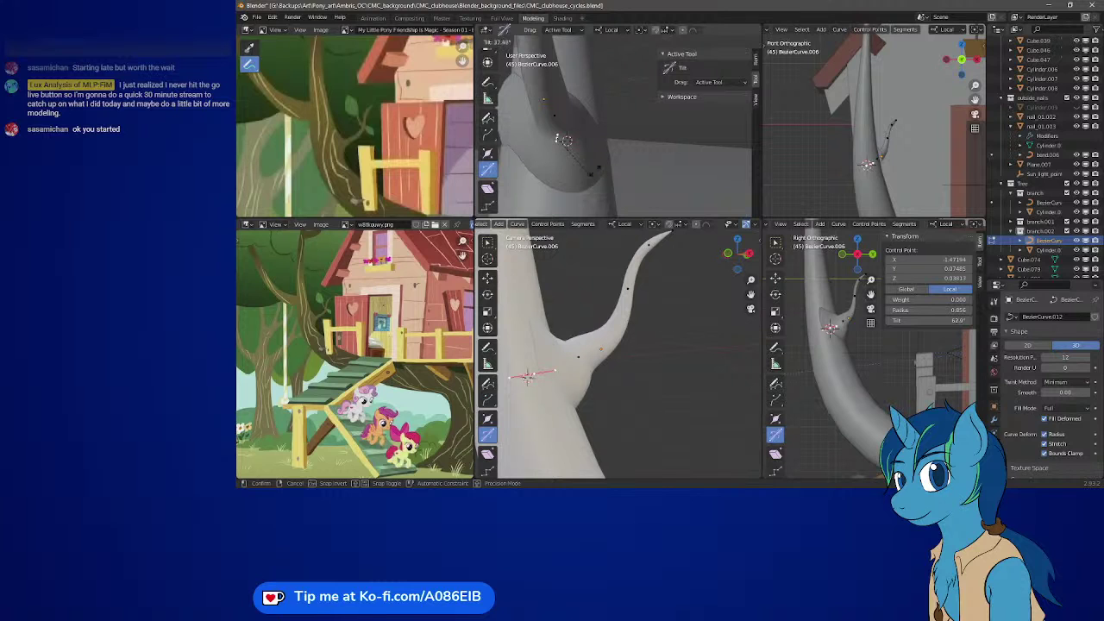
{"action": "left_click_drag", "start_coordinate": [592, 175], "coordinate": [603, 152]}
{"action": "left_click", "coordinate": [566, 114]}
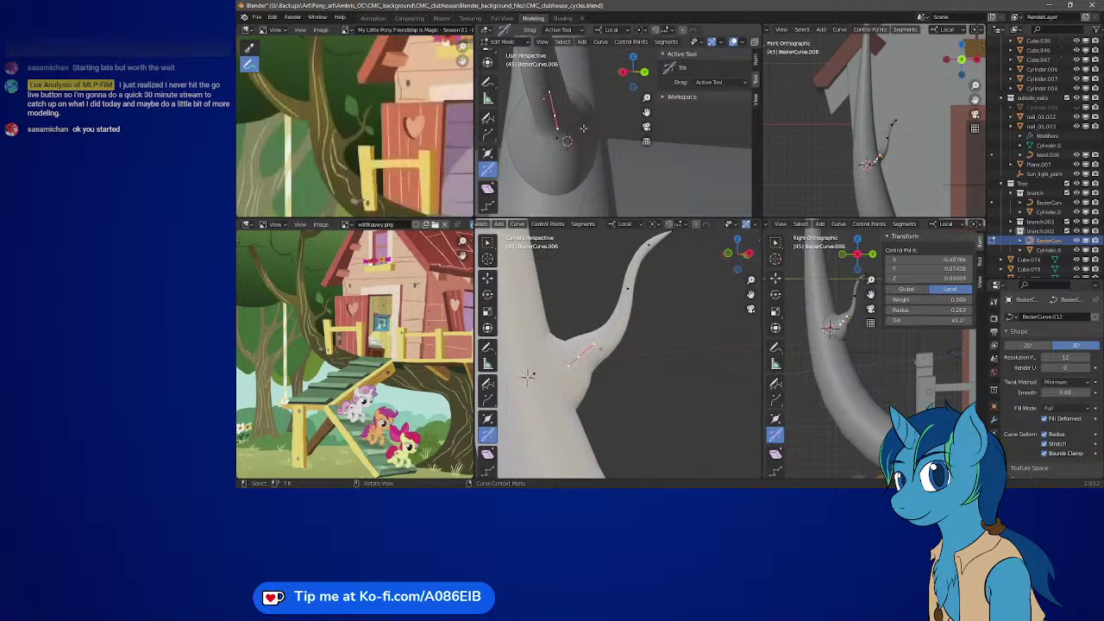
- Move the joint control point of the branch curve to about local Y 0.14
{"action": "key", "text": "g"}
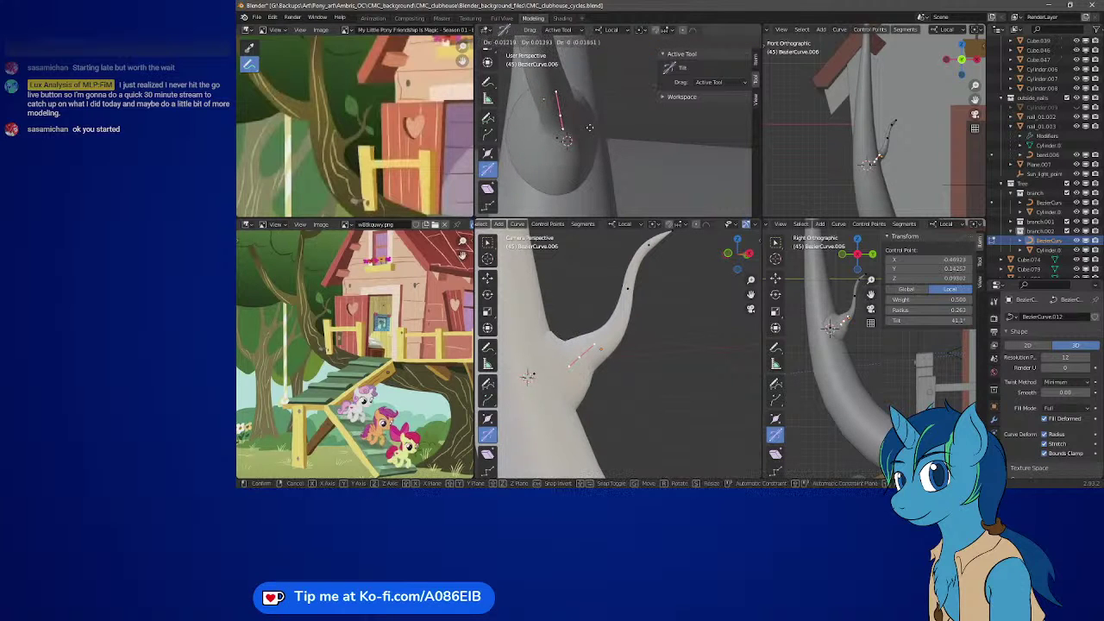
{"action": "left_click", "coordinate": [590, 137]}
{"action": "middle_click_drag", "start_coordinate": [591, 136], "coordinate": [619, 172]}
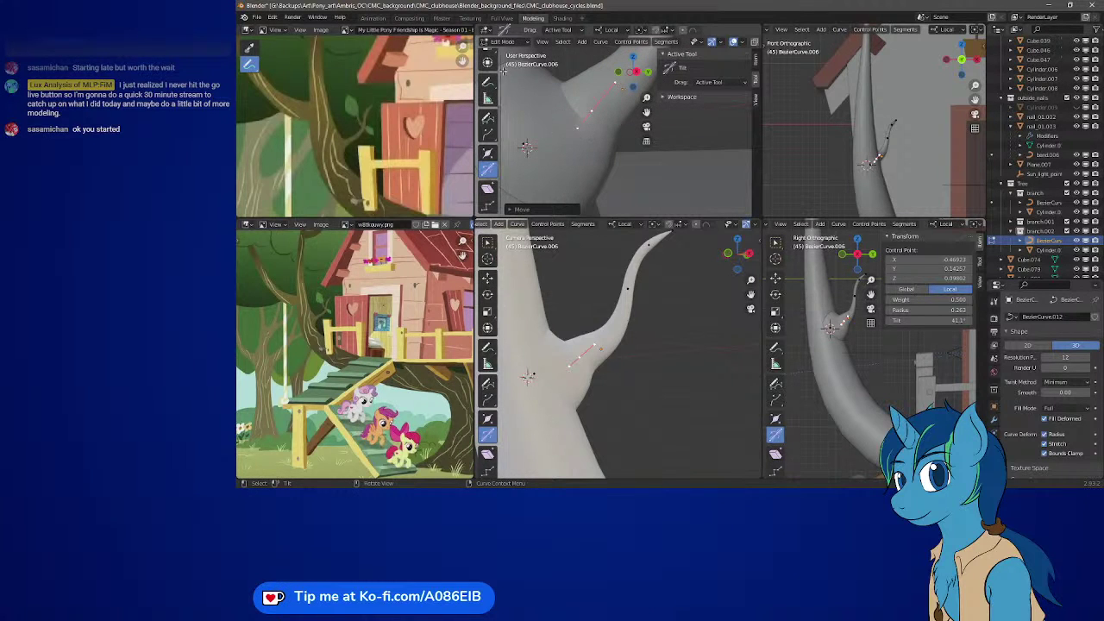
- With the Move tool, reposition the joint control point's lower handle to about local X -1.00 and Y 0.19
{"action": "left_click", "coordinate": [488, 94]}
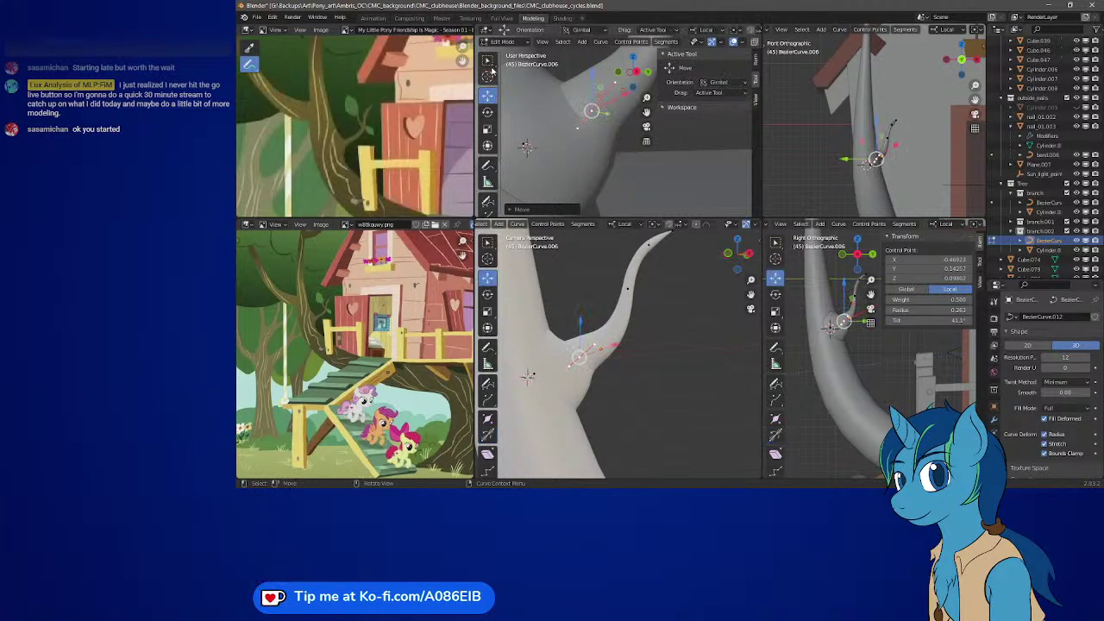
{"action": "left_click_drag", "start_coordinate": [592, 110], "coordinate": [576, 85]}
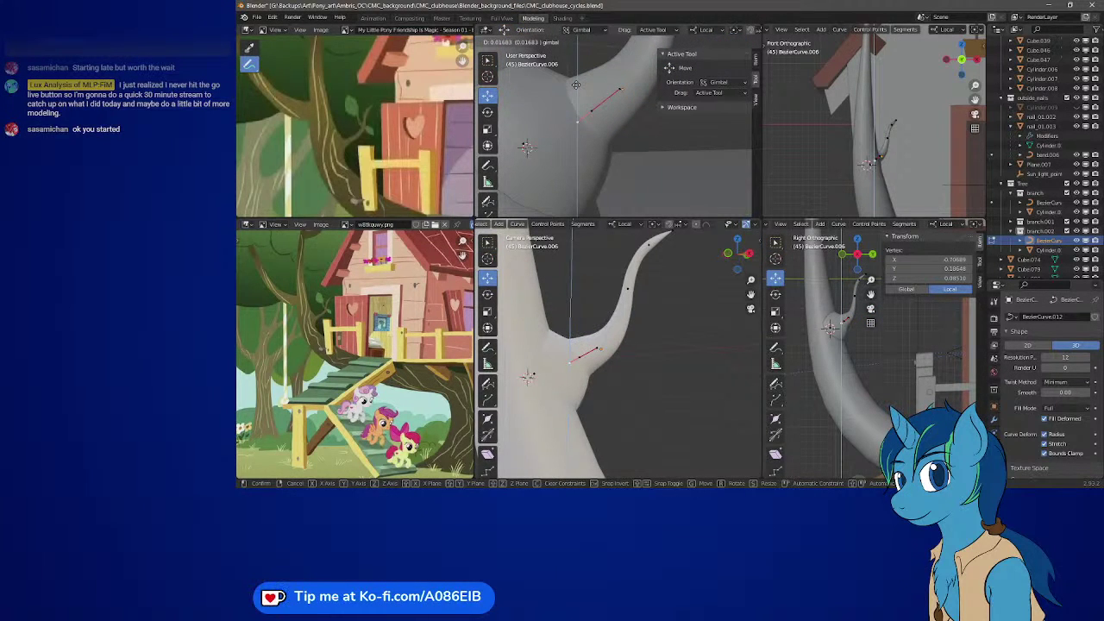
{"action": "left_click_drag", "start_coordinate": [577, 84], "coordinate": [588, 120]}
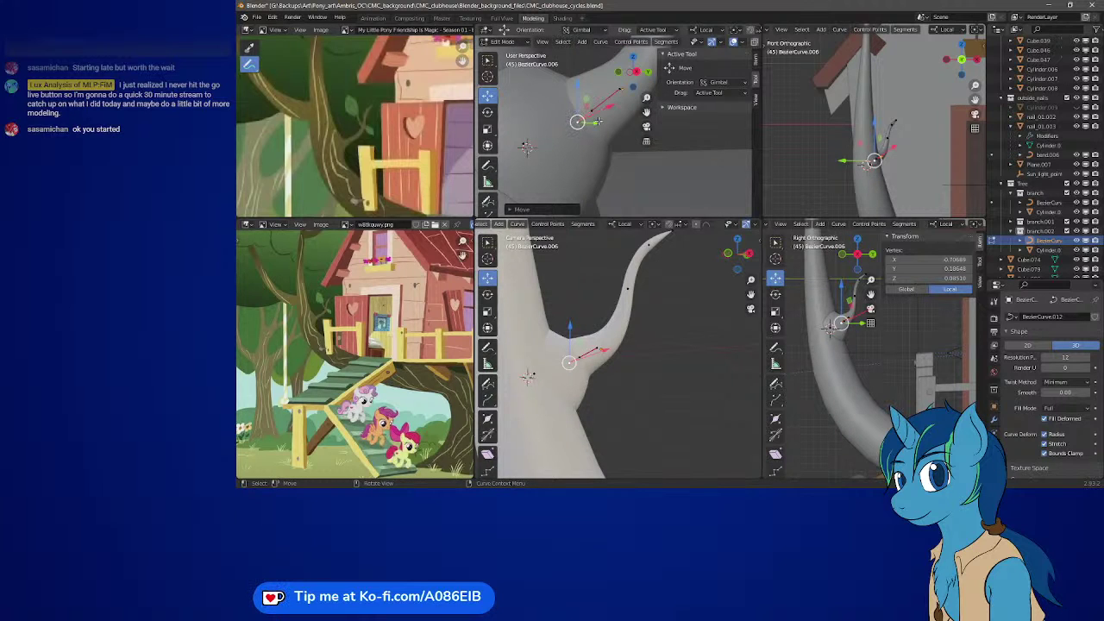
{"action": "mouse_move", "coordinate": [597, 122]}
{"action": "middle_mouse_down"}
{"action": "mouse_move", "coordinate": [576, 131]}
{"action": "mouse_move", "coordinate": [599, 128]}
{"action": "middle_mouse_up"}
{"action": "key", "text": "g"}
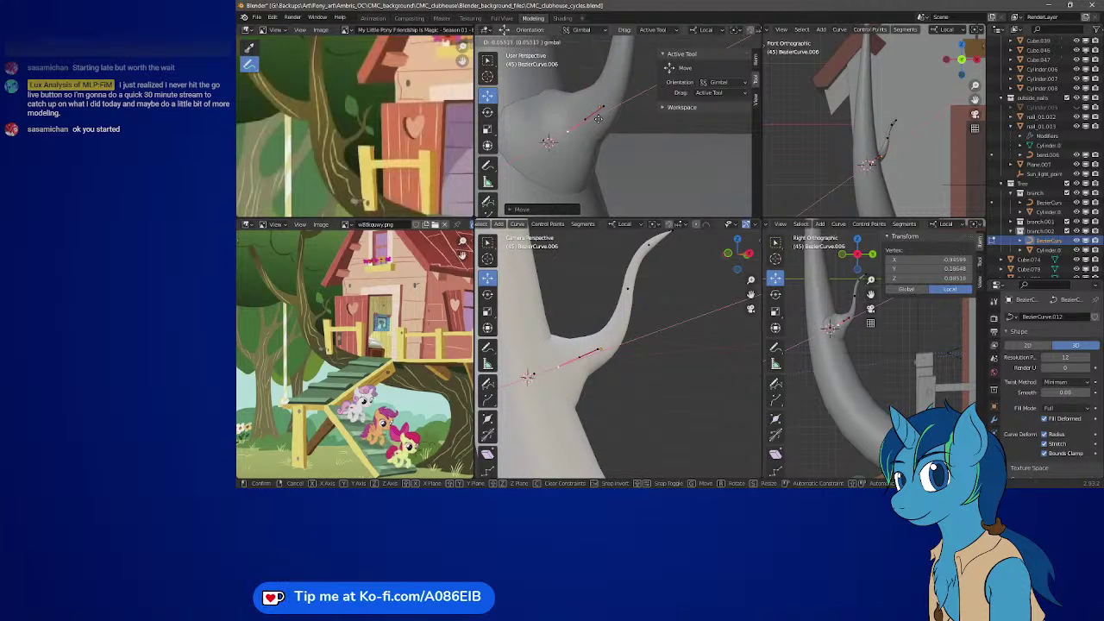
{"action": "left_click", "coordinate": [597, 120]}
{"action": "middle_click_drag", "start_coordinate": [597, 120], "coordinate": [647, 140]}
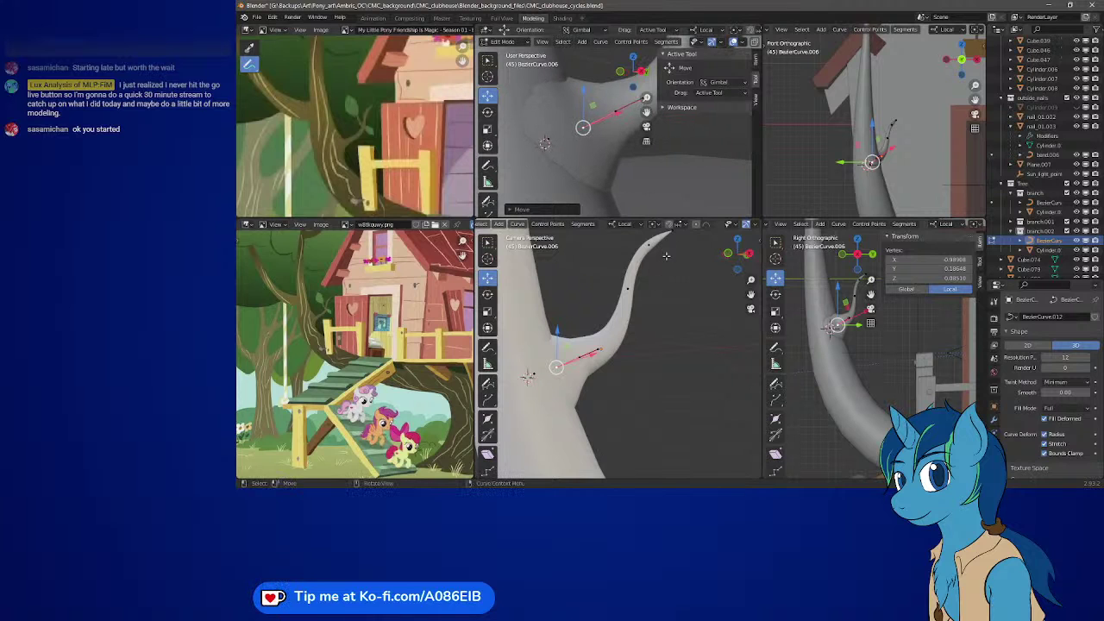
- Raise the base control point inside the trunk slightly along the gimbal Z axis
{"action": "left_click", "coordinate": [528, 375]}
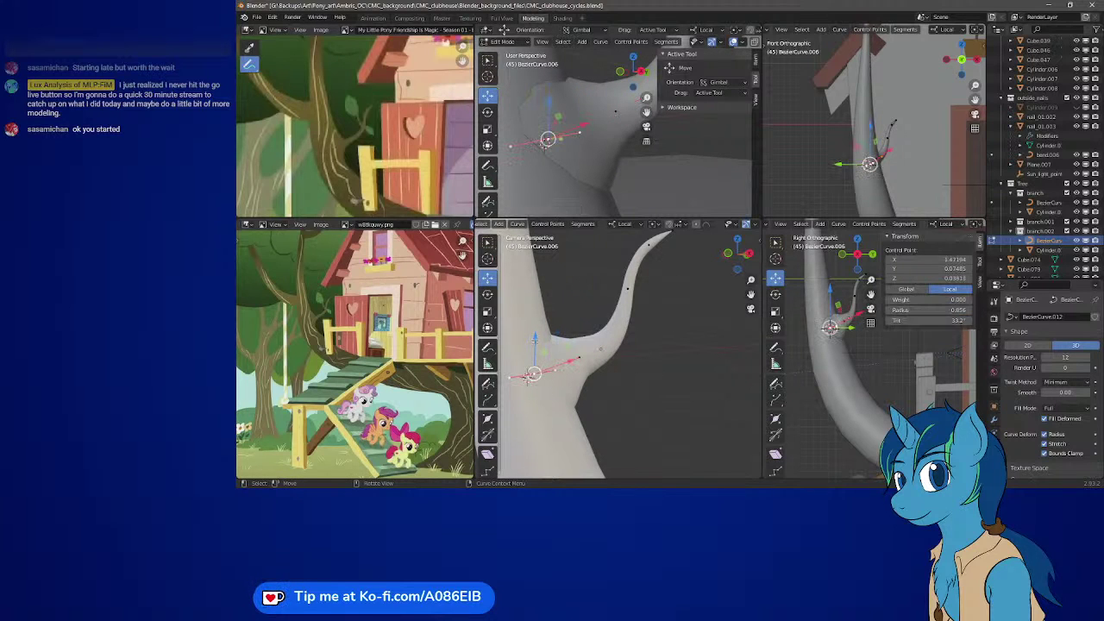
{"action": "key", "text": "g"}
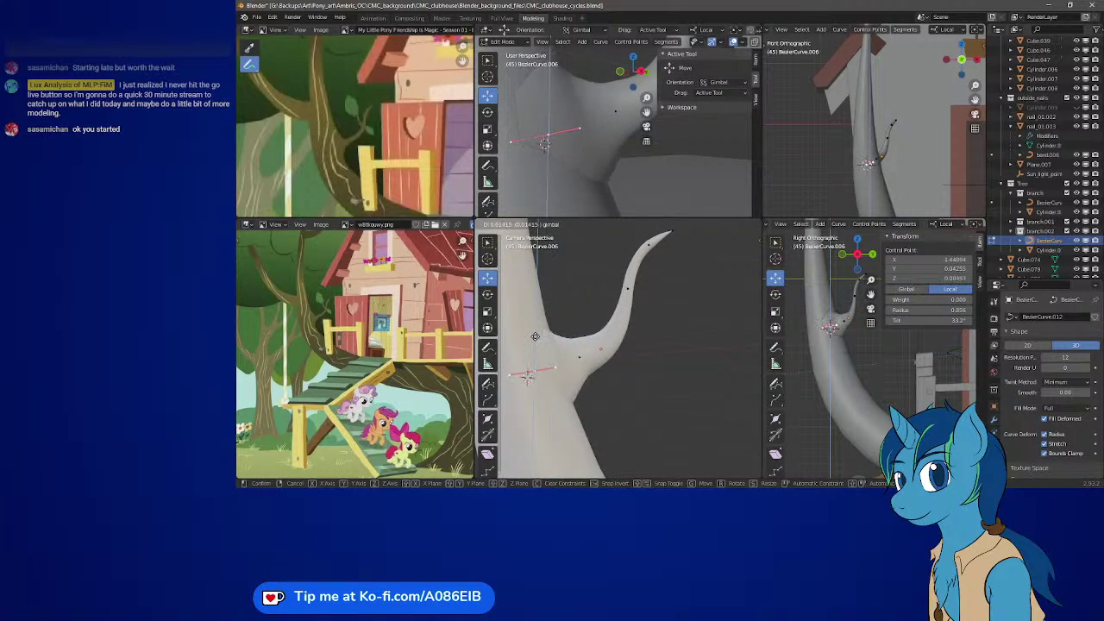
{"action": "left_click", "coordinate": [536, 337]}
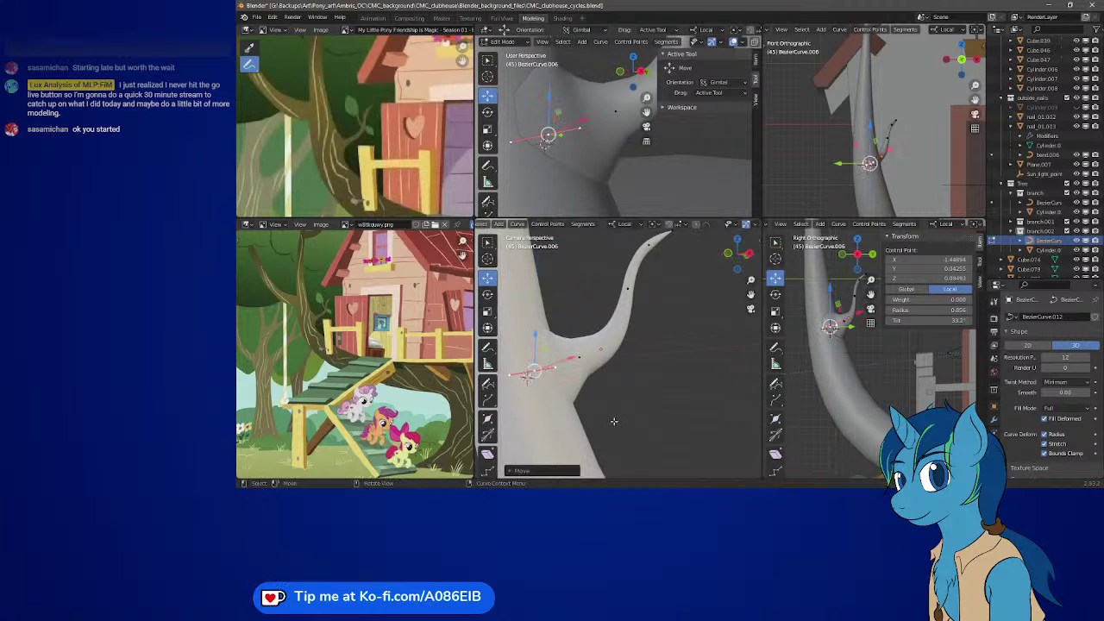
{"action": "key", "text": "r"}
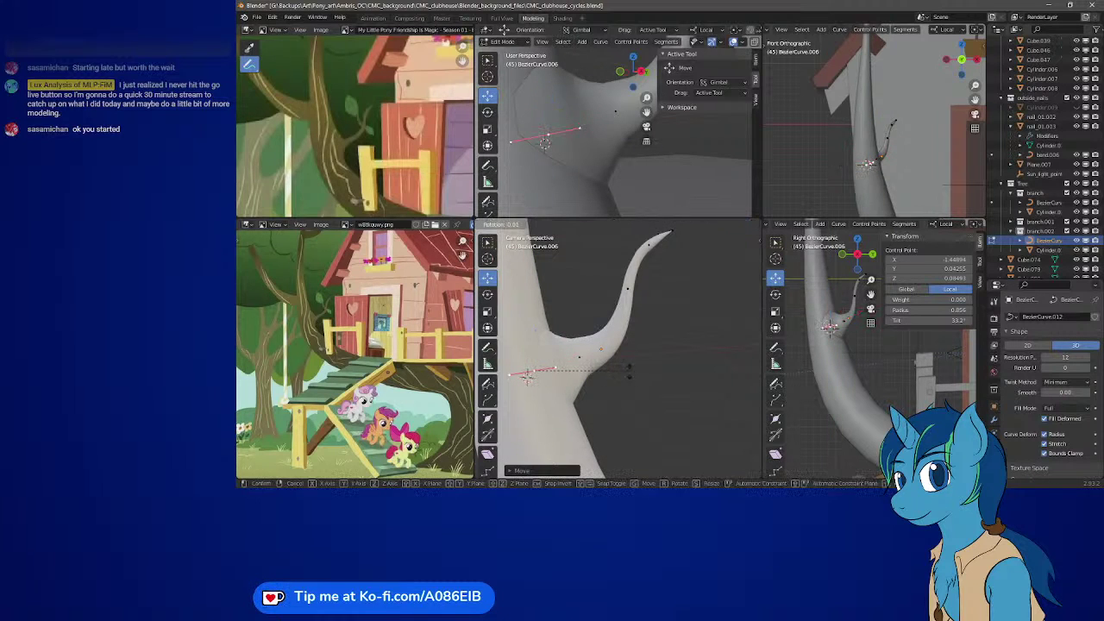
{"action": "left_click", "coordinate": [585, 383]}
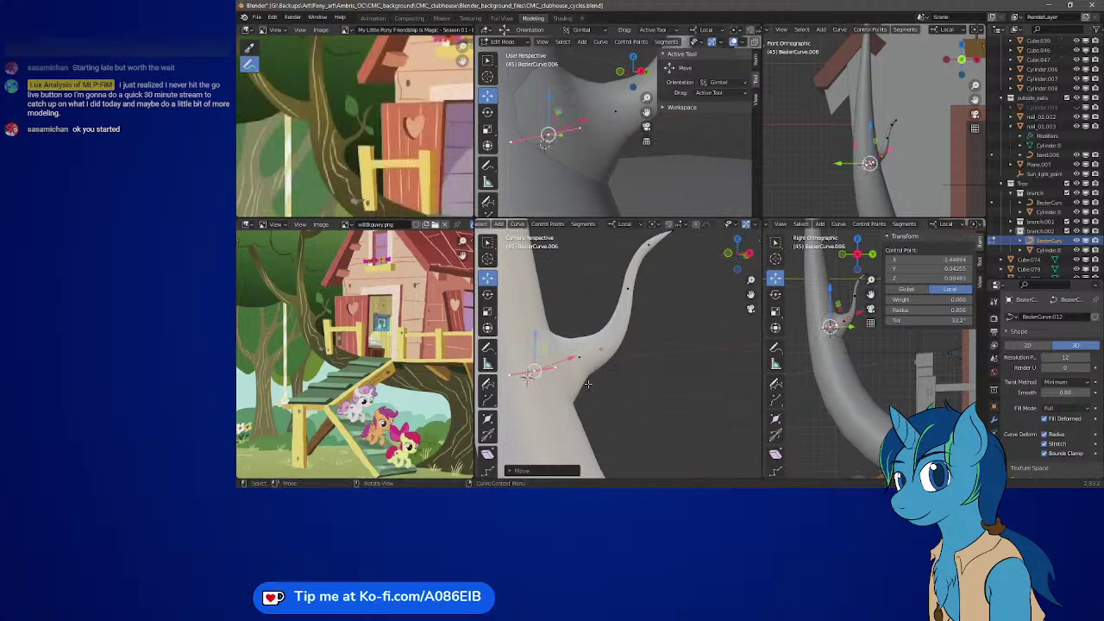
{"action": "key", "text": "s"}
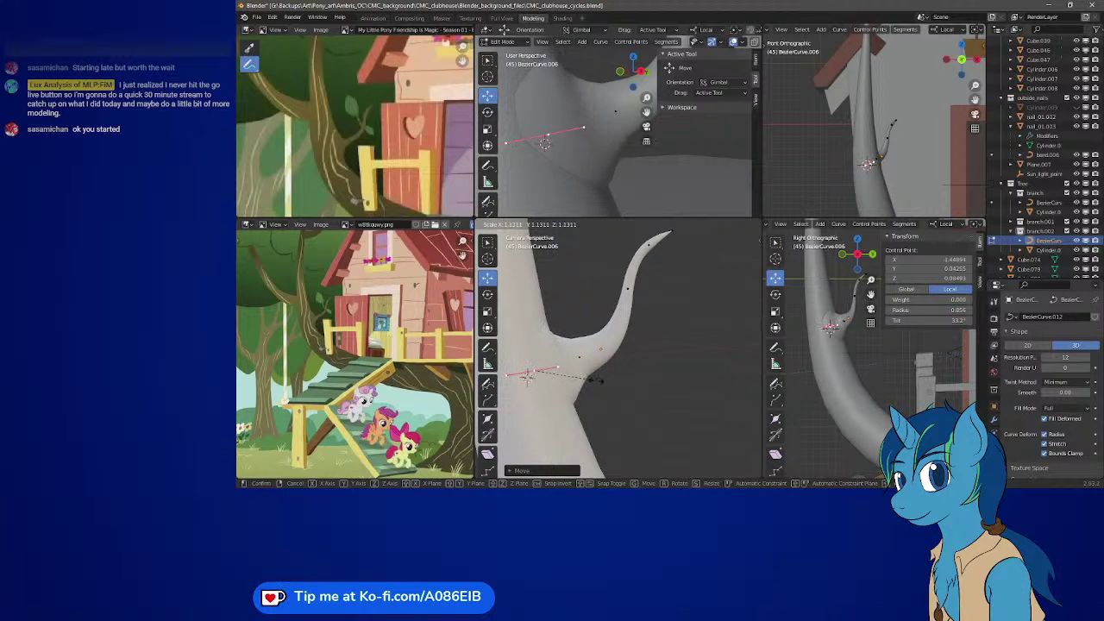
{"action": "left_click", "coordinate": [604, 380]}
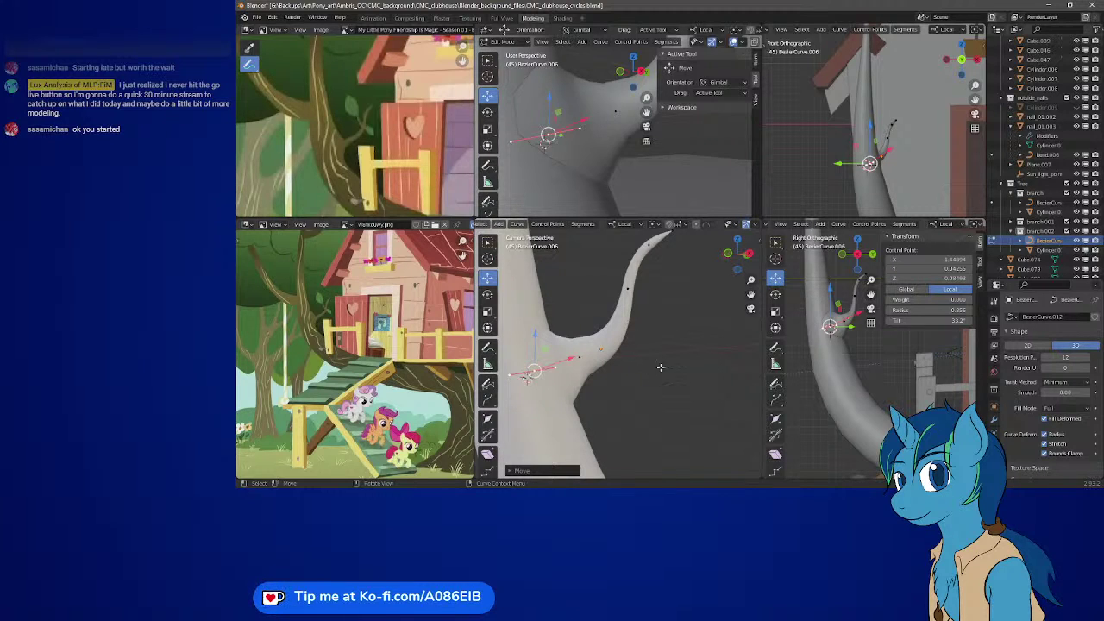
- Open the branch.002 cylinder mesh for editing and turn off its Curve modifier's on-cage and edit-mode display
{"action": "key", "text": "Tab"}
{"action": "left_click", "coordinate": [631, 300]}
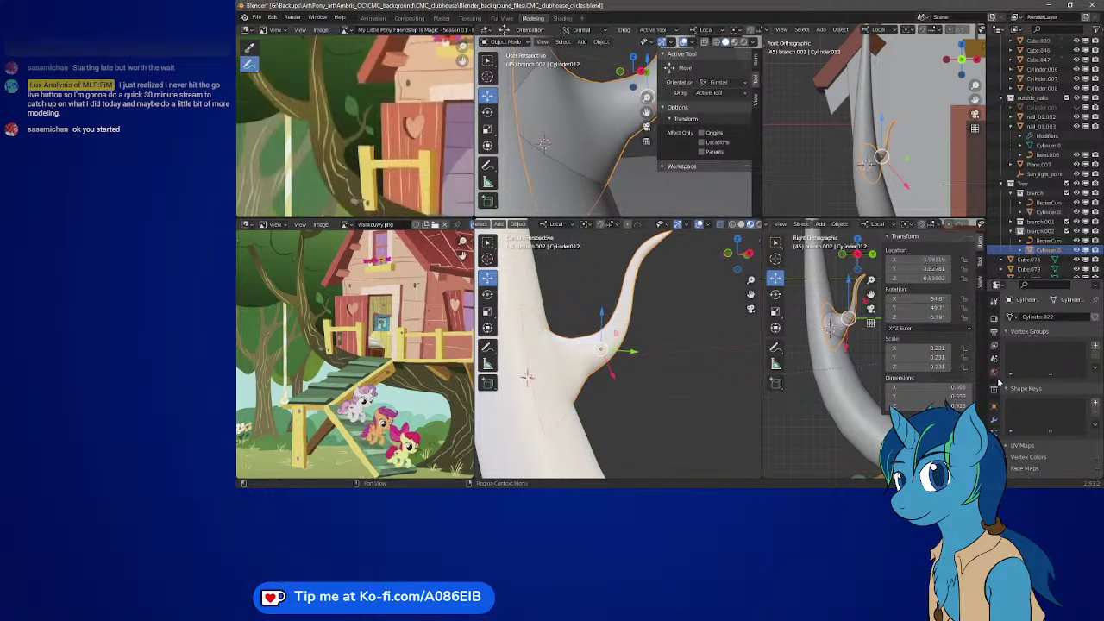
{"action": "left_click", "coordinate": [995, 420]}
{"action": "key", "text": "Tab"}
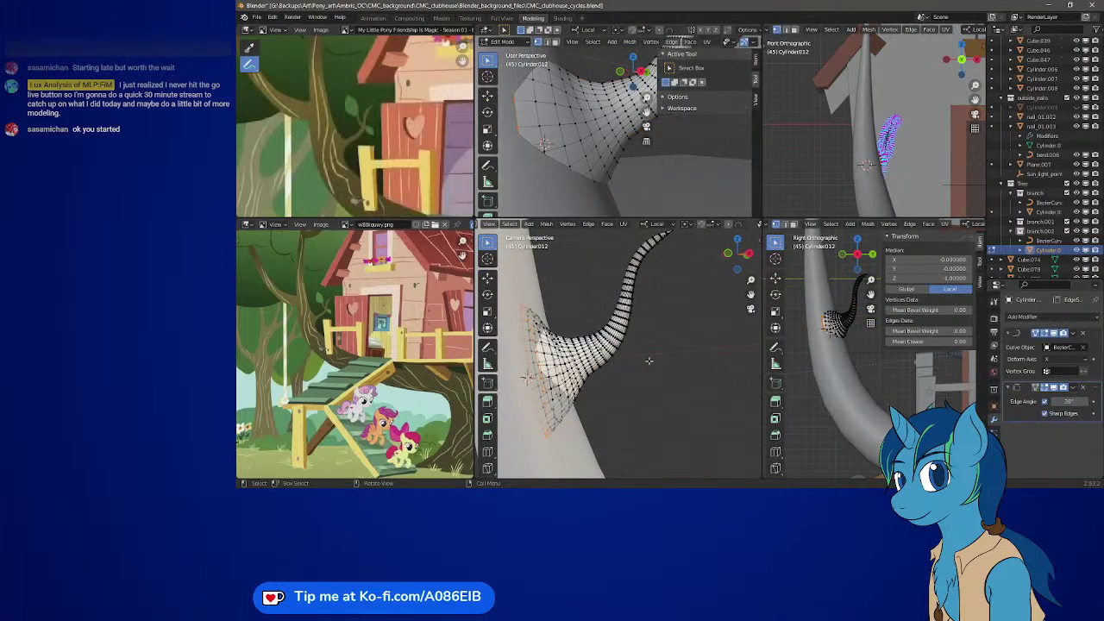
{"action": "left_click", "coordinate": [1043, 333]}
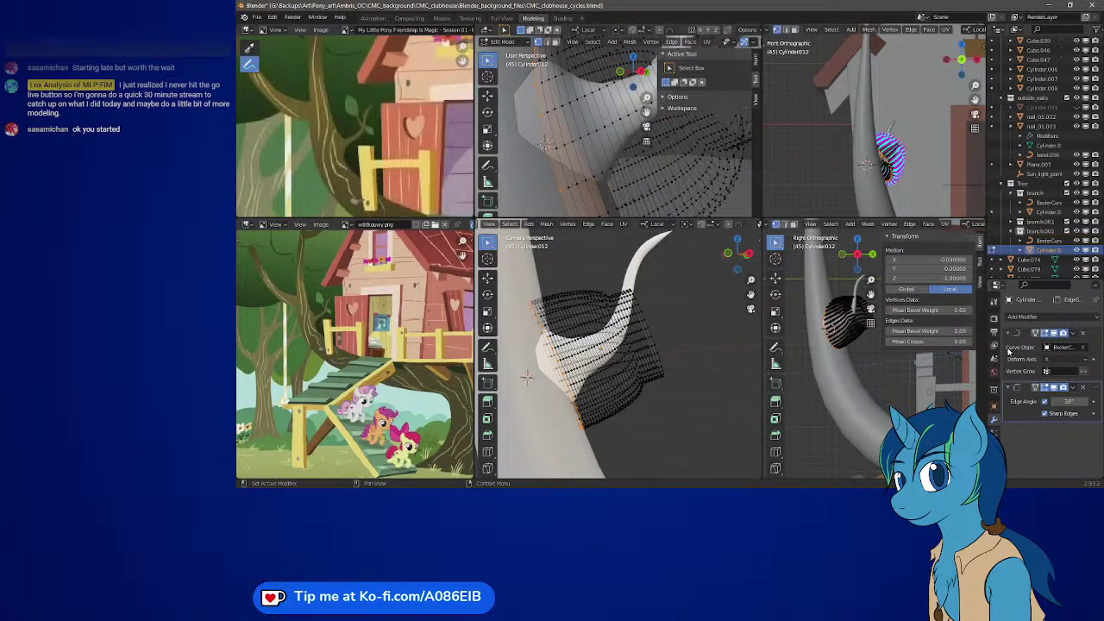
{"action": "scroll", "coordinate": [646, 128], "scroll_direction": "down", "scroll_amount": 4}
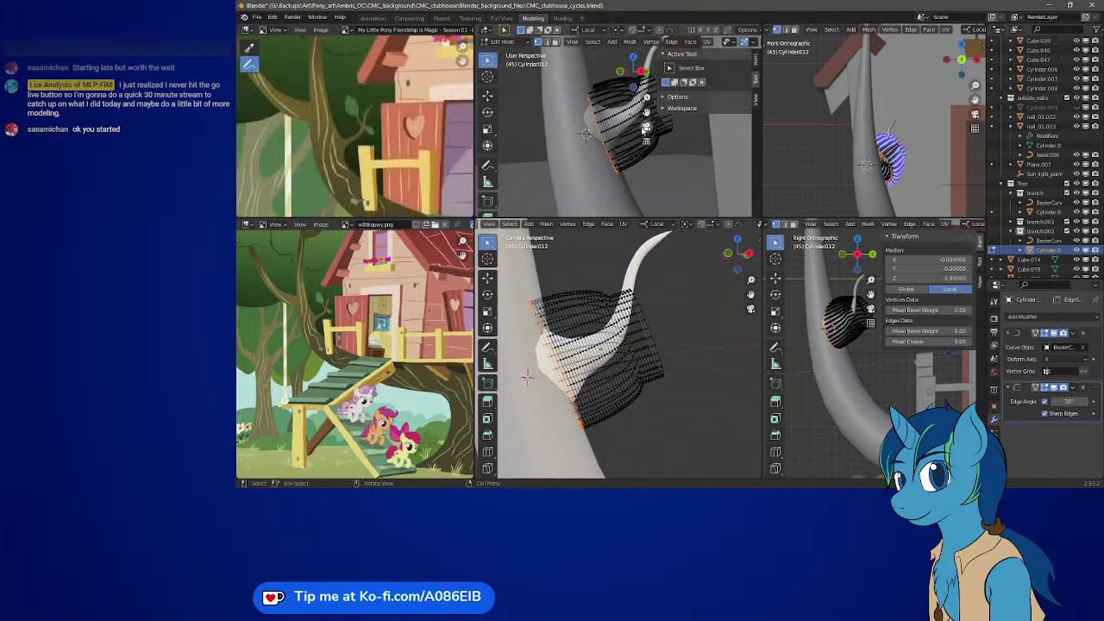
{"action": "middle_click_drag", "start_coordinate": [646, 127], "coordinate": [502, 121]}
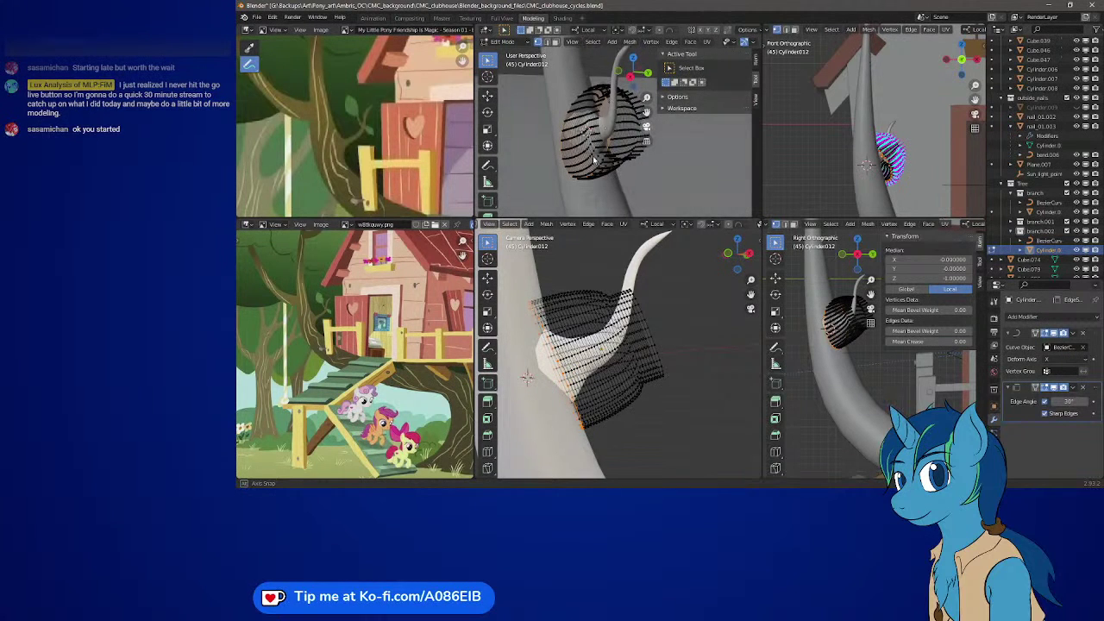
{"action": "left_click", "coordinate": [1049, 333]}
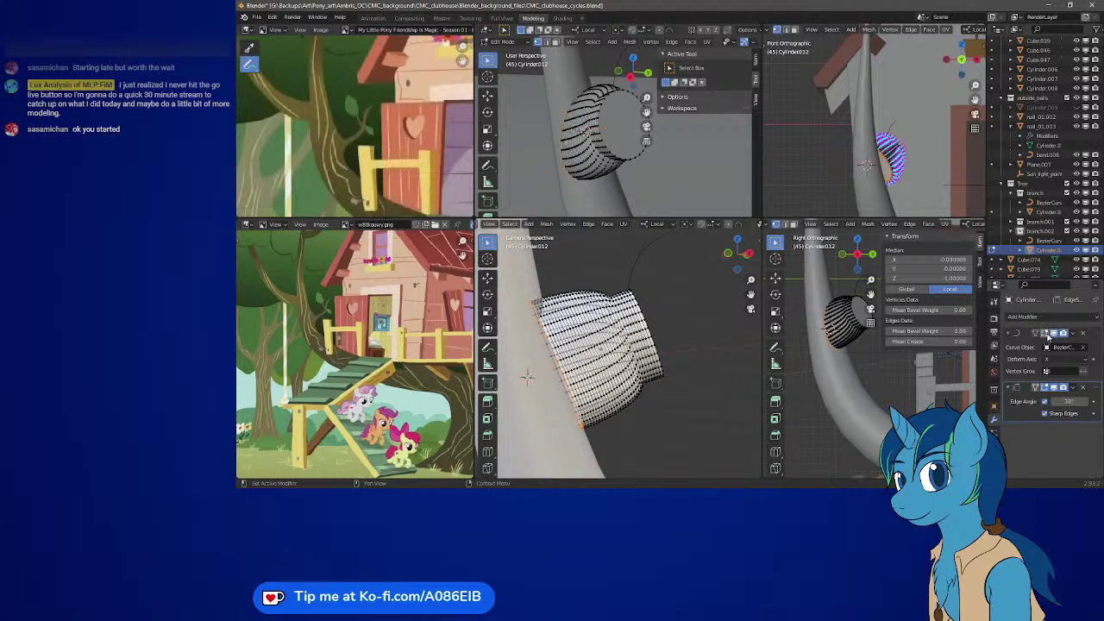
{"action": "middle_click_drag", "start_coordinate": [595, 138], "coordinate": [616, 177]}
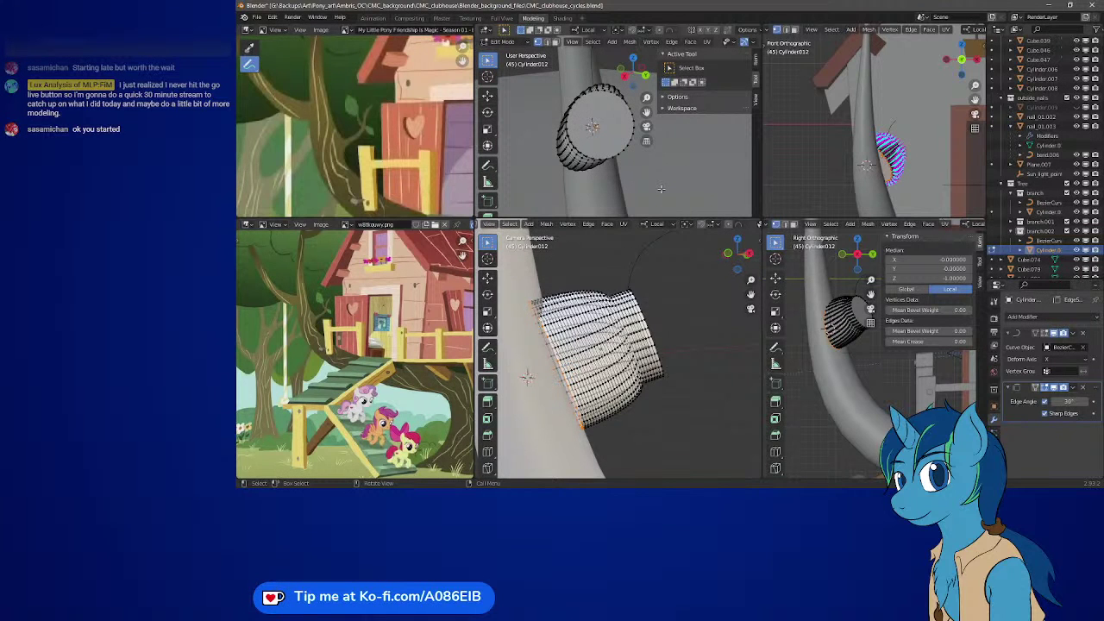
- Select the whole branch mesh, try a rotation in the Default orientation with the Rotate tool, and undo it
{"action": "key", "text": "Tab"}
{"action": "key", "text": "Tab"}
{"action": "key", "text": "a"}
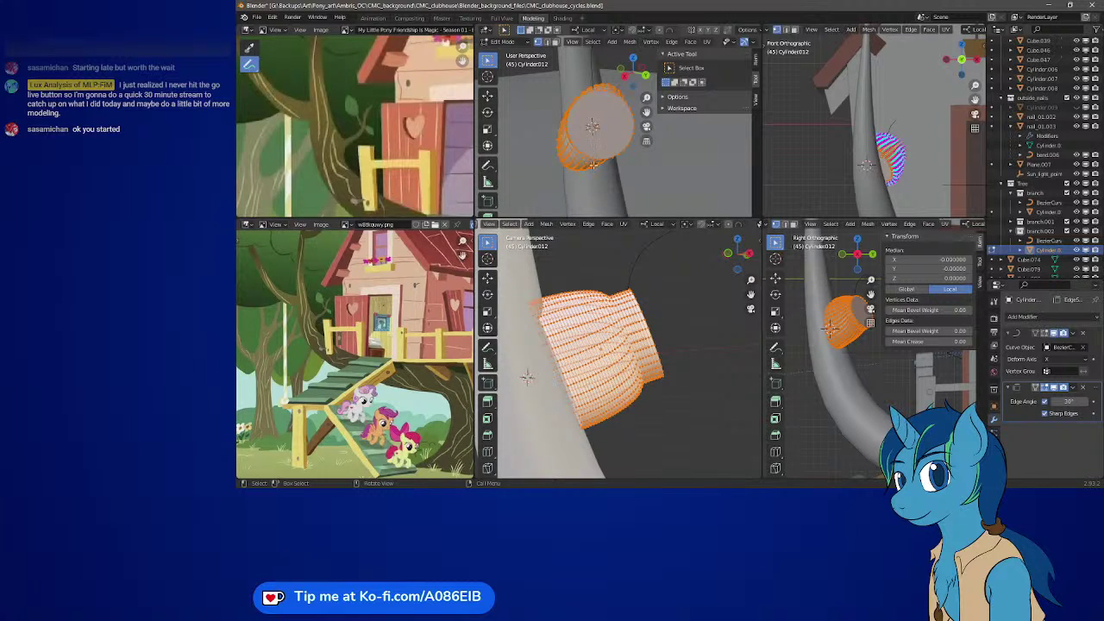
{"action": "left_click", "coordinate": [488, 112]}
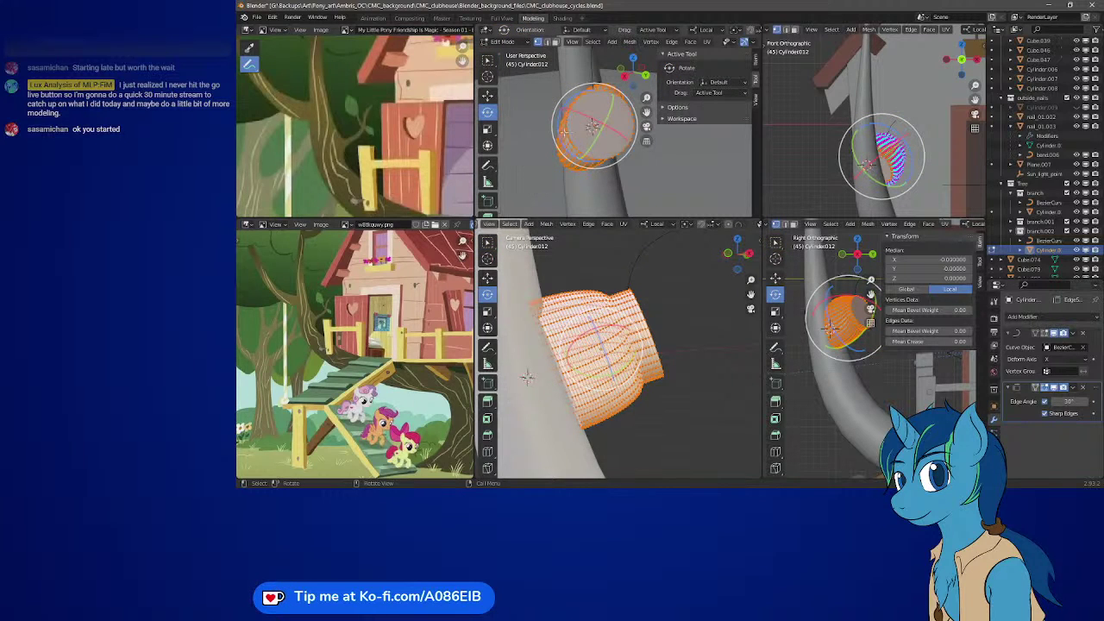
{"action": "left_click_drag", "start_coordinate": [561, 129], "coordinate": [650, 192]}
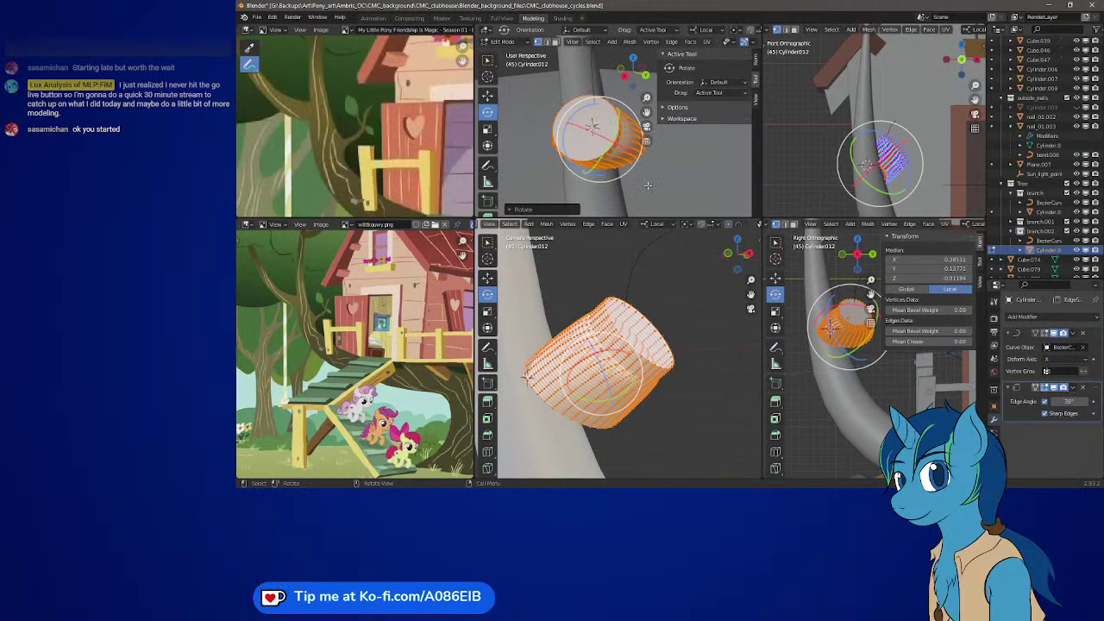
{"action": "key", "text": "ctrl+z"}
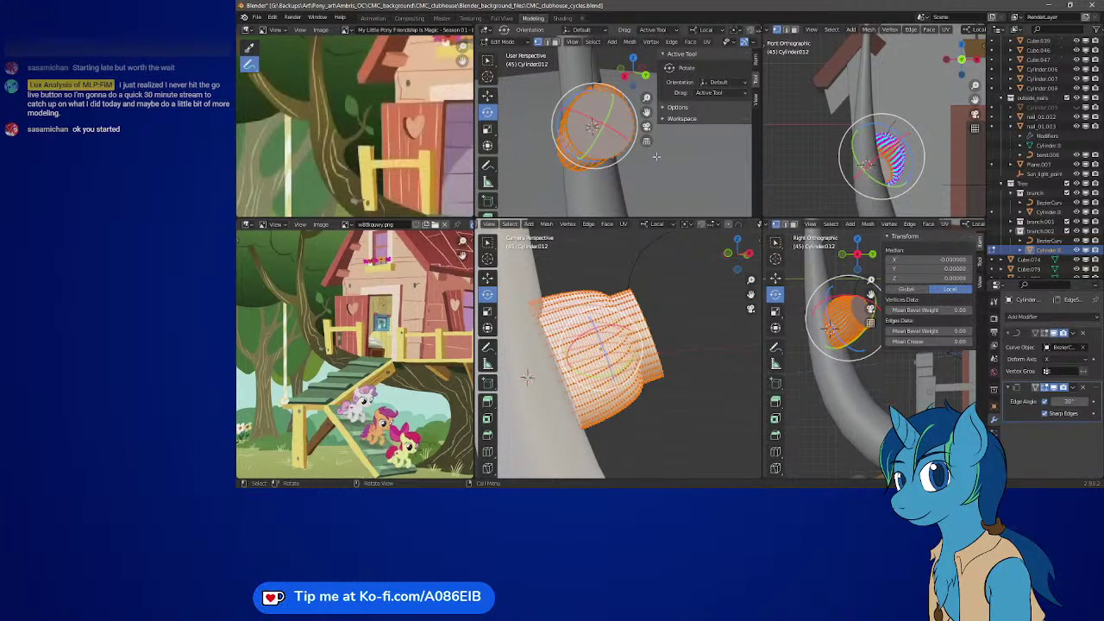
- Try the Gimbal orientation for rotating the branch mesh
{"action": "left_click", "coordinate": [720, 82]}
{"action": "left_click", "coordinate": [724, 141]}
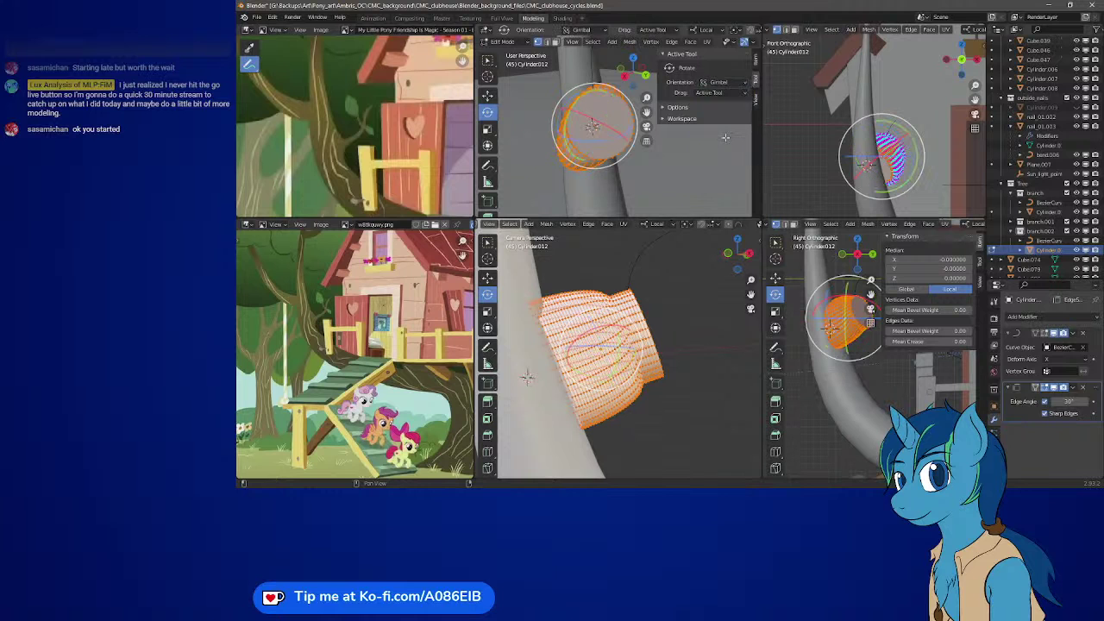
{"action": "middle_click_drag", "start_coordinate": [592, 127], "coordinate": [660, 202]}
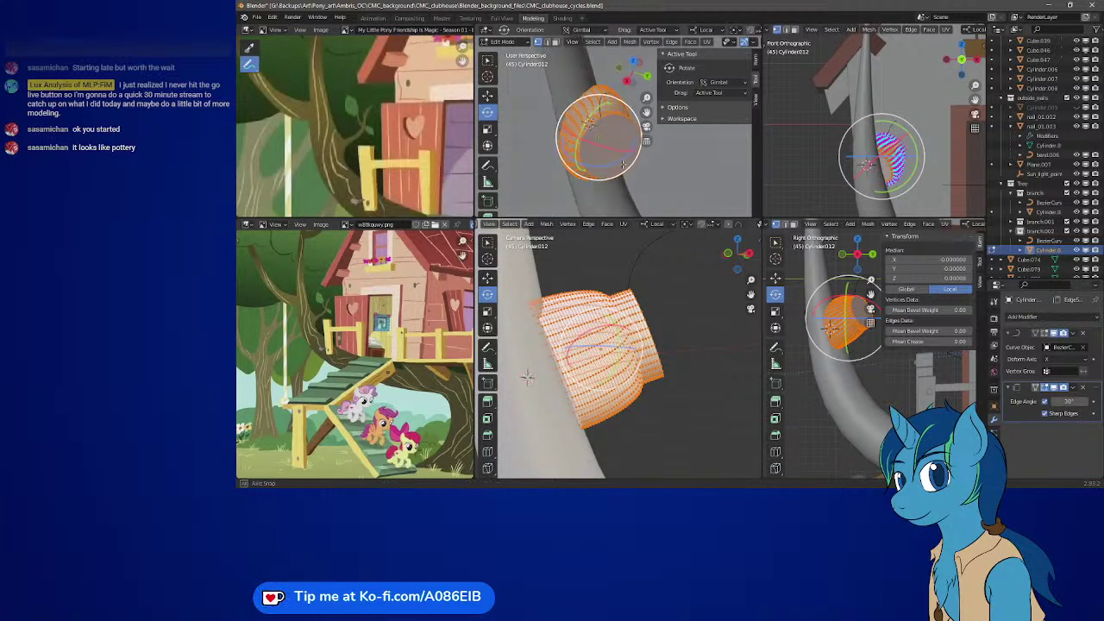
{"action": "middle_click_drag", "start_coordinate": [635, 204], "coordinate": [603, 145]}
{"action": "left_click_drag", "start_coordinate": [623, 157], "coordinate": [609, 214]}
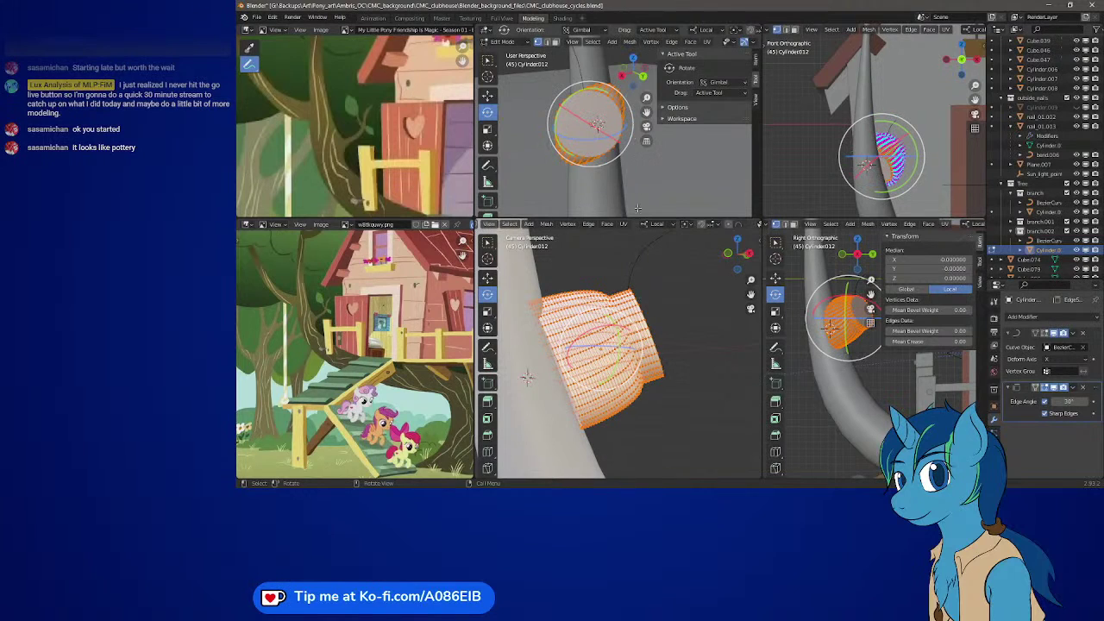
- Set the rotation orientation to Normal, rotate the whole branch mesh about 29° around its Z axis, and return to Object Mode
{"action": "left_click", "coordinate": [730, 83]}
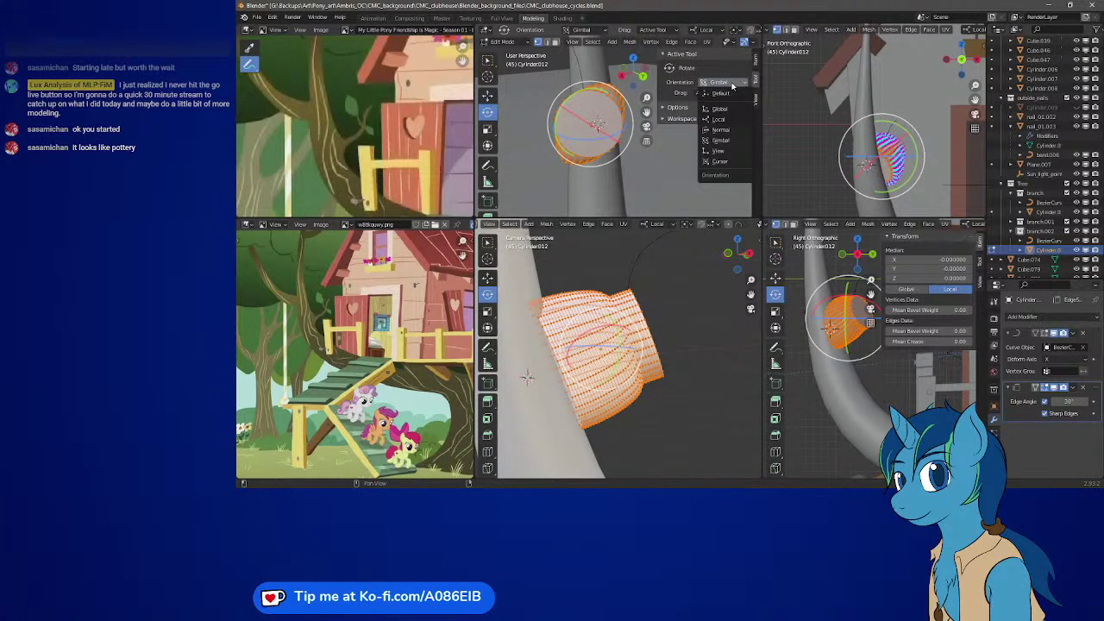
{"action": "left_click", "coordinate": [729, 129]}
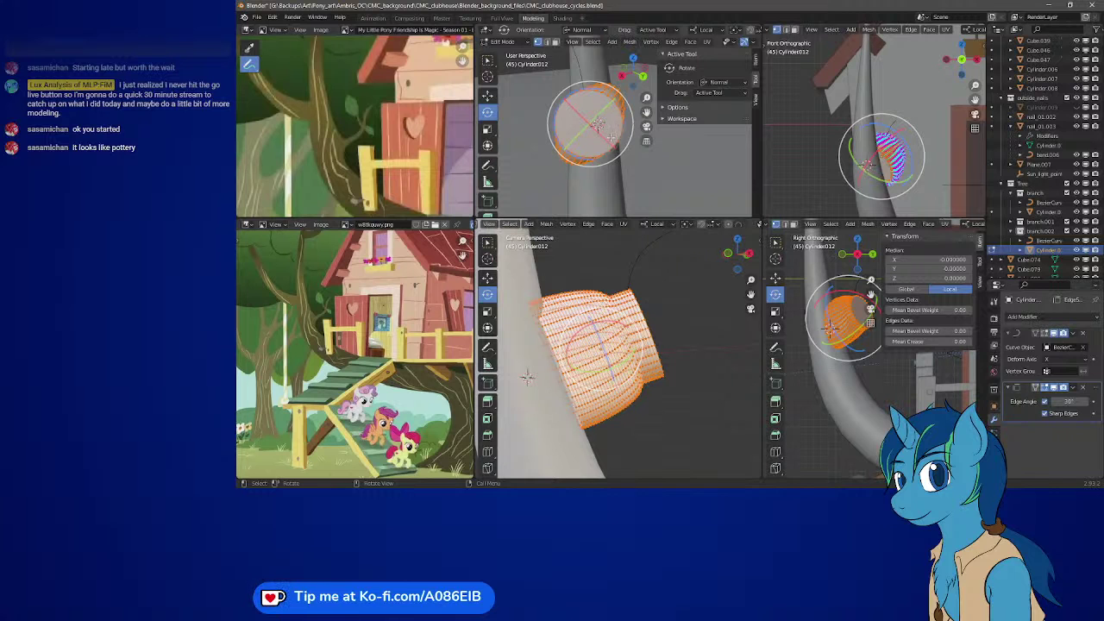
{"action": "left_click_drag", "start_coordinate": [628, 152], "coordinate": [593, 138]}
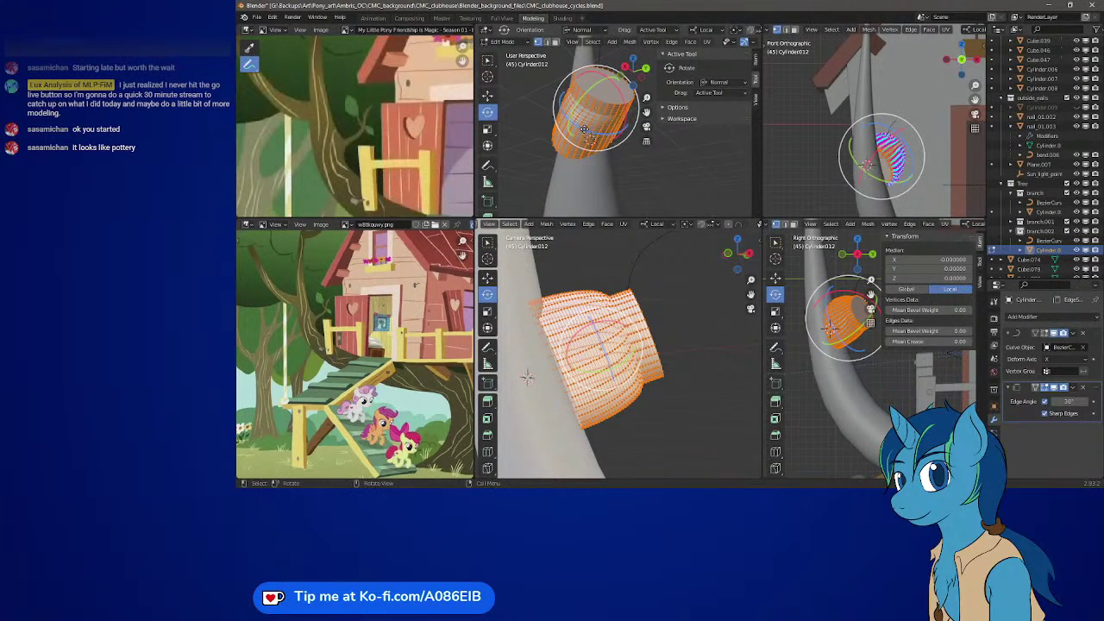
{"action": "key", "text": "r"}
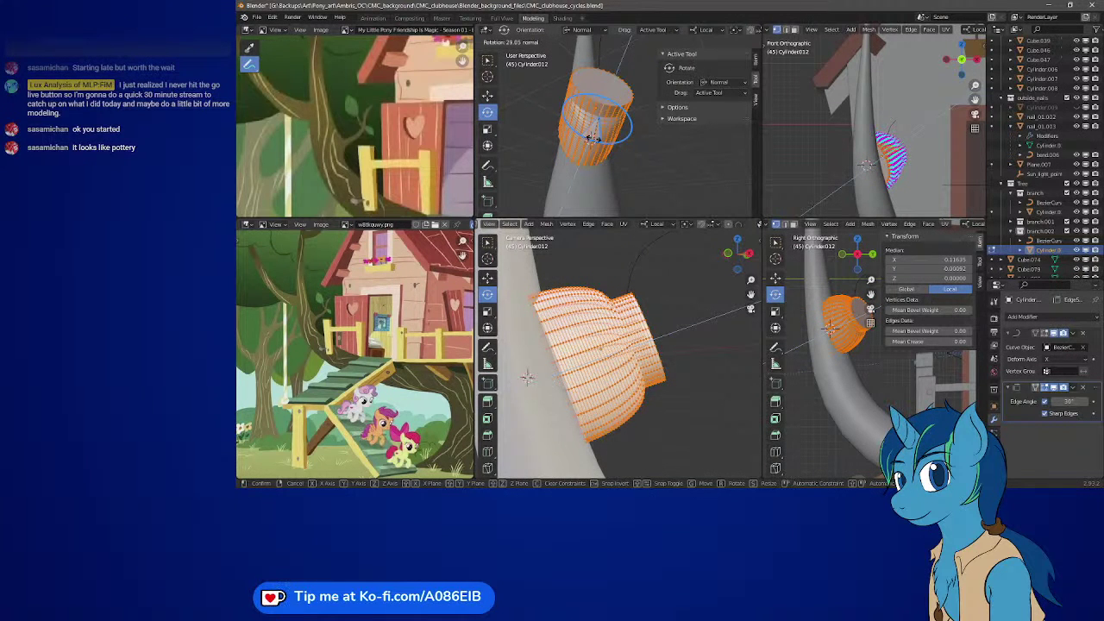
{"action": "left_click", "coordinate": [592, 138]}
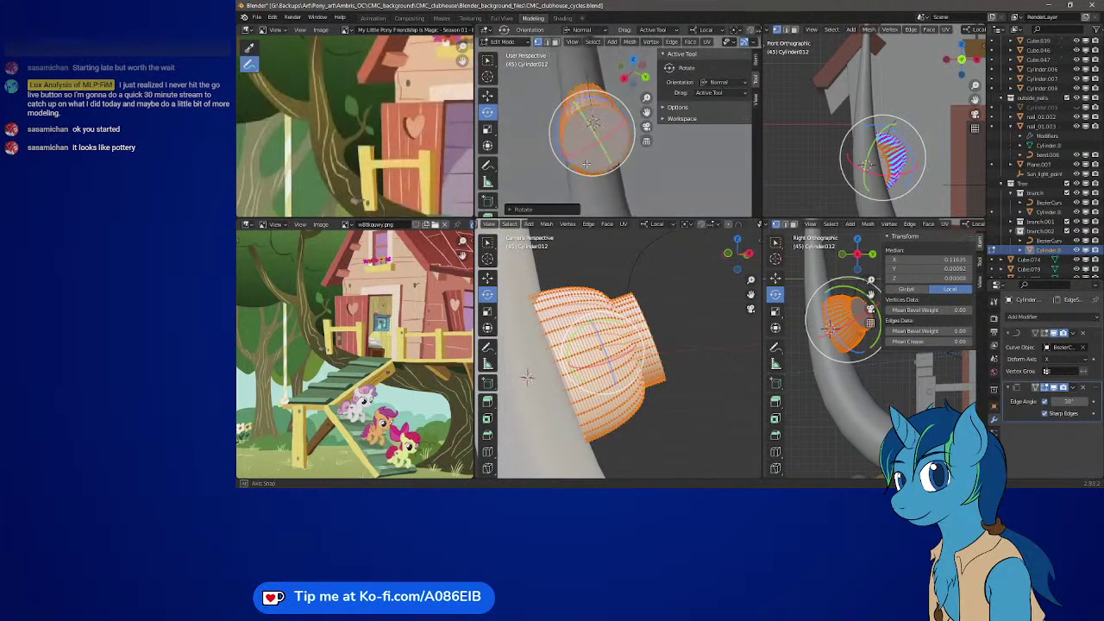
{"action": "key", "text": "Tab"}
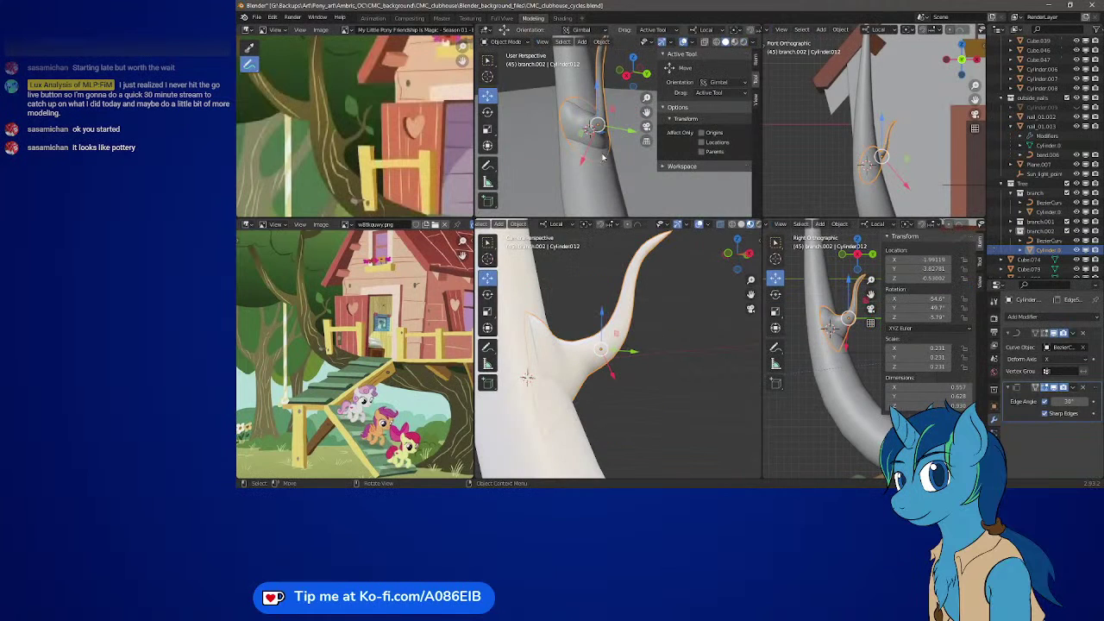
{"action": "middle_click_drag", "start_coordinate": [623, 128], "coordinate": [591, 145]}
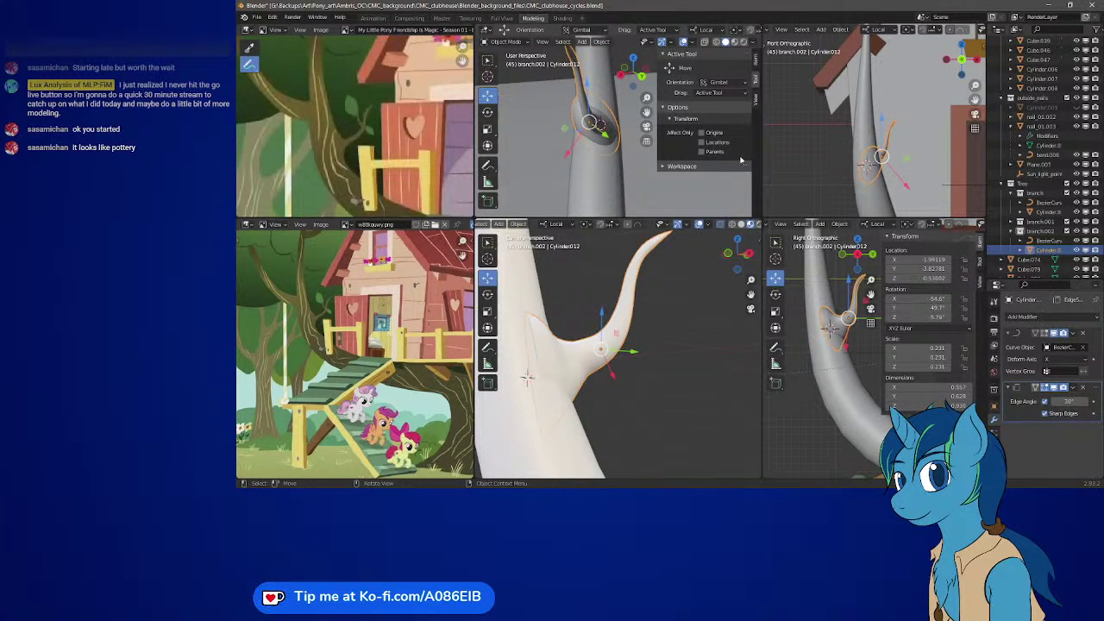
- Open branch.002's Bezier curve for editing and undo the trial move of its base control point
{"action": "left_click", "coordinate": [1049, 241]}
{"action": "key", "text": "Tab"}
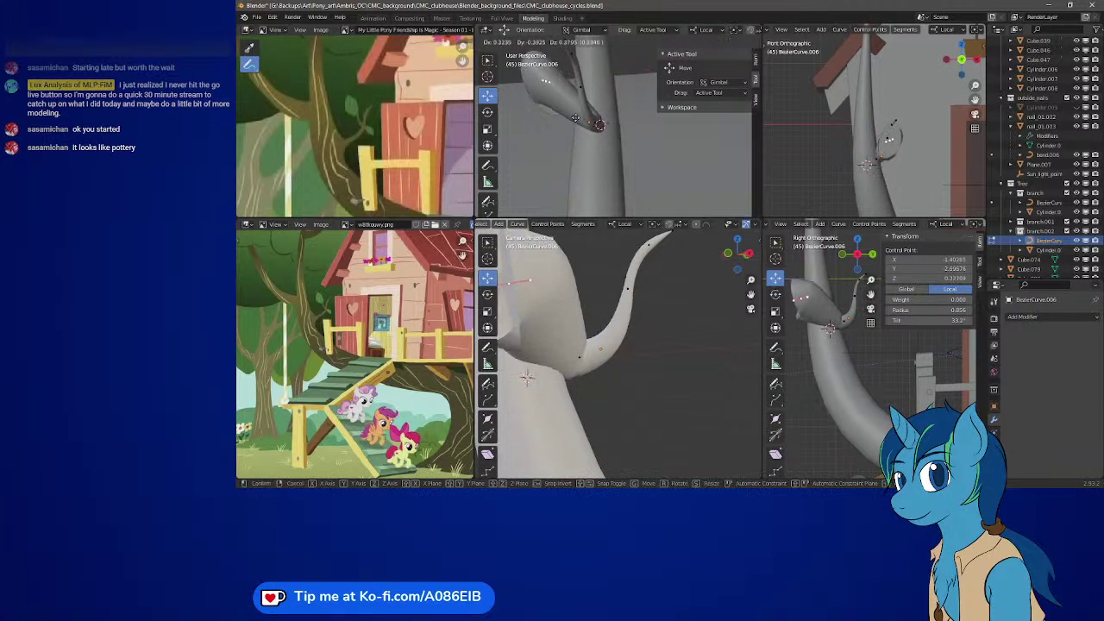
{"action": "key", "text": "ctrl+z"}
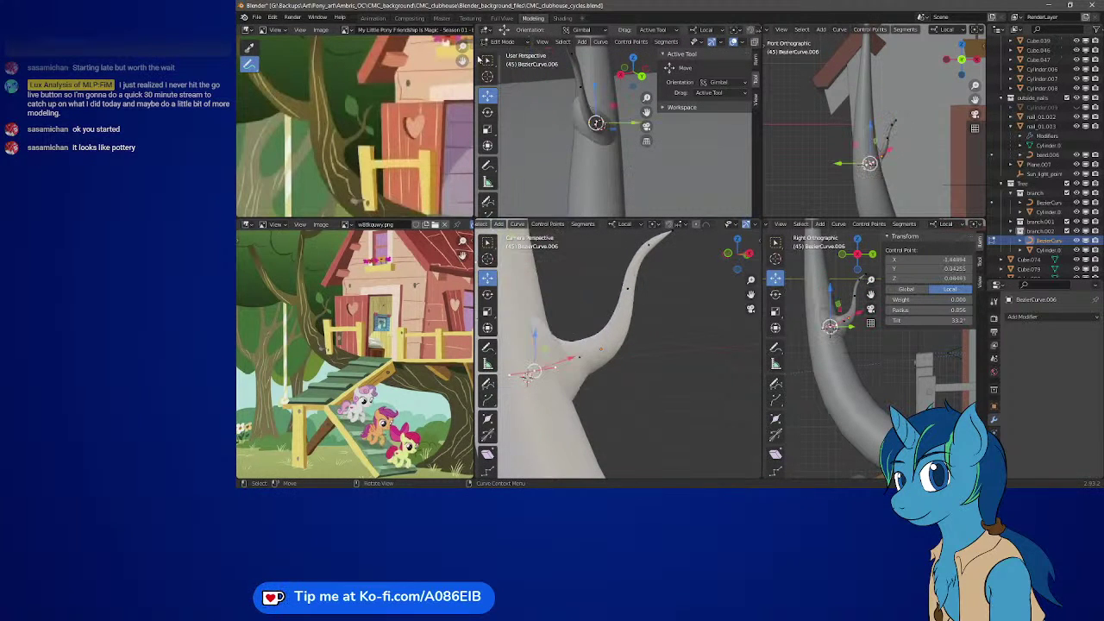
- Box-select the control points at the base of the branch curve and set their mean tilt to 0
{"action": "left_click", "coordinate": [488, 59]}
{"action": "left_click_drag", "start_coordinate": [628, 156], "coordinate": [554, 103]}
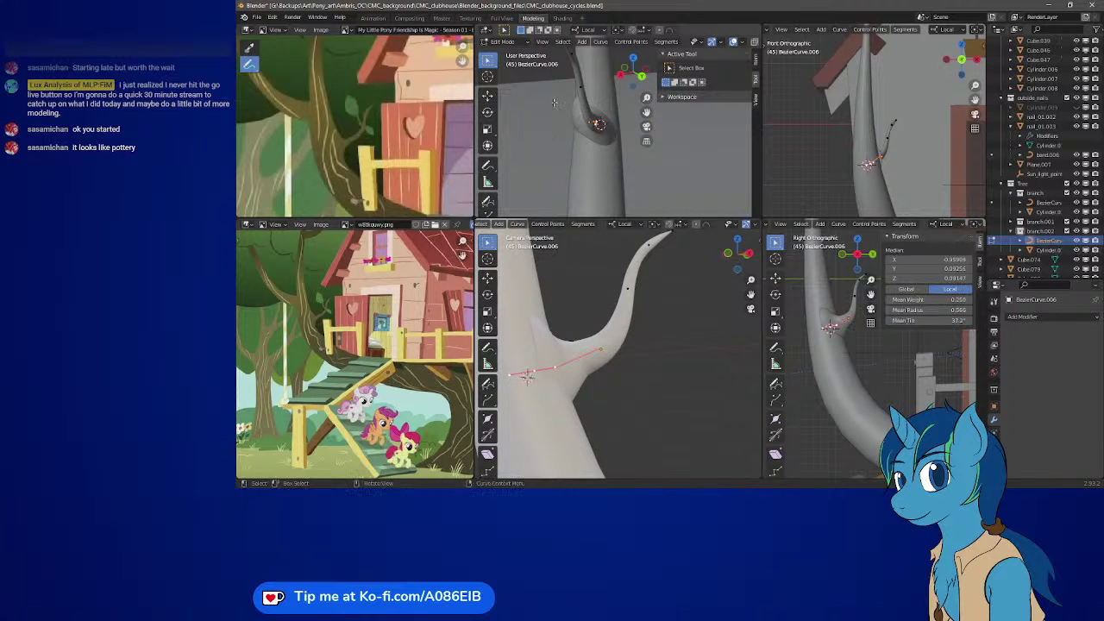
{"action": "left_click", "coordinate": [757, 58]}
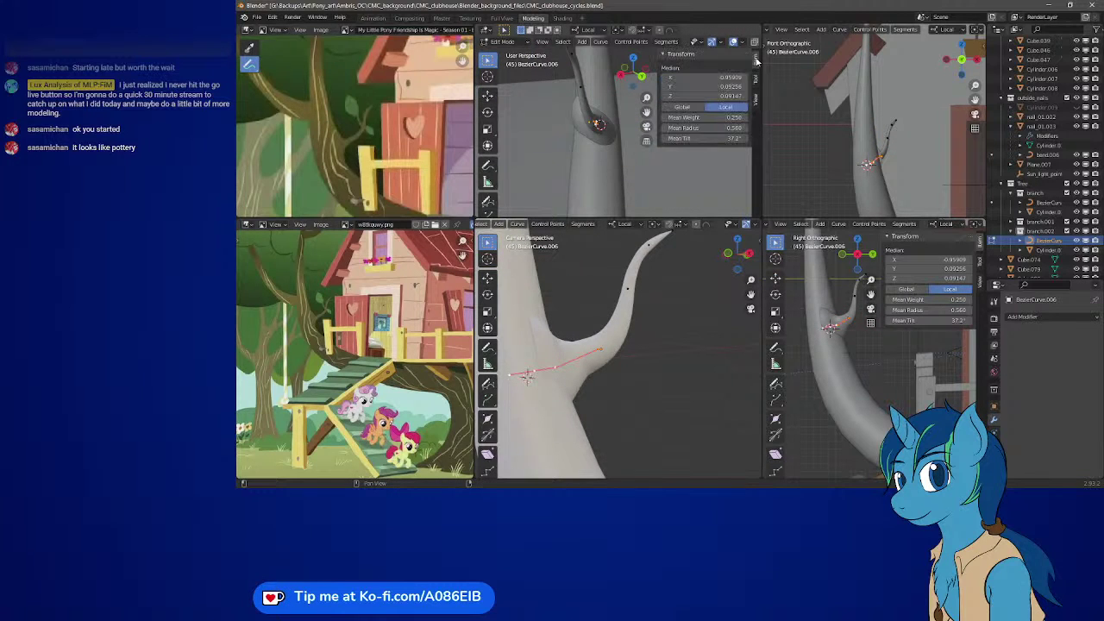
{"action": "left_click", "coordinate": [723, 139]}
{"action": "type", "text": "0"}
{"action": "key", "text": "Return"}
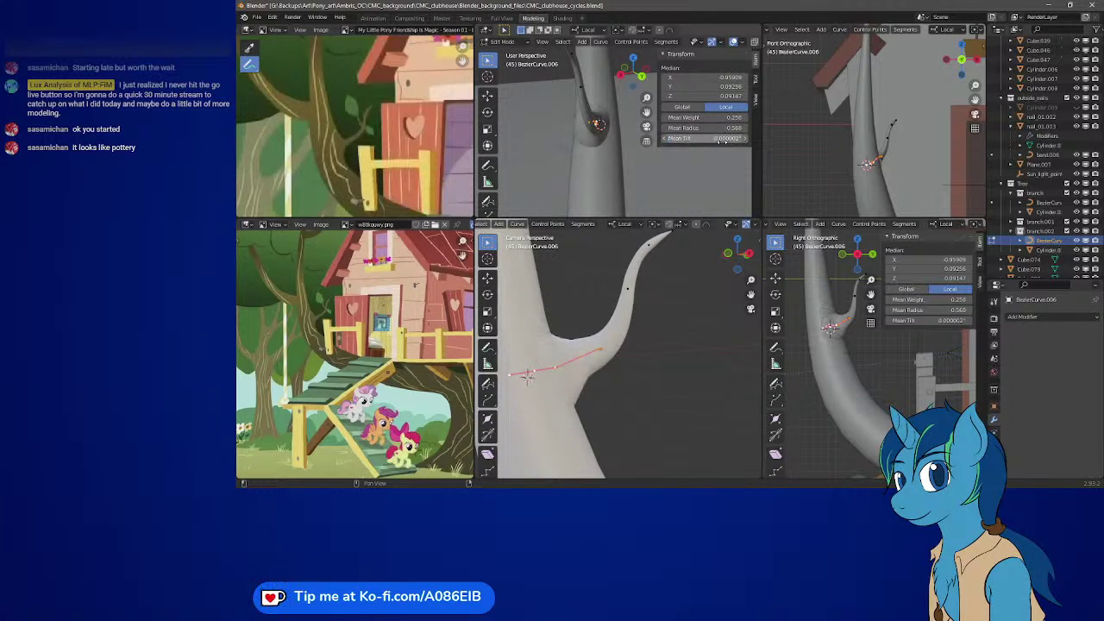
- Move the curve's base control point along its Y axis to centre the flare on the trunk, and set its radius to 0.836
{"action": "middle_click_drag", "start_coordinate": [613, 145], "coordinate": [584, 151]}
{"action": "left_click", "coordinate": [569, 140]}
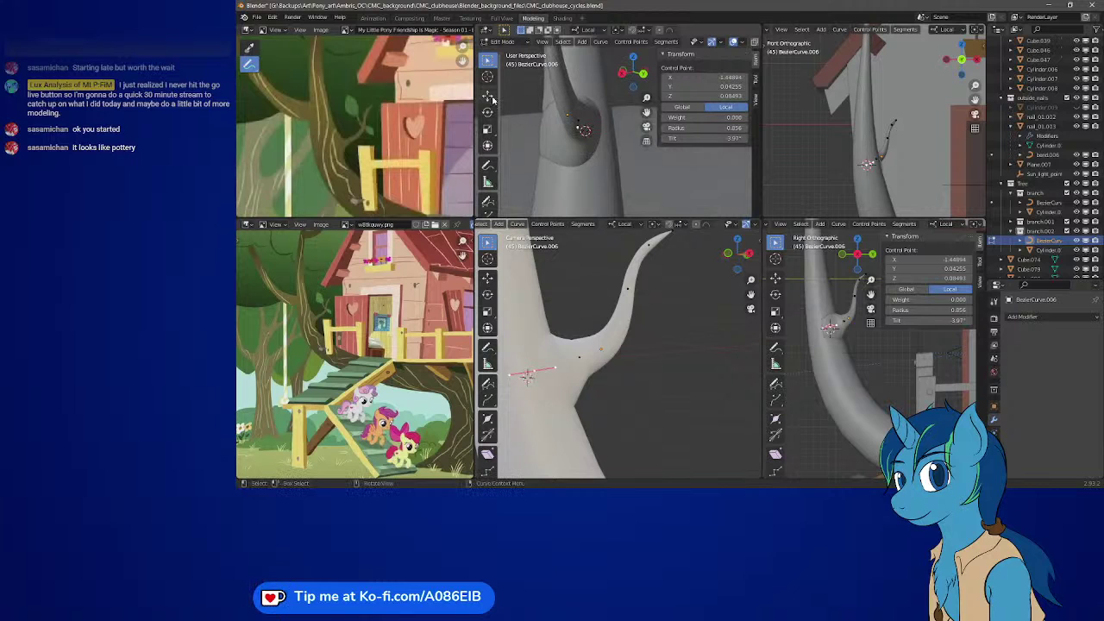
{"action": "key", "text": "shift+space"}
{"action": "key", "text": "g"}
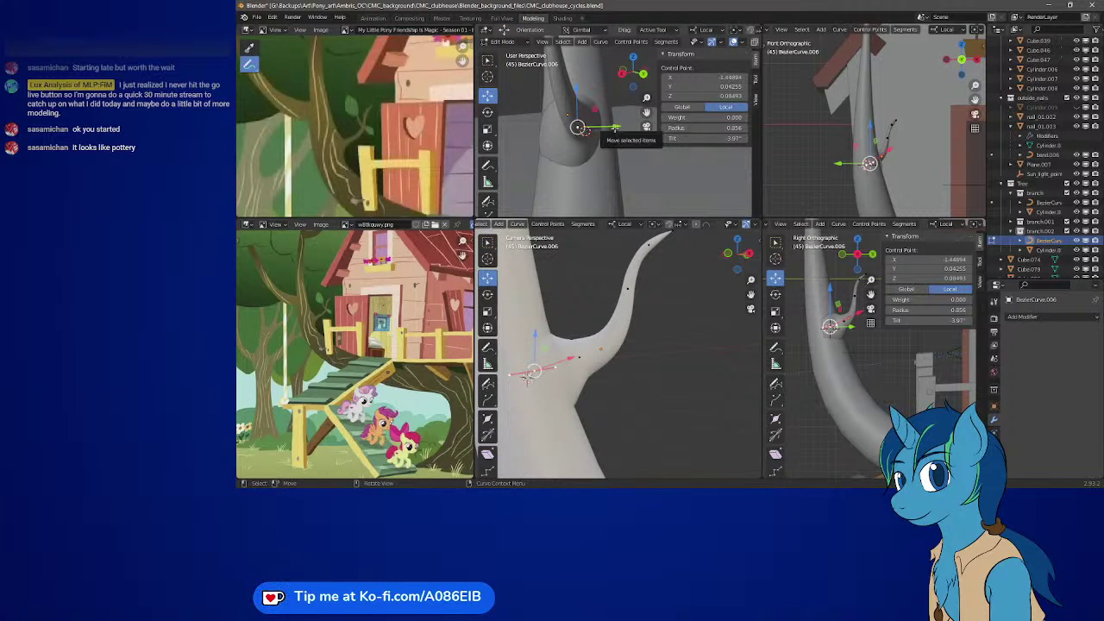
{"action": "left_click_drag", "start_coordinate": [614, 127], "coordinate": [618, 130]}
{"action": "mouse_move", "coordinate": [590, 163]}
{"action": "middle_mouse_down"}
{"action": "mouse_move", "coordinate": [700, 153]}
{"action": "mouse_move", "coordinate": [572, 186]}
{"action": "mouse_move", "coordinate": [587, 142]}
{"action": "middle_mouse_up"}
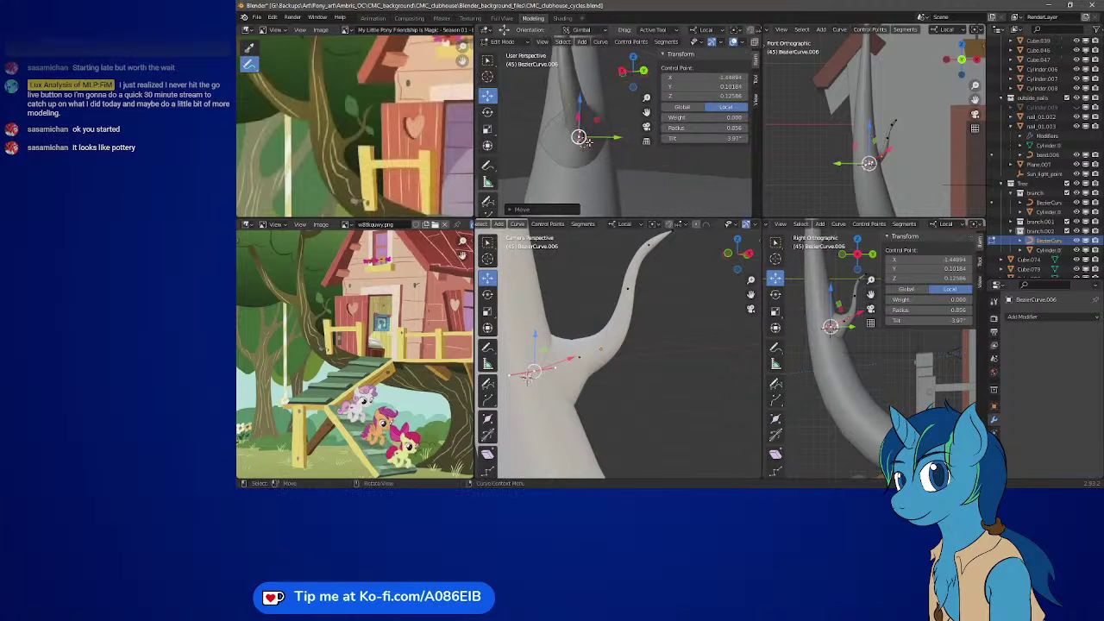
{"action": "left_click", "coordinate": [666, 127]}
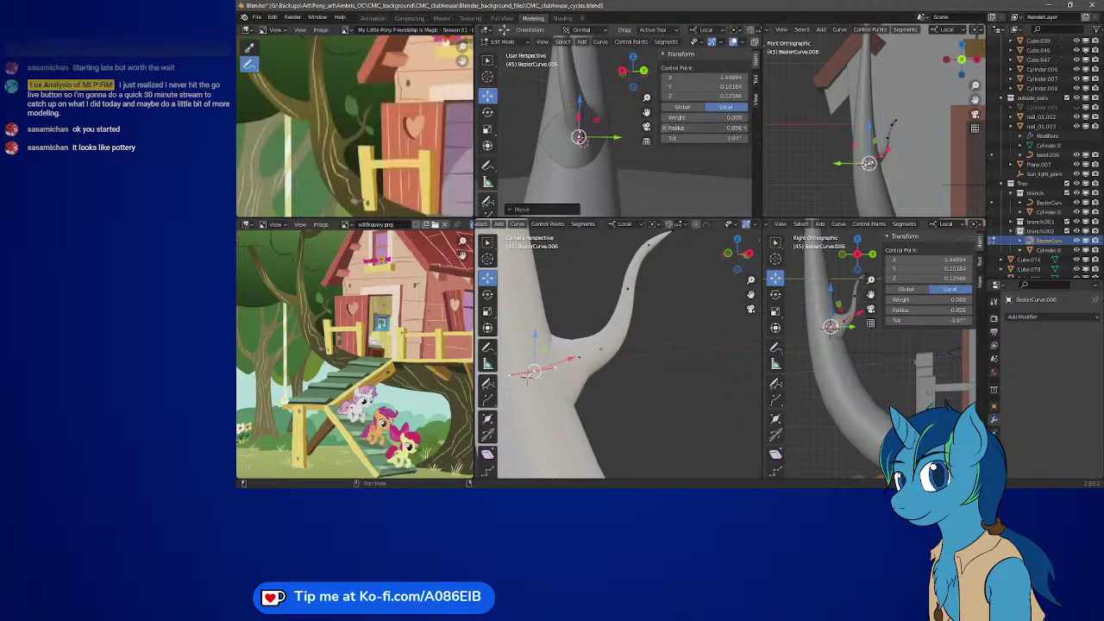
{"action": "middle_click_drag", "start_coordinate": [604, 138], "coordinate": [633, 167]}
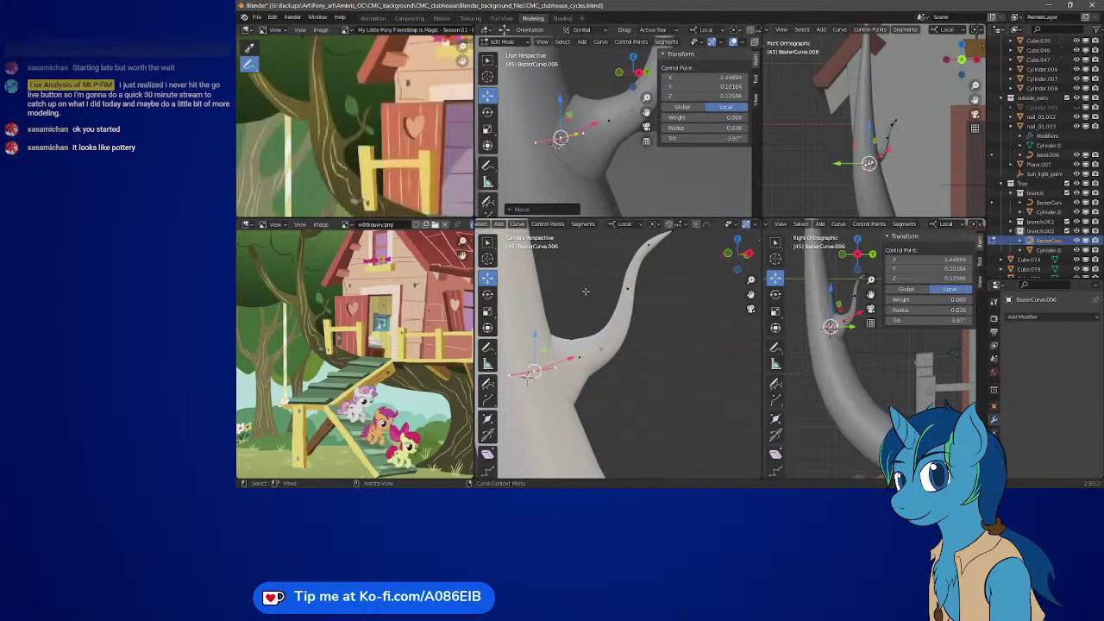
- Try moving the second control point's trunk-side handle outward along X and along Z, undo it, and cancel a free move
{"action": "left_click", "coordinate": [580, 357]}
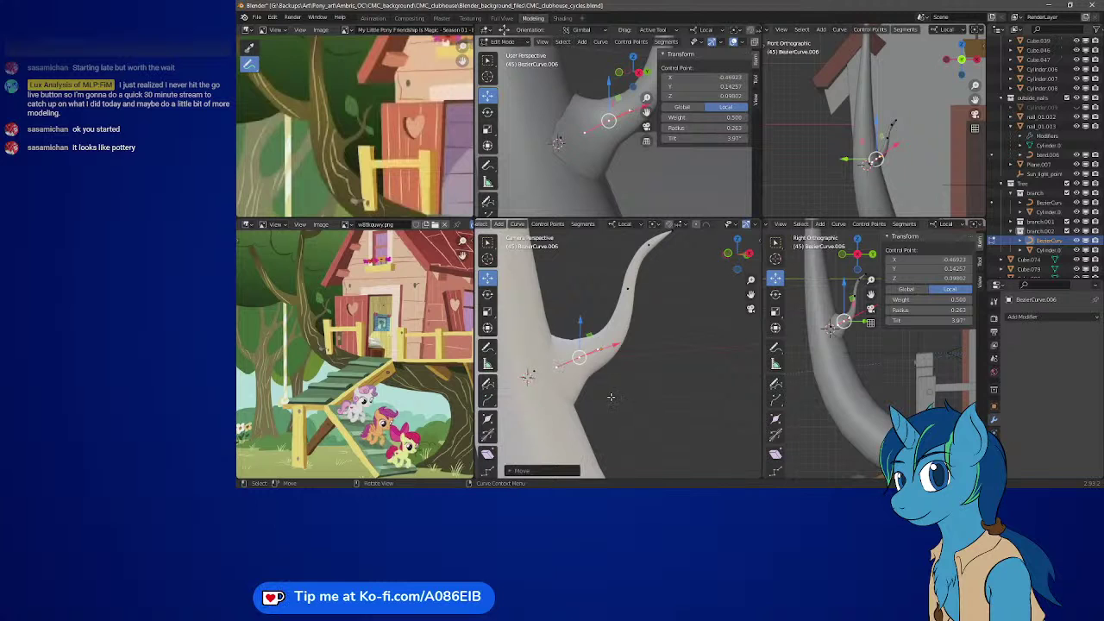
{"action": "left_click", "coordinate": [556, 368]}
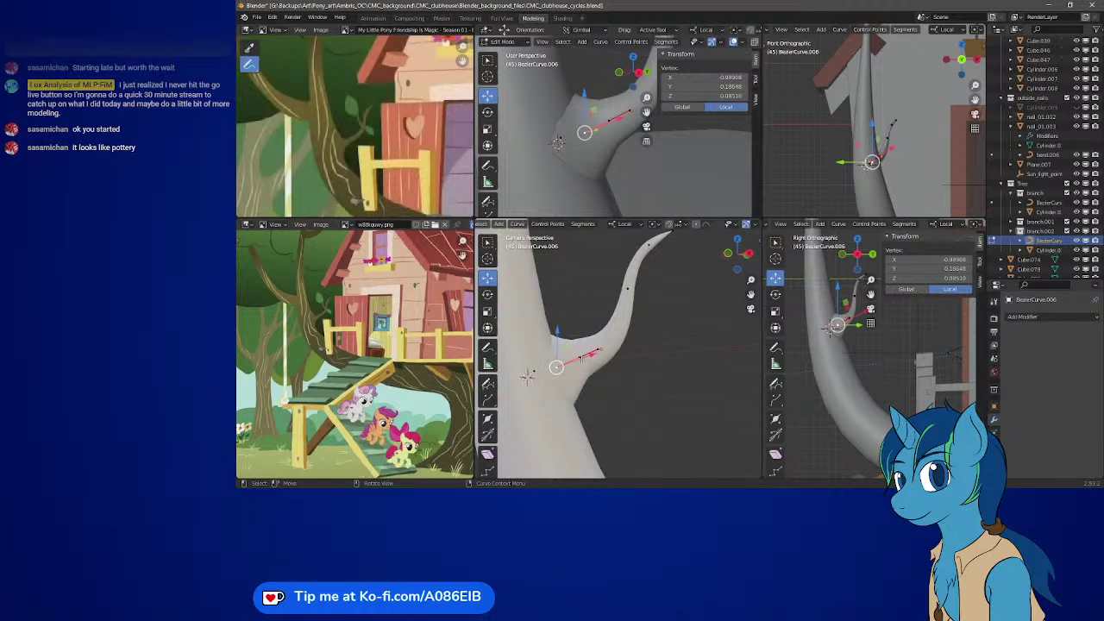
{"action": "middle_click_drag", "start_coordinate": [605, 139], "coordinate": [618, 123]}
{"action": "key", "text": "g"}
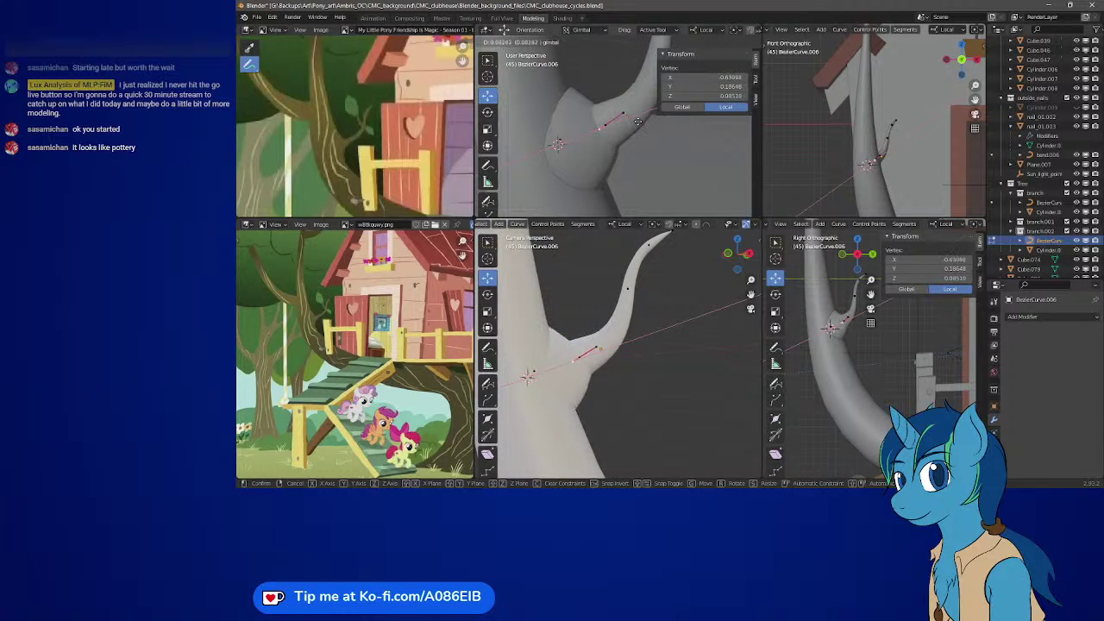
{"action": "left_click", "coordinate": [639, 121]}
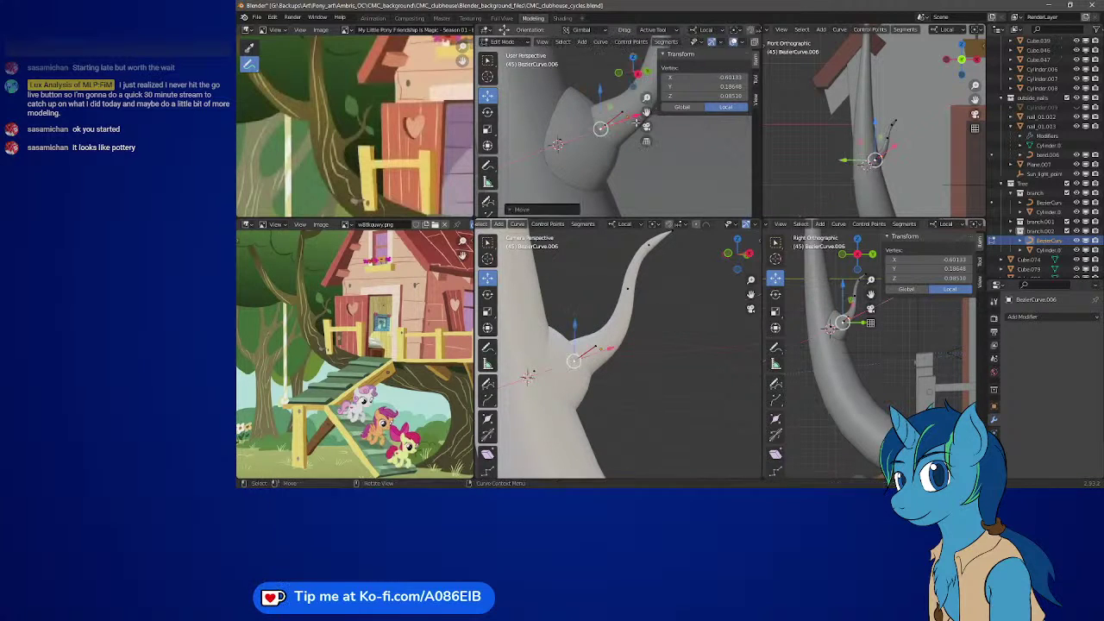
{"action": "key", "text": "g"}
{"action": "key", "text": "z"}
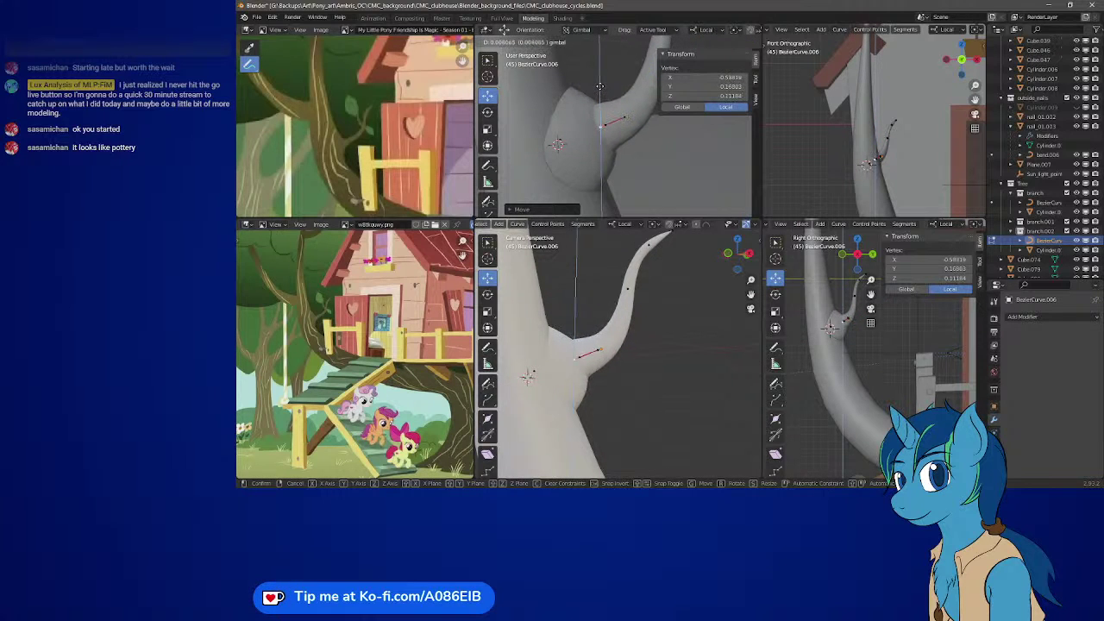
{"action": "left_click", "coordinate": [611, 135]}
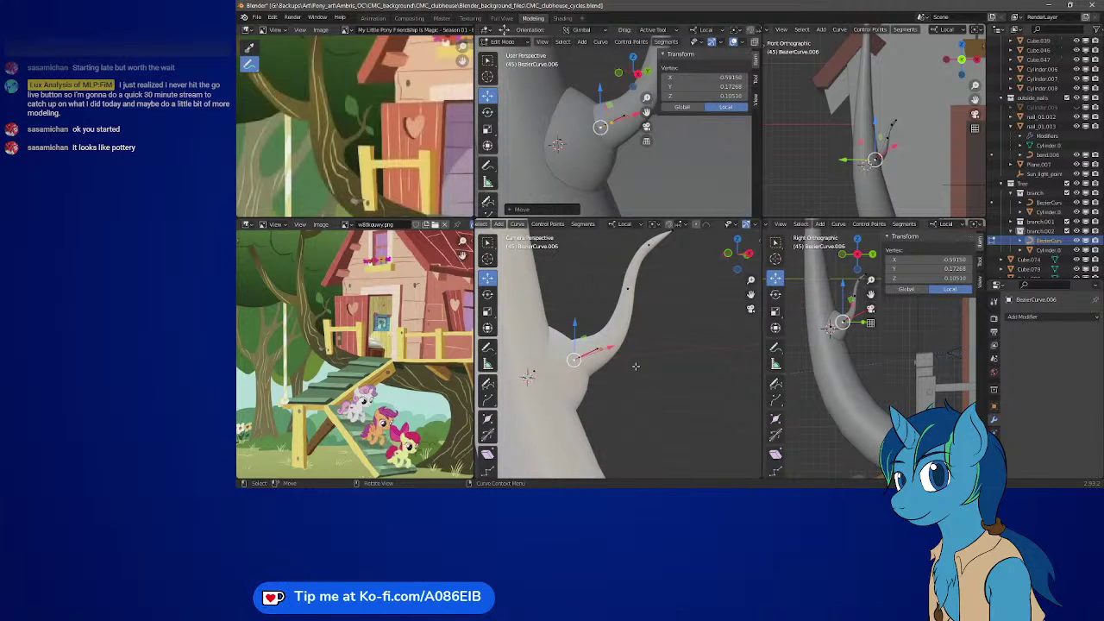
{"action": "key", "text": "ctrl+z"}
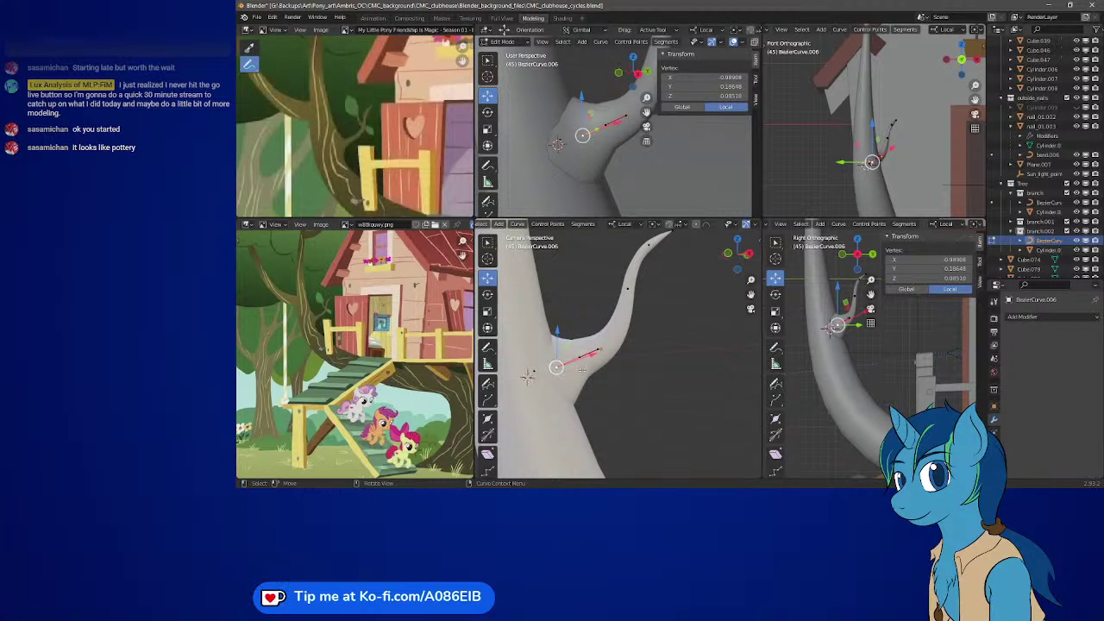
{"action": "key", "text": "g"}
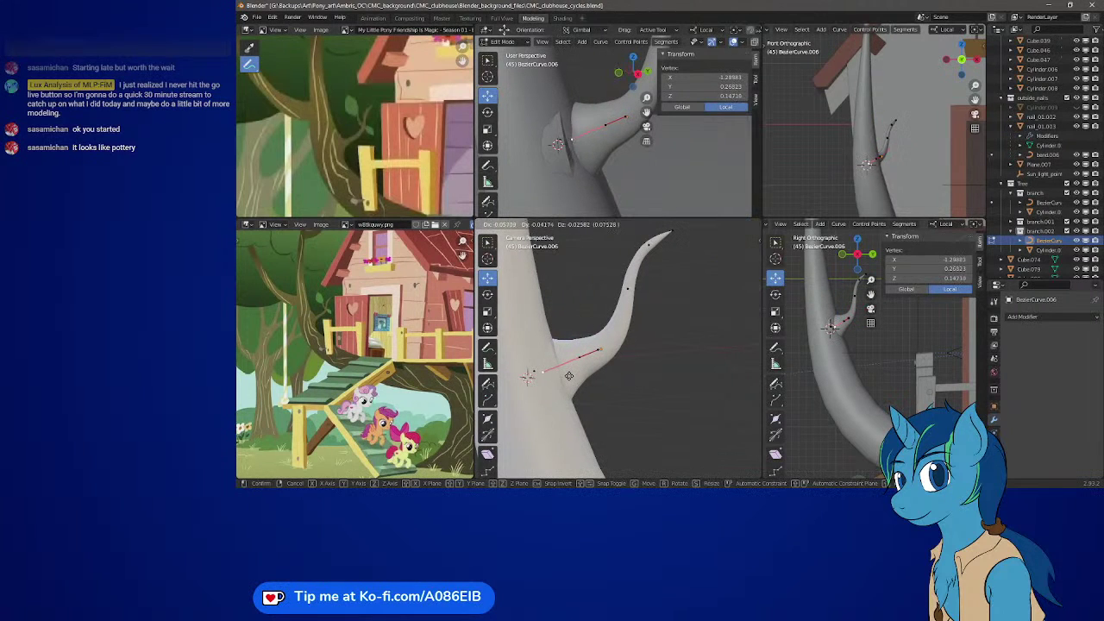
{"action": "right_click", "coordinate": [579, 372]}
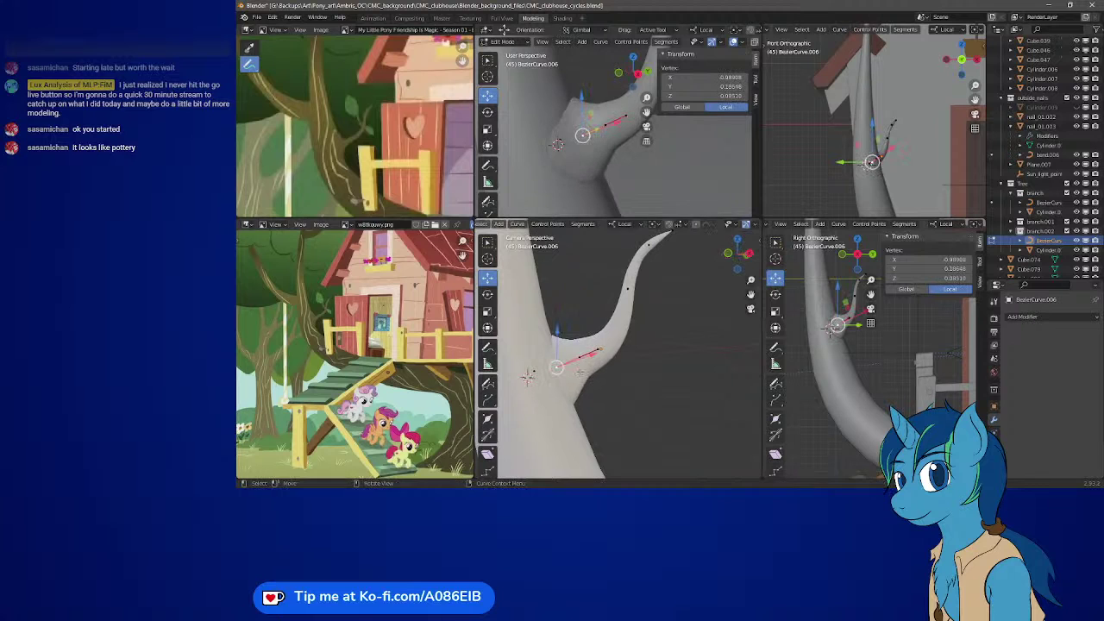
- Move the second control point about 0.05 towards the trunk and pull its trunk-side handle back outward to smooth the branch base
{"action": "left_click", "coordinate": [582, 355]}
{"action": "key", "text": "g"}
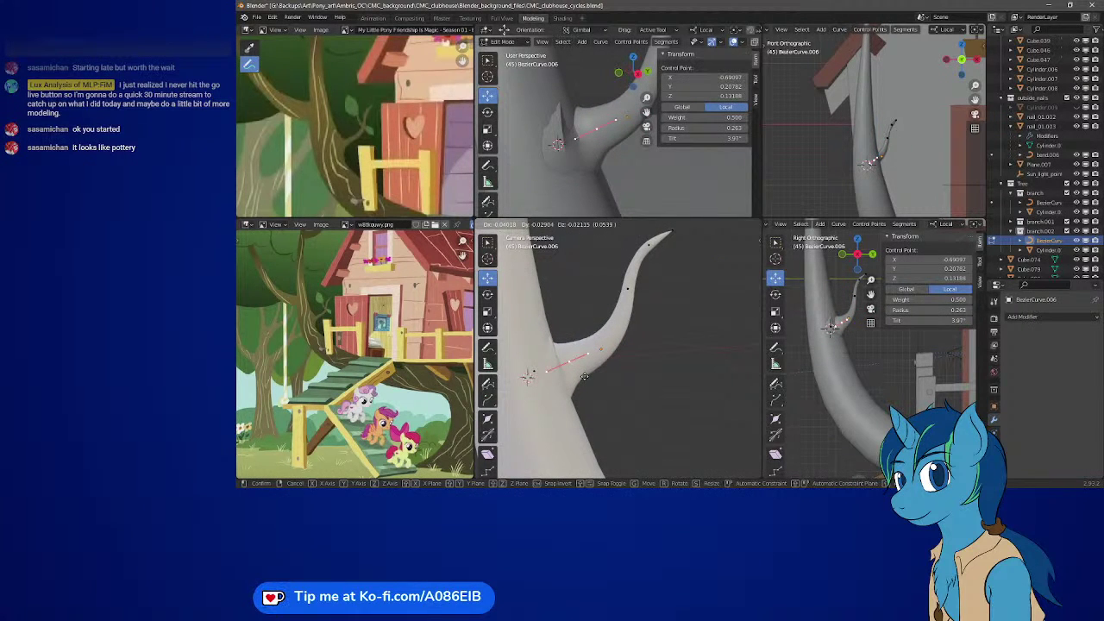
{"action": "left_click", "coordinate": [582, 377]}
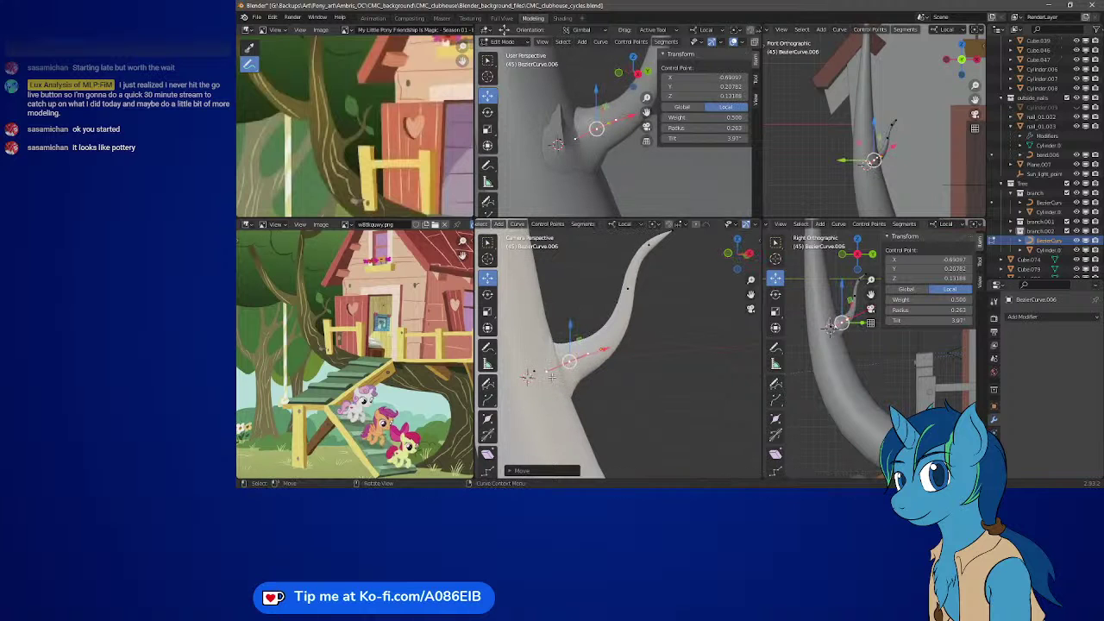
{"action": "left_click", "coordinate": [550, 373]}
{"action": "key", "text": "g"}
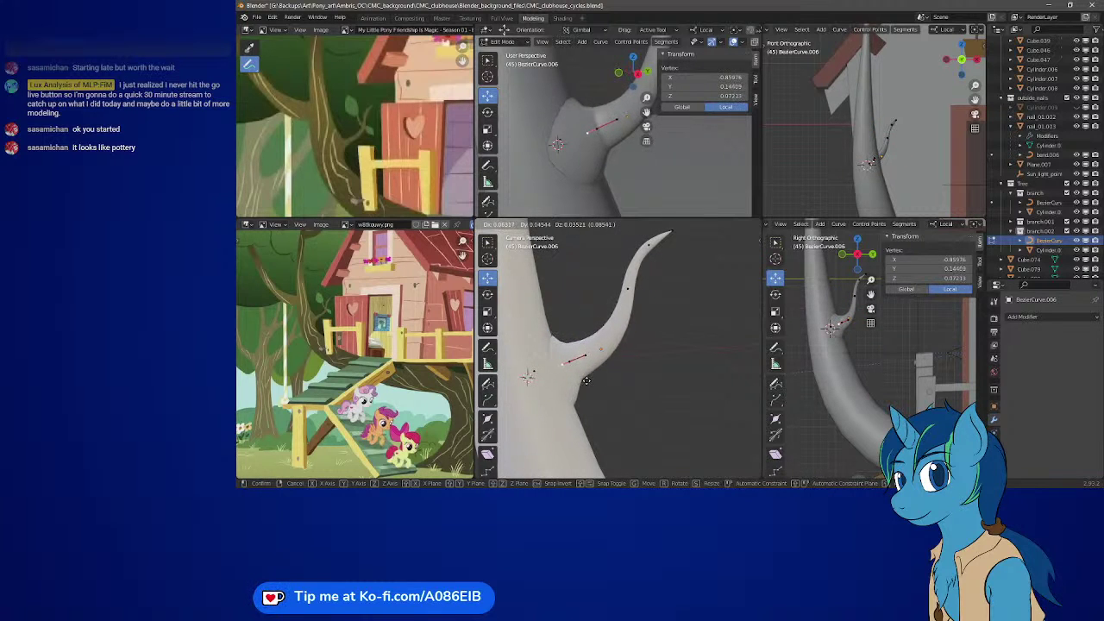
{"action": "left_click", "coordinate": [600, 382]}
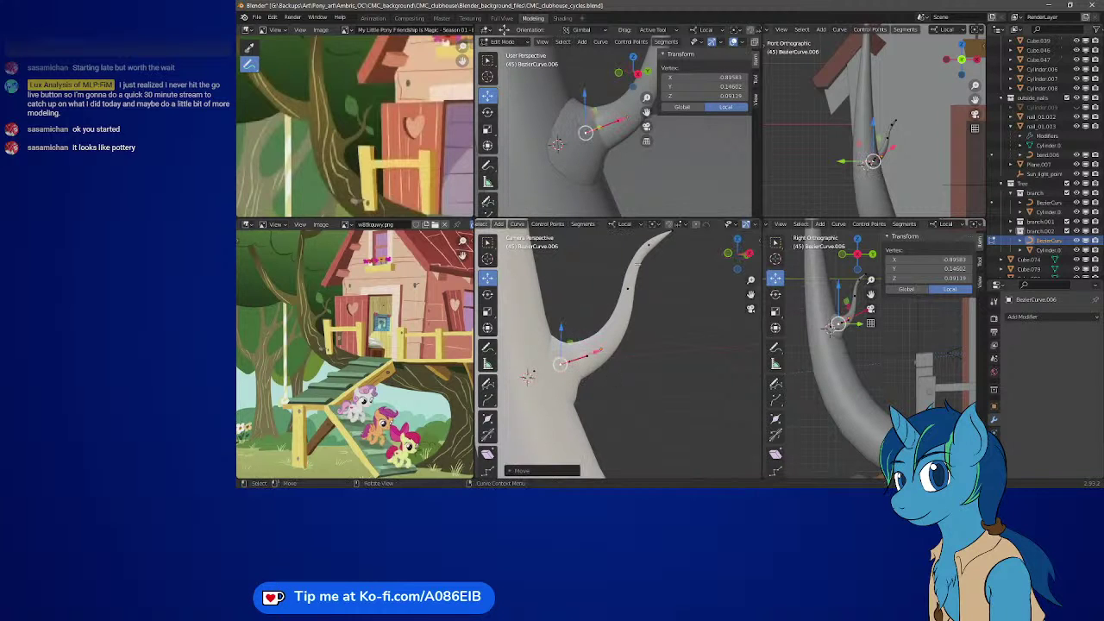
- Shift the second control point's trunk-side handle along Y to about 0.22 local Y, and pull it slightly towards the trunk along X
{"action": "middle_click_drag", "start_coordinate": [557, 142], "coordinate": [609, 167]}
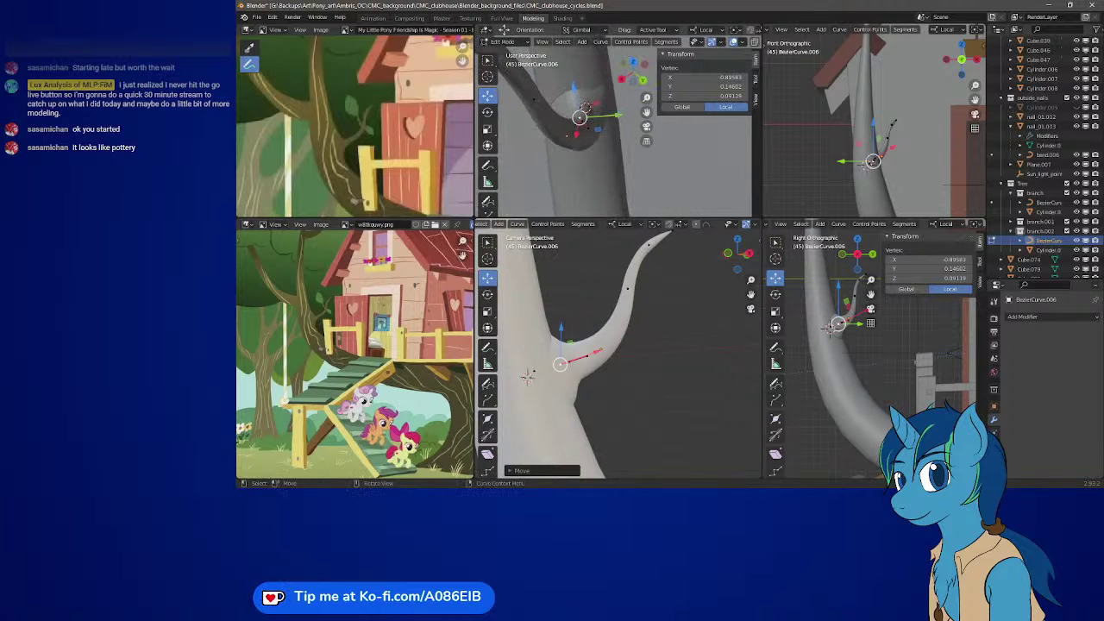
{"action": "left_click_drag", "start_coordinate": [616, 116], "coordinate": [623, 115]}
{"action": "middle_click_drag", "start_coordinate": [623, 116], "coordinate": [608, 133]}
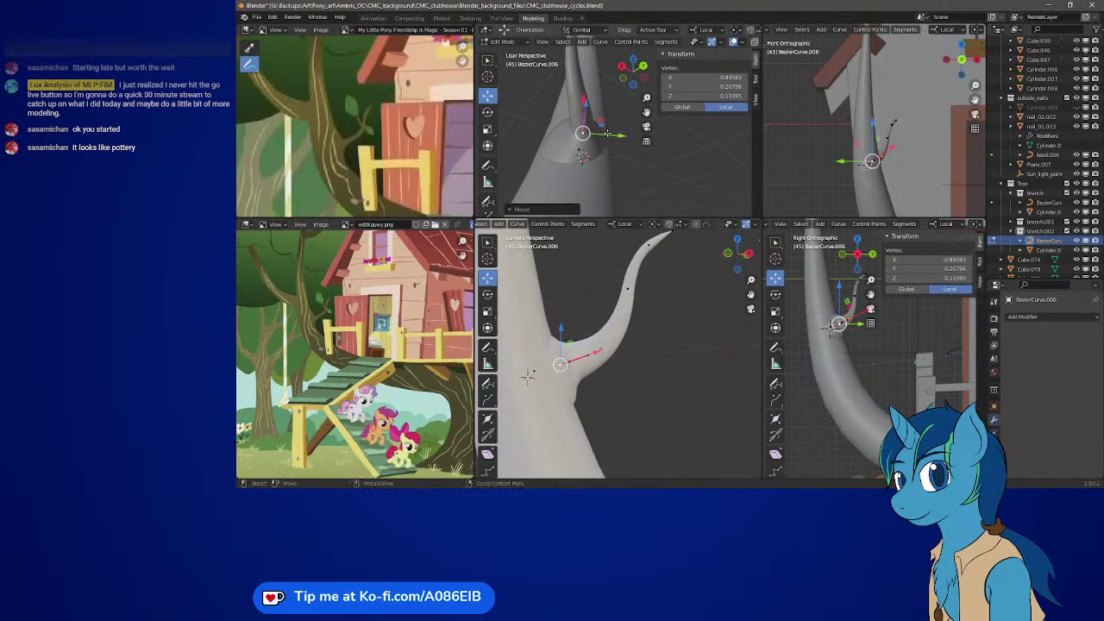
{"action": "left_click_drag", "start_coordinate": [617, 136], "coordinate": [624, 130]}
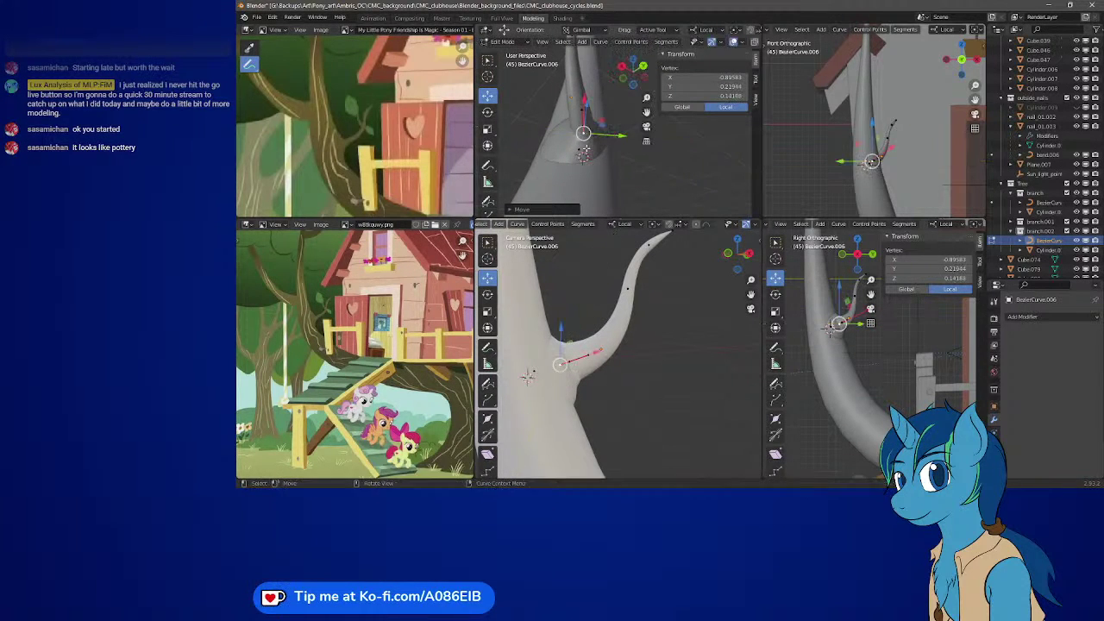
{"action": "middle_click_drag", "start_coordinate": [624, 130], "coordinate": [627, 156]}
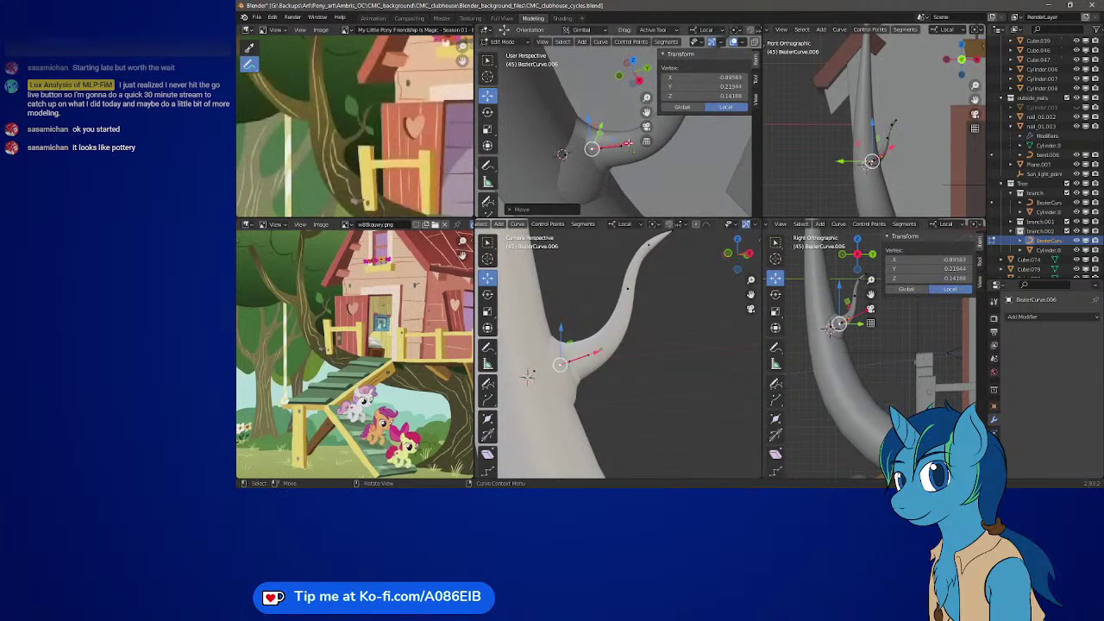
{"action": "left_click_drag", "start_coordinate": [626, 143], "coordinate": [618, 143]}
{"action": "middle_click_drag", "start_coordinate": [617, 143], "coordinate": [626, 181]}
- Nudge the curve's base control point by about 0.004 inside the trunk and return to Object Mode
{"action": "left_click", "coordinate": [574, 143]}
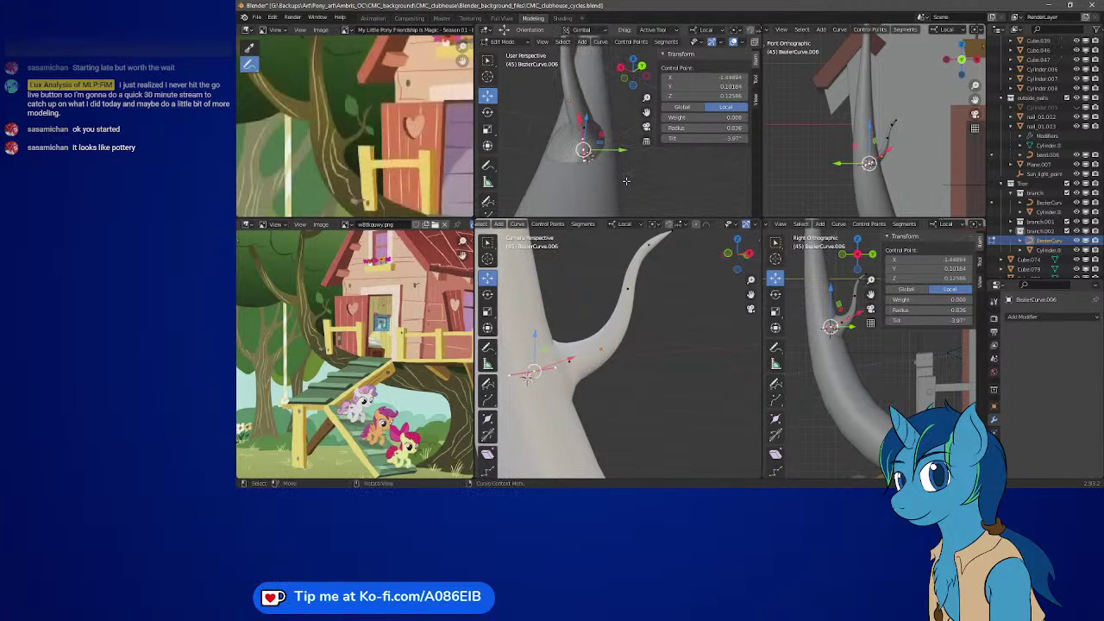
{"action": "key", "text": "g"}
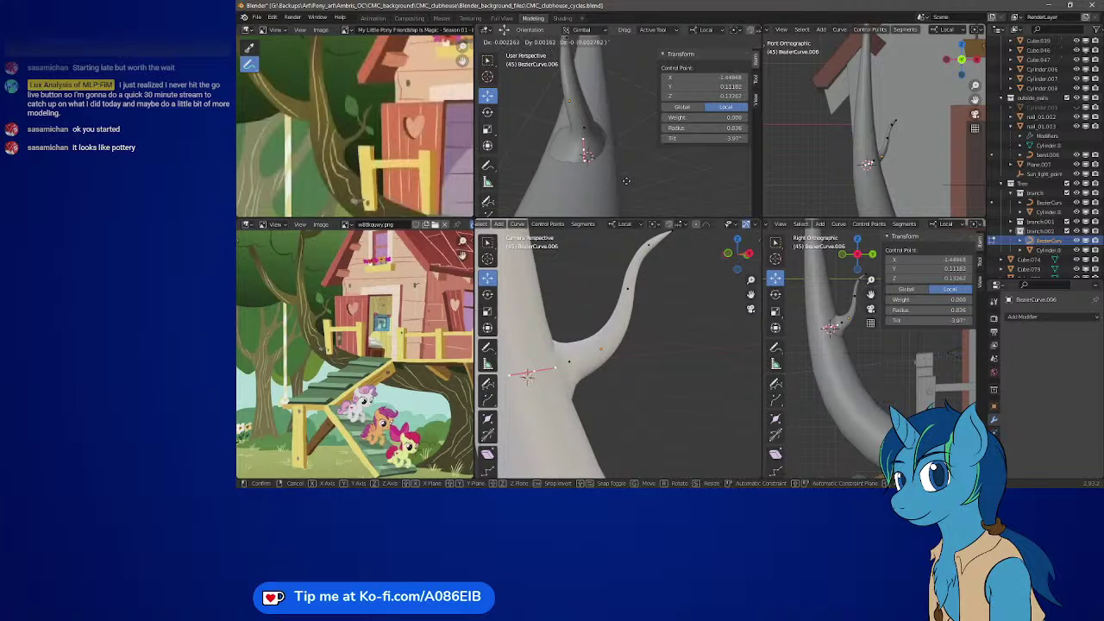
{"action": "left_click", "coordinate": [626, 181]}
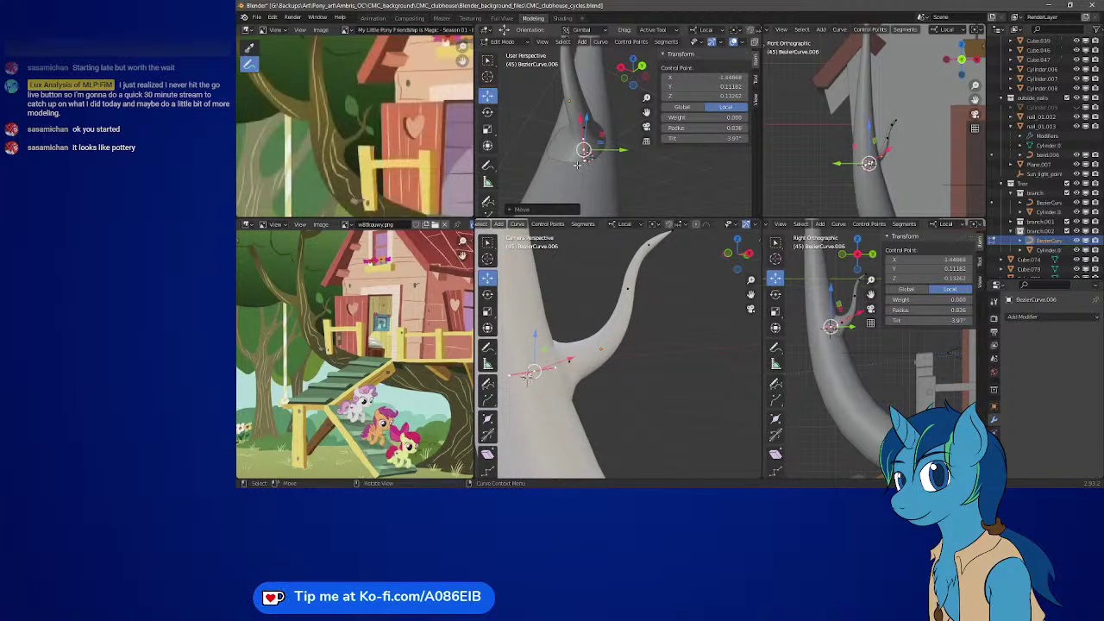
{"action": "middle_click_drag", "start_coordinate": [587, 177], "coordinate": [669, 172]}
{"action": "middle_click_drag", "start_coordinate": [682, 384], "coordinate": [655, 352]}
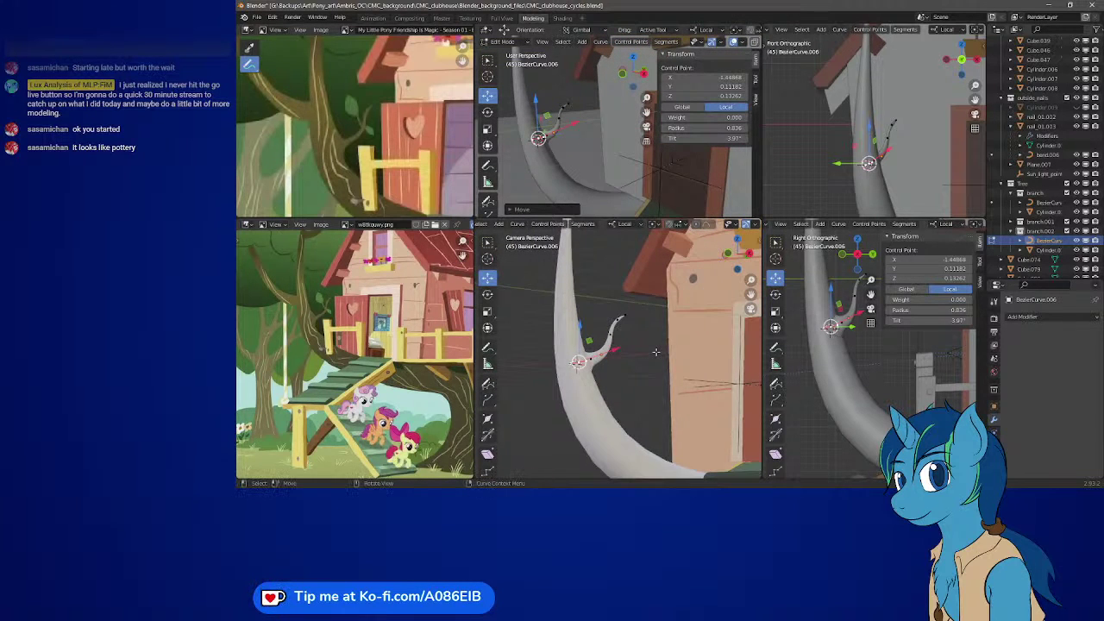
{"action": "key", "text": "Tab"}
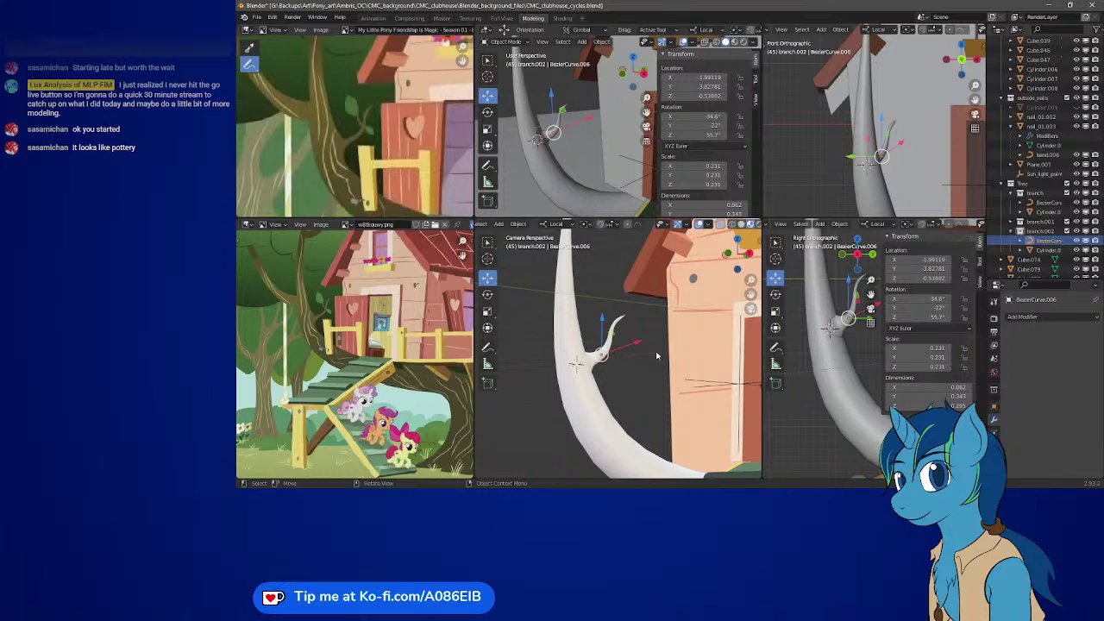